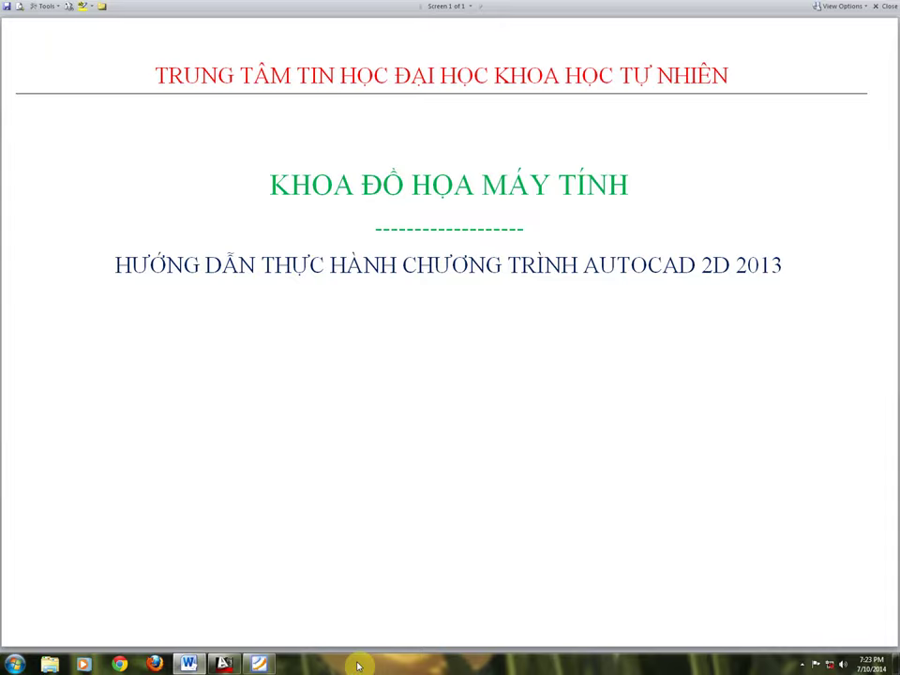
Bring up the HUONG DAN AUTOCAD 2D 2013.pdf page with the bracket examples in Foxit Reader.
click(259, 663)
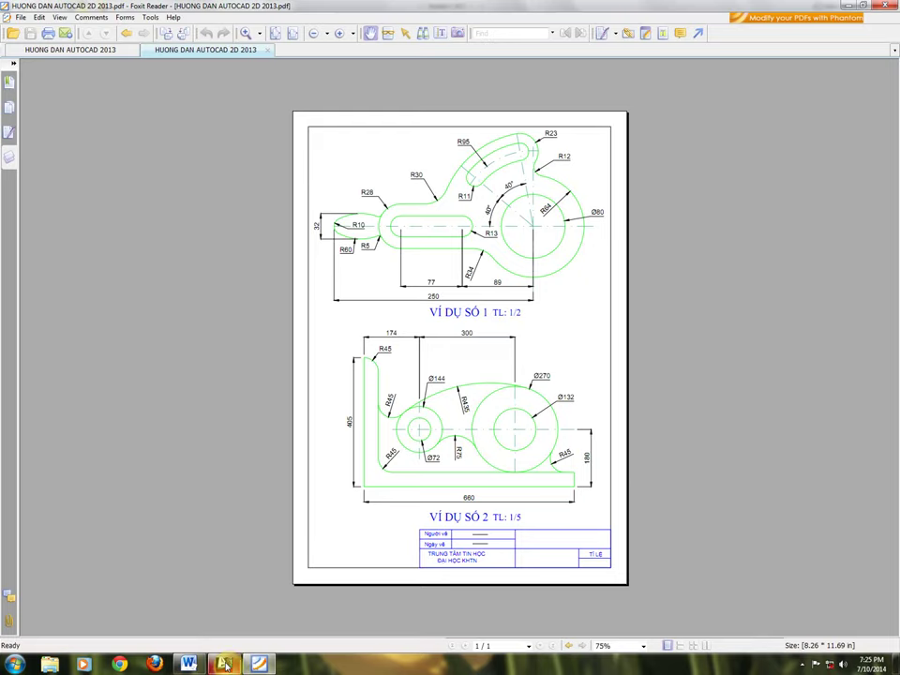
Switch to the empty Drawing3.dwg in AutoCAD and cancel any pending command.
click(224, 665)
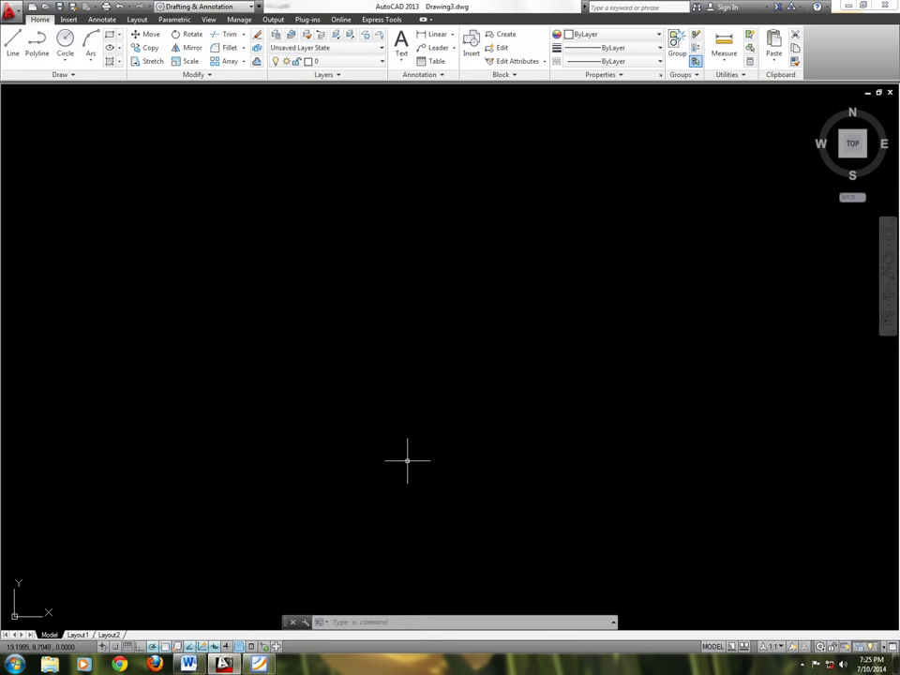
key(Escape)
key(Escape)
key(Escape)
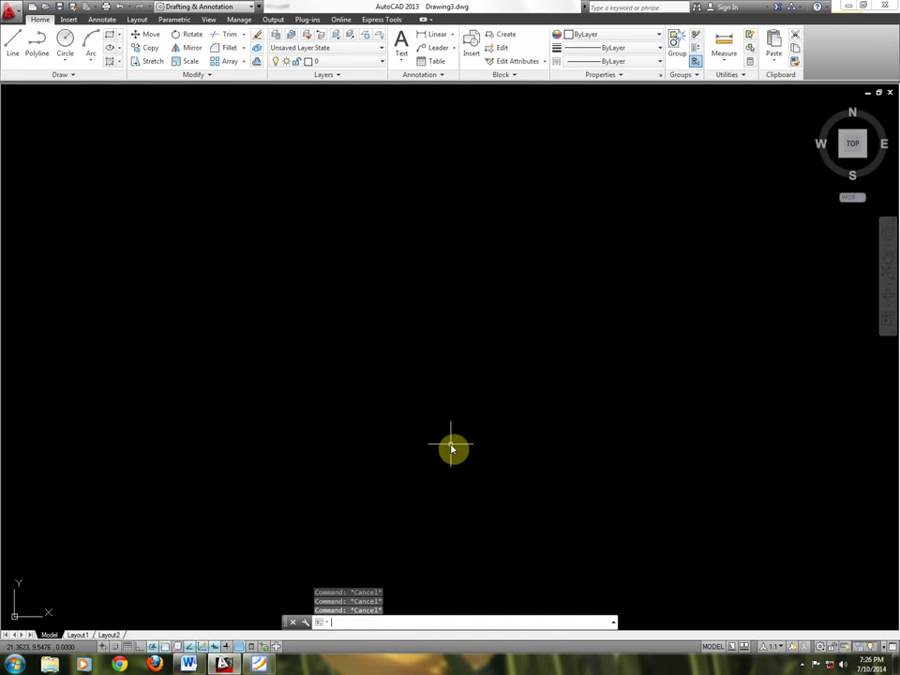
Enable all object snap modes through the OS settings, then return to the bracket PDF.
text(os)
key(Return)
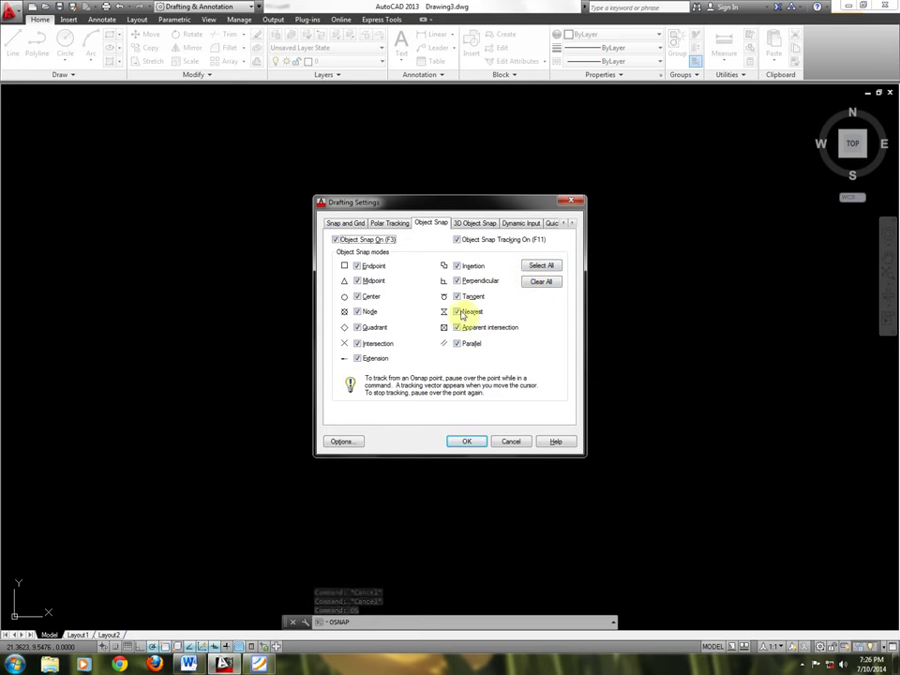
click(542, 267)
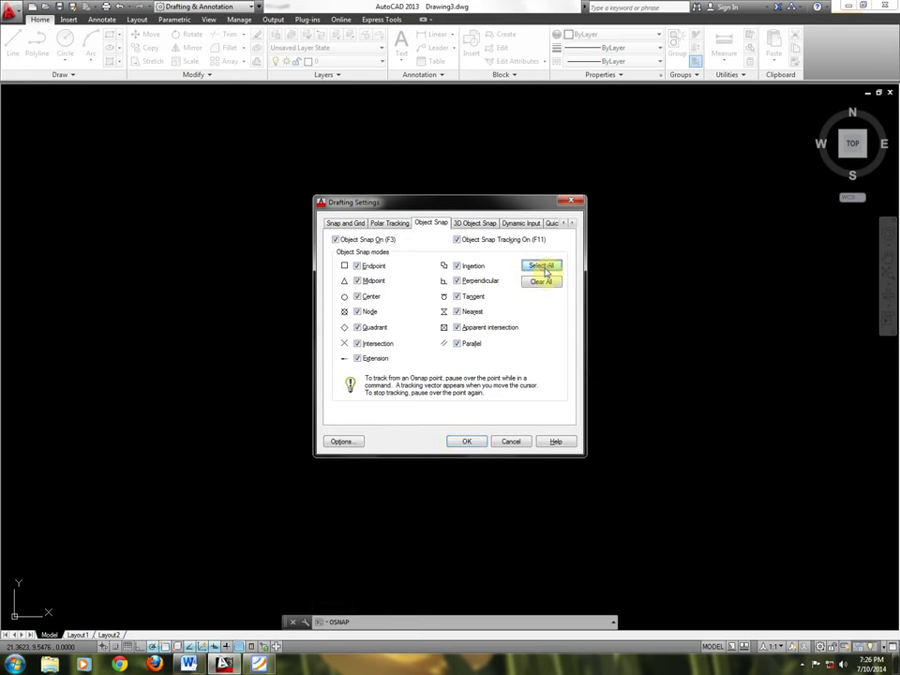
click(466, 441)
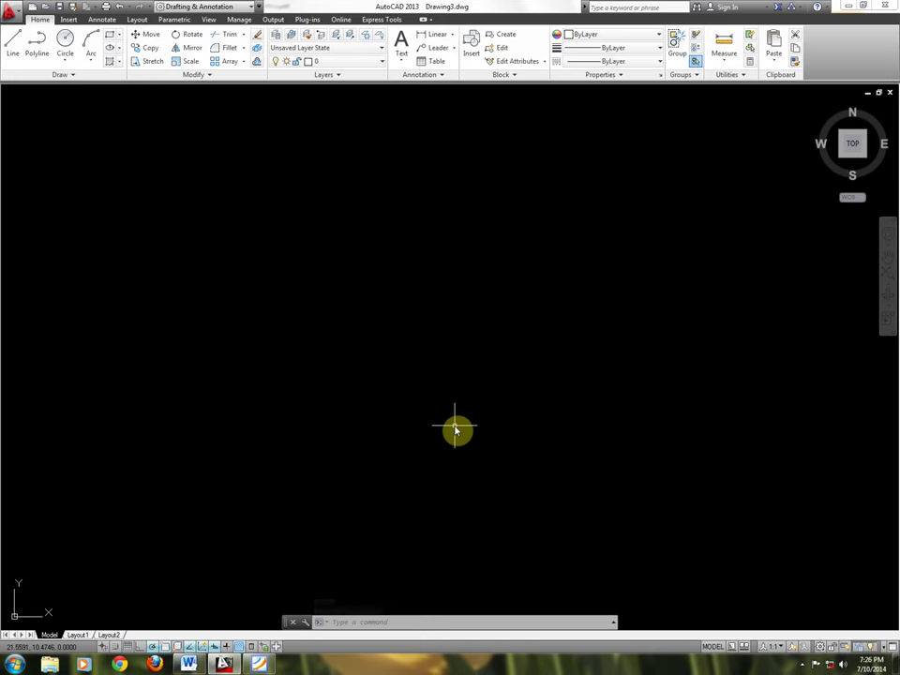
key(alt+Tab)
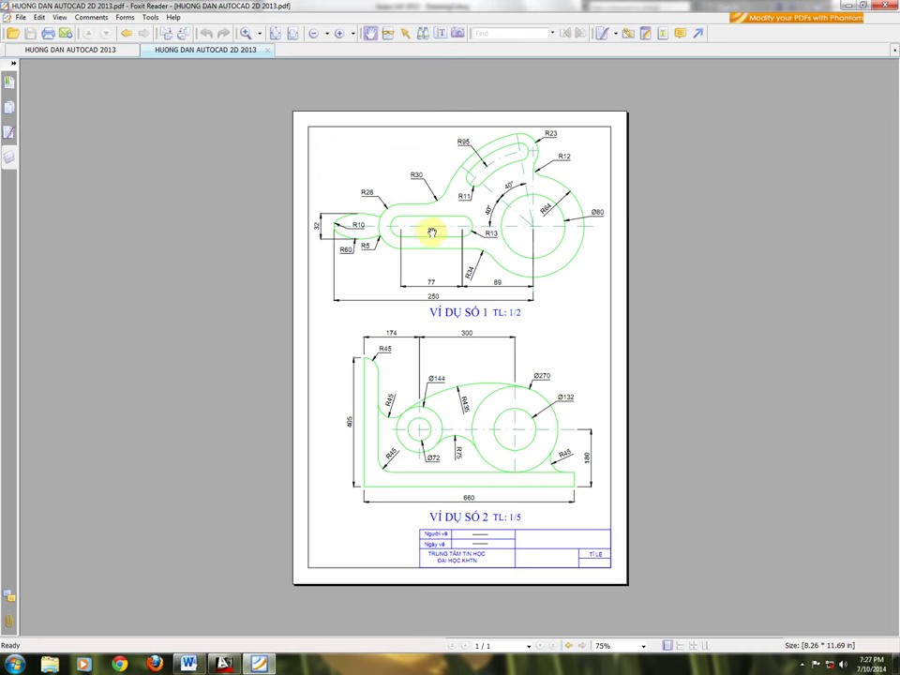
Back in AutoCAD, cancel any command and open the Layer Properties Manager with LA.
click(223, 663)
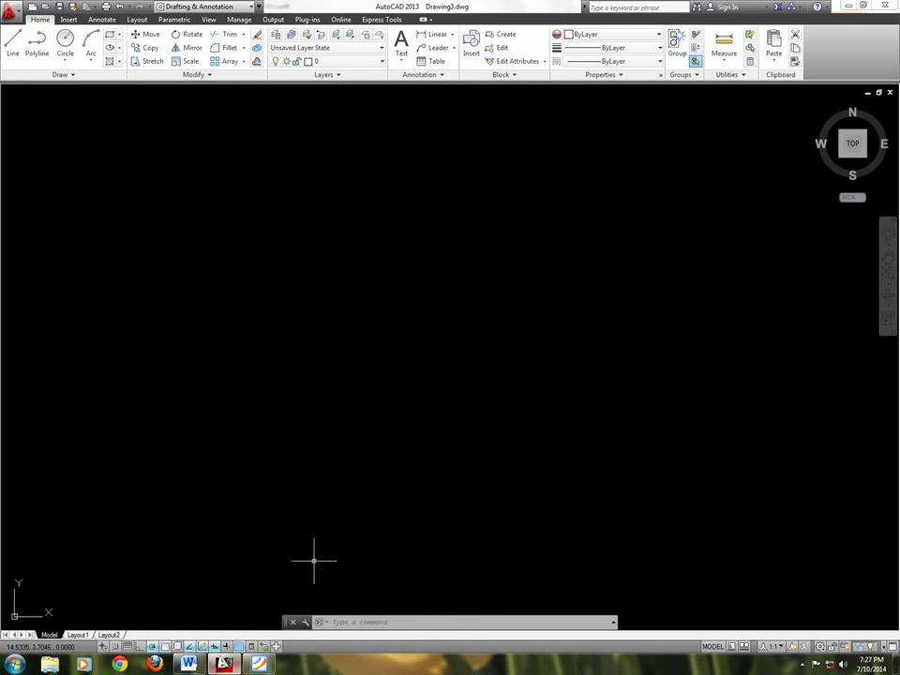
key(Escape)
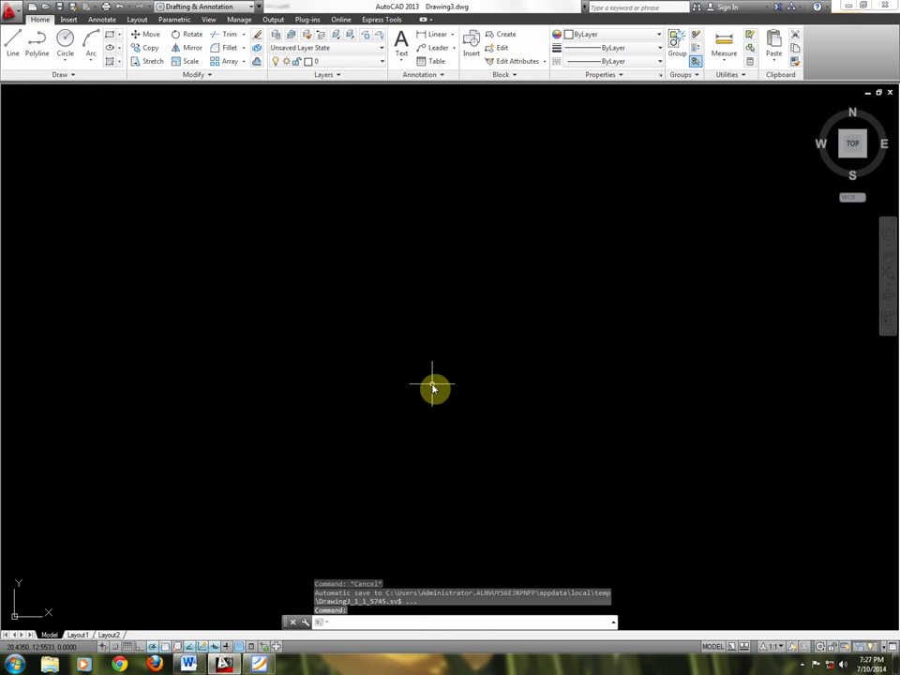
text(LA)
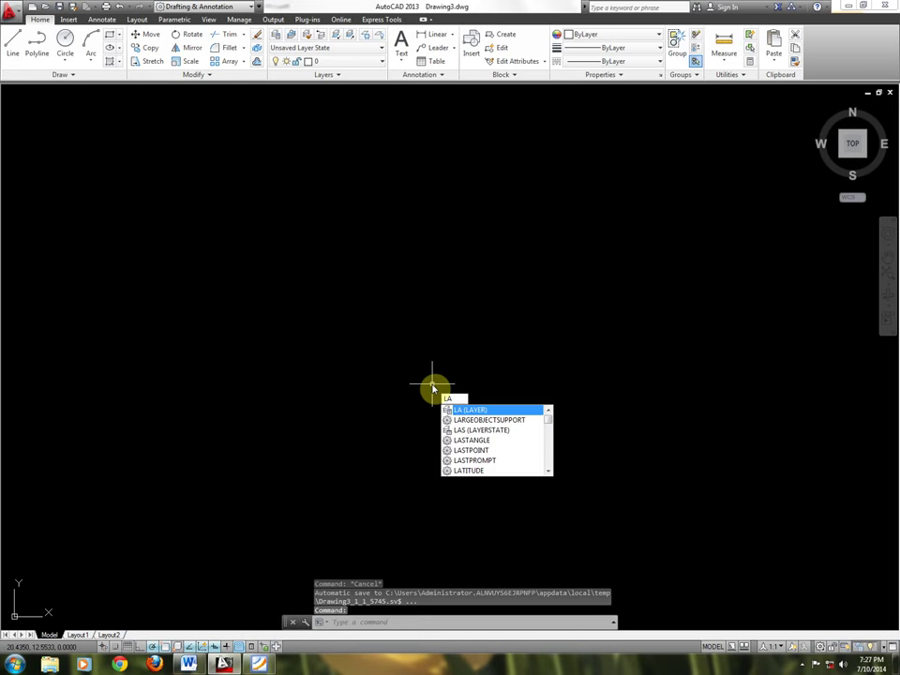
key(Return)
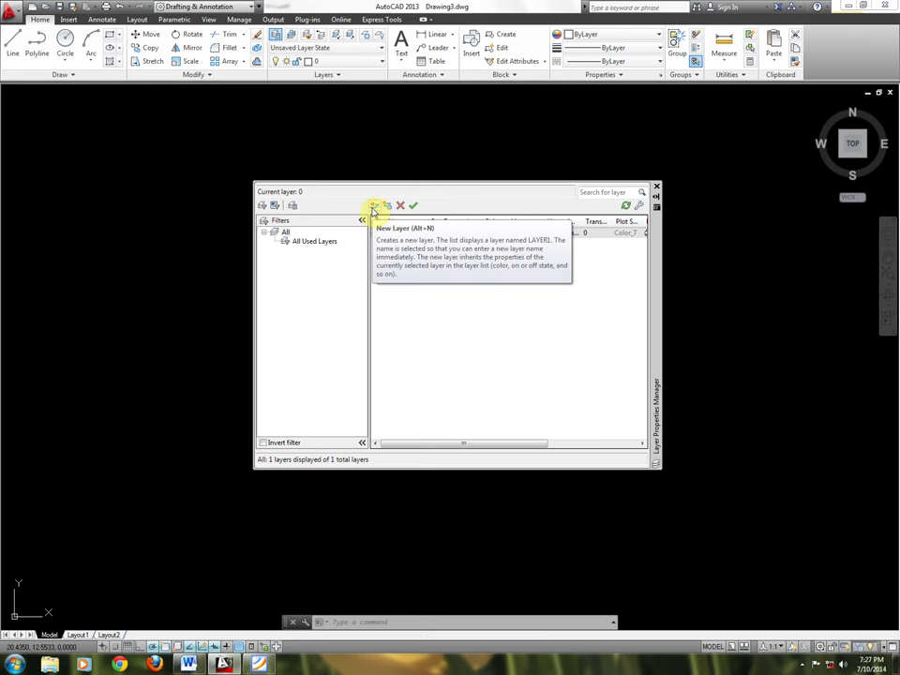
Create a new layer named NET DOI TUONG and colour it cyan.
click(373, 206)
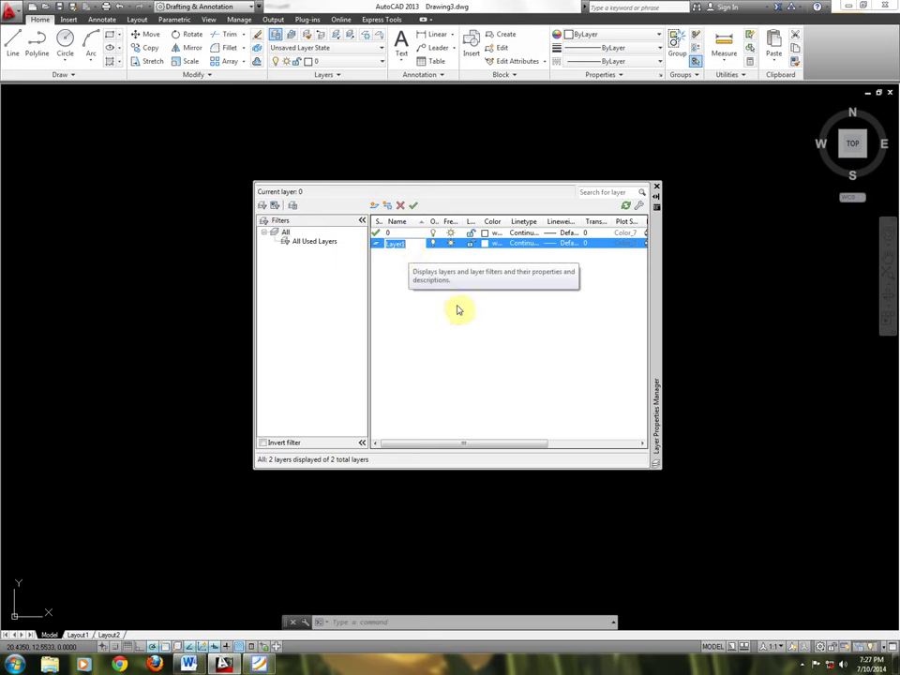
text(NET DOI T)
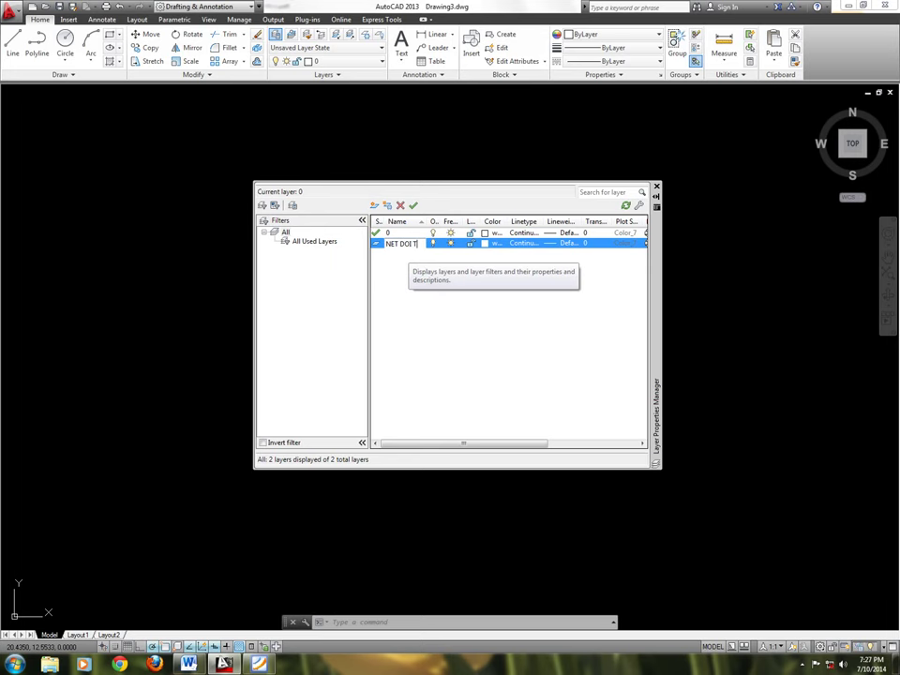
text(UONG)
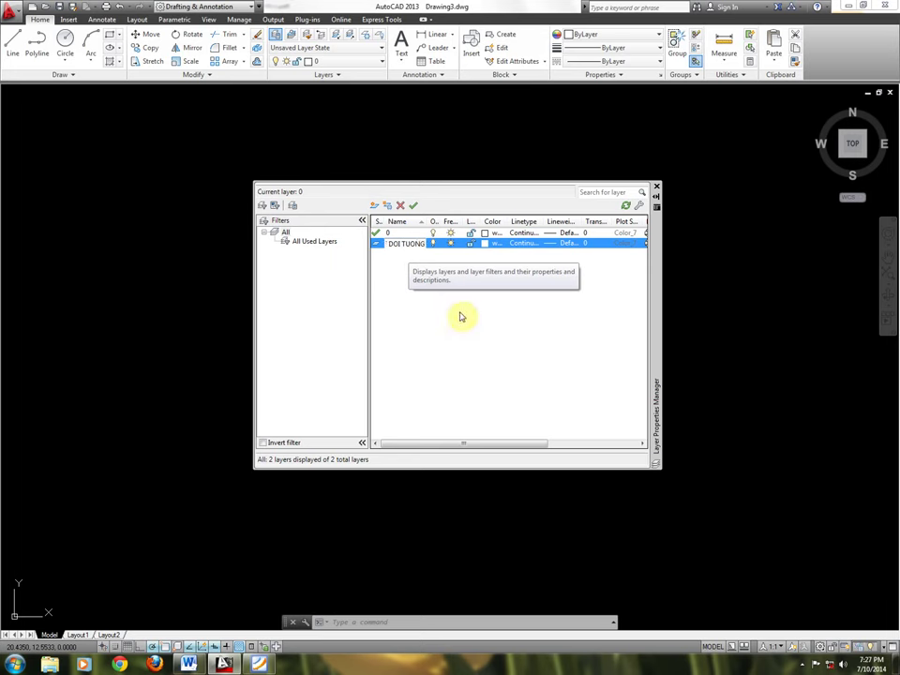
click(488, 249)
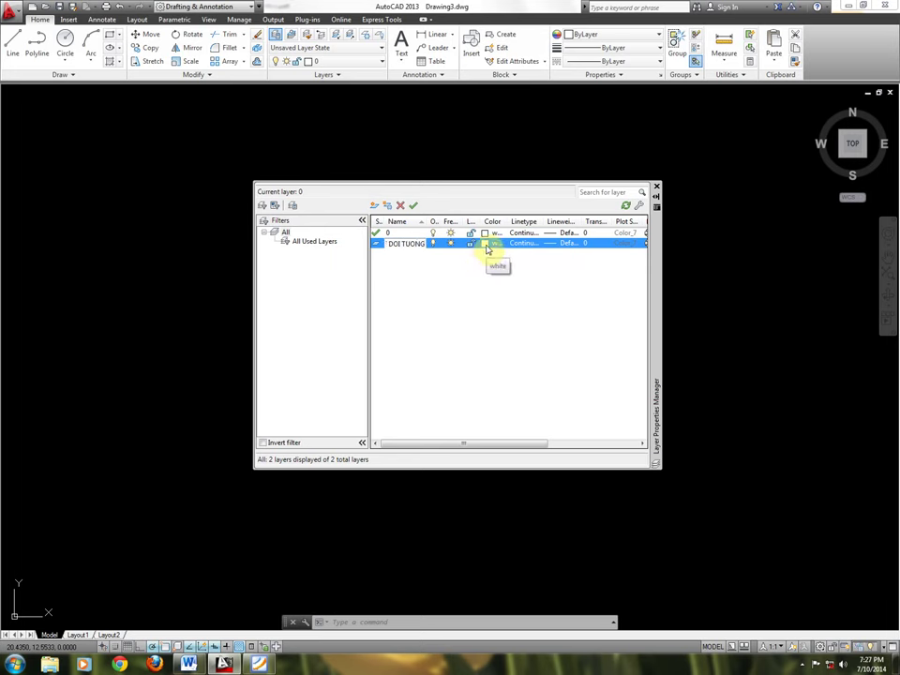
click(487, 248)
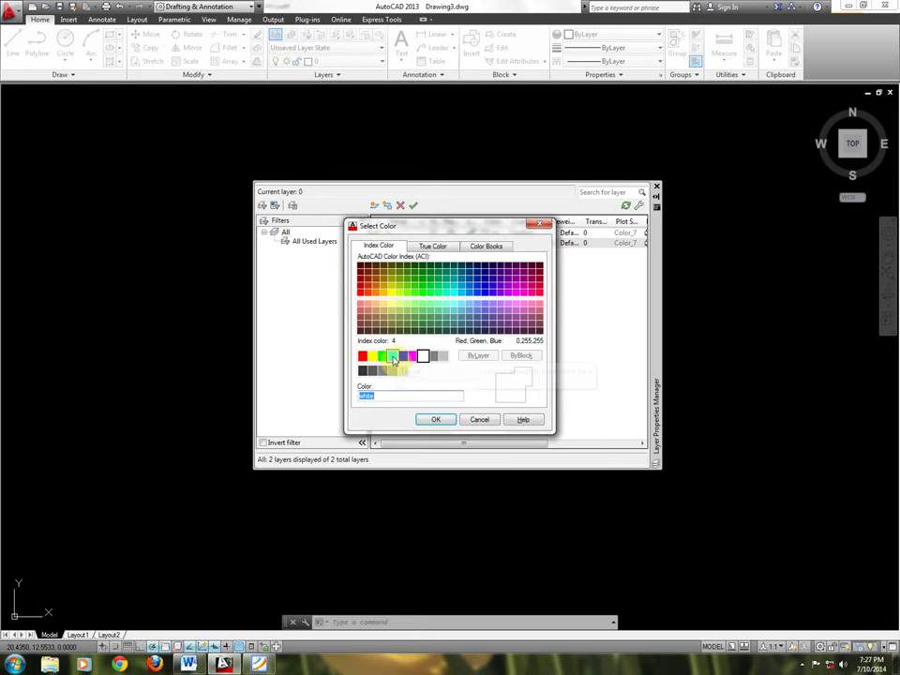
click(392, 357)
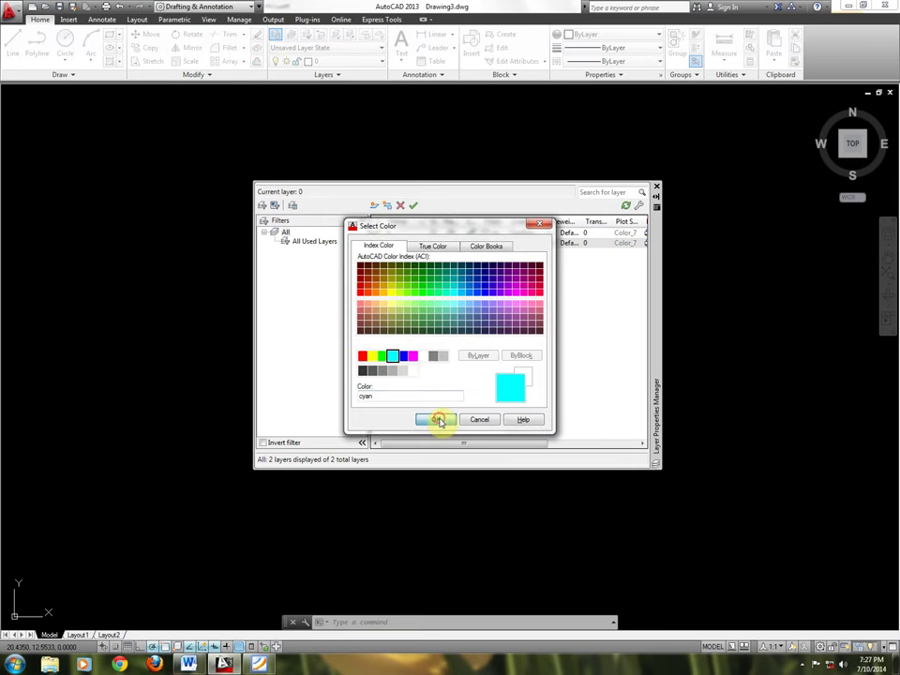
click(435, 419)
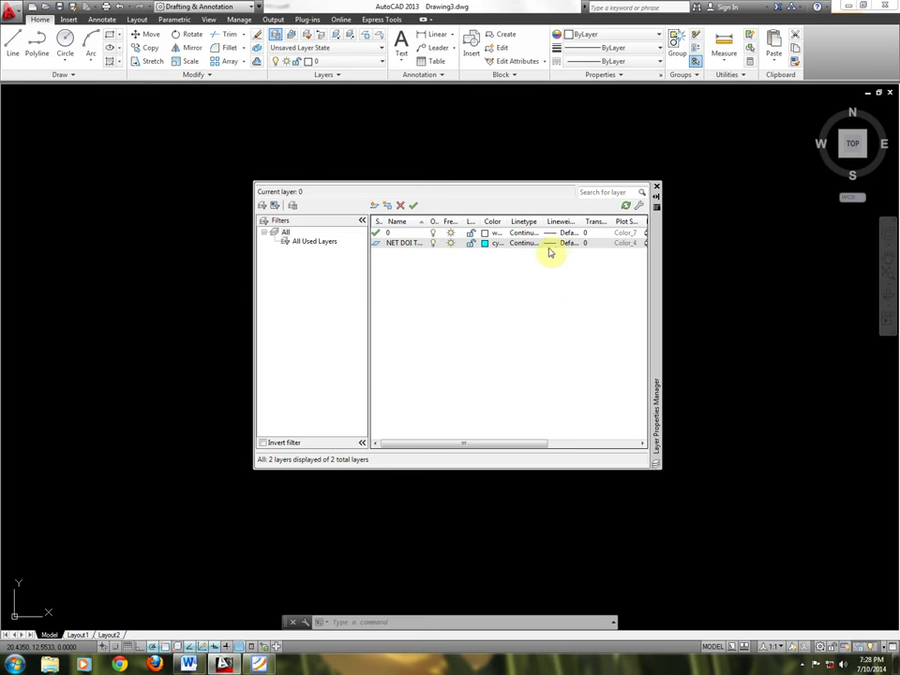
Give the NET DOI TUONG layer a 0.40 mm lineweight.
click(552, 244)
click(552, 245)
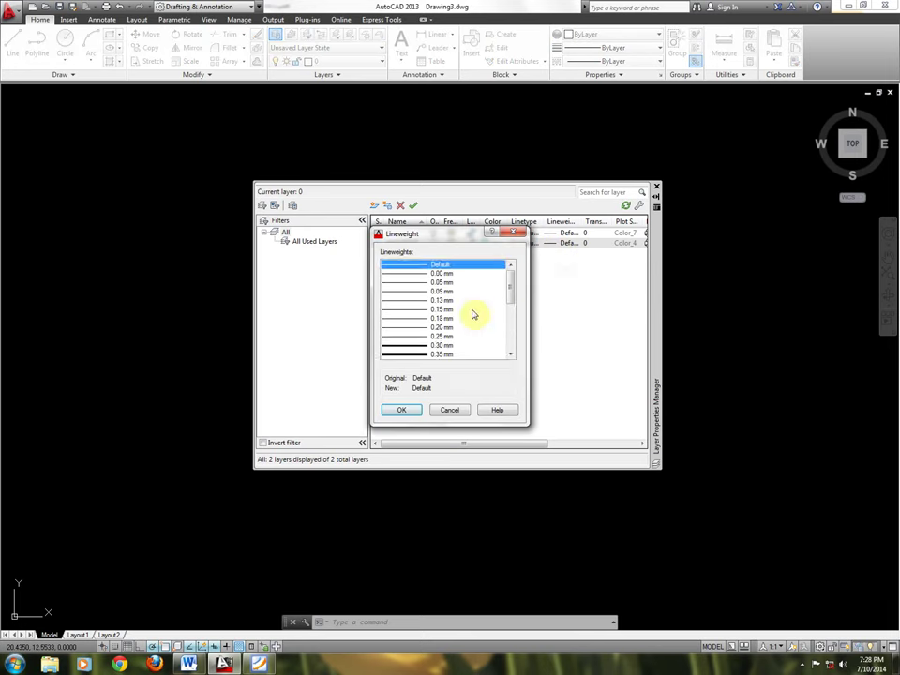
scroll(458, 335, down, 1)
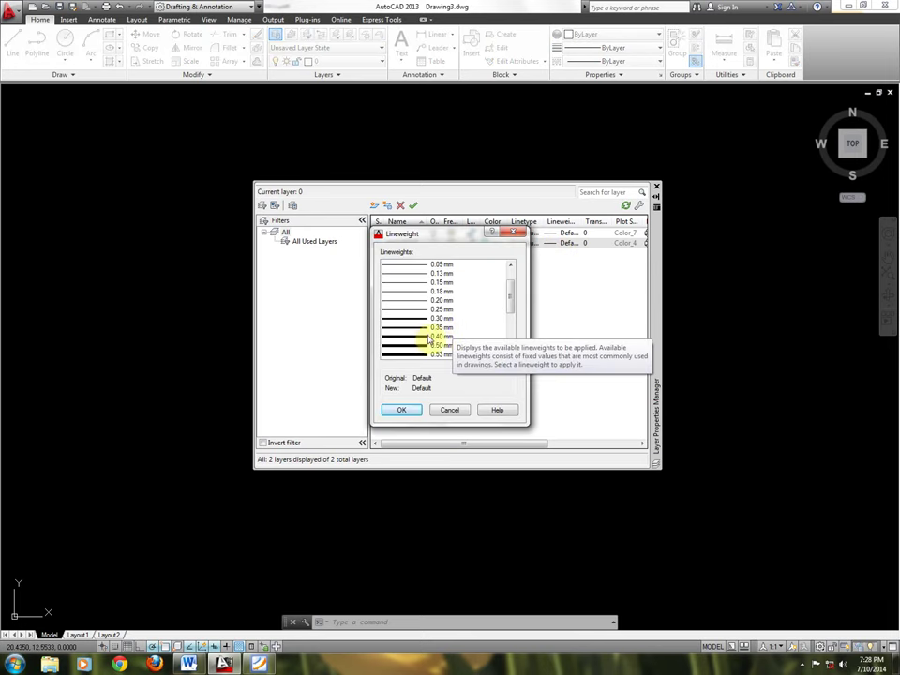
click(413, 338)
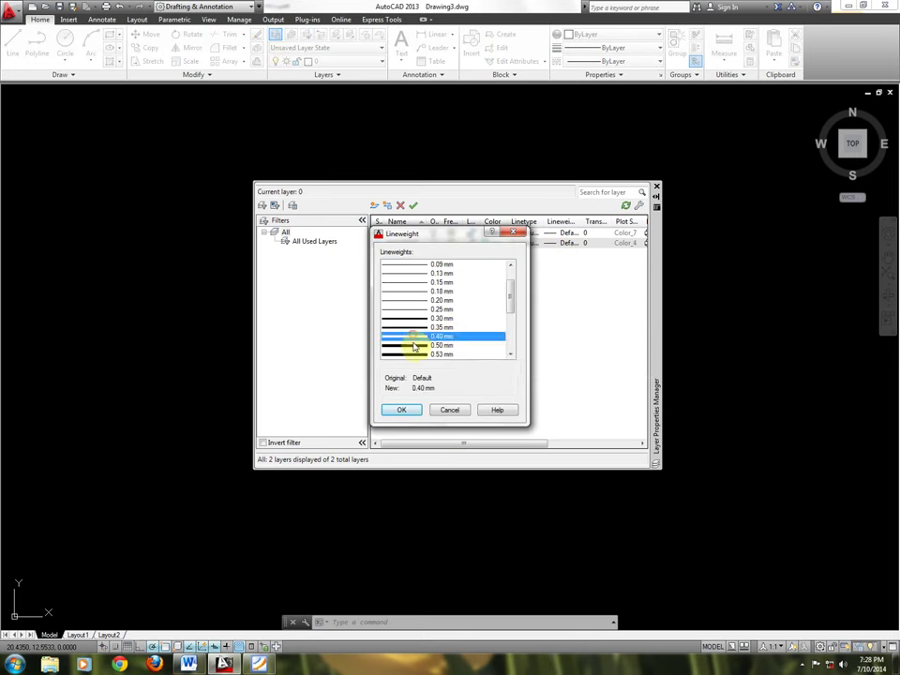
click(404, 411)
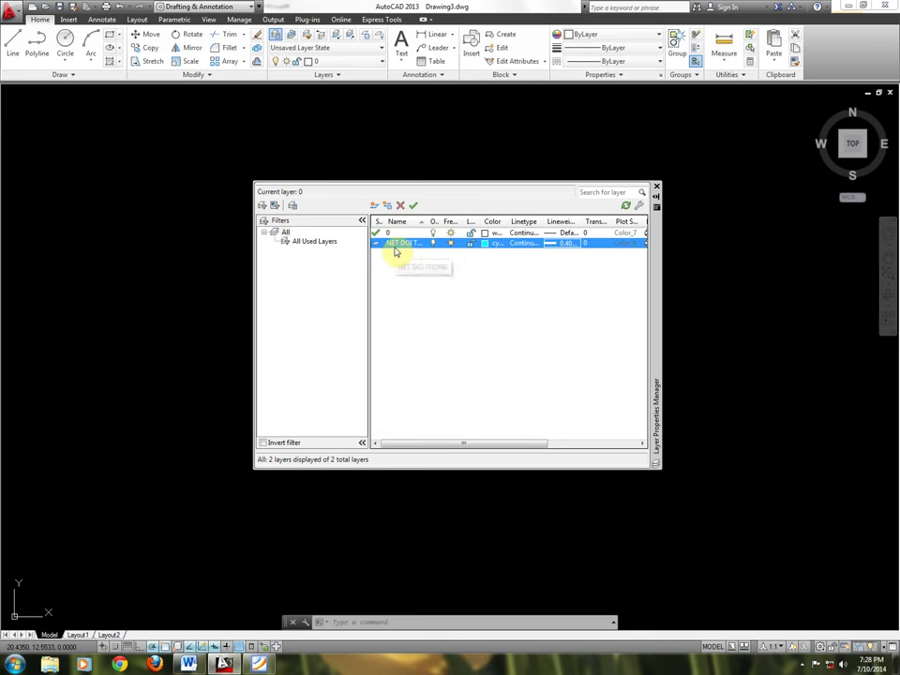
Add layer NET KT with blue colour and a 0.25 mm lineweight.
click(374, 205)
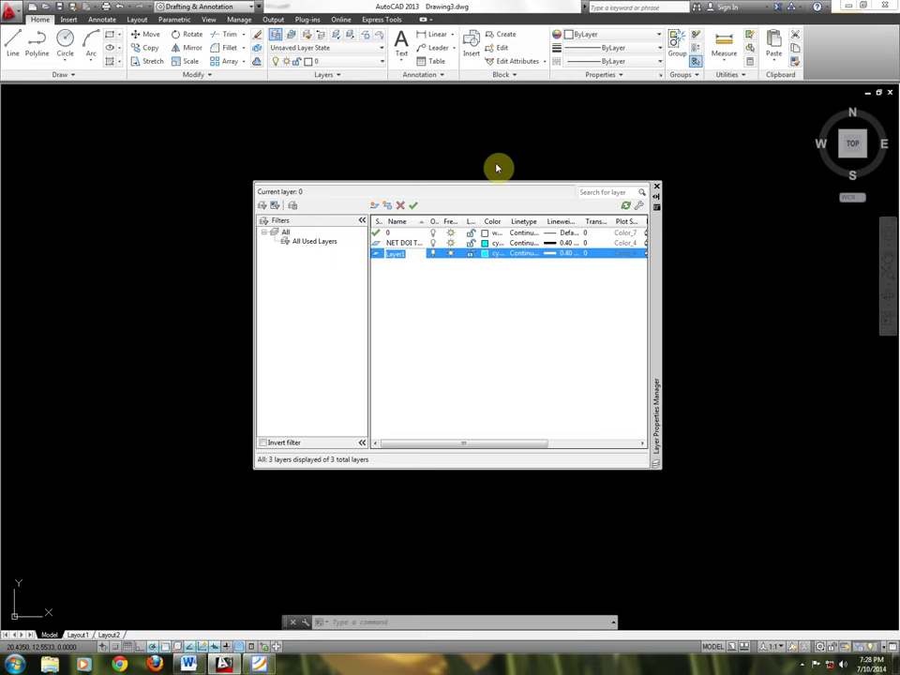
text(NET KT)
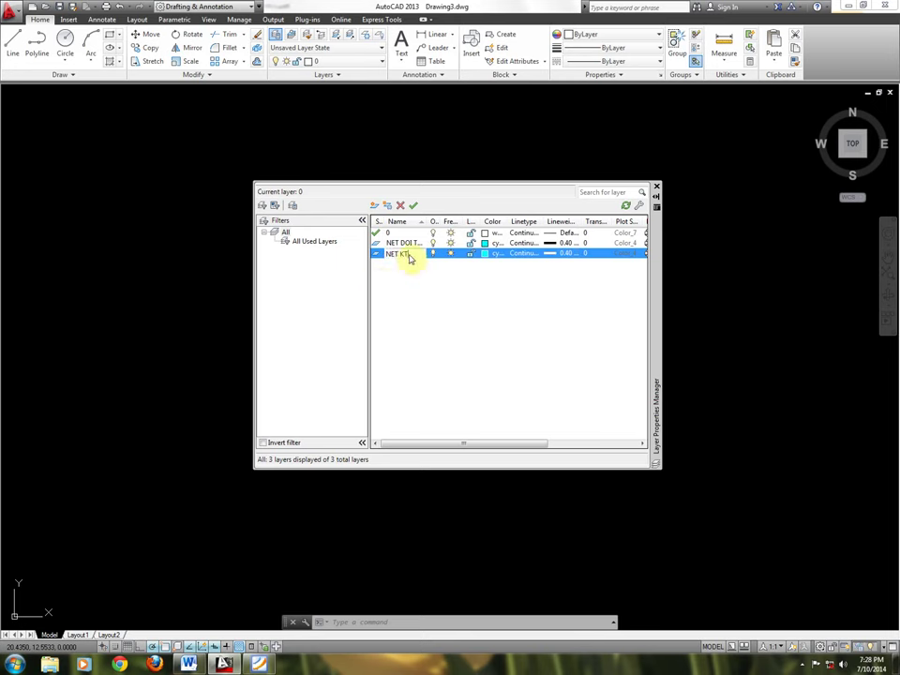
click(484, 255)
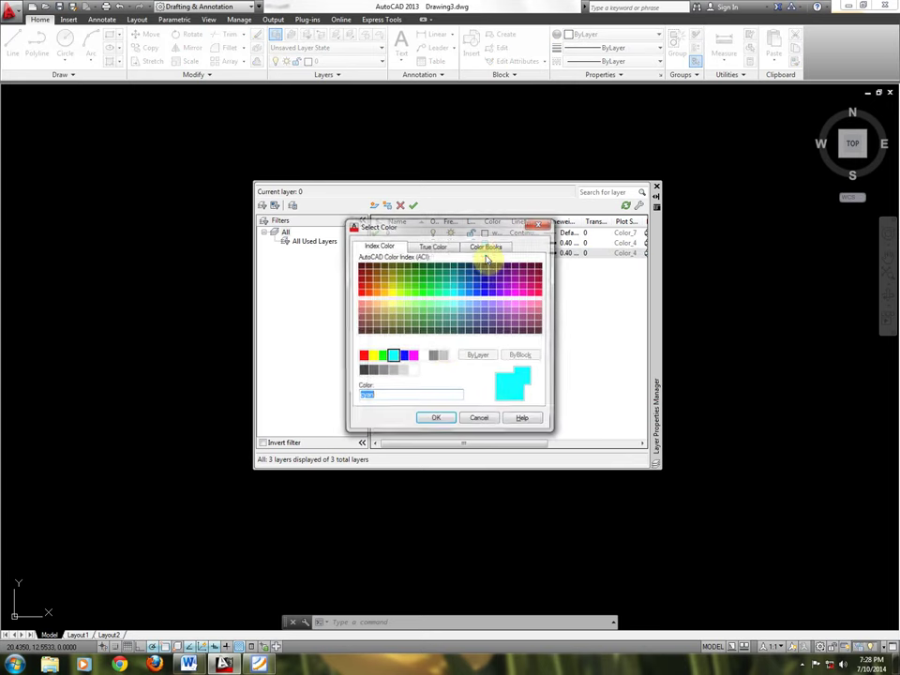
click(403, 356)
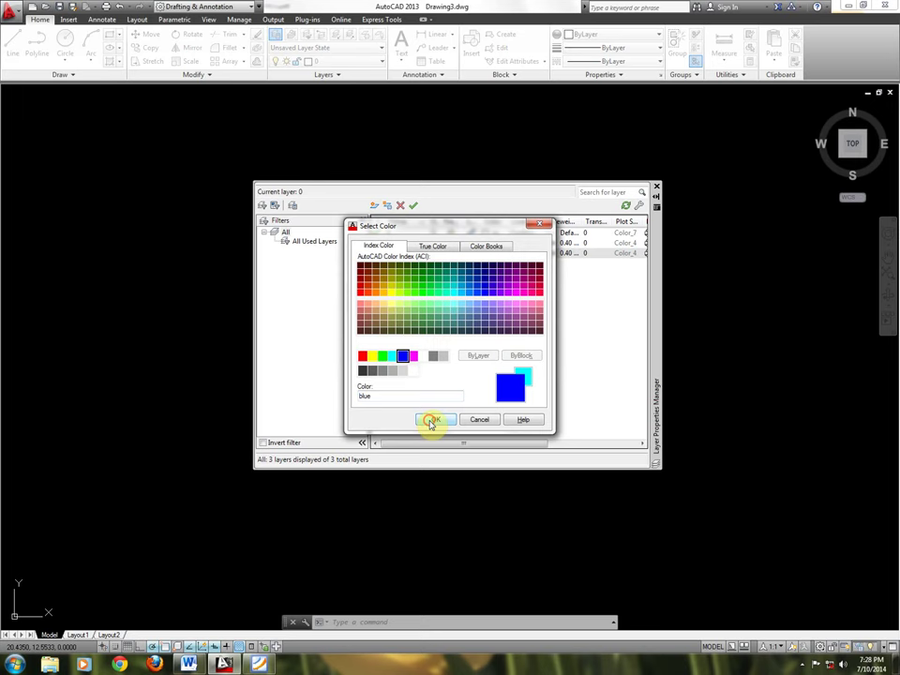
click(431, 420)
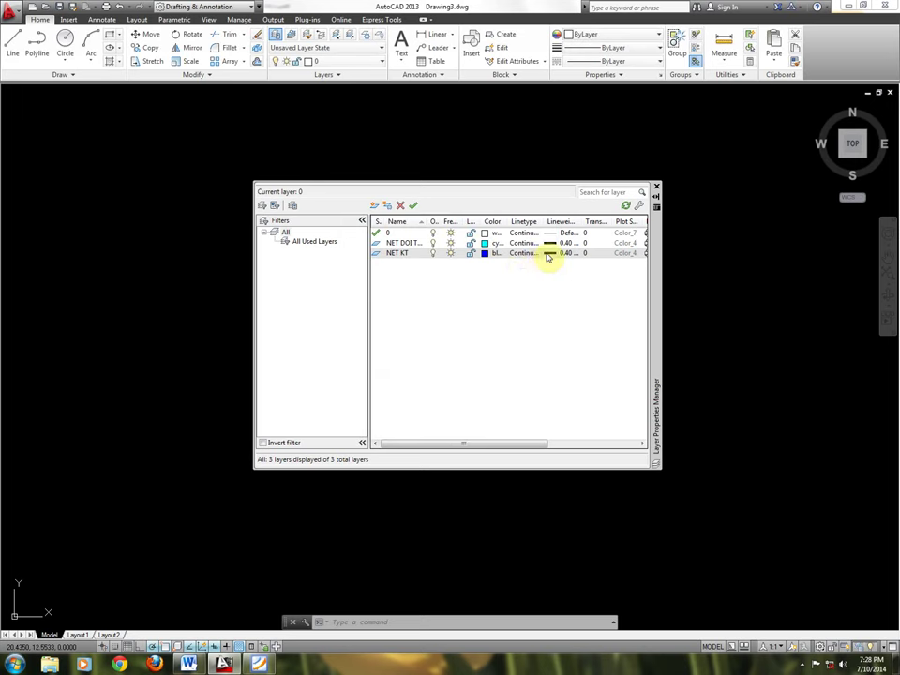
click(549, 255)
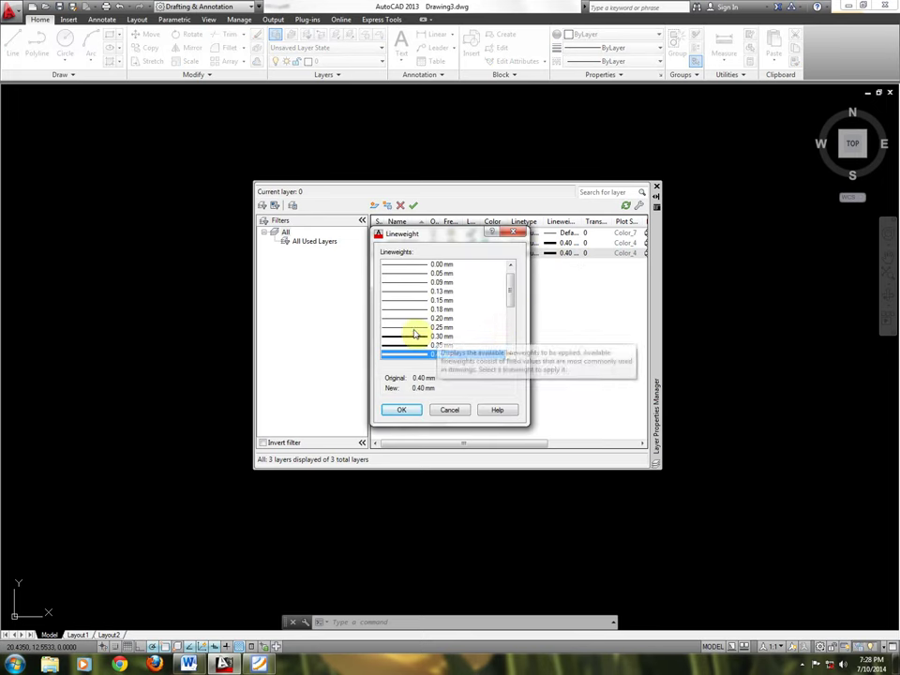
click(417, 327)
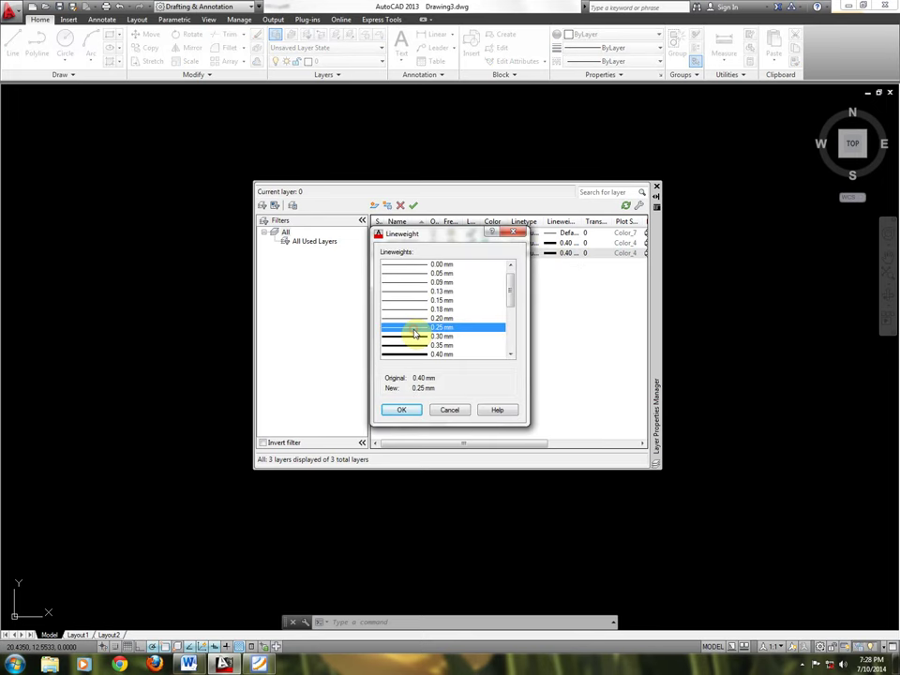
click(404, 412)
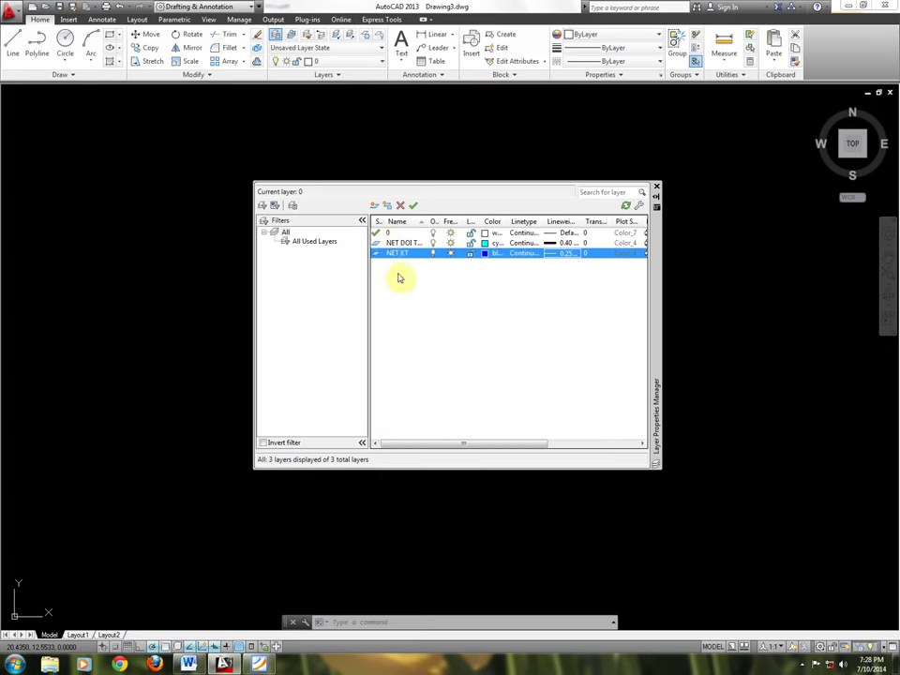
Create a new layer named NET TRUC and colour it white.
click(374, 205)
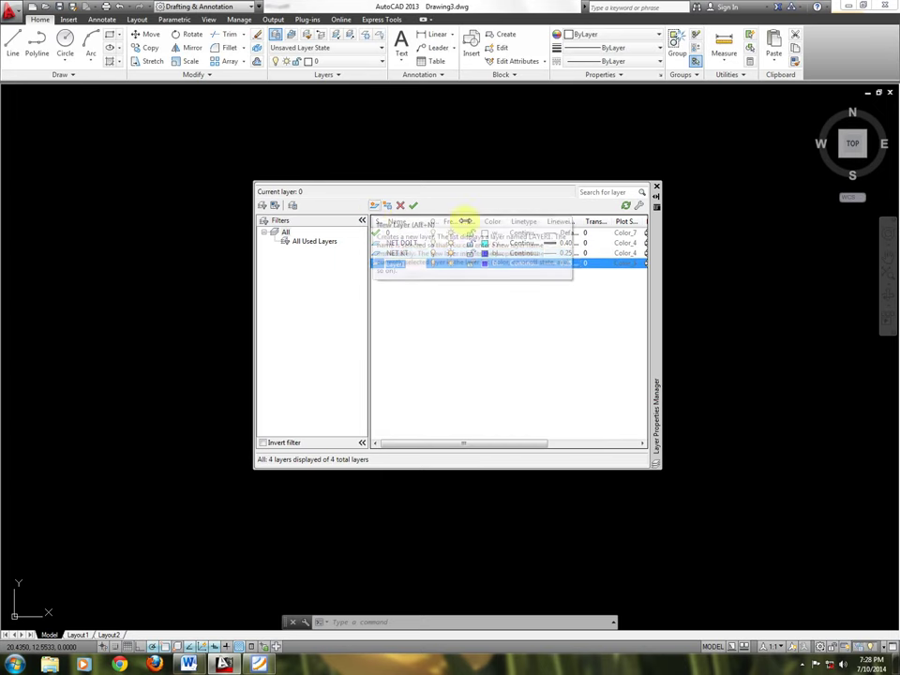
text(NET TRUC)
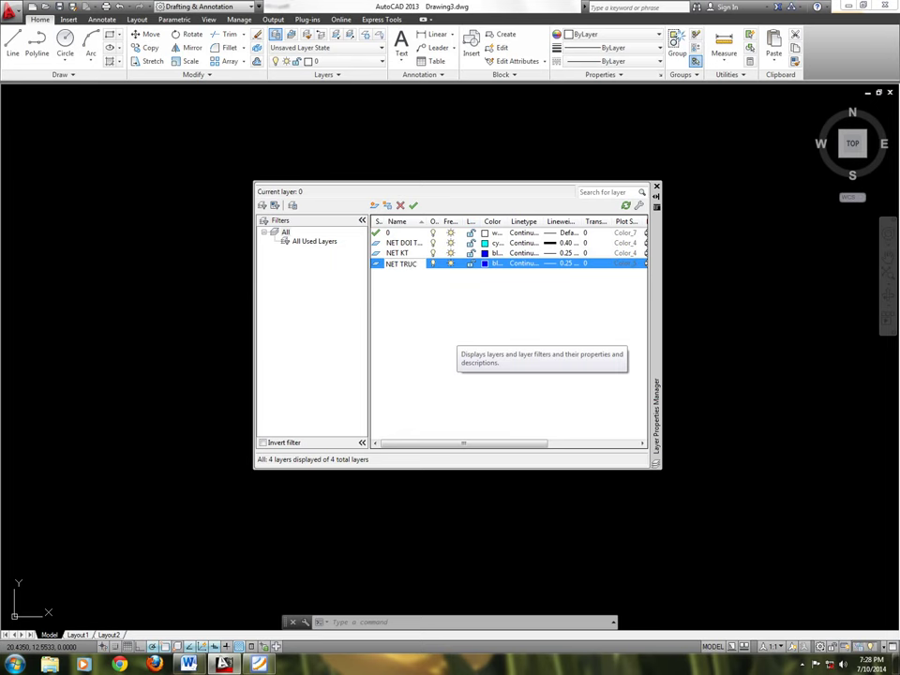
click(488, 265)
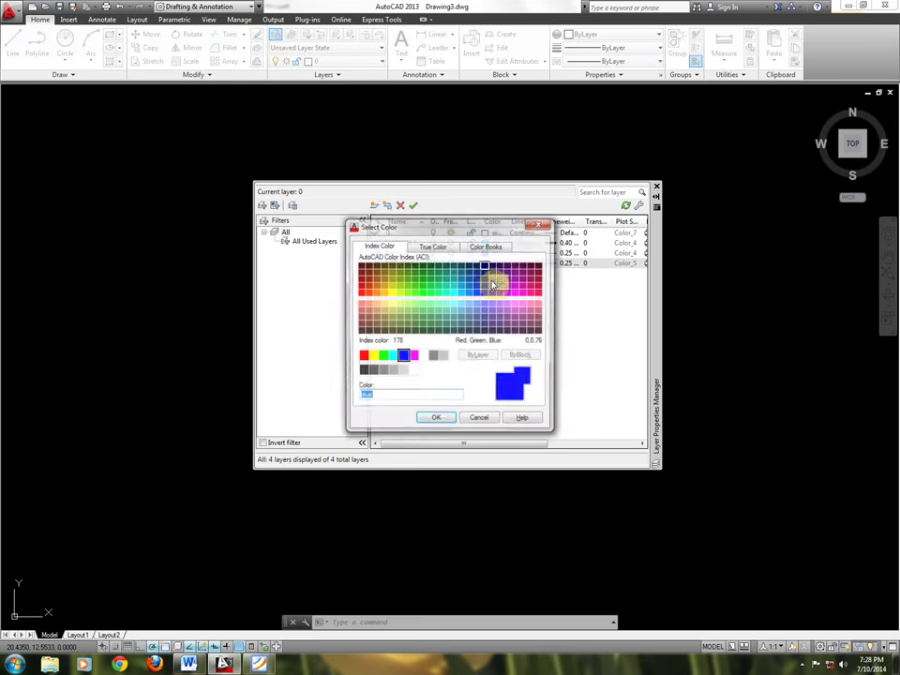
click(422, 355)
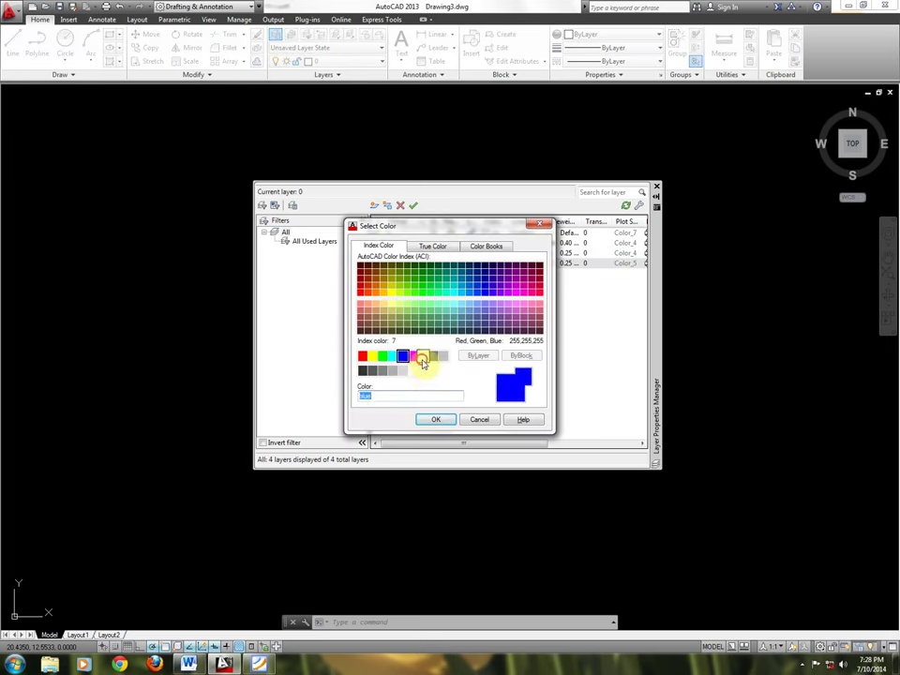
click(445, 423)
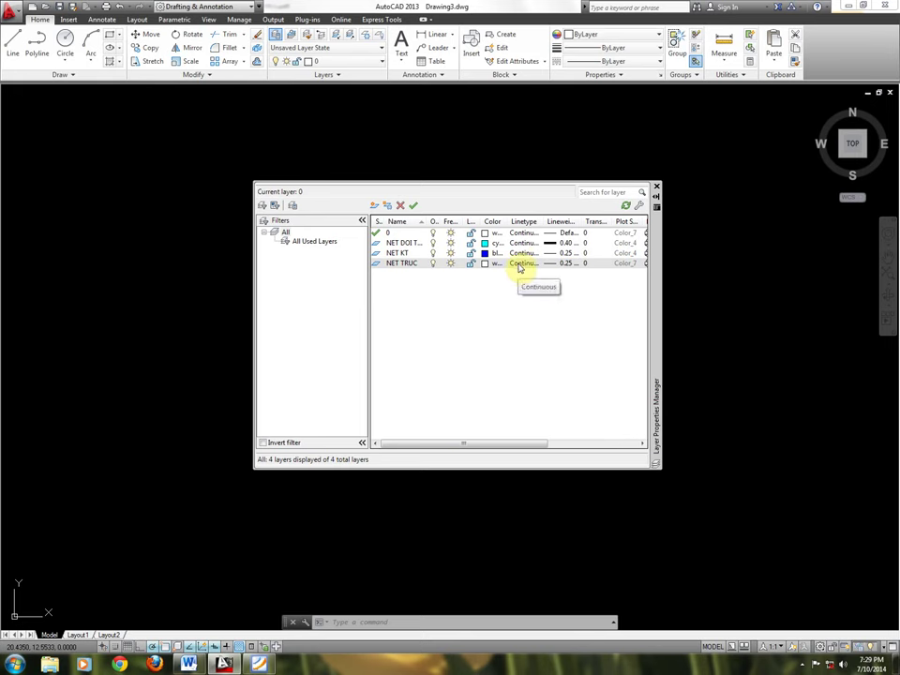
Load the CENTER linetype and assign it to the NET TRUC layer.
click(521, 263)
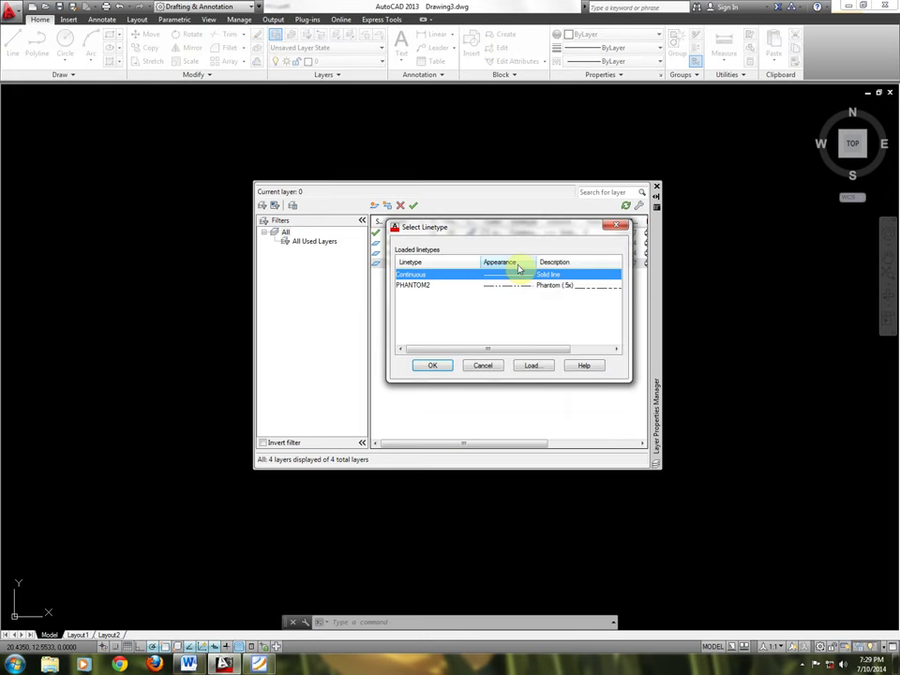
click(535, 366)
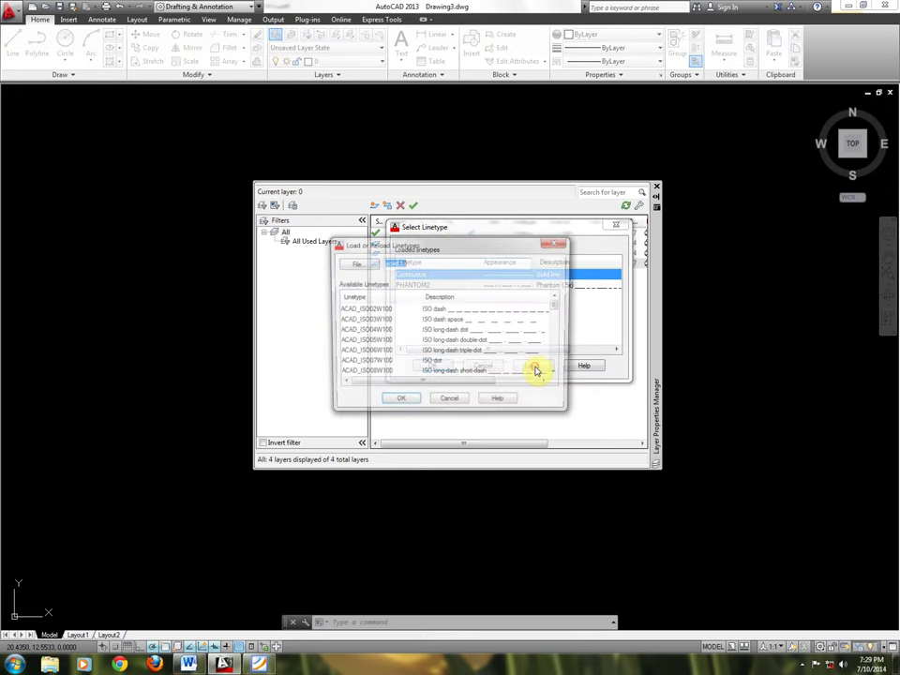
click(374, 343)
key(c)
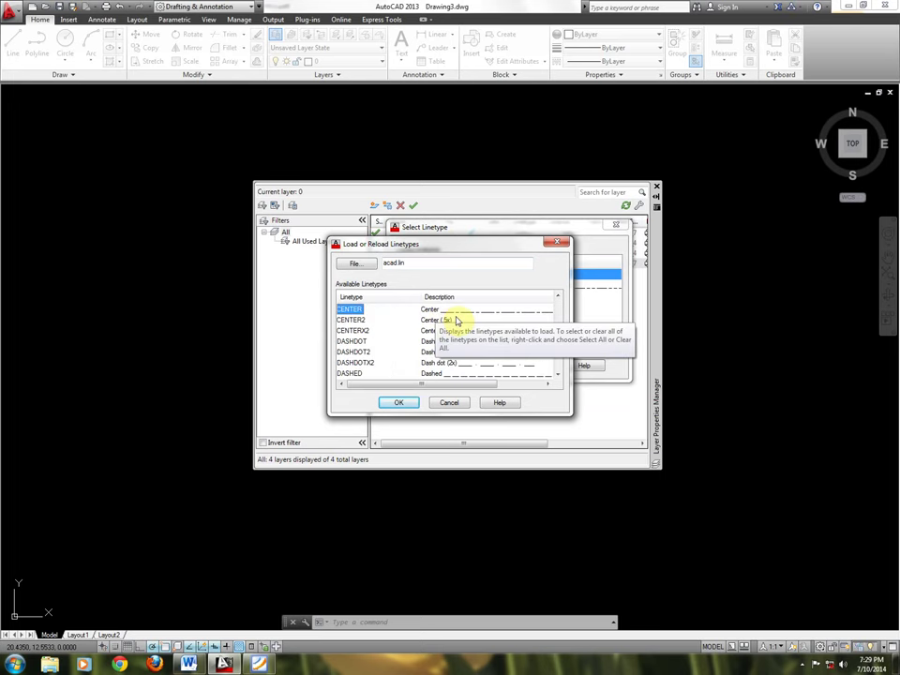
click(398, 405)
click(408, 274)
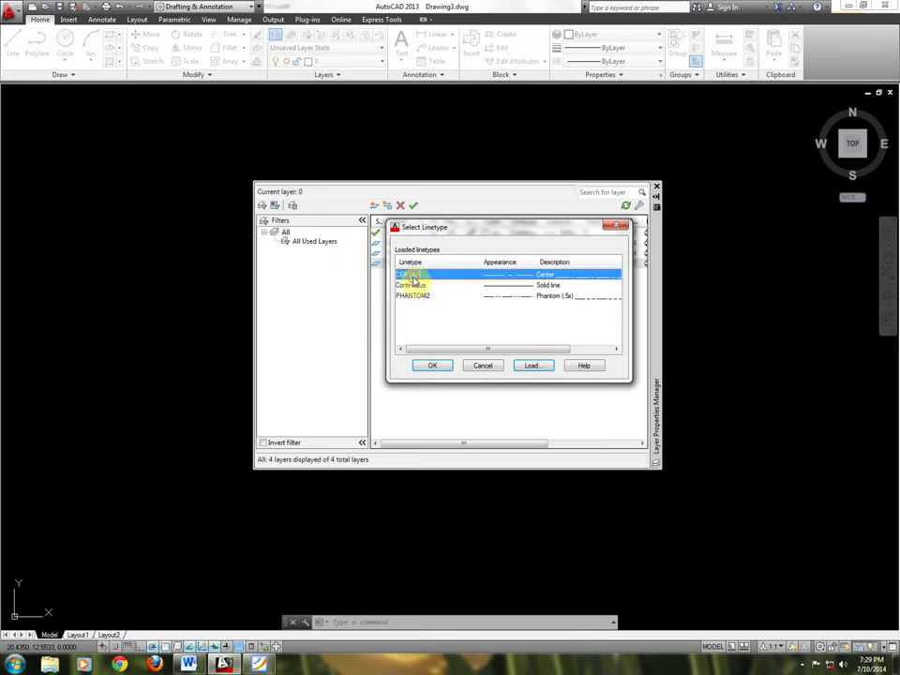
click(432, 365)
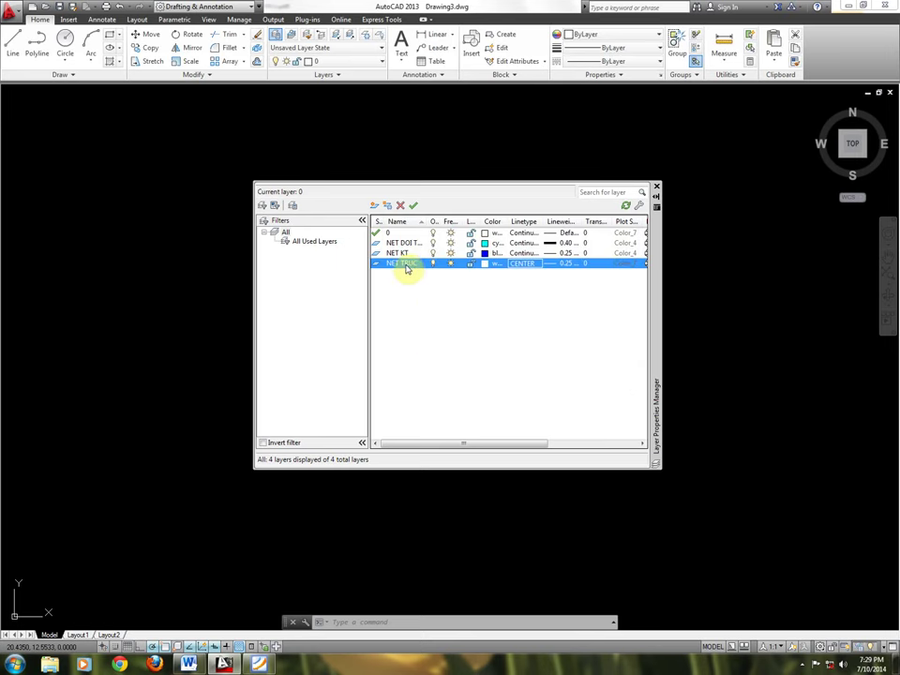
Set NET TRUC's lineweight to 0.15 mm, then glance at the bracket PDF.
click(551, 268)
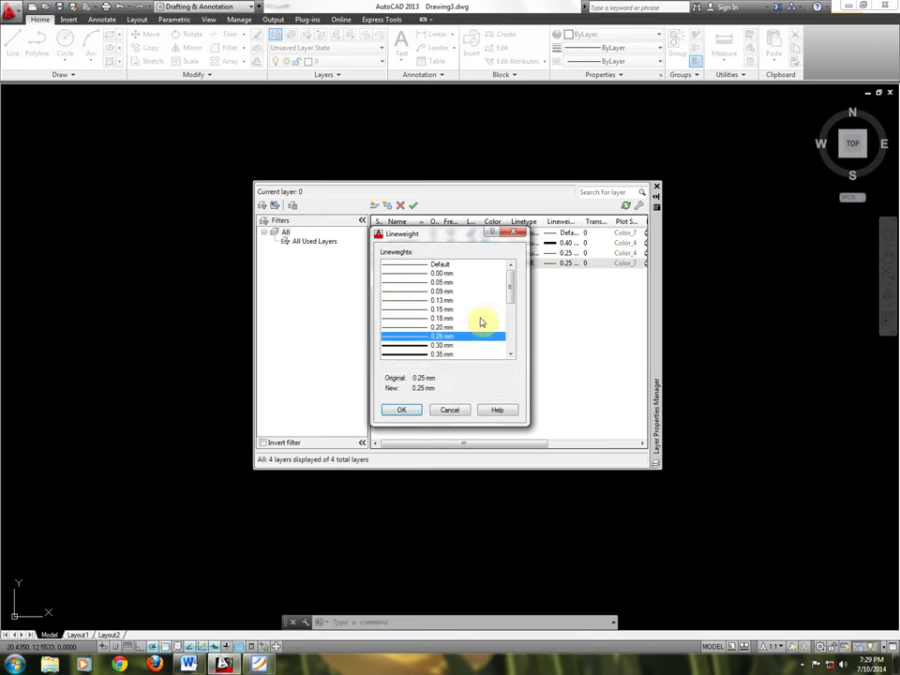
click(395, 310)
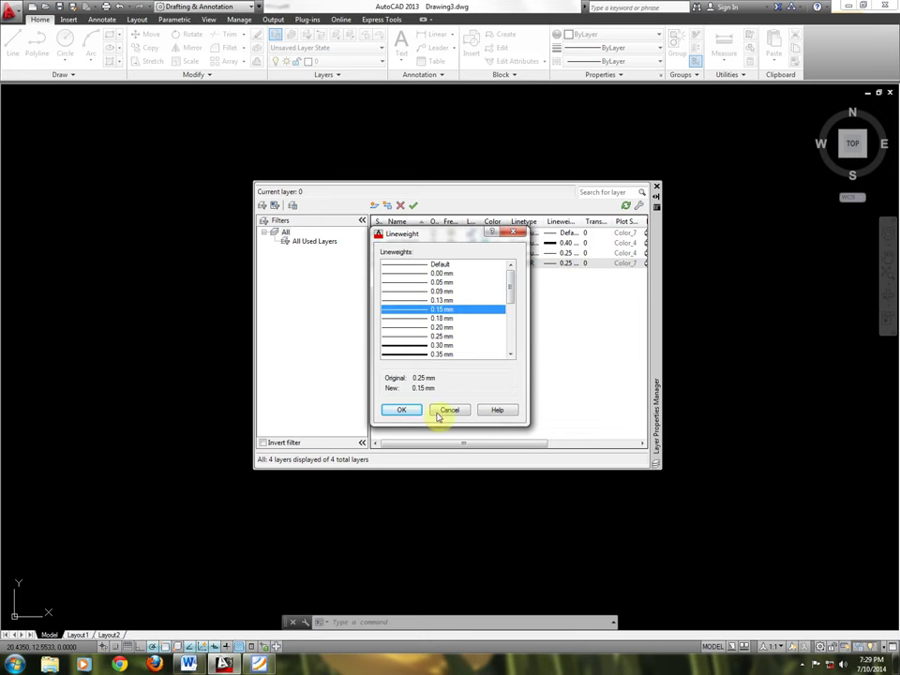
click(404, 412)
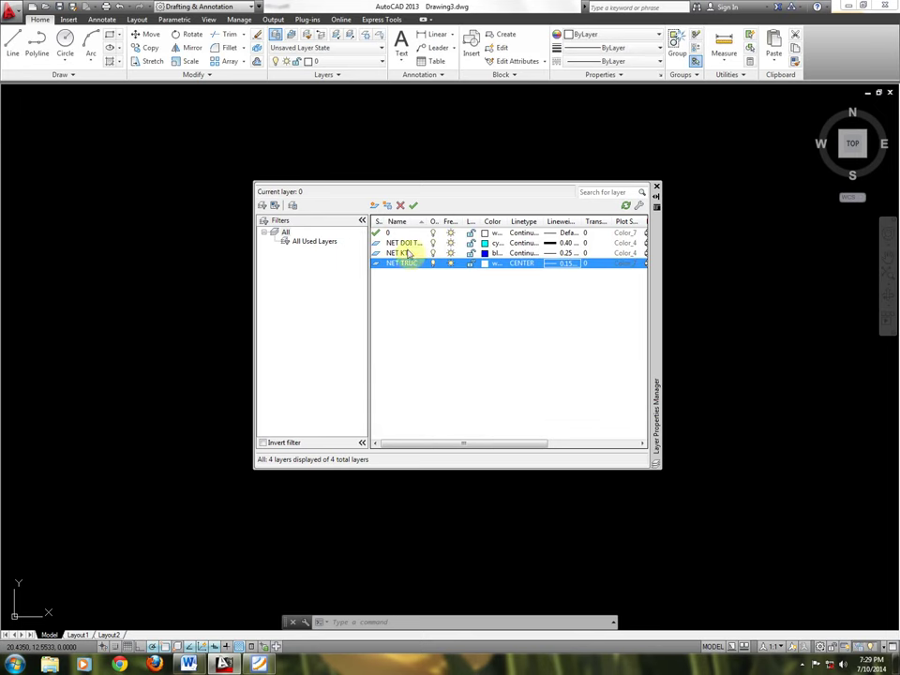
click(259, 664)
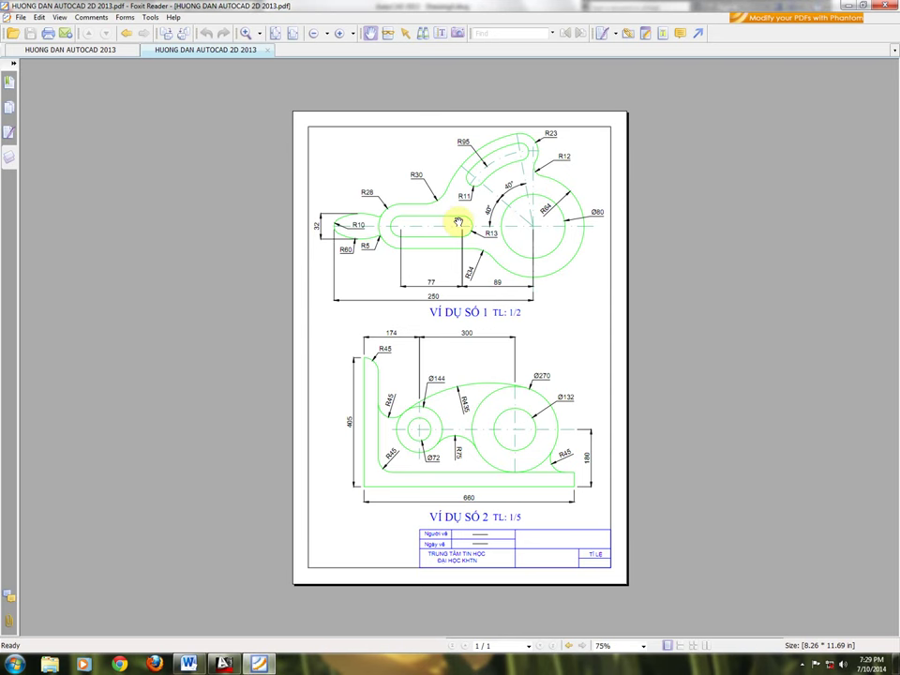
key(alt+Tab)
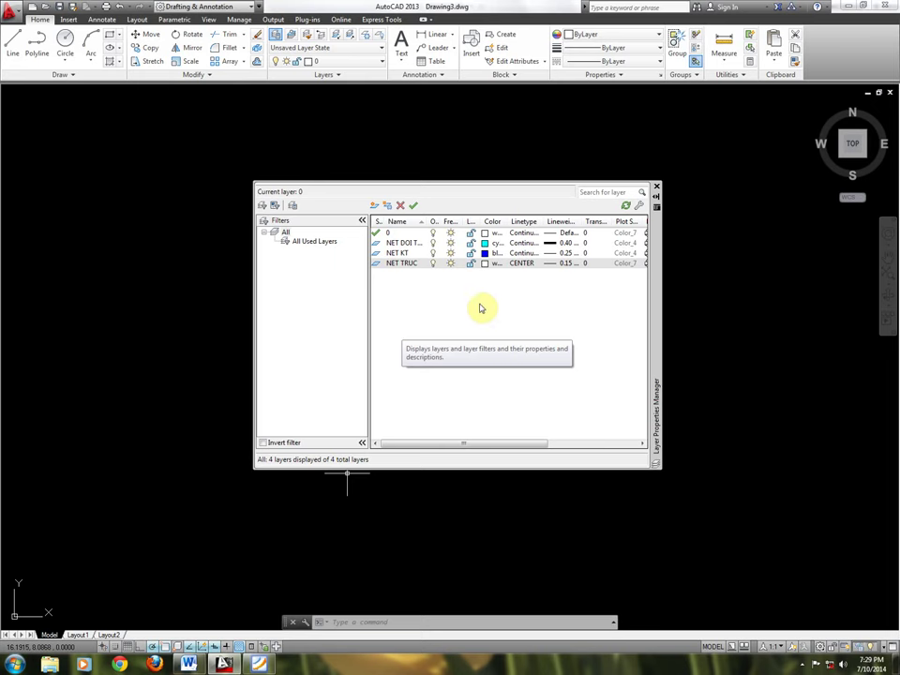
Close the Layer Properties Manager and clear any pending command.
click(657, 188)
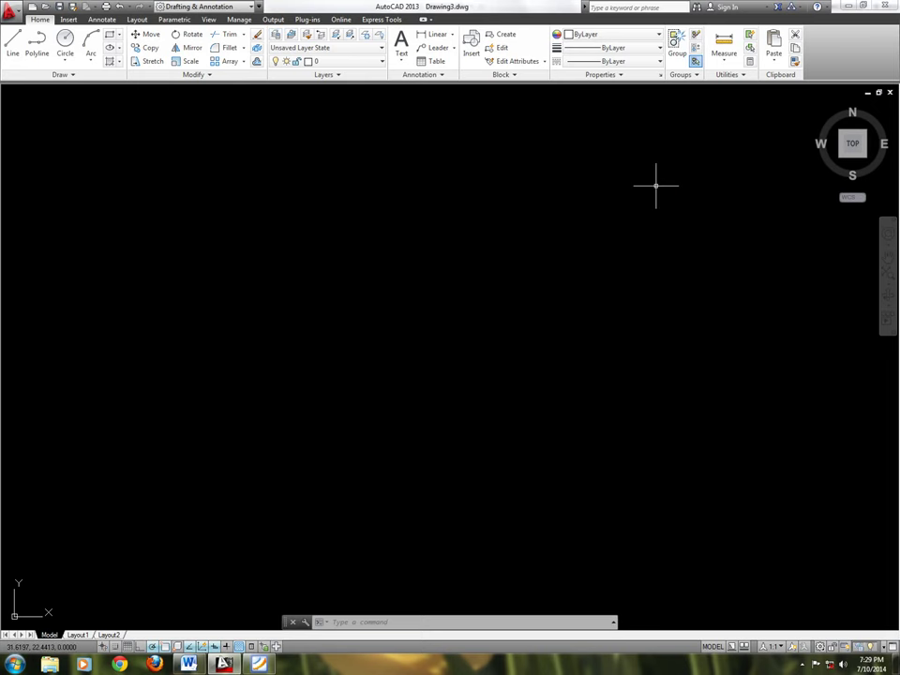
key(Escape)
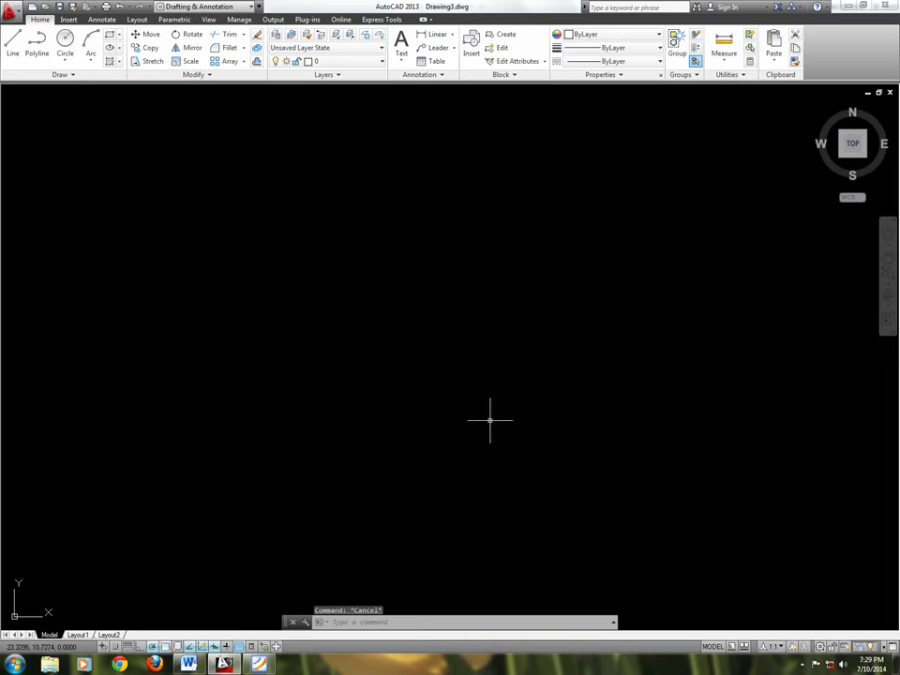
click(264, 666)
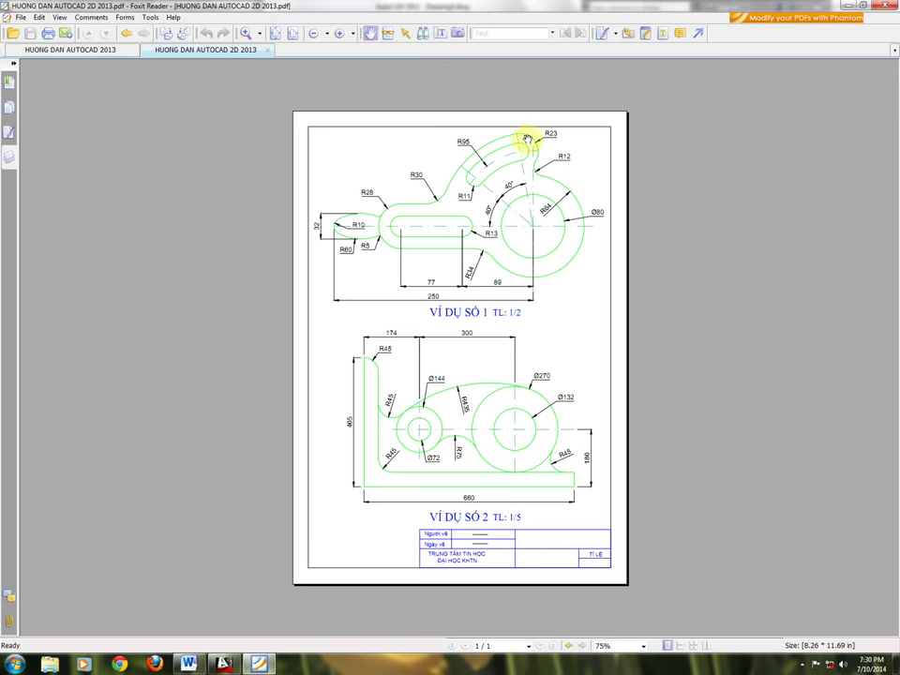
click(259, 666)
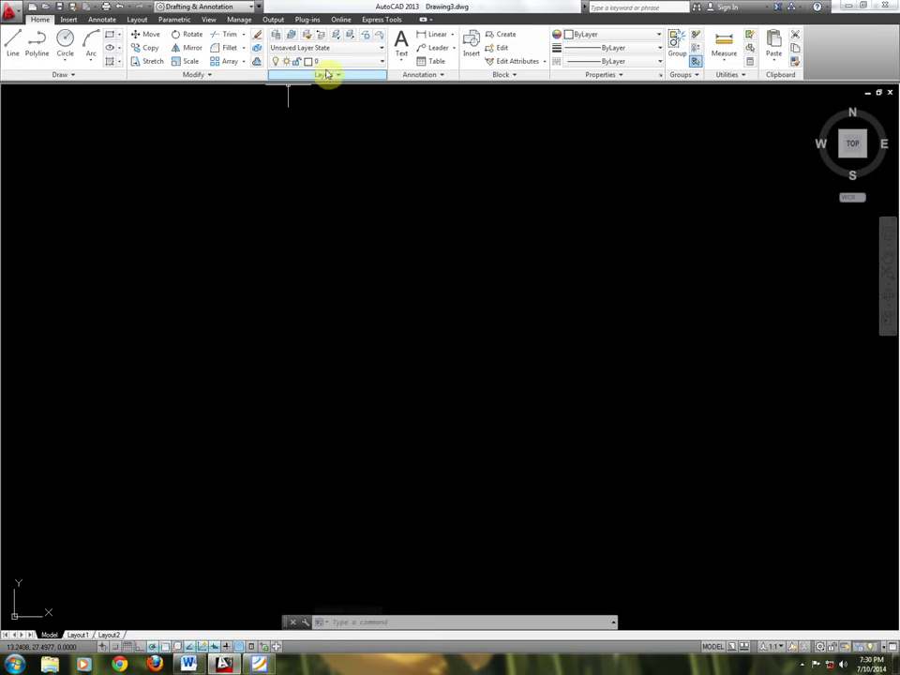
Make NET DOI TUONG the current layer, then bring up the bracket PDF.
click(368, 63)
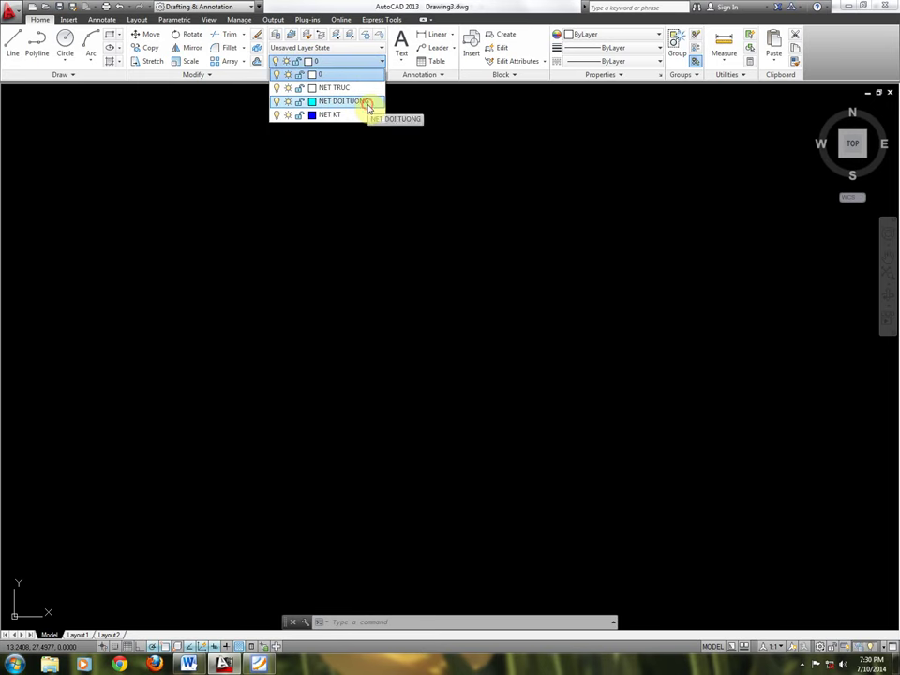
click(368, 105)
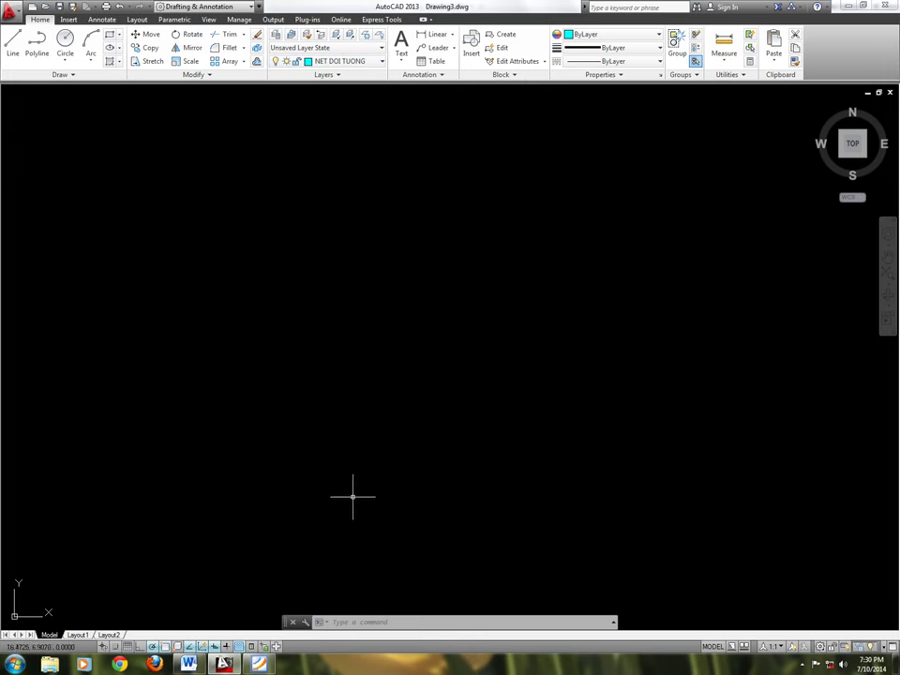
click(259, 665)
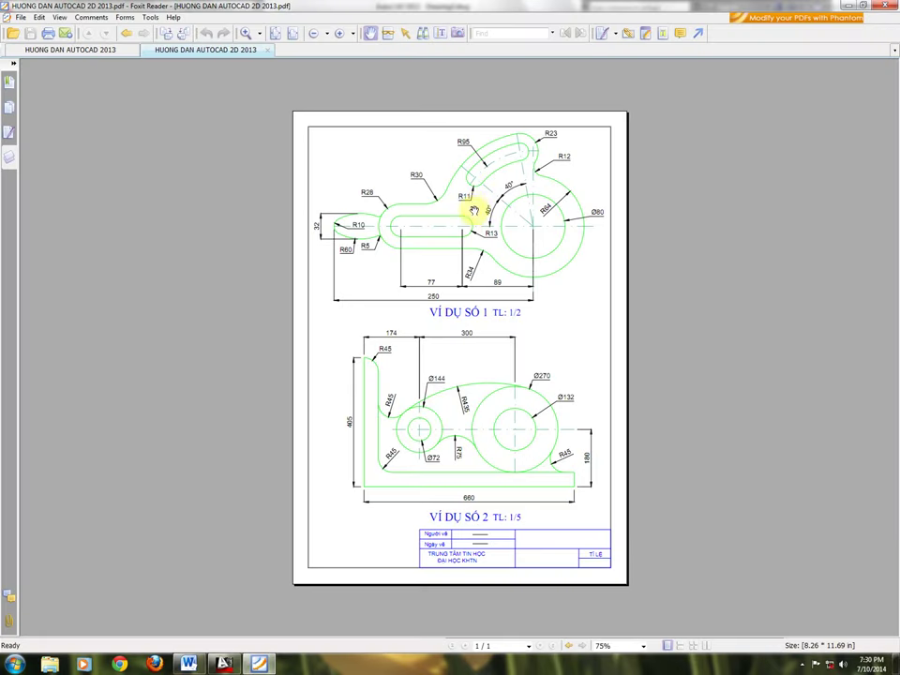
Zoom into example 1 in the PDF to read its dimensions, then return to AutoCAD.
ctrl+scroll(472, 187, up, 2)
ctrl+scroll(475, 180, up, 1)
scroll(464, 225, up, 1)
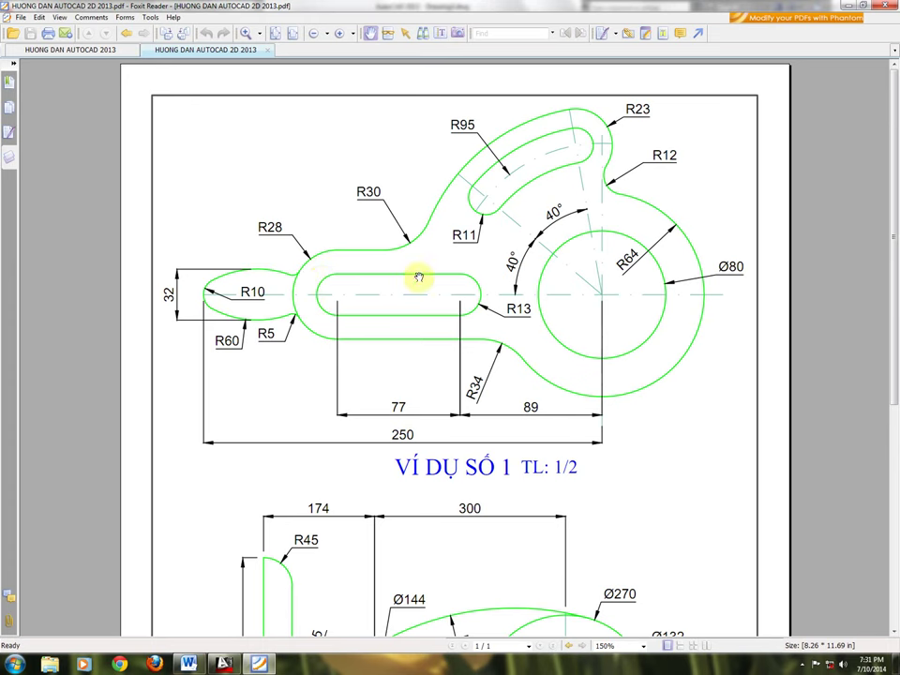
click(225, 665)
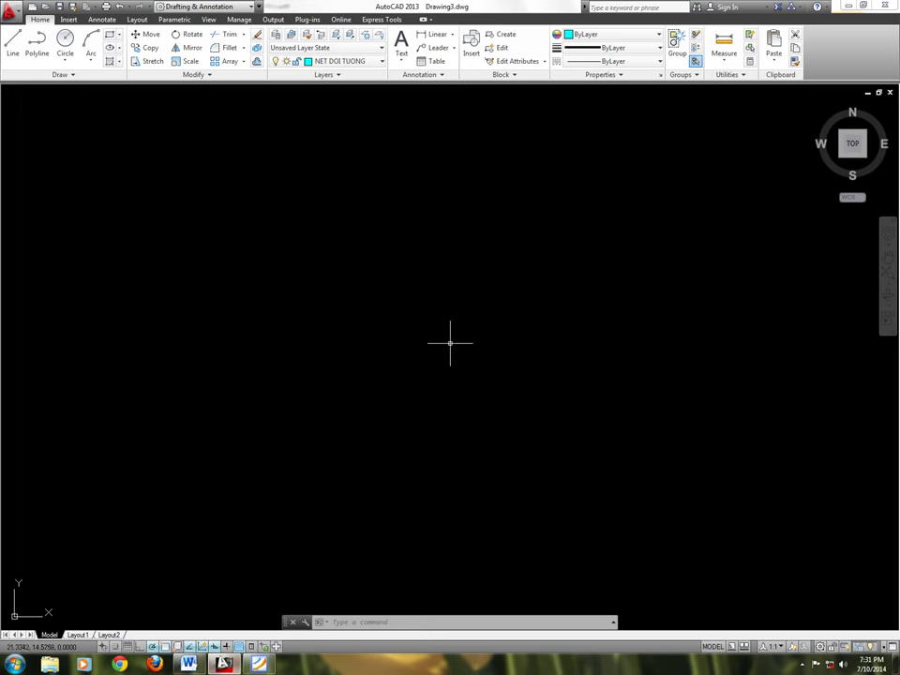
Draw a radius-28 circle at the chosen centre point.
text(c)
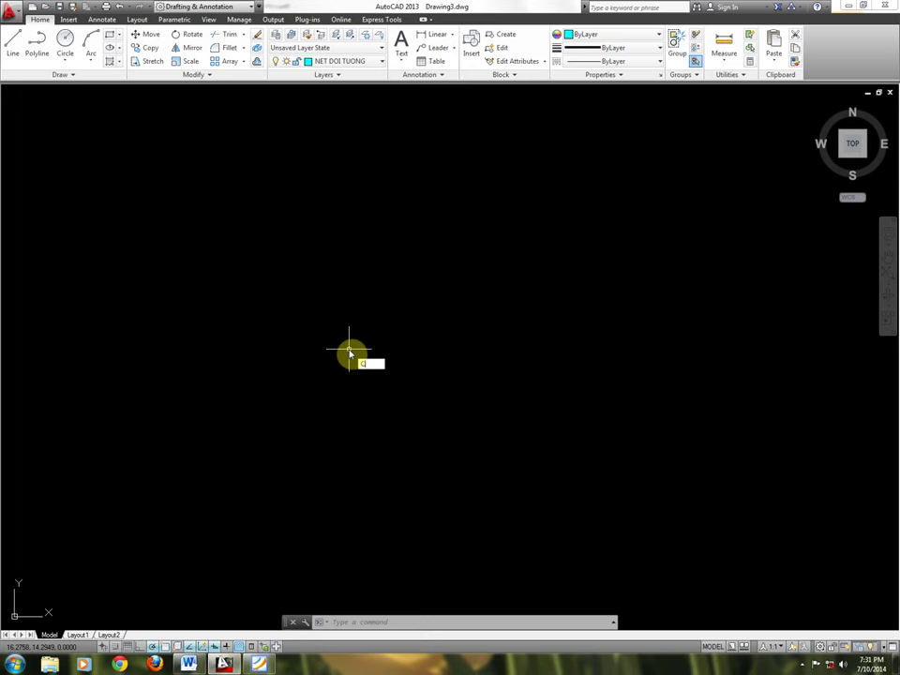
key(Return)
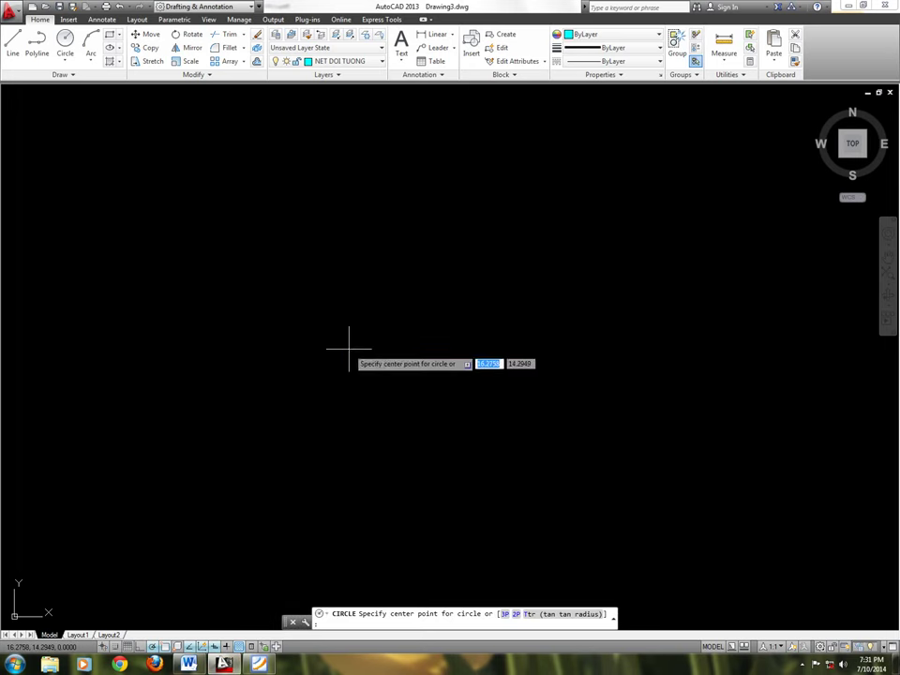
click(274, 360)
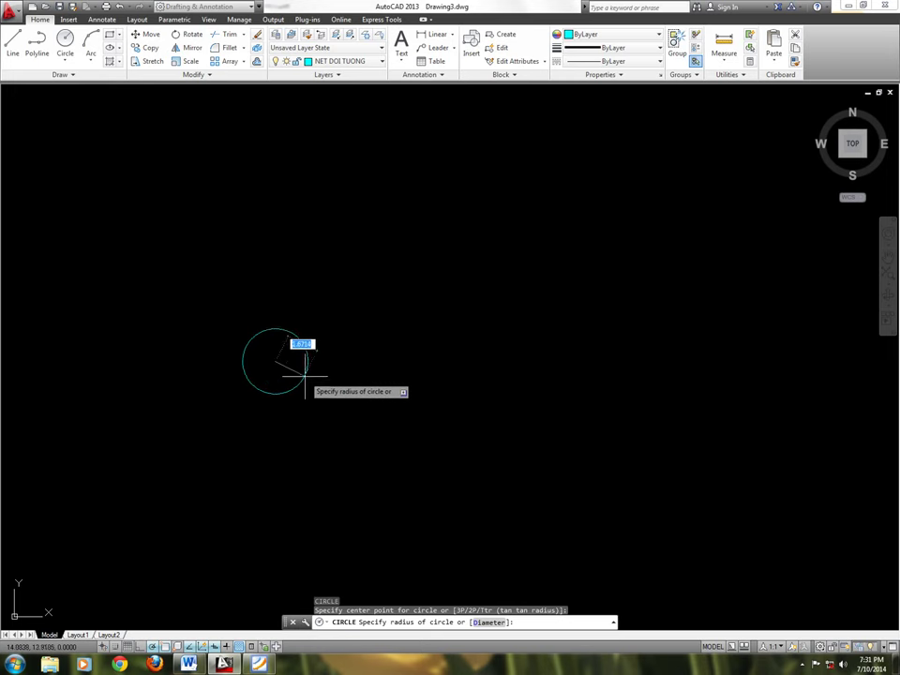
text(28)
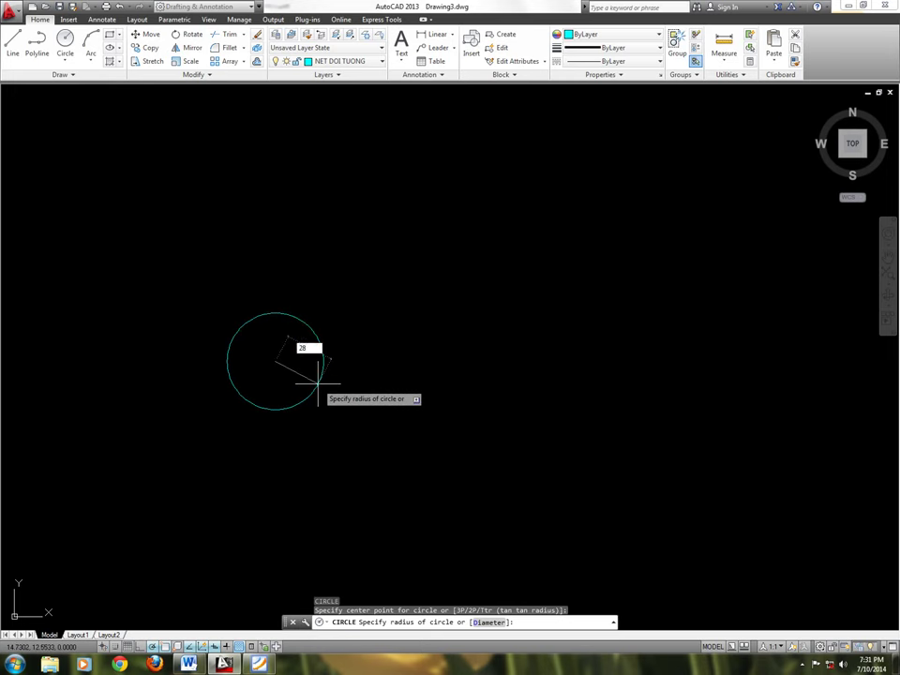
key(Return)
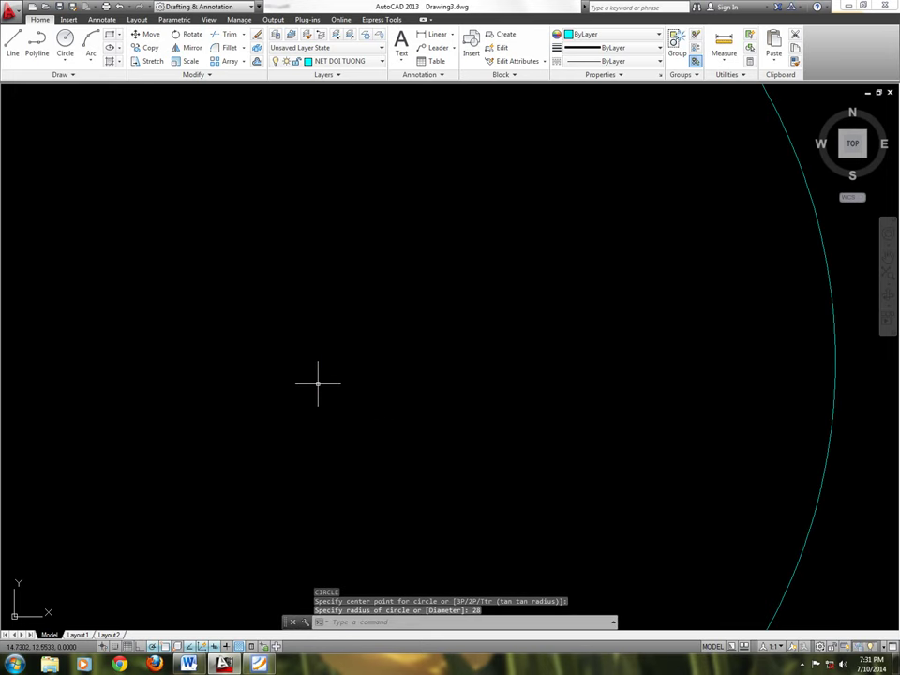
scroll(318, 383, down, 3)
scroll(317, 393, down, 1)
scroll(319, 385, down, 1)
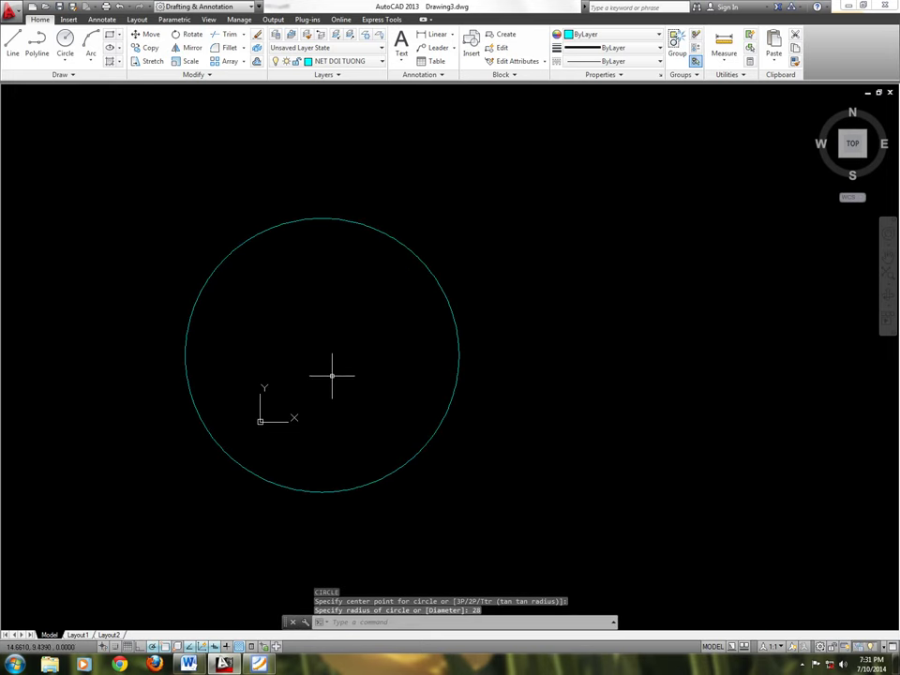
Add a concentric radius-13 circle inside the big circle, then check the bracket PDF.
text(c)
key(Return)
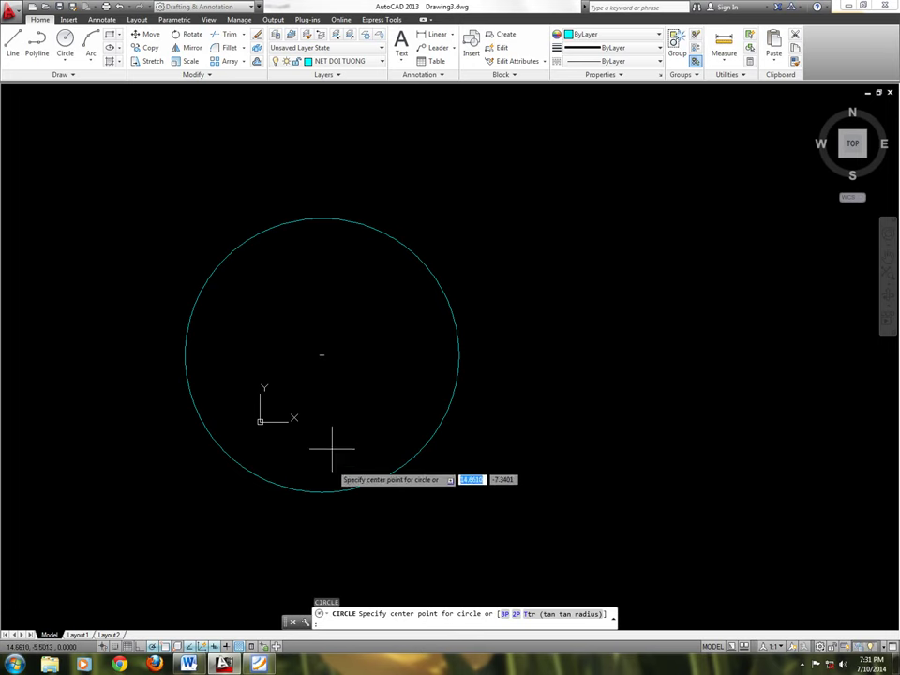
click(322, 355)
text(1)
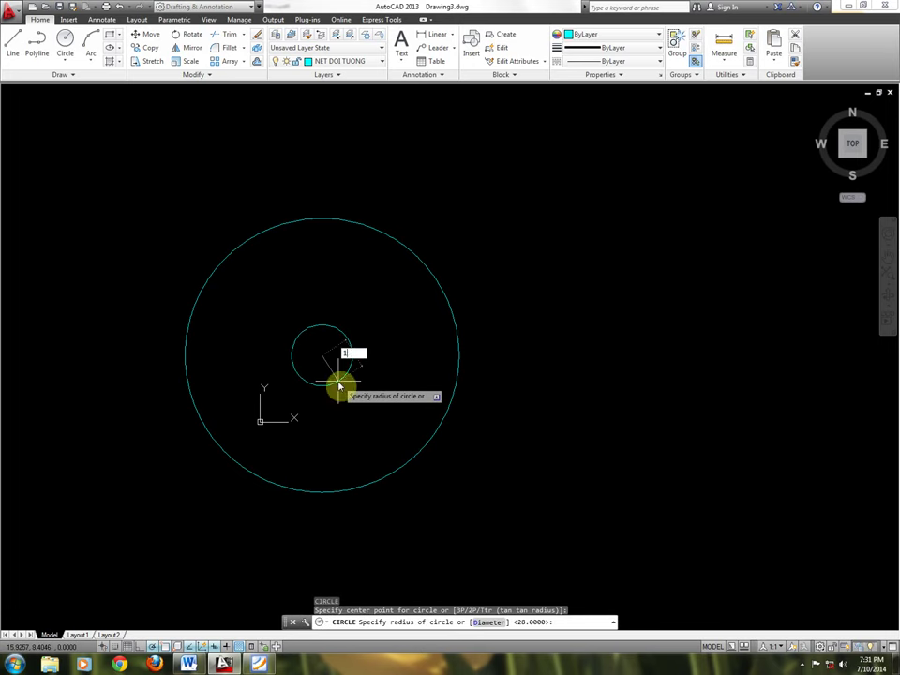
text(3)
key(Return)
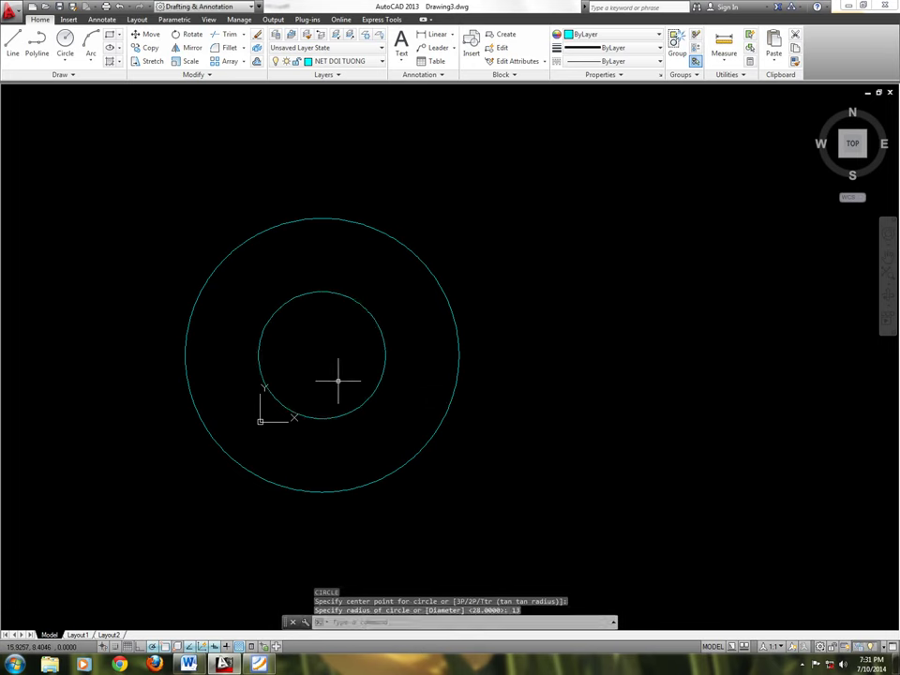
click(259, 663)
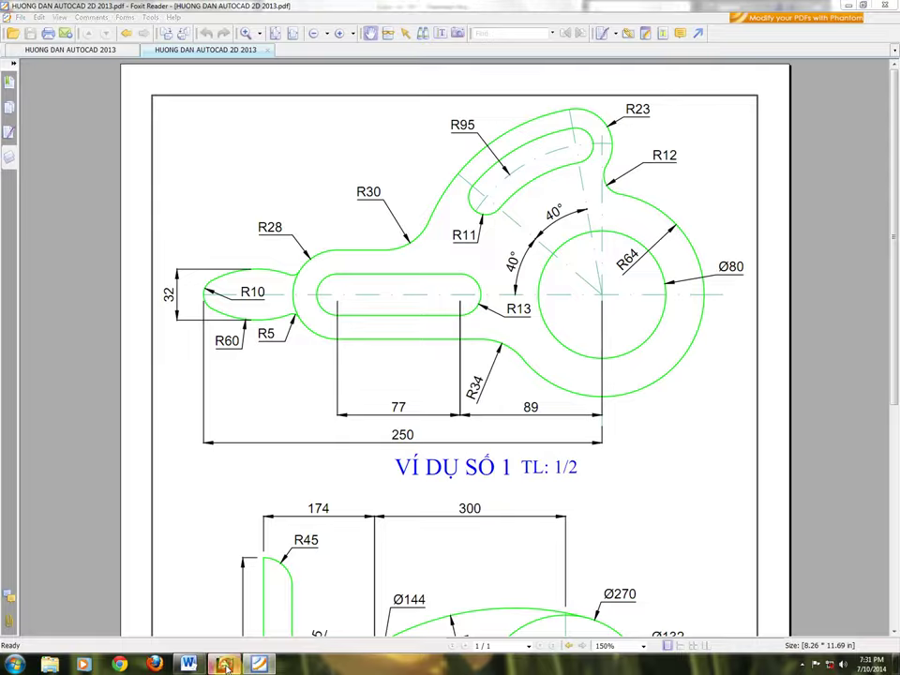
Copy the radius-13 circle 77 units to the right of the concentric pair.
click(223, 663)
text(CO)
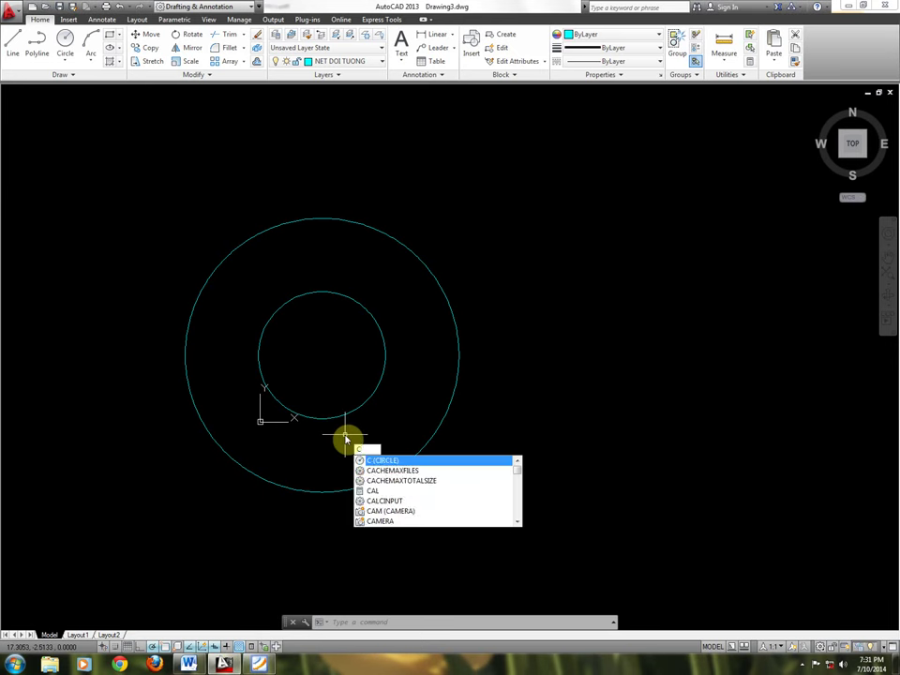
key(Return)
click(361, 423)
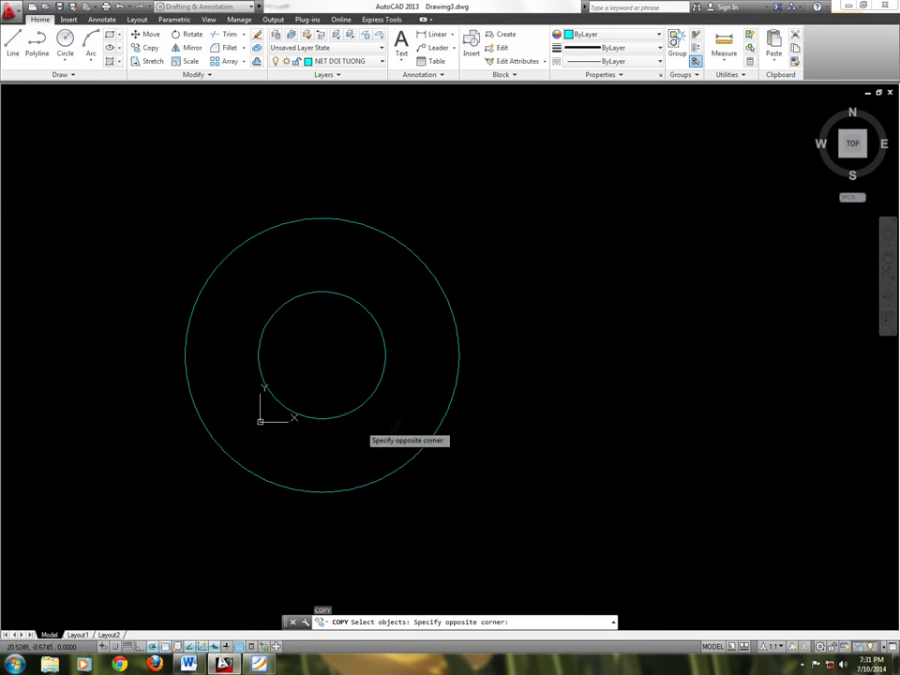
click(338, 390)
key(Return)
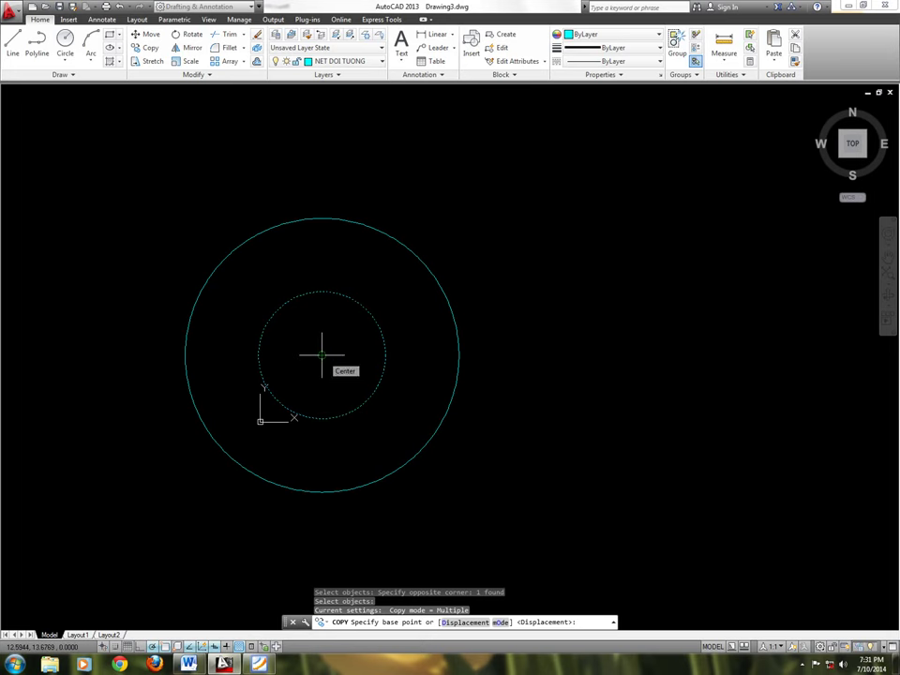
click(321, 355)
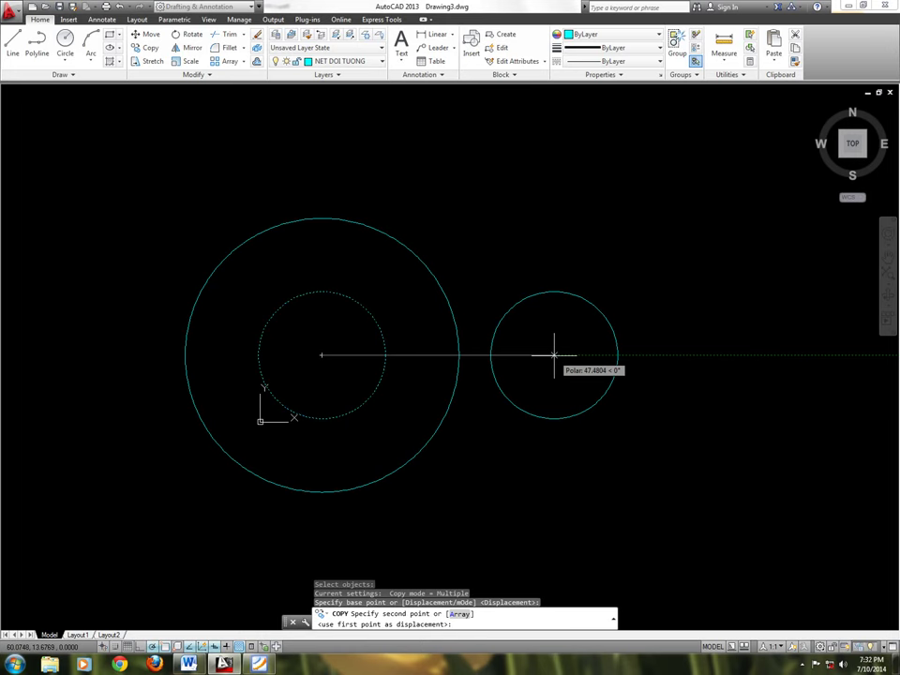
text(77)
key(Return)
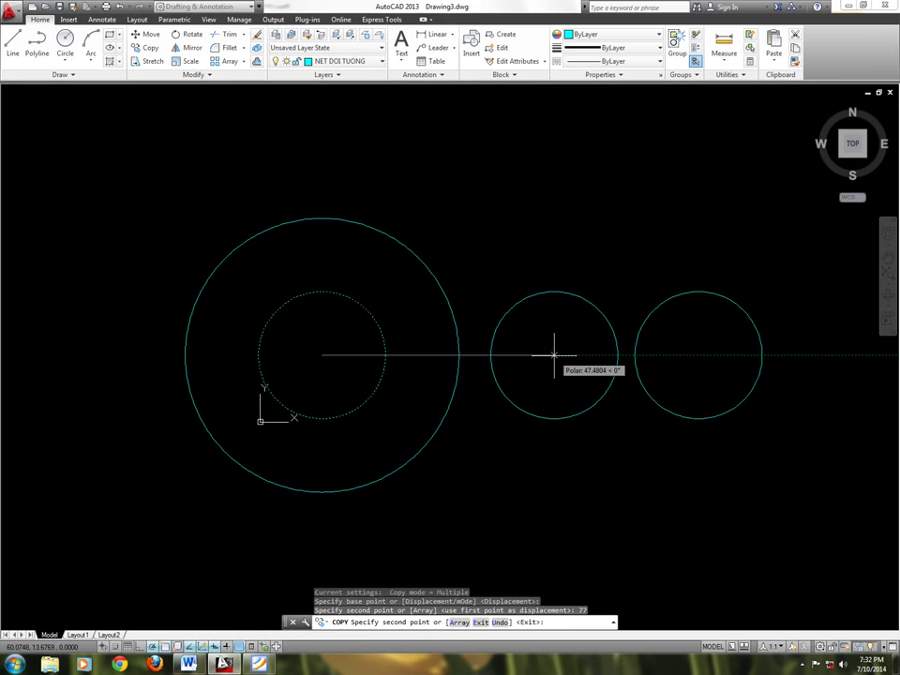
right_click(567, 464)
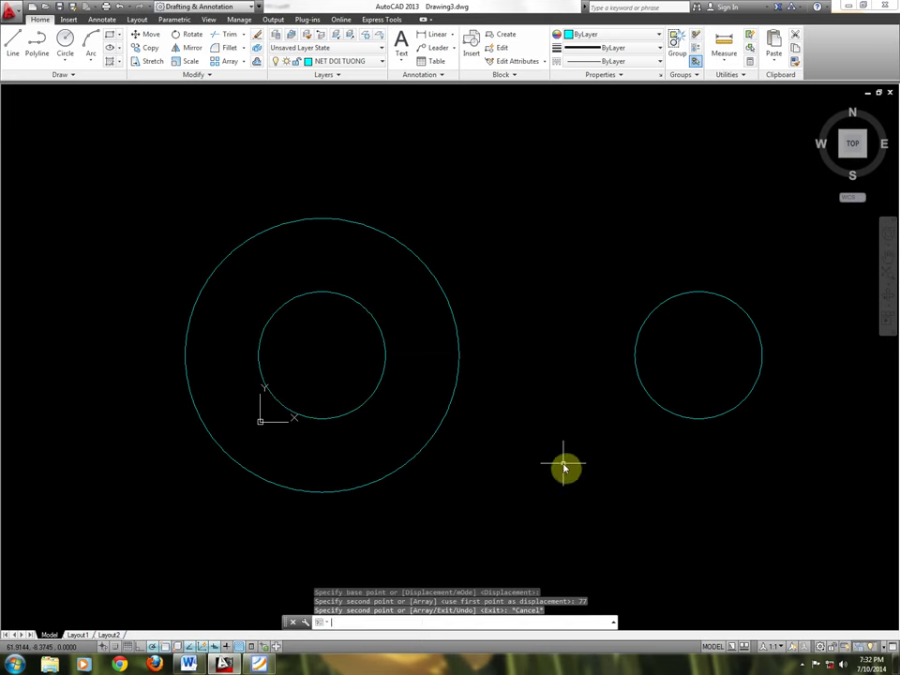
scroll(552, 444, down, 4)
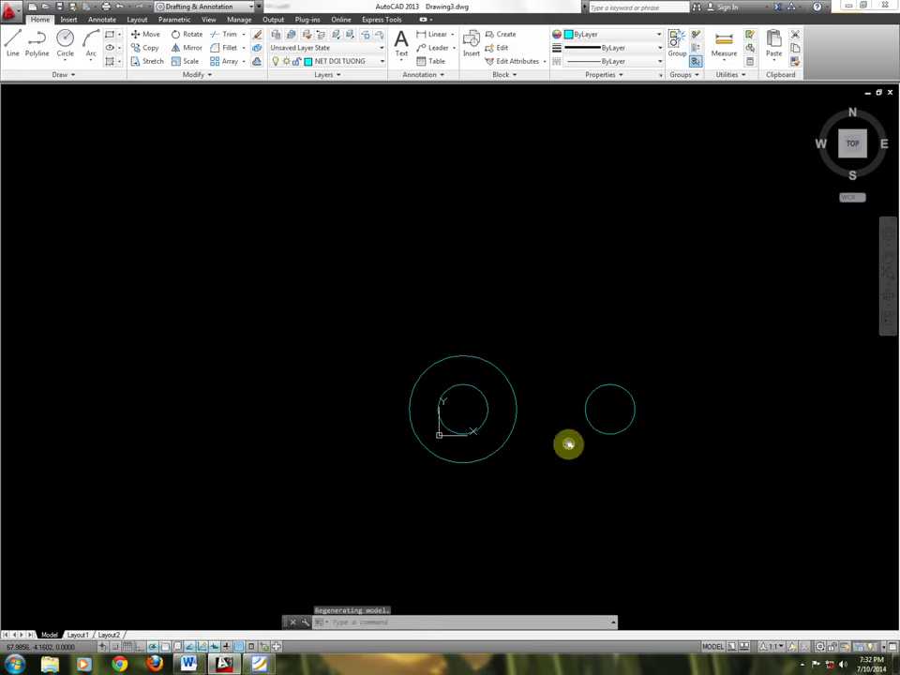
middle_drag(568, 442, 332, 438)
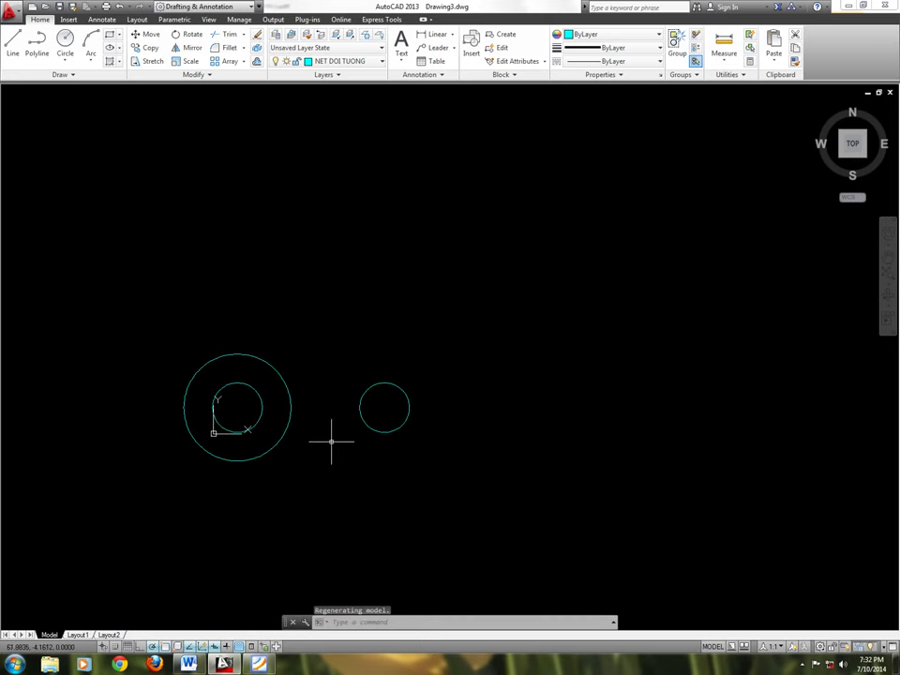
click(258, 663)
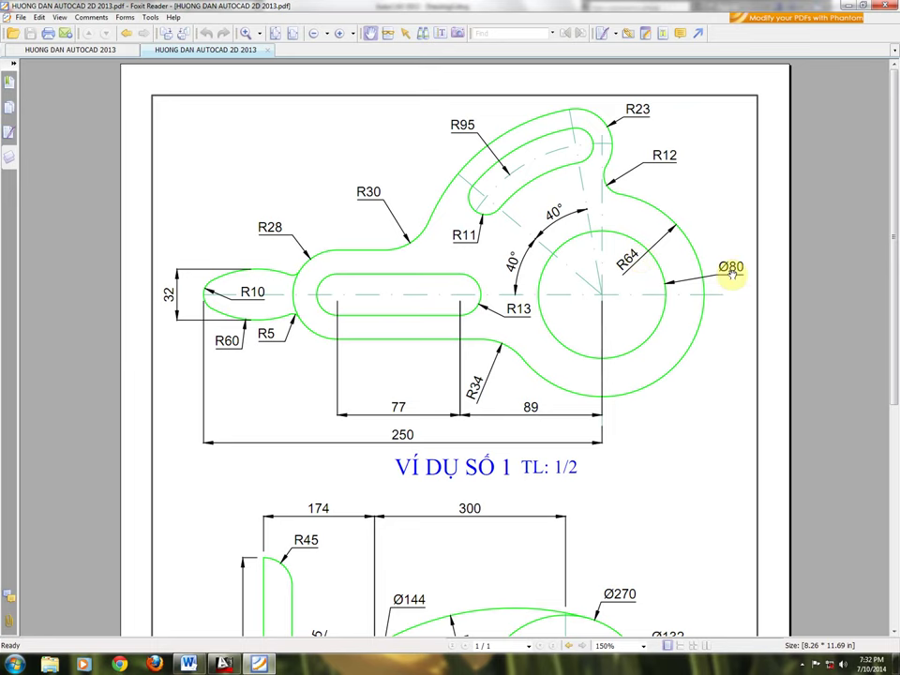
Draw a horizontal line through both circle centres, extending 89 units past the copied circle.
click(263, 663)
text(l)
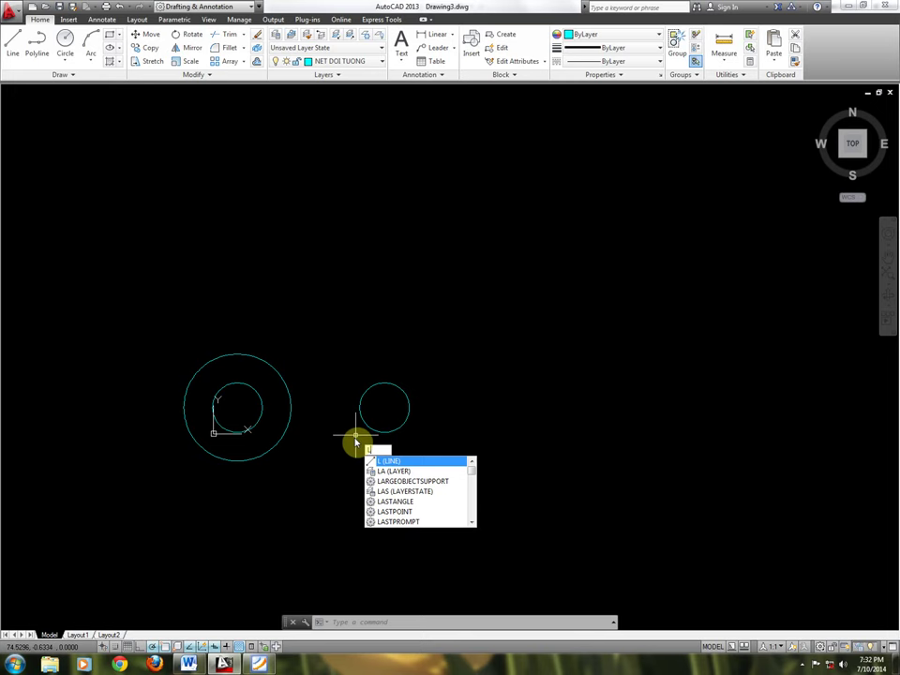
key(Return)
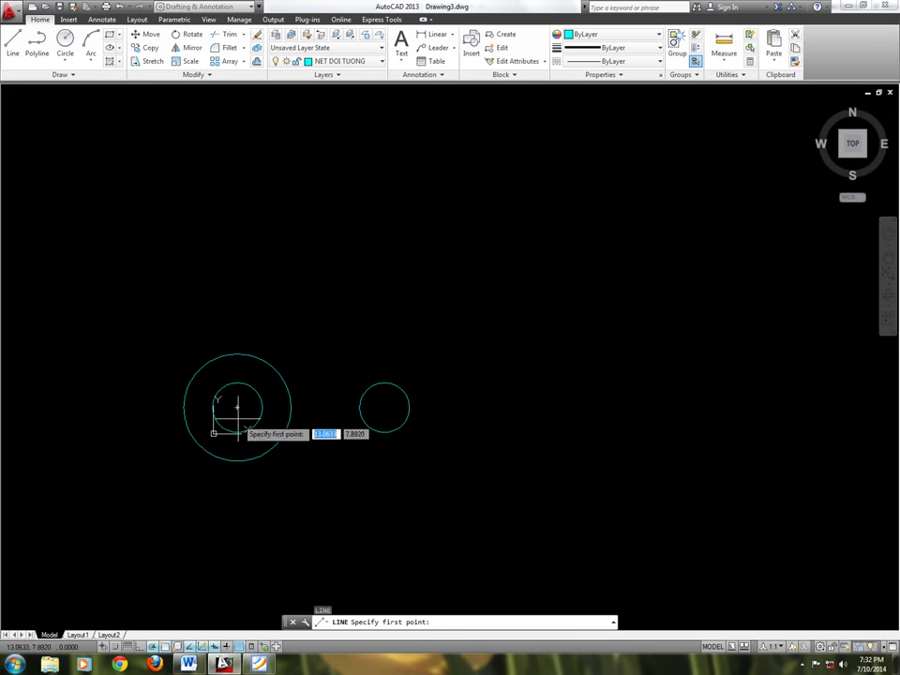
click(237, 407)
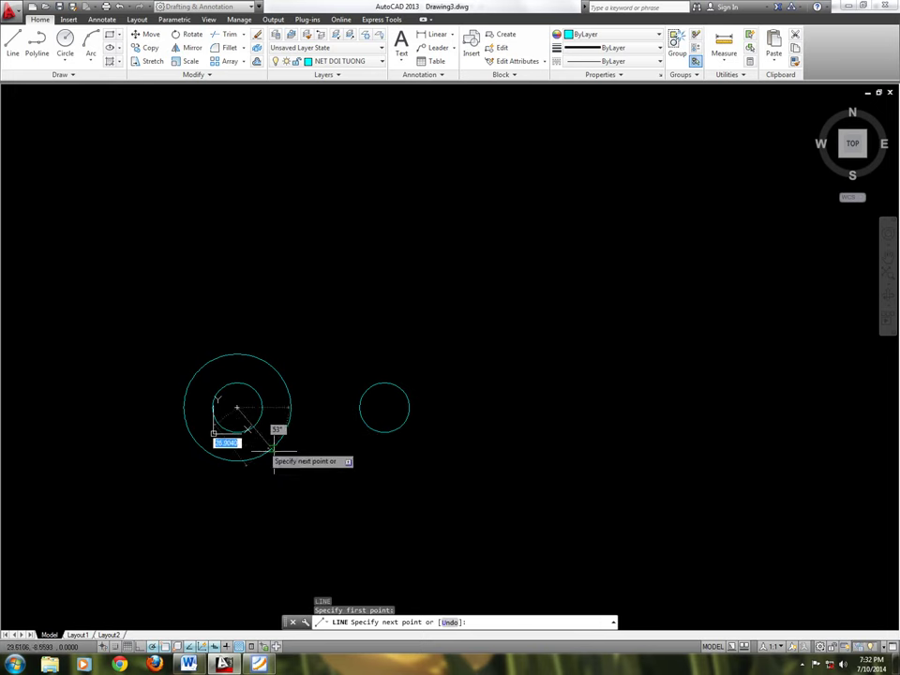
click(383, 407)
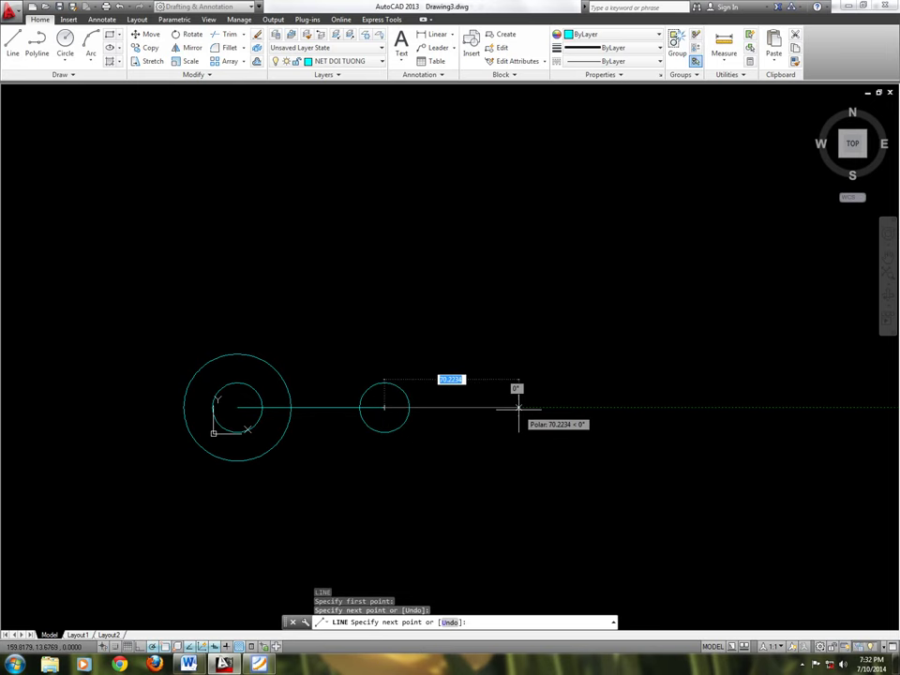
text(80)
key(Return)
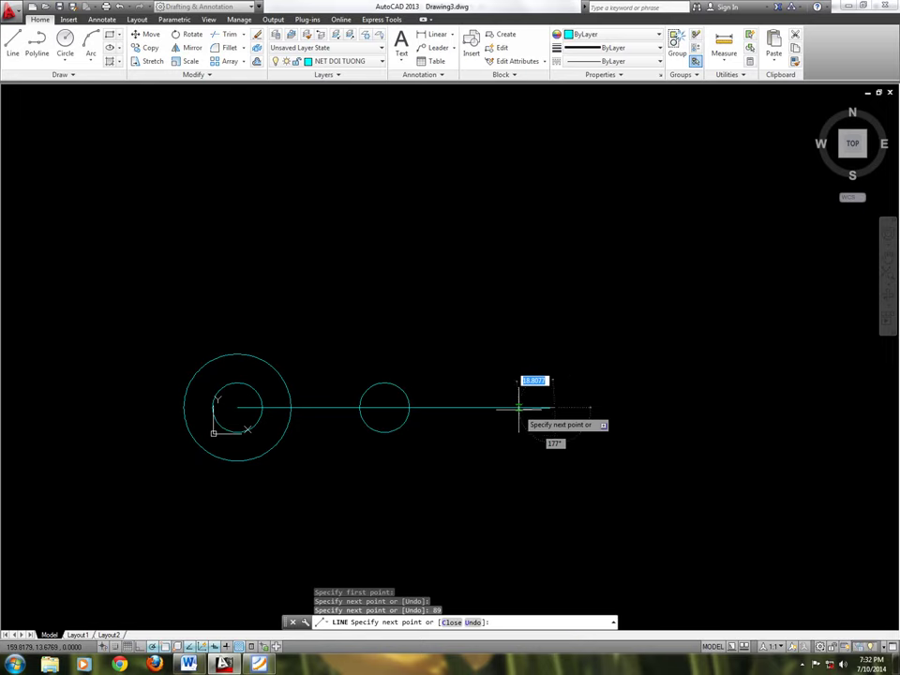
key(Escape)
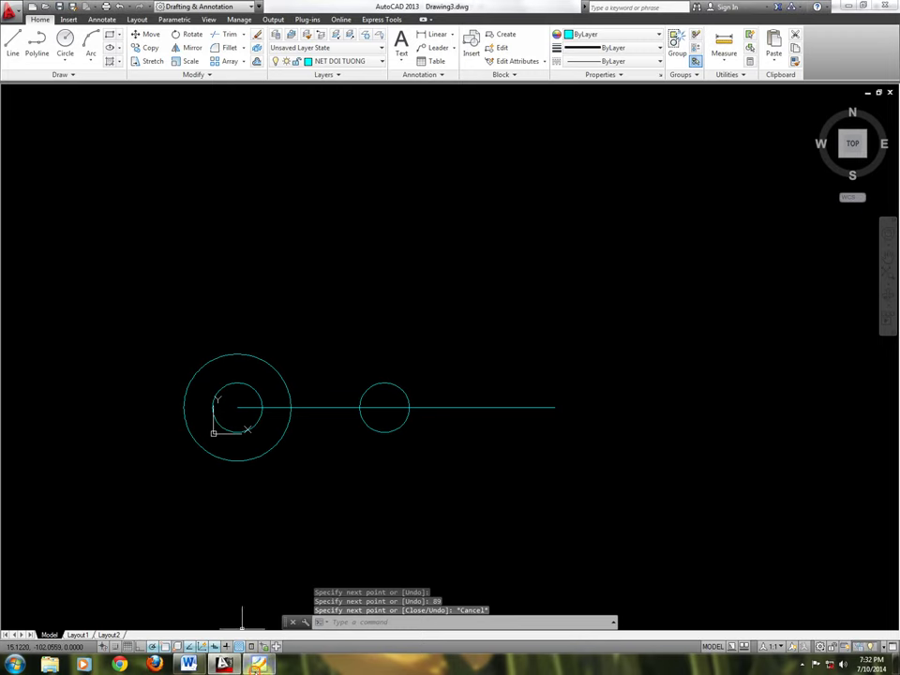
click(259, 663)
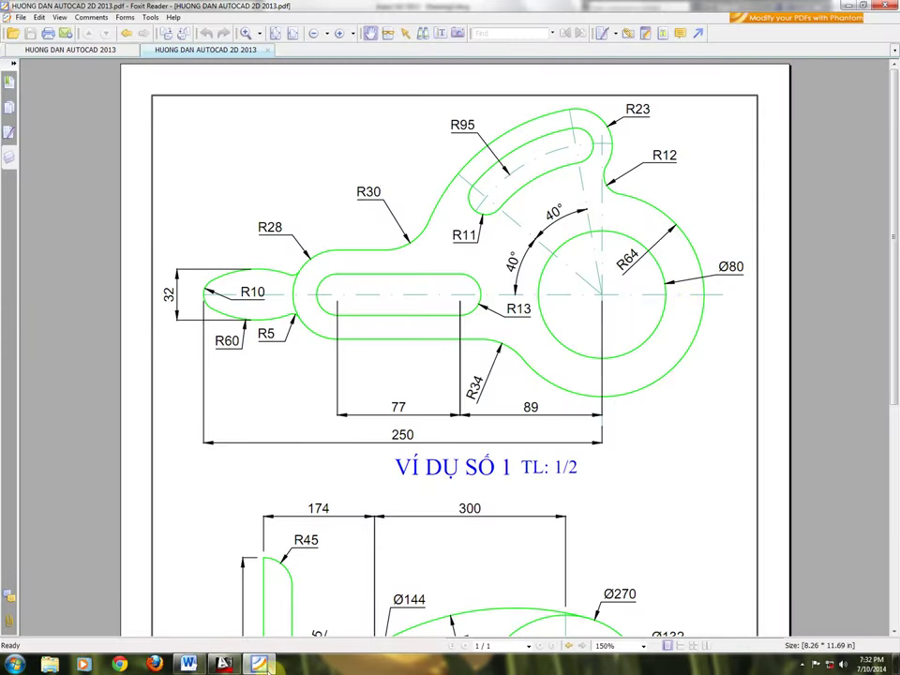
Draw a radius-64 circle centred on the line's right end.
click(259, 663)
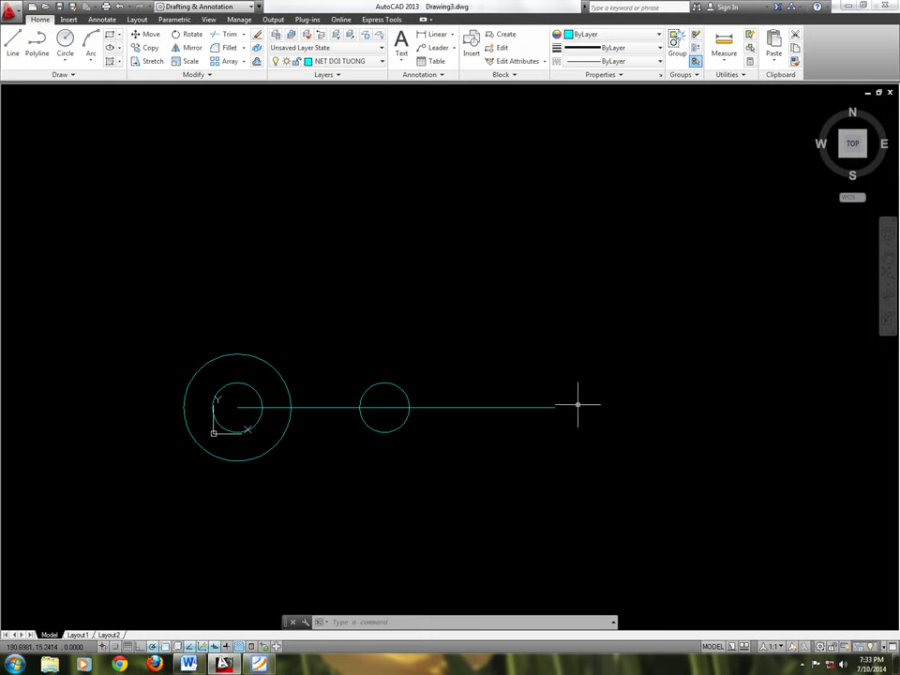
text(c)
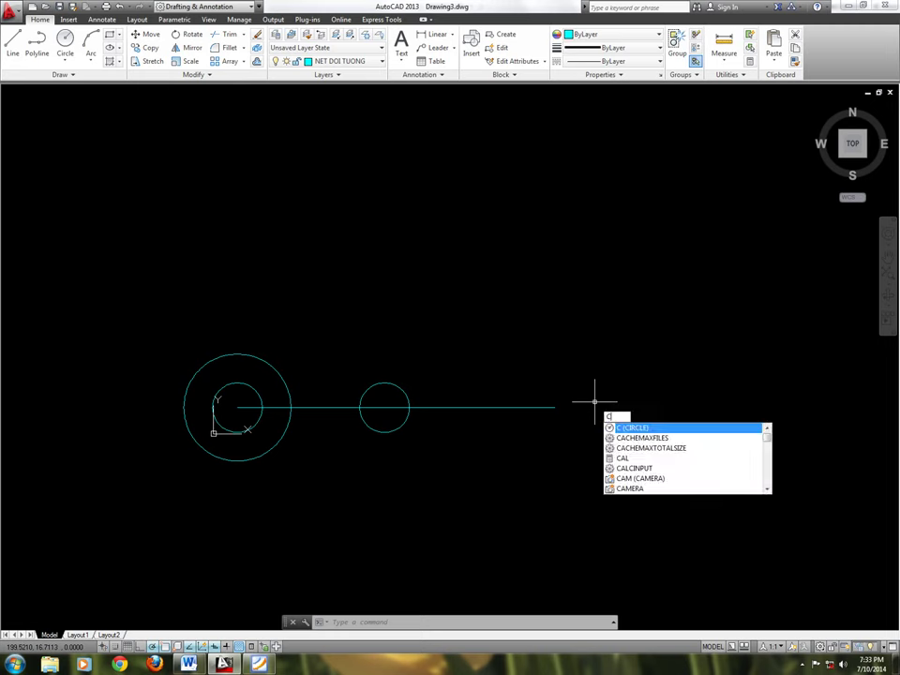
key(Return)
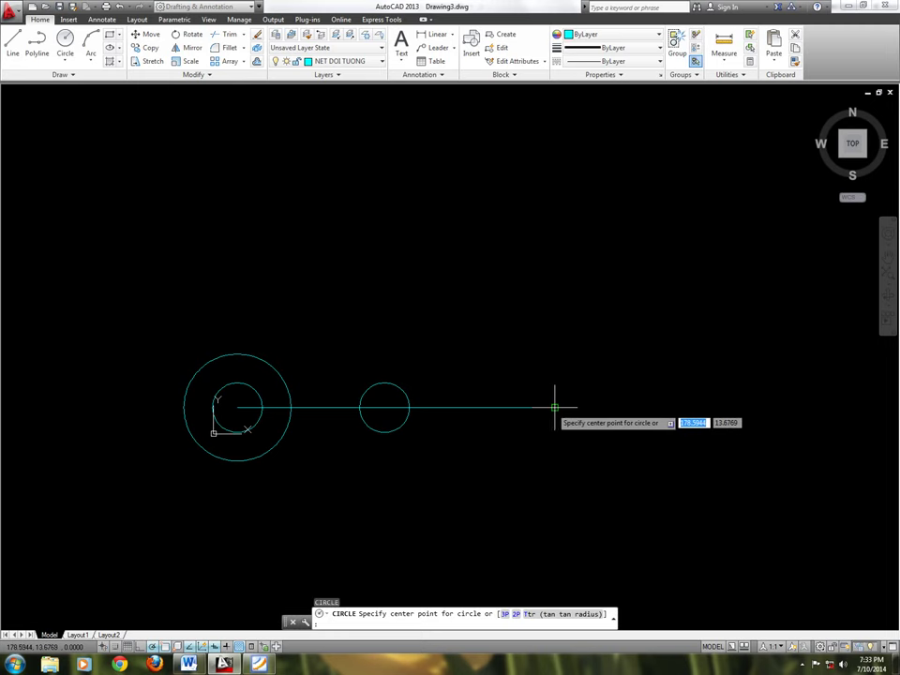
click(554, 406)
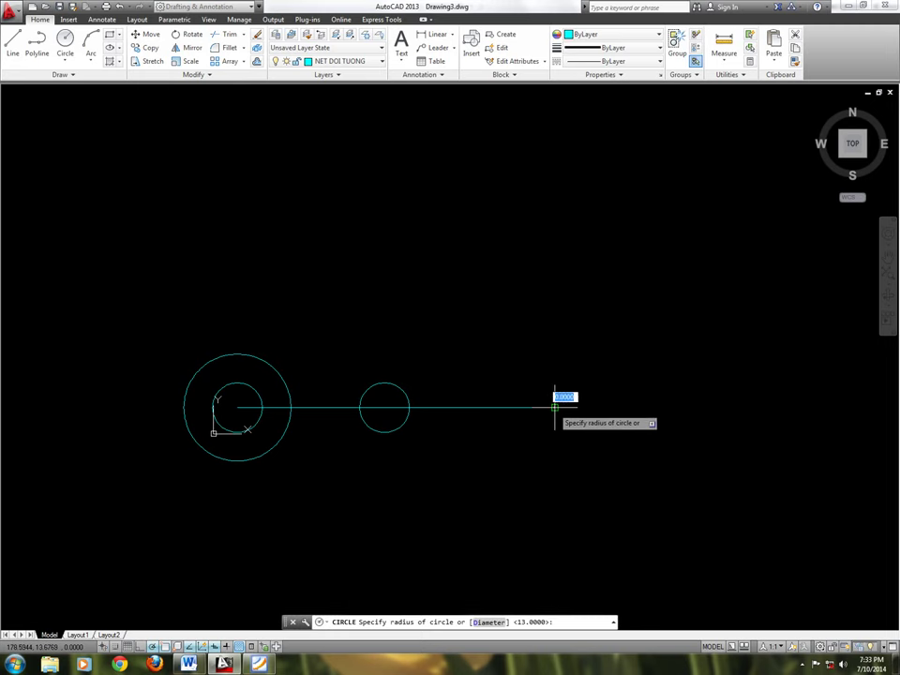
text(64)
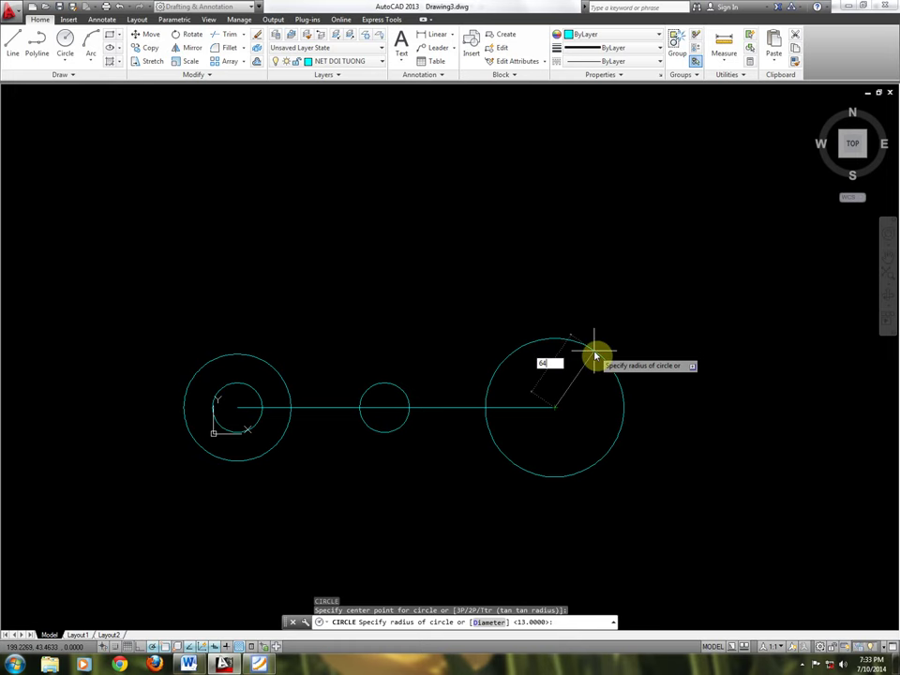
key(Return)
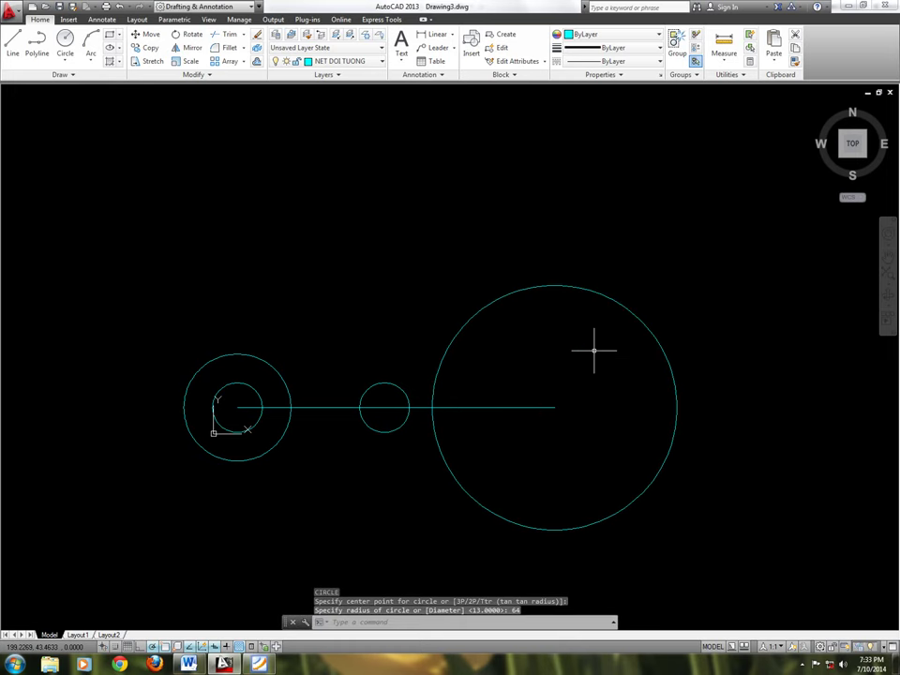
Add a concentric Ø80 circle at the same centre and check the PDF.
text(c)
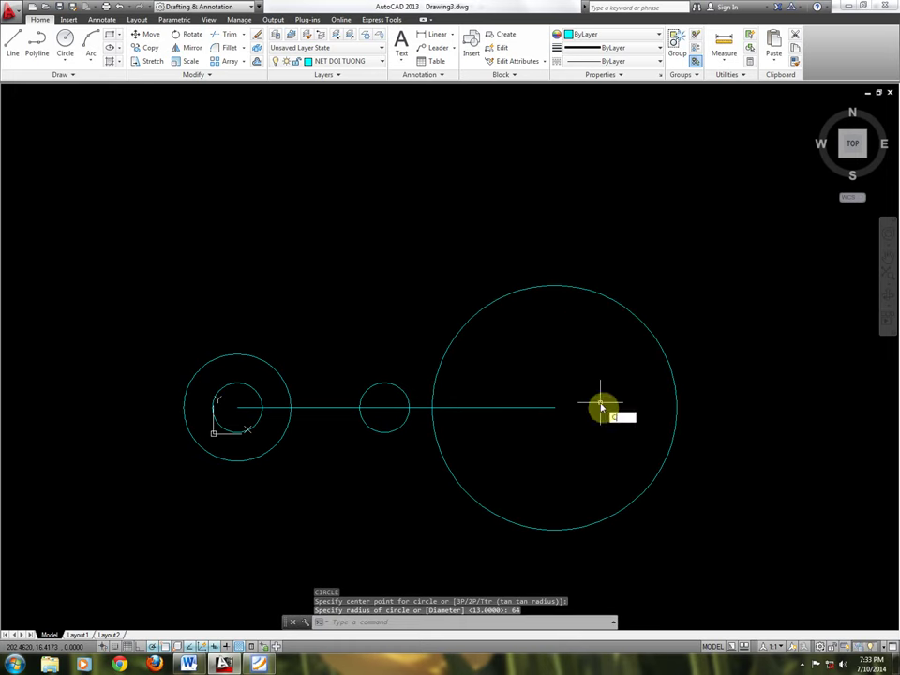
key(Return)
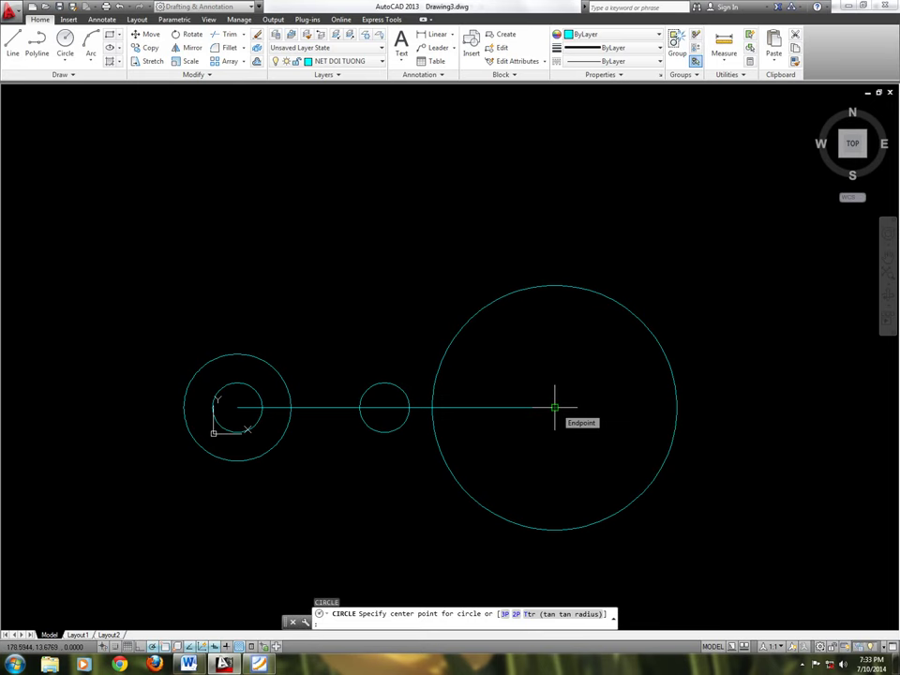
click(554, 406)
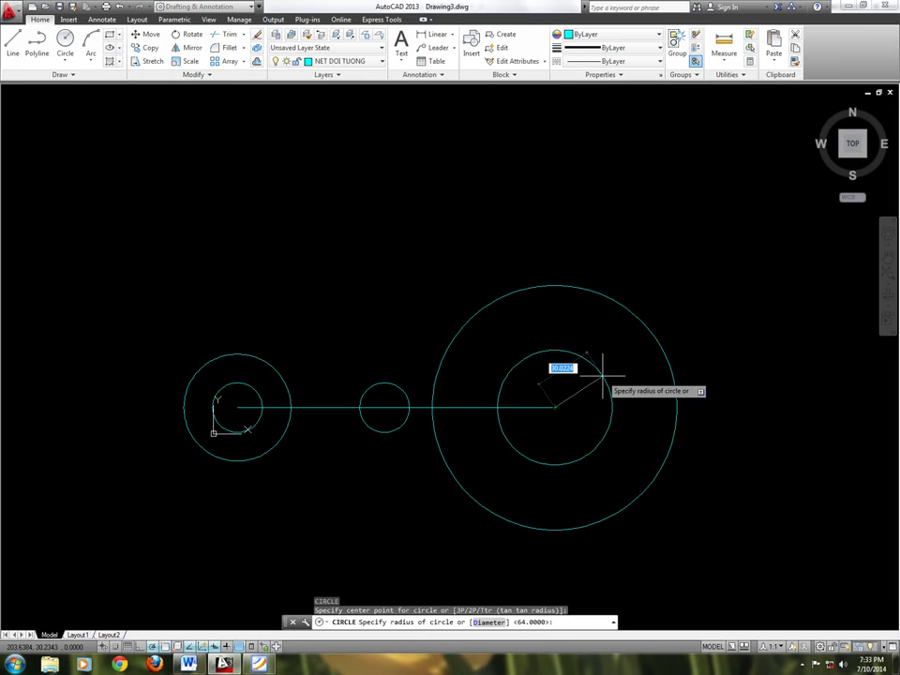
text(80/2)
key(Return)
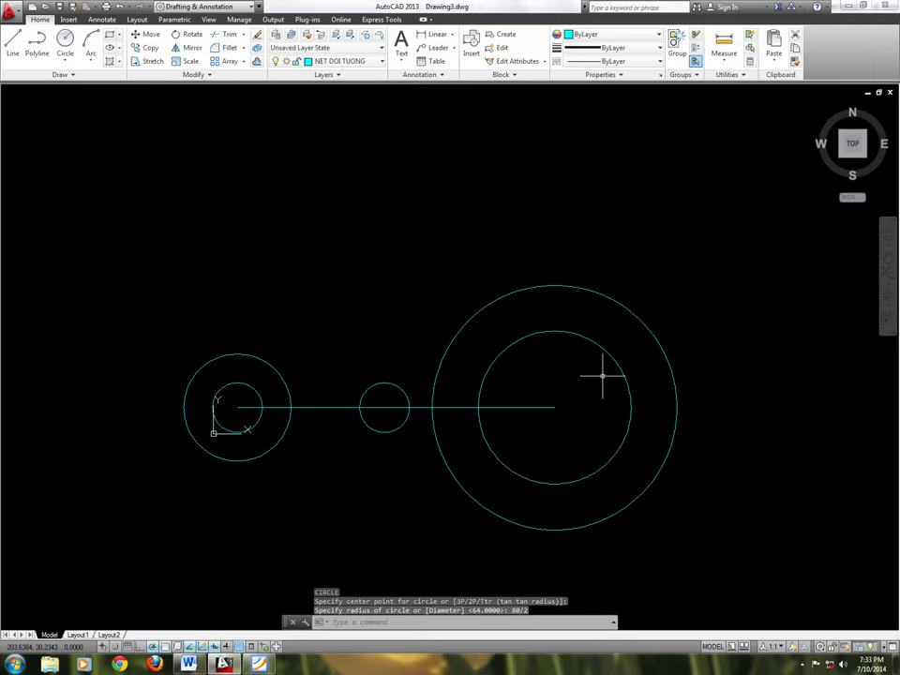
click(258, 664)
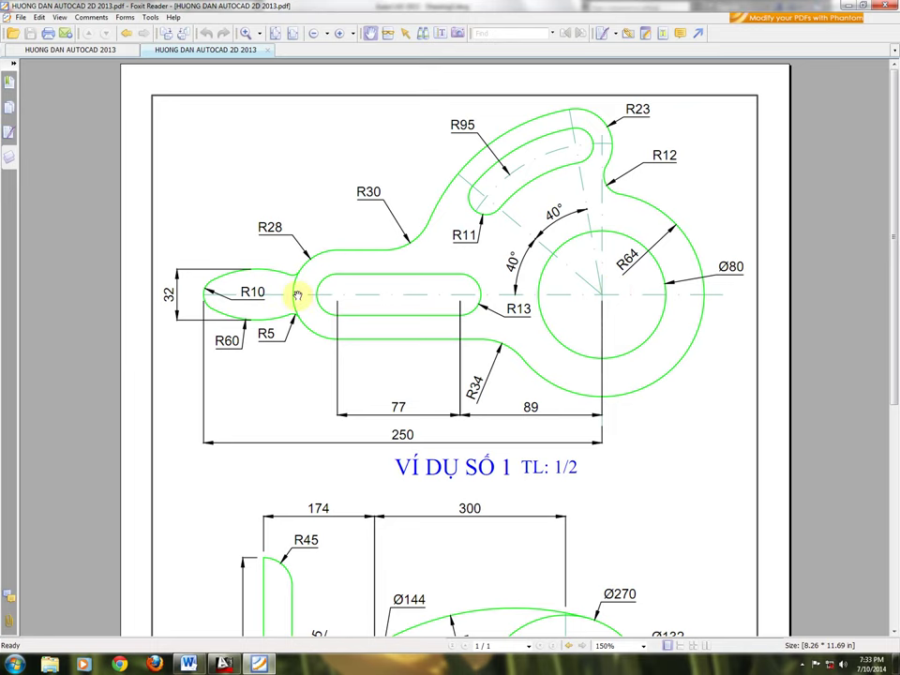
Minimize the PDF reference to bring the AutoCAD drawing back.
click(259, 663)
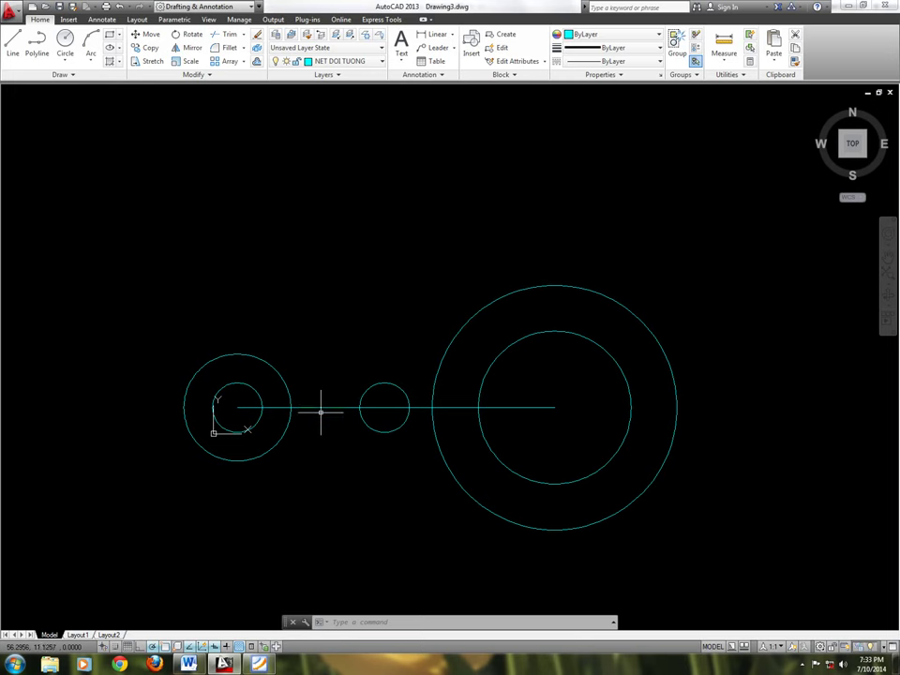
Put the horizontal centreline on layer NET KT.
click(329, 427)
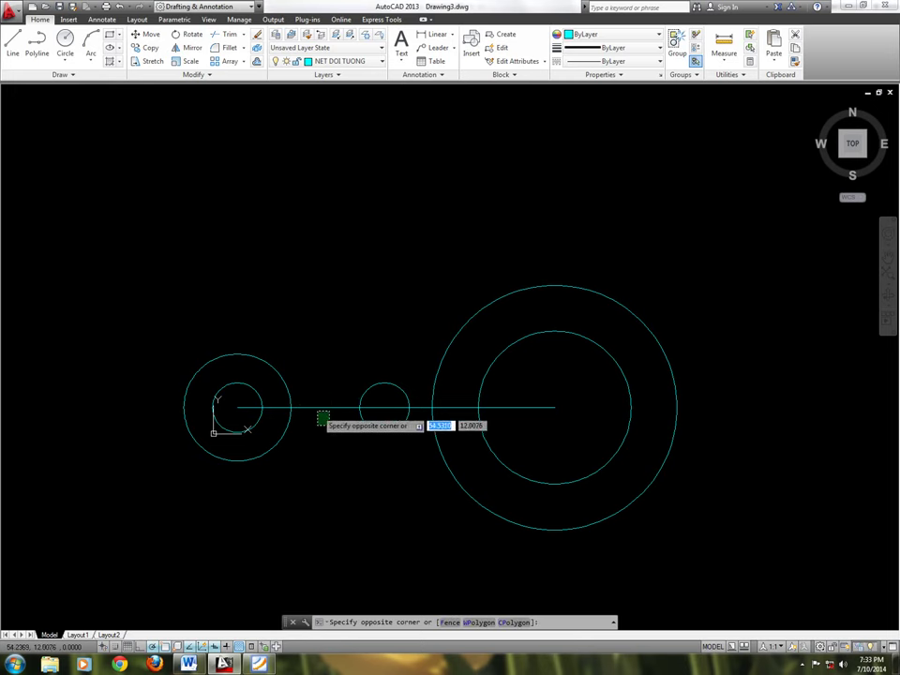
click(311, 401)
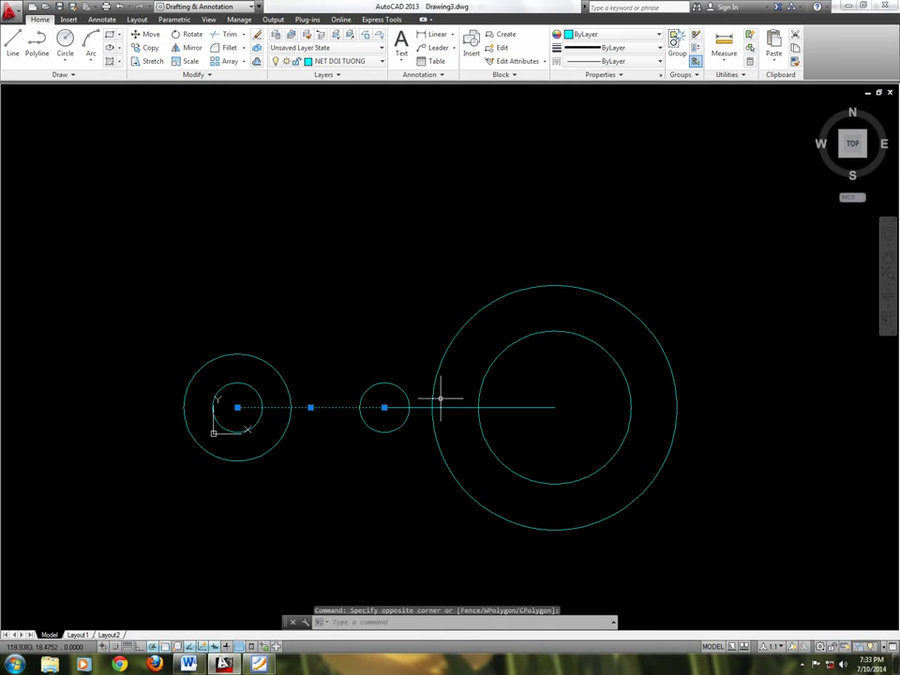
click(539, 422)
click(517, 396)
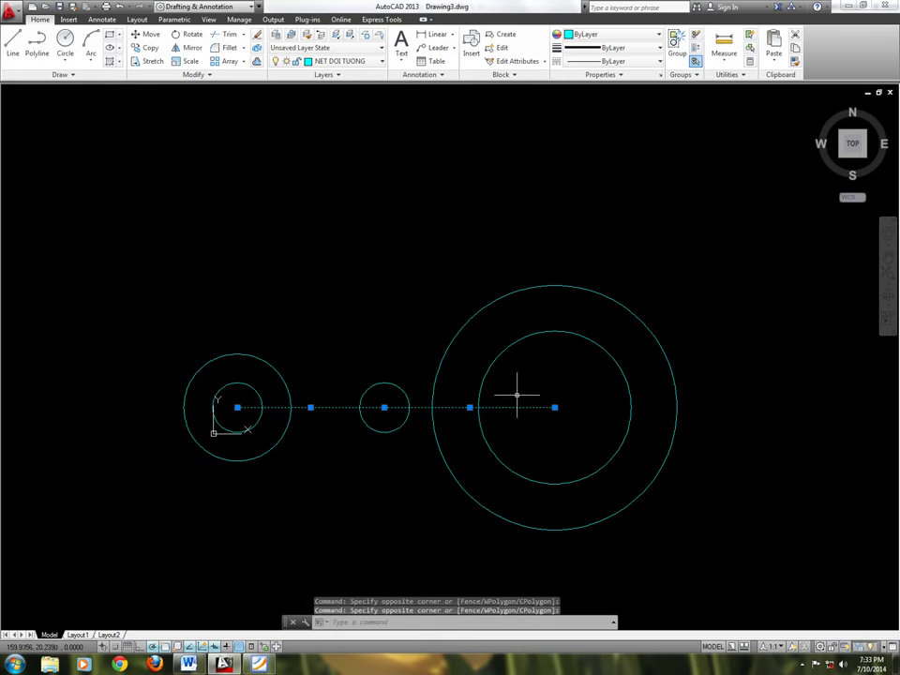
click(379, 63)
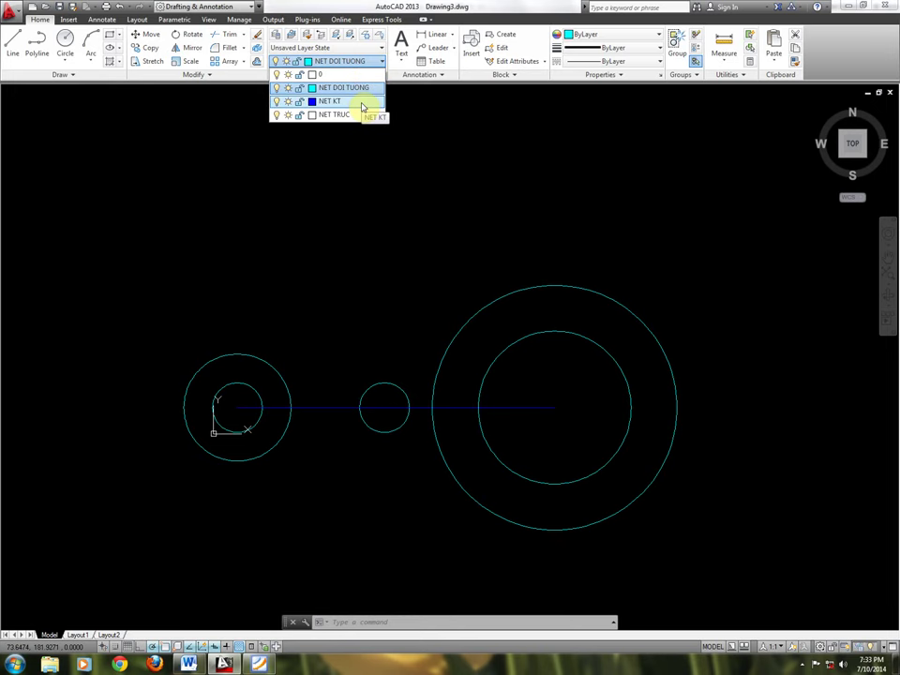
click(362, 106)
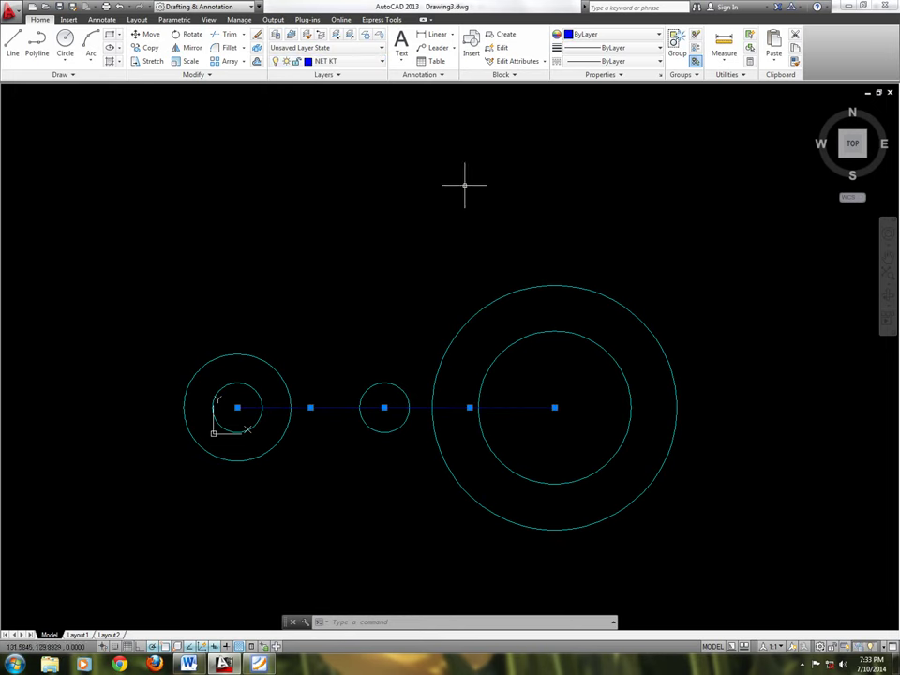
key(Escape)
Move all circles and the line away from the origin and zoom in on them.
text(m)
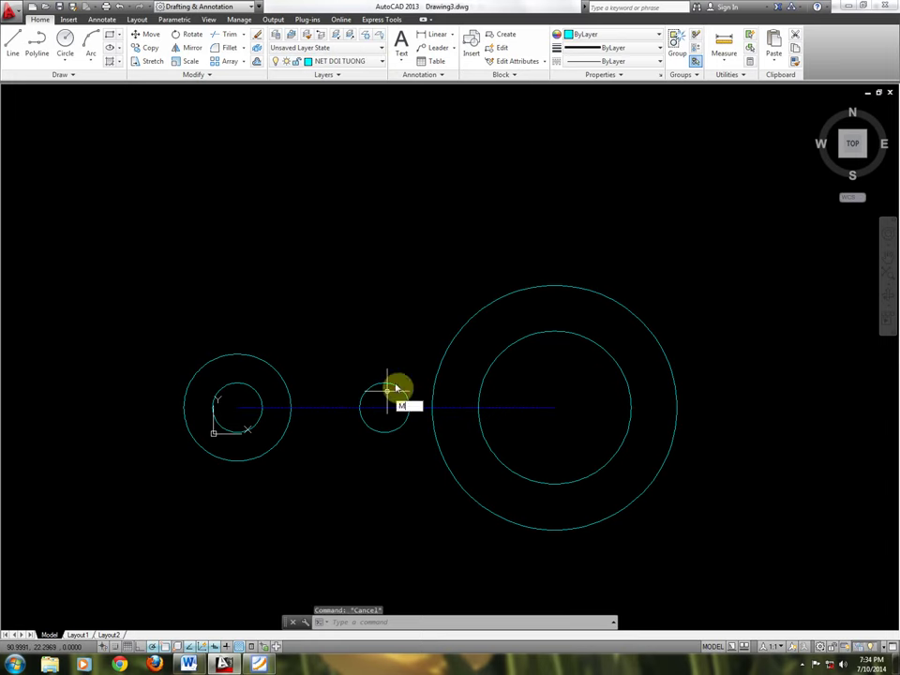
key(Return)
click(670, 235)
click(142, 504)
key(Return)
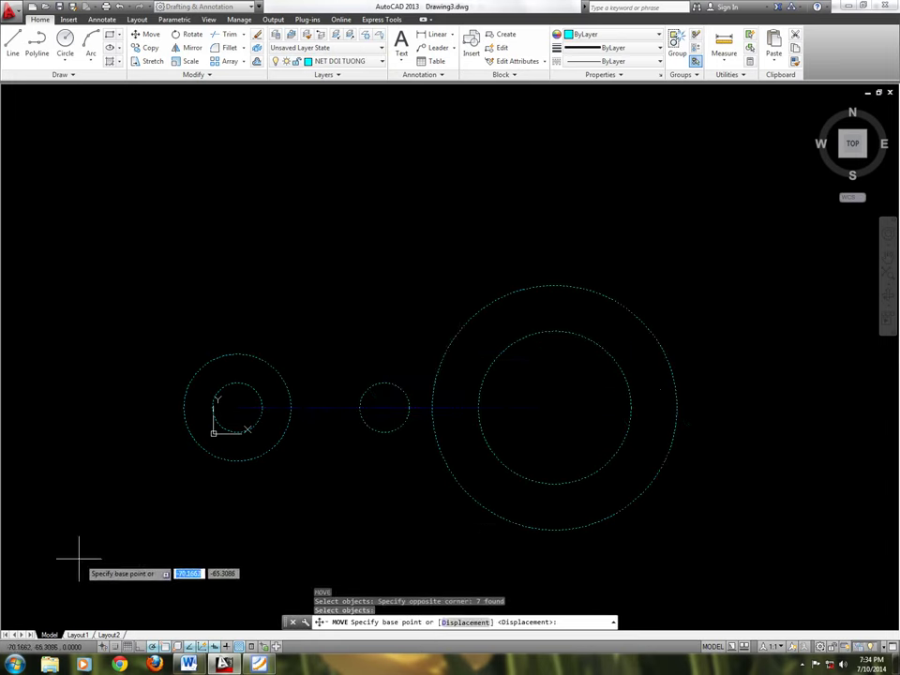
click(81, 557)
click(275, 509)
middle_drag(669, 407, 501, 409)
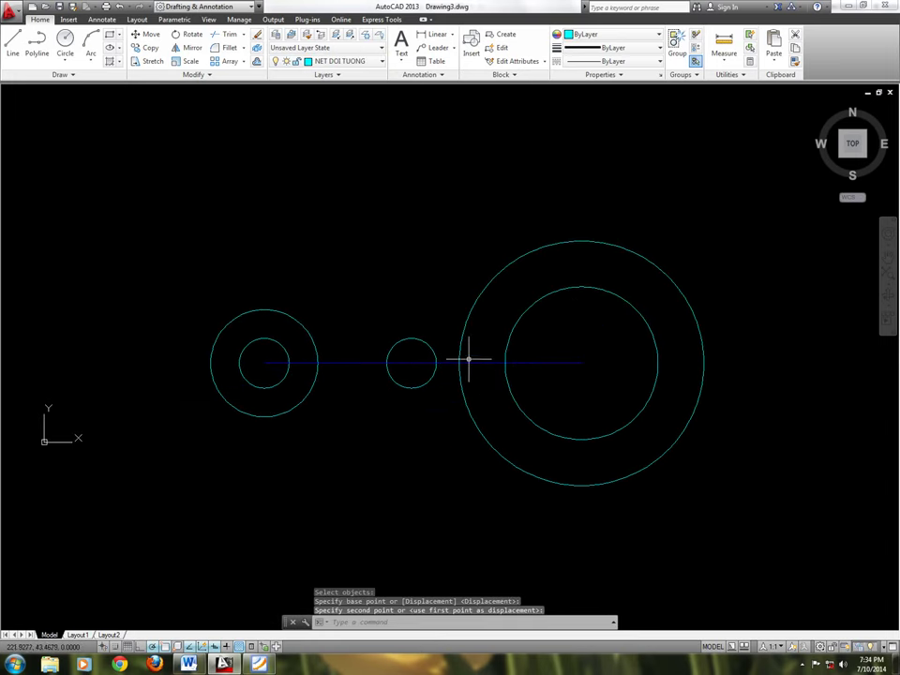
scroll(466, 359, up, 2)
middle_drag(460, 349, 462, 357)
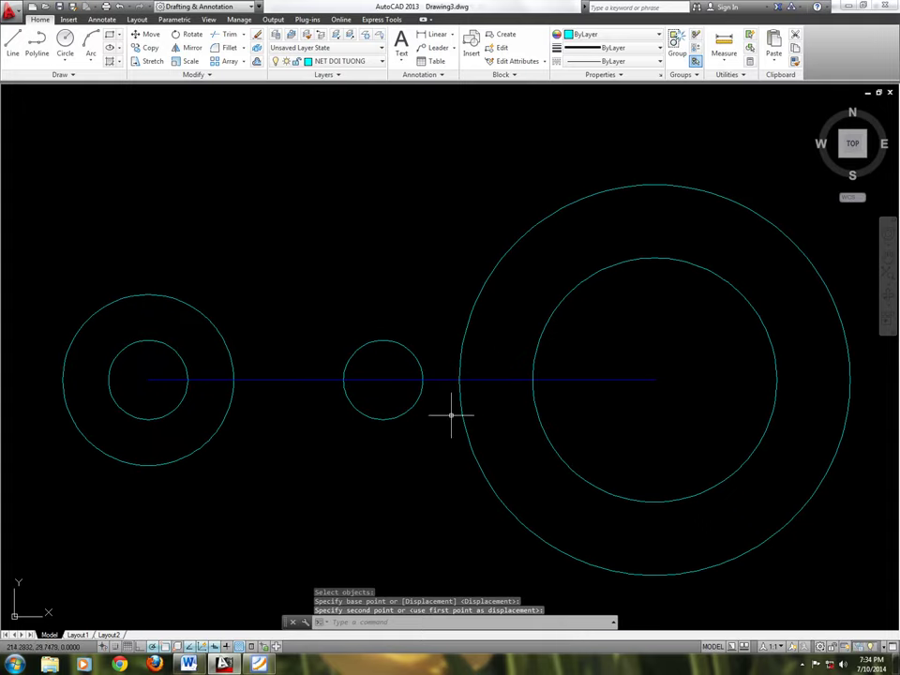
click(258, 664)
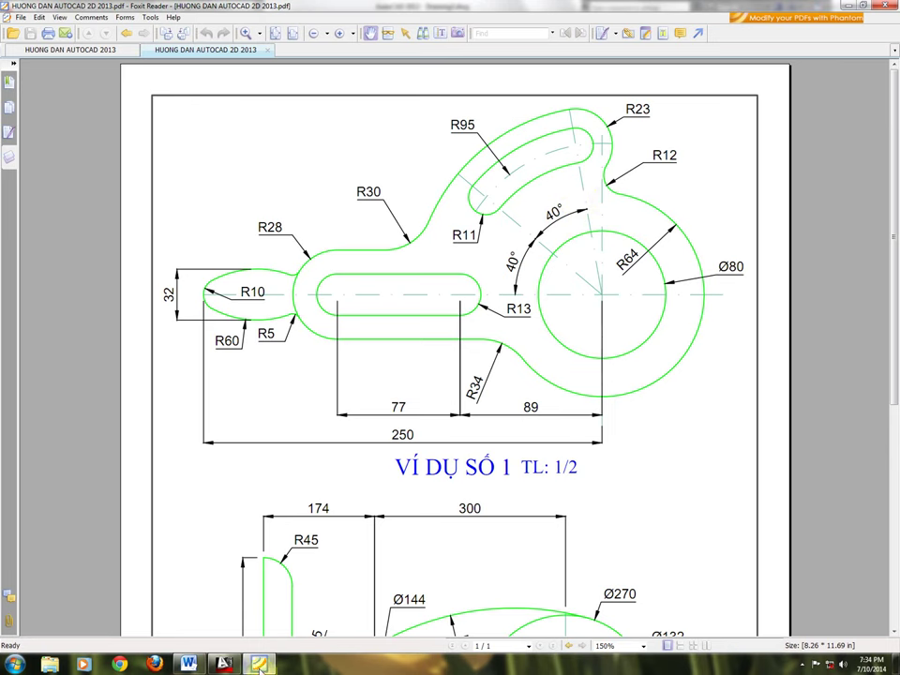
Return to the AutoCAD drawing after reading the example 1 dimensions.
click(223, 663)
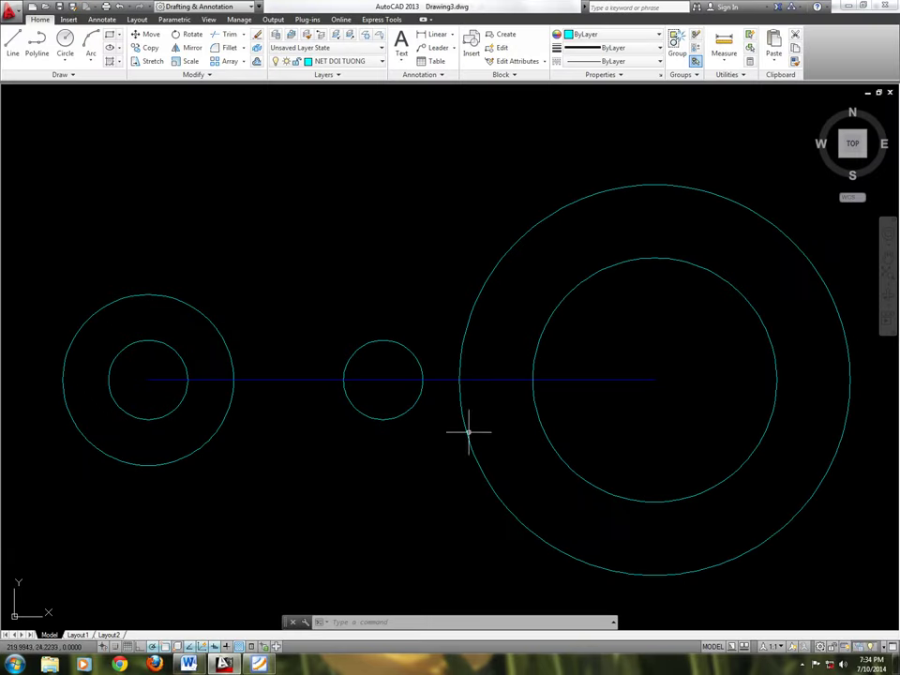
scroll(468, 431, down, 2)
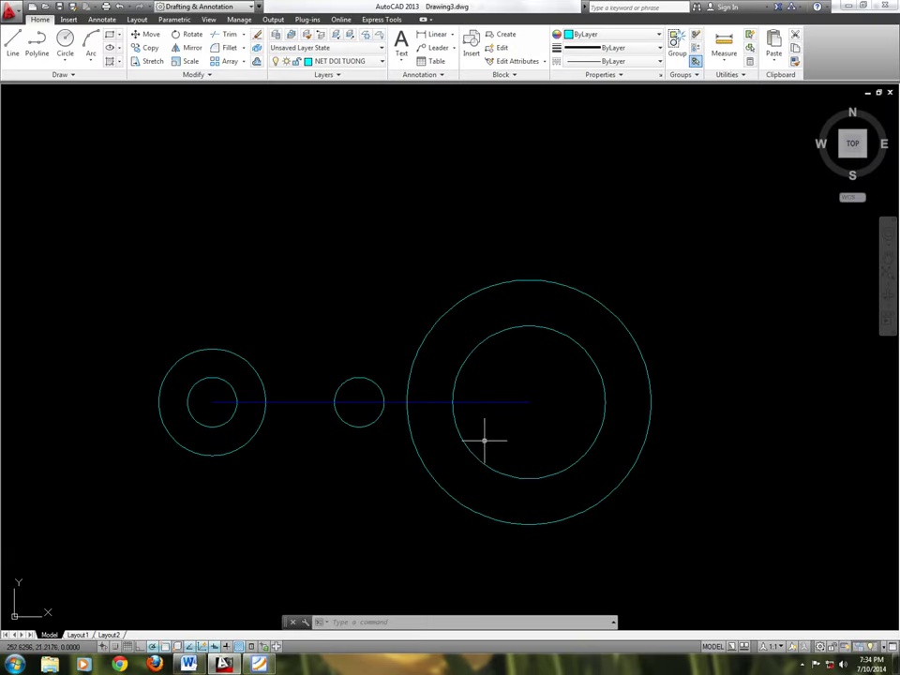
key(Escape)
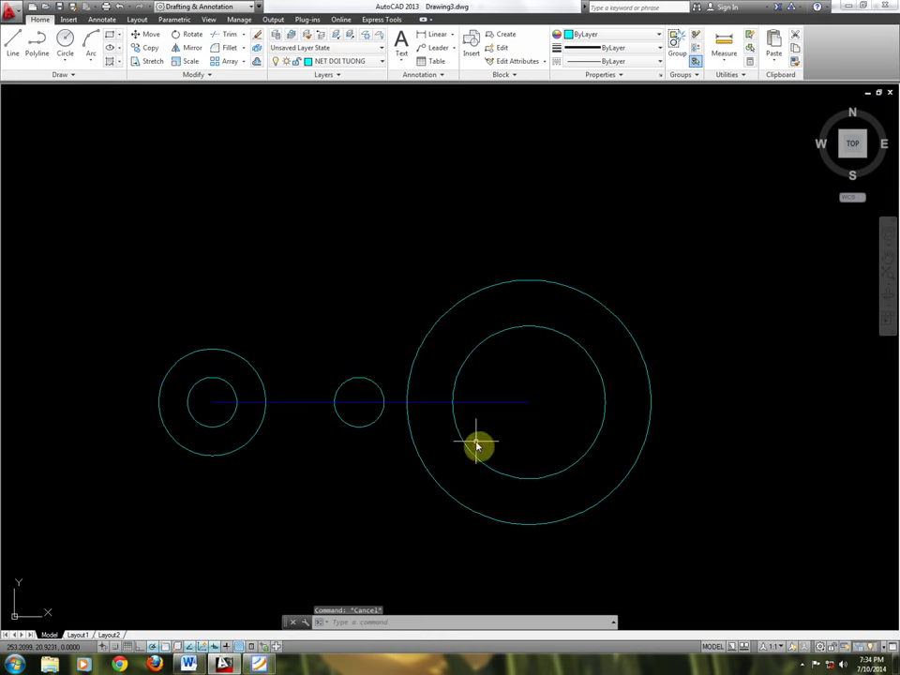
text(RO)
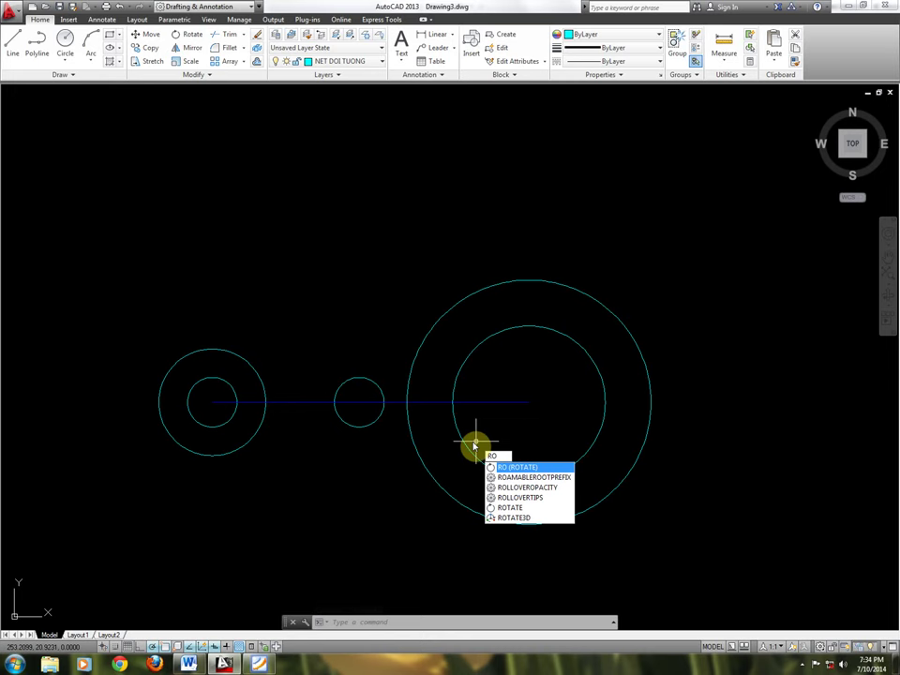
key(Return)
click(521, 419)
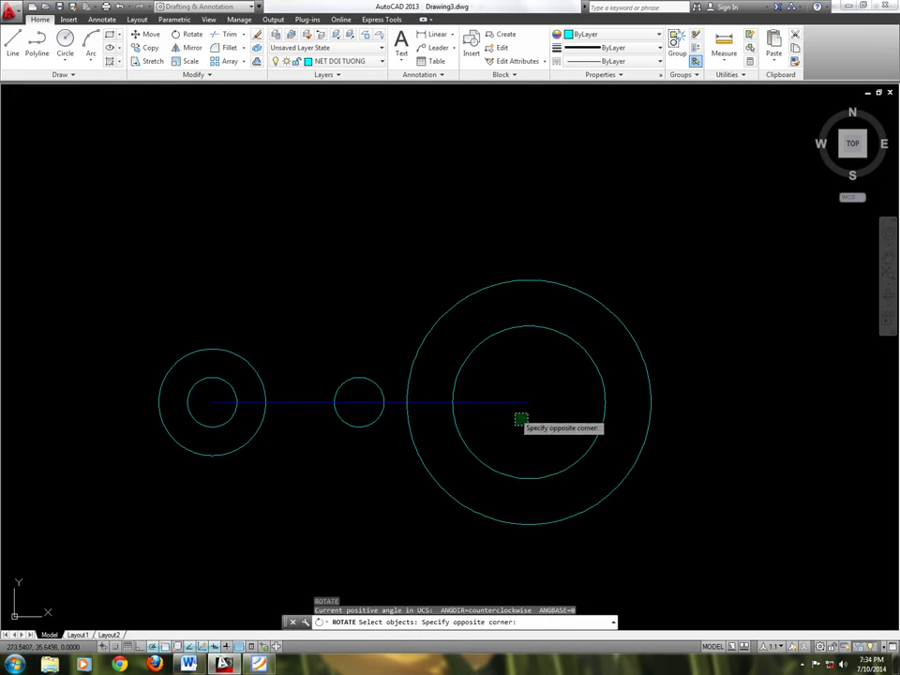
click(473, 402)
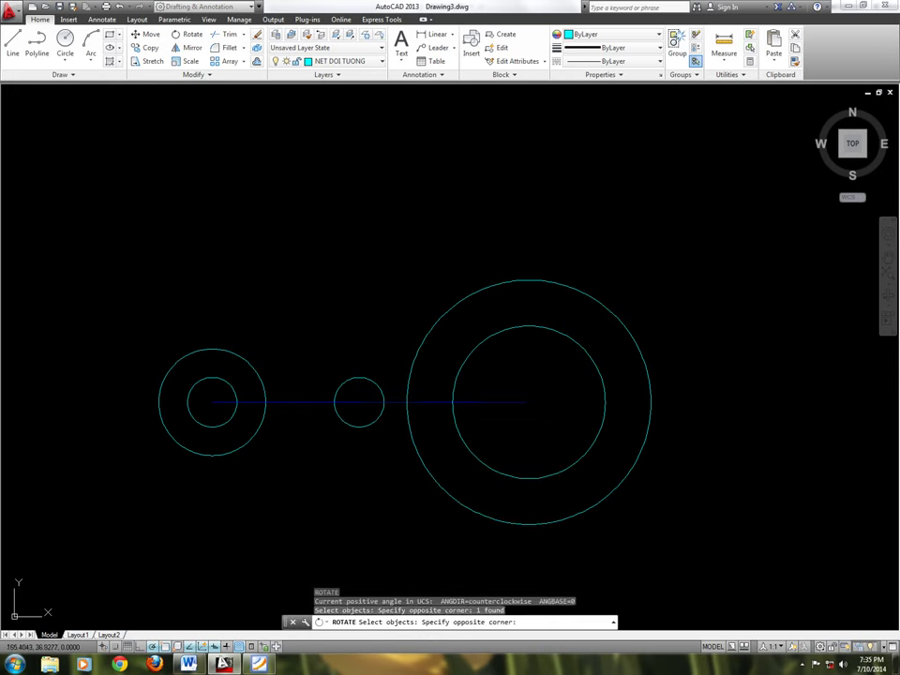
click(289, 381)
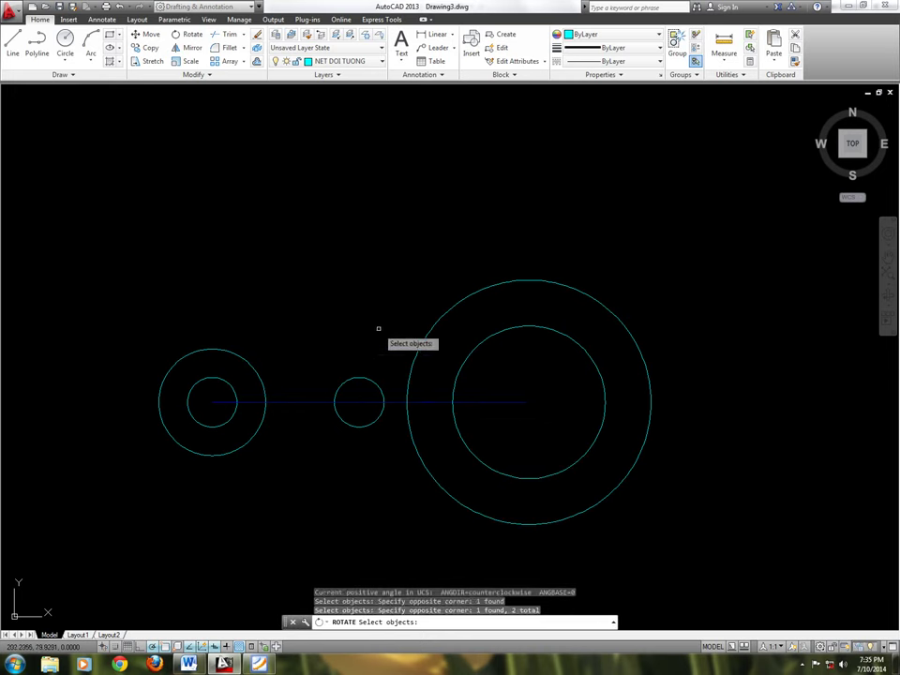
key(Return)
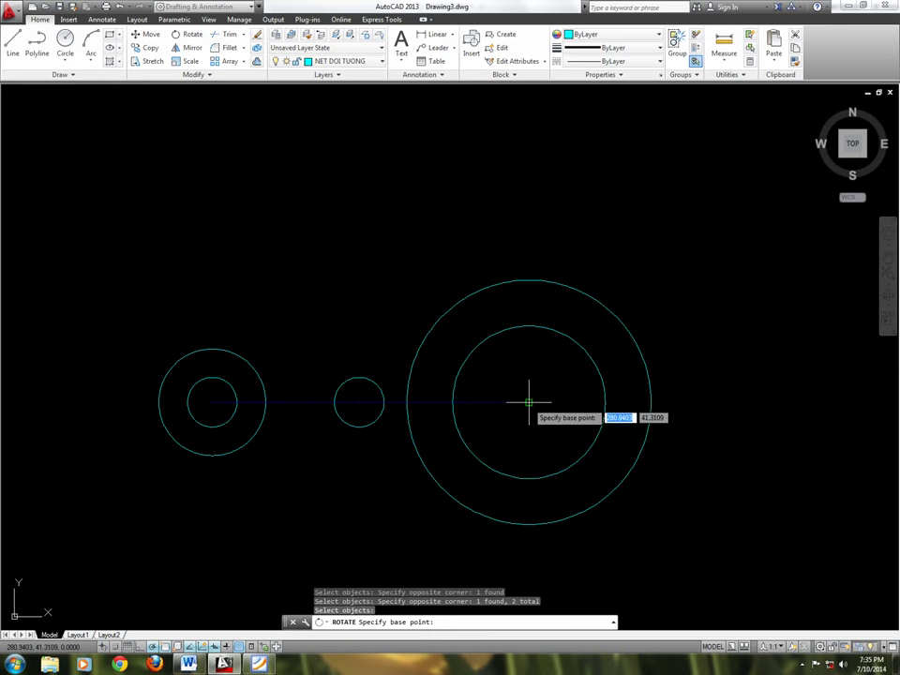
click(528, 402)
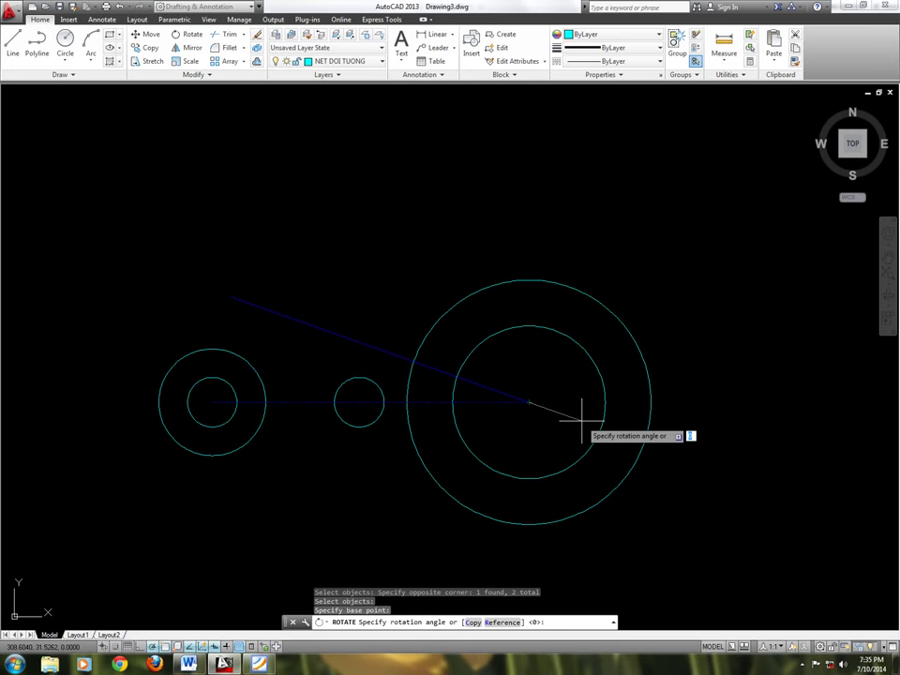
click(582, 426)
text(-40)
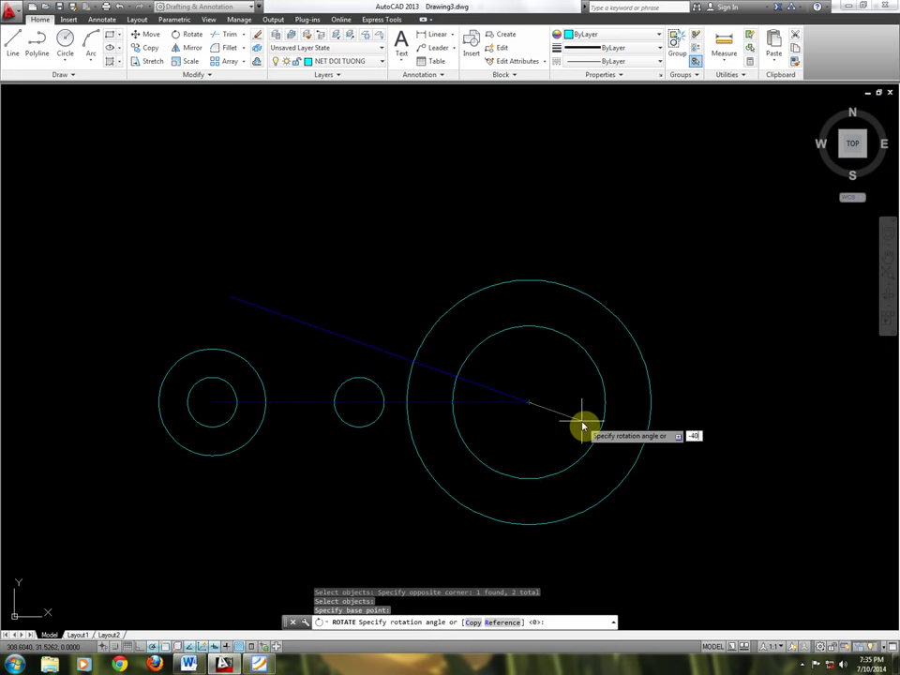
key(Return)
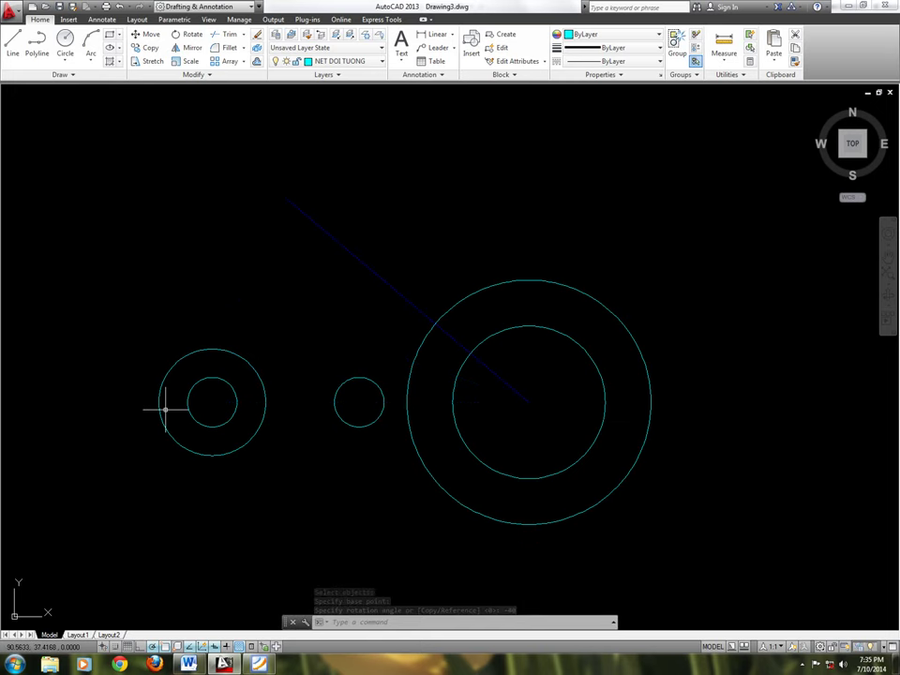
text(u)
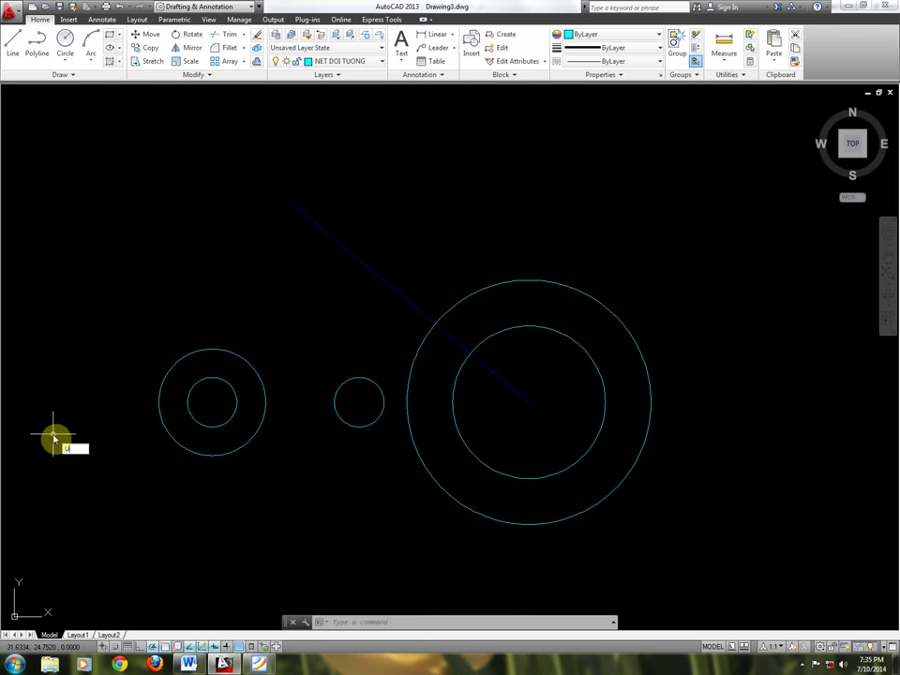
key(Return)
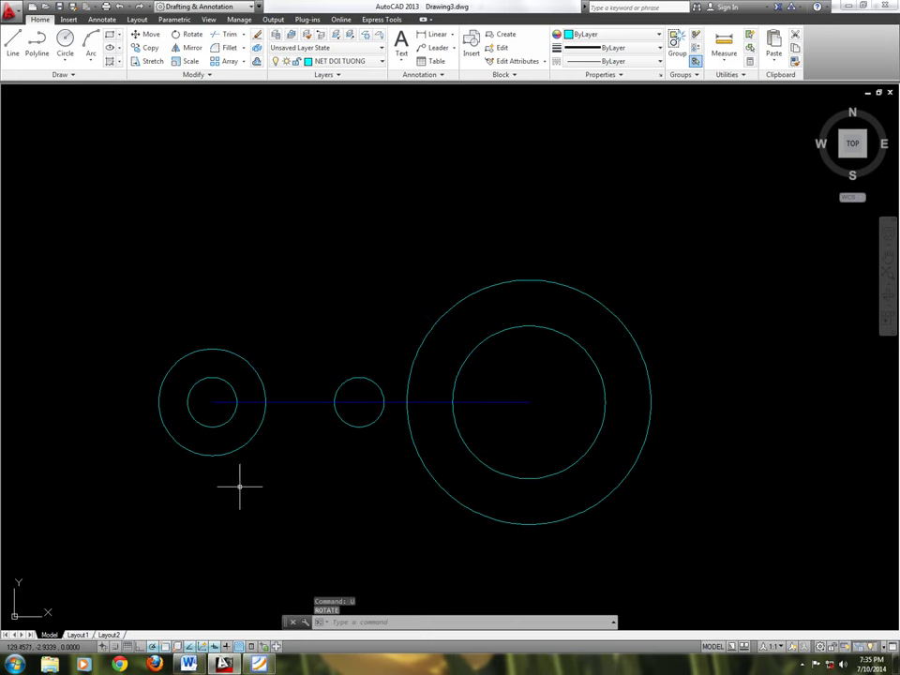
Rotate a copy of the centreline -40° about the big circle's centre.
text(ro)
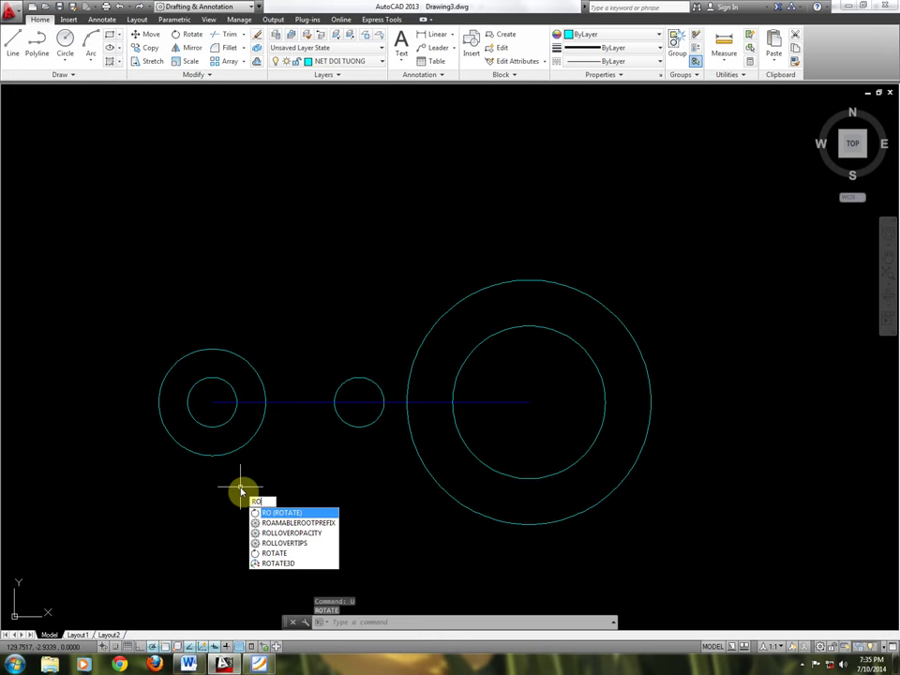
key(Return)
click(298, 422)
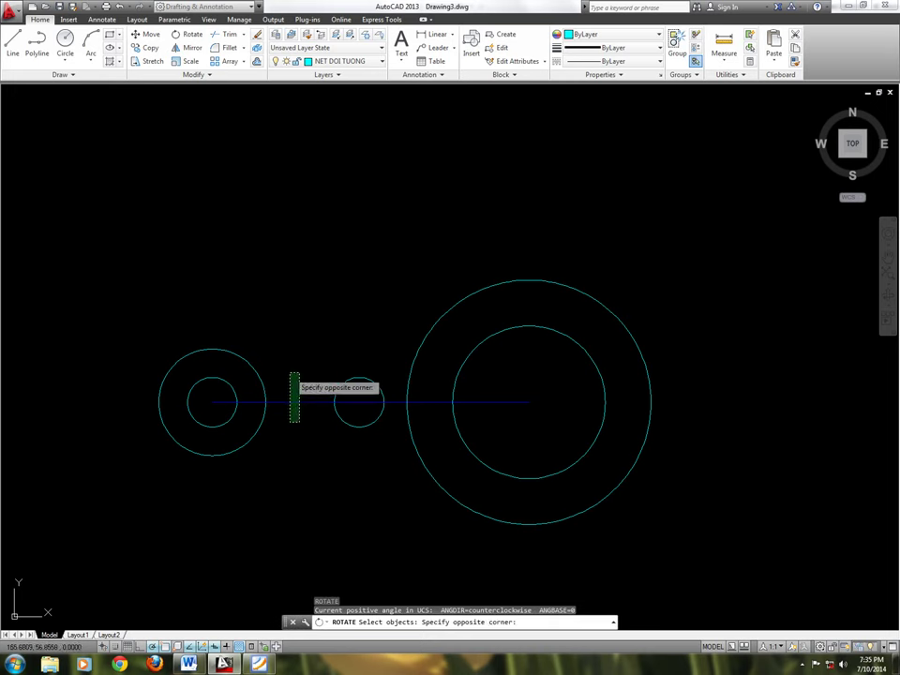
click(290, 373)
click(517, 400)
click(506, 386)
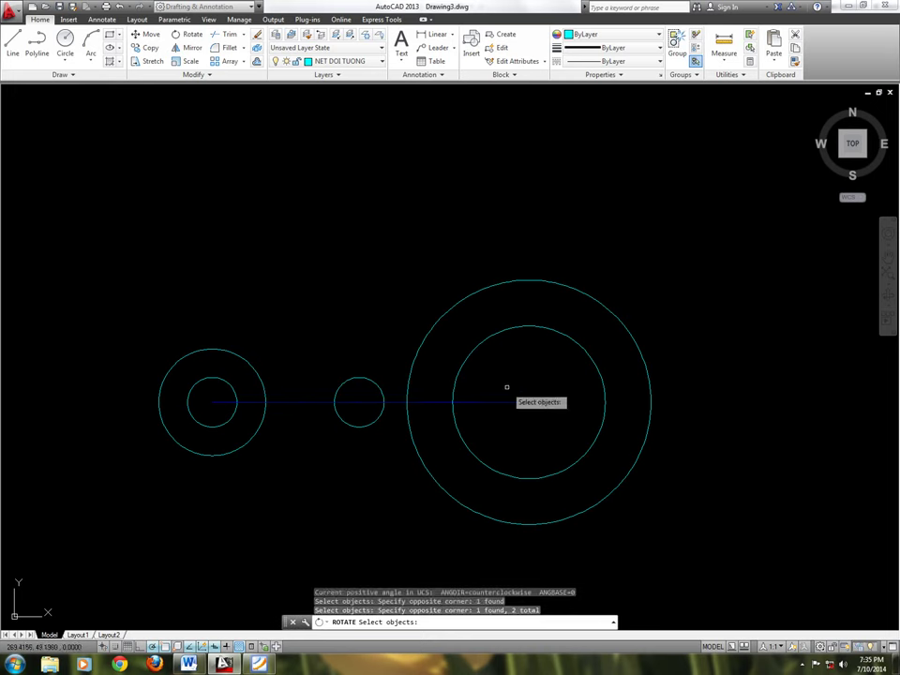
key(Return)
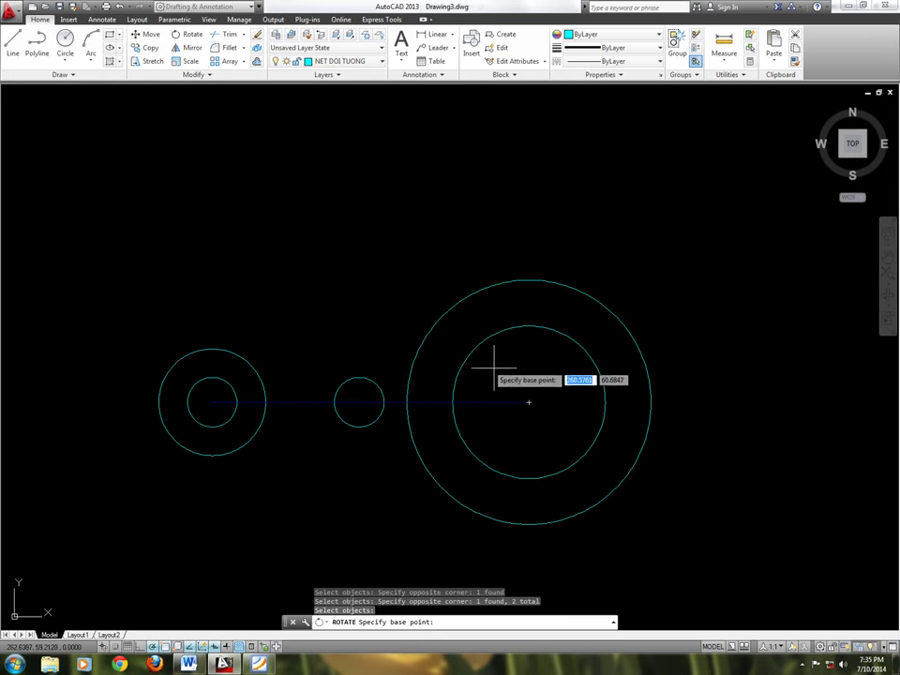
click(529, 401)
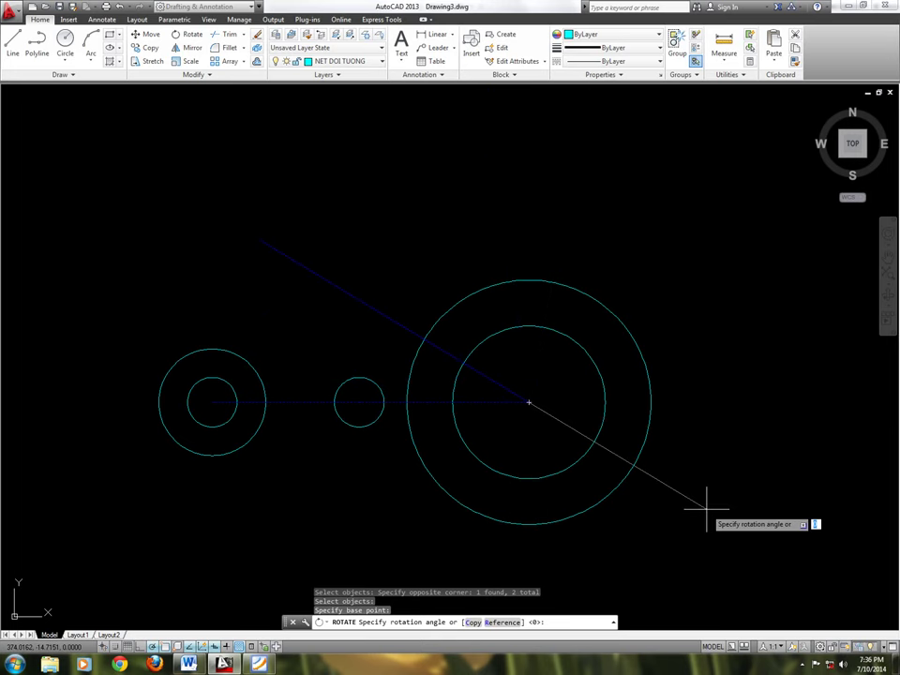
text(c)
key(Return)
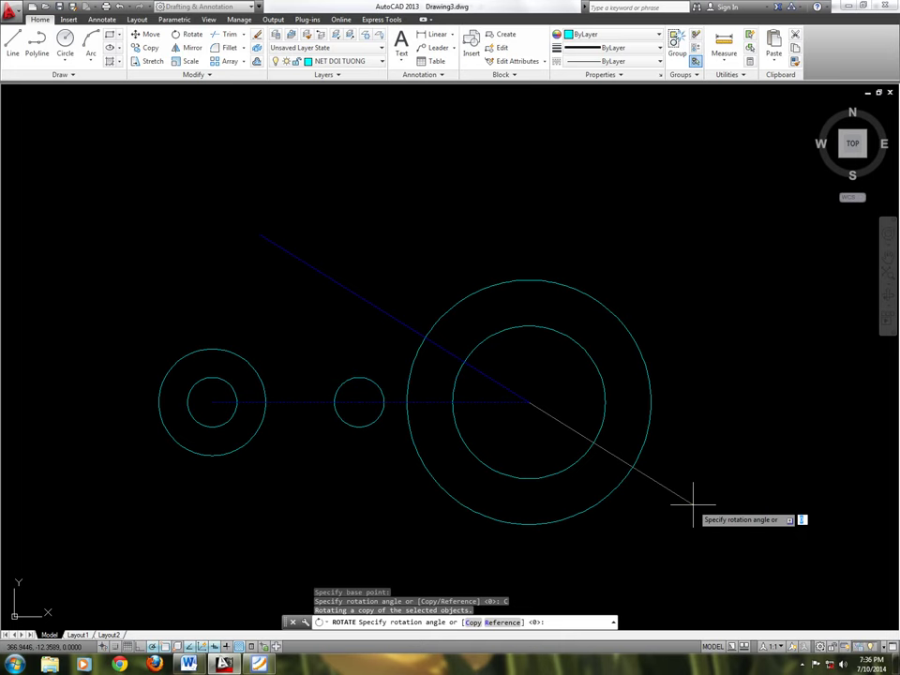
click(694, 507)
text(-40)
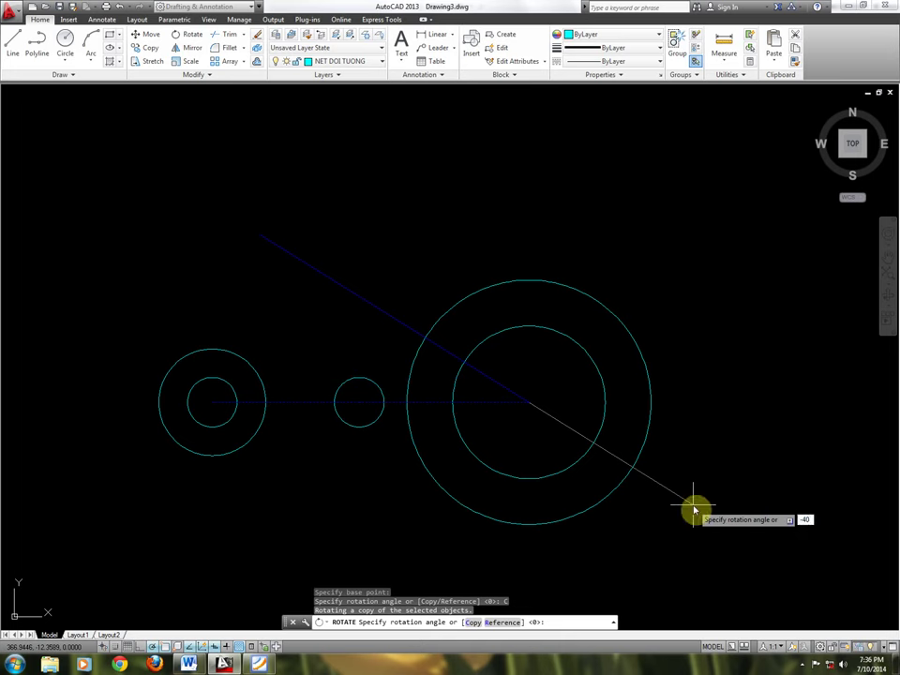
key(Return)
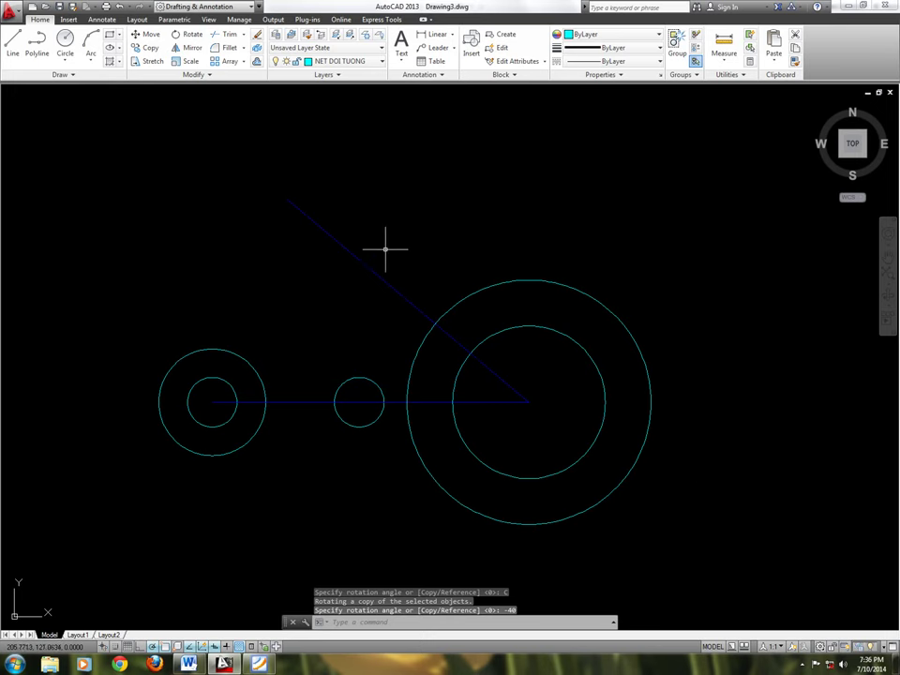
click(384, 248)
click(382, 246)
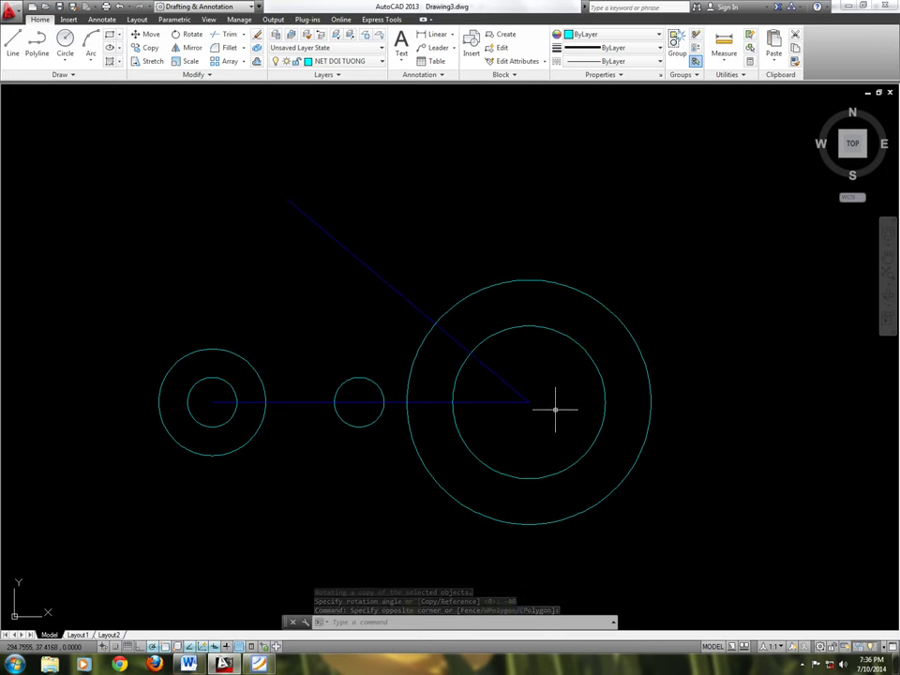
Rotate a copy of the diagonal centreline a further -40° about the same centre.
text(RO)
key(Return)
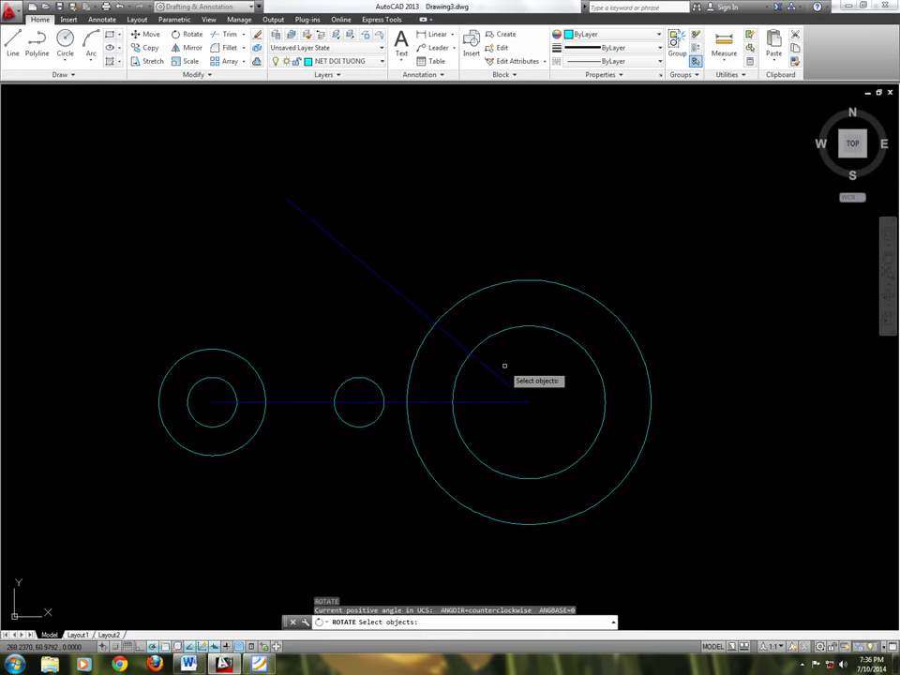
click(497, 363)
click(459, 354)
click(407, 304)
click(361, 265)
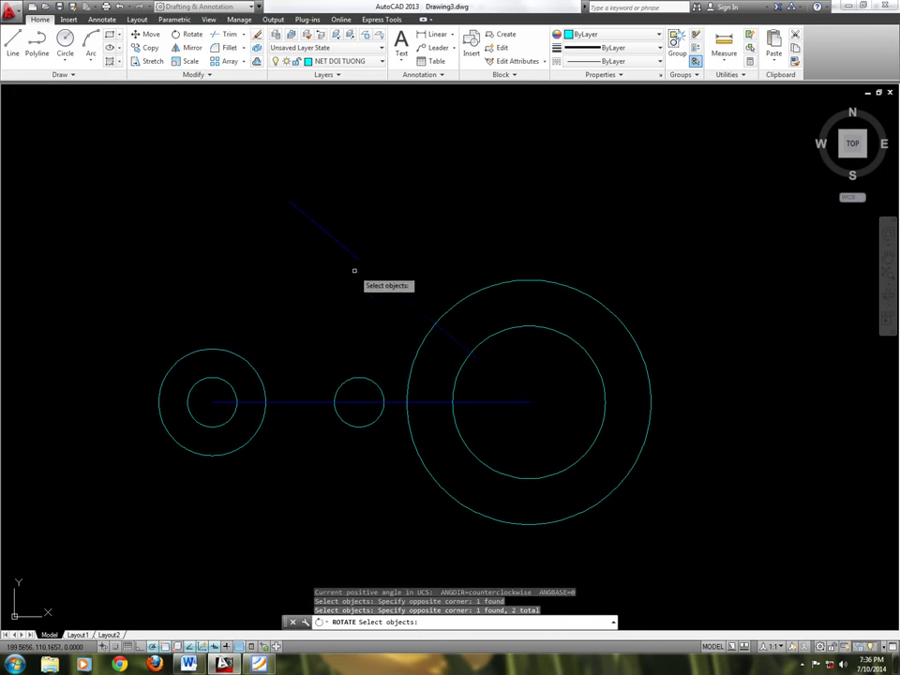
key(Return)
click(529, 402)
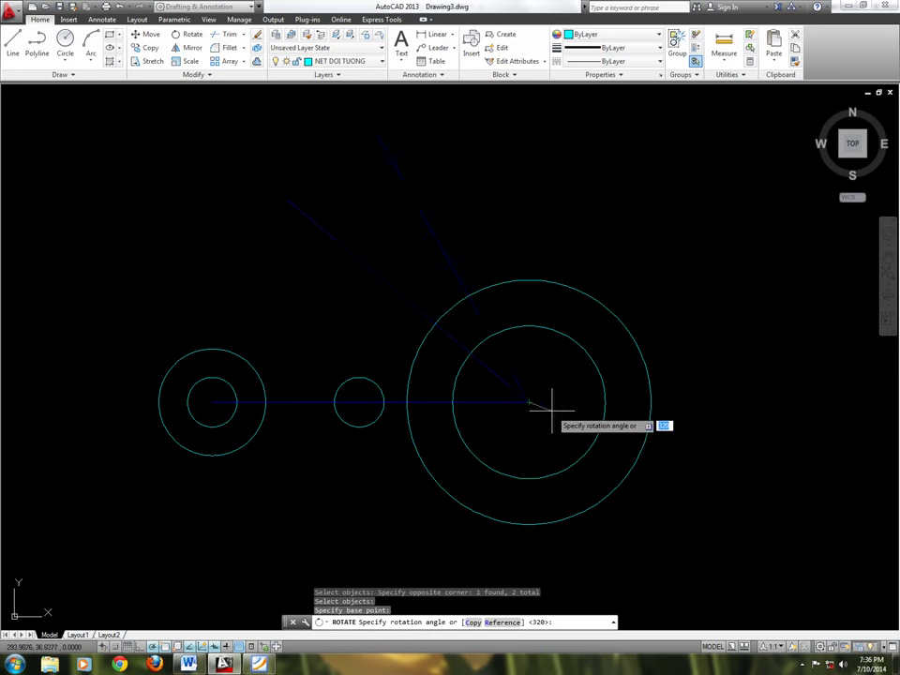
text(c)
key(Return)
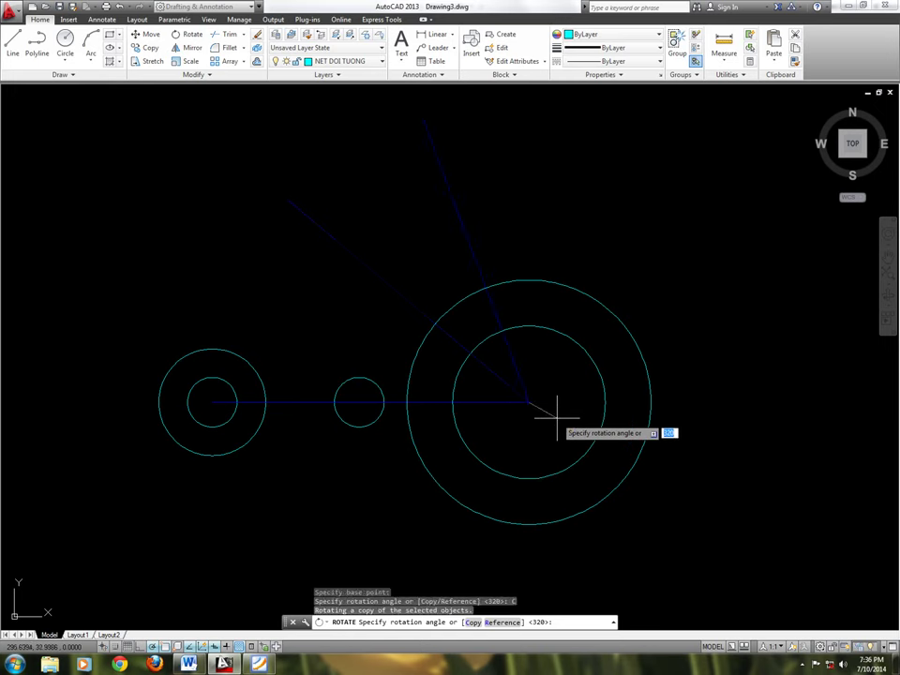
text(-4)
key(Return)
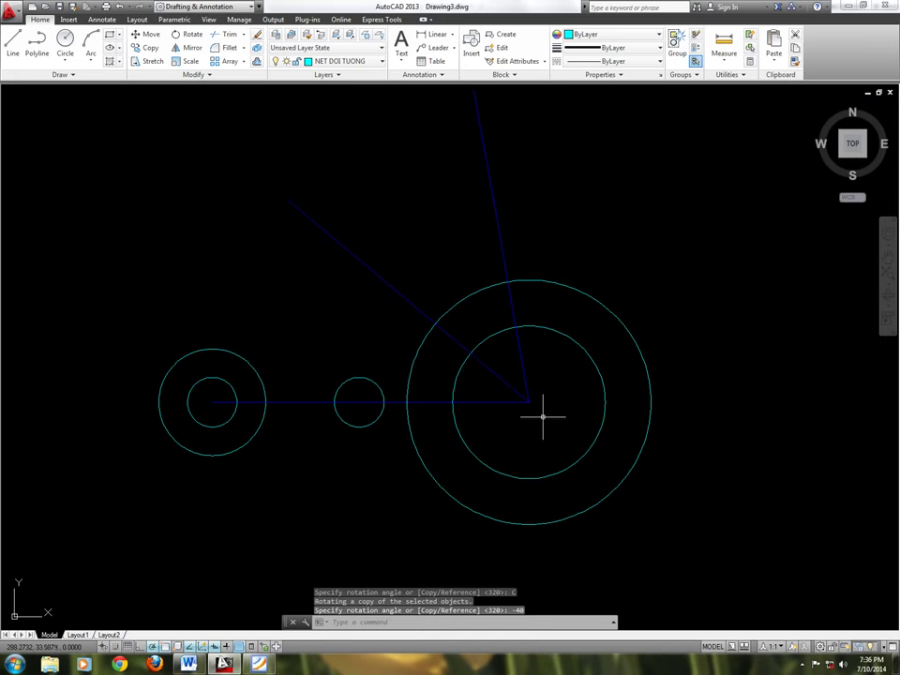
middle_drag(549, 436, 532, 463)
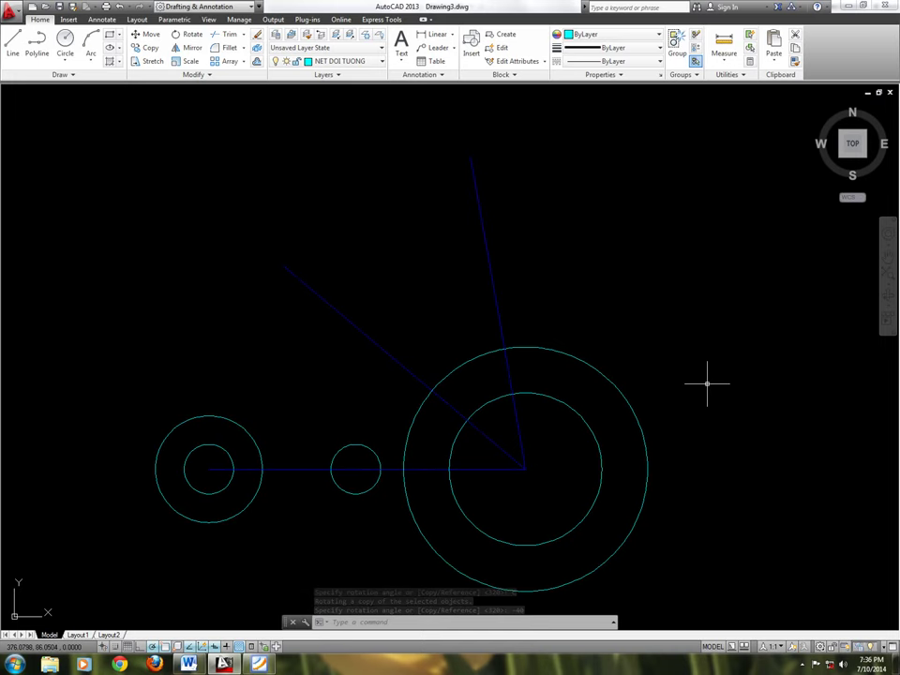
Draw a vertical line from the large circles' centre straight up past the outer circle.
text(l)
key(Return)
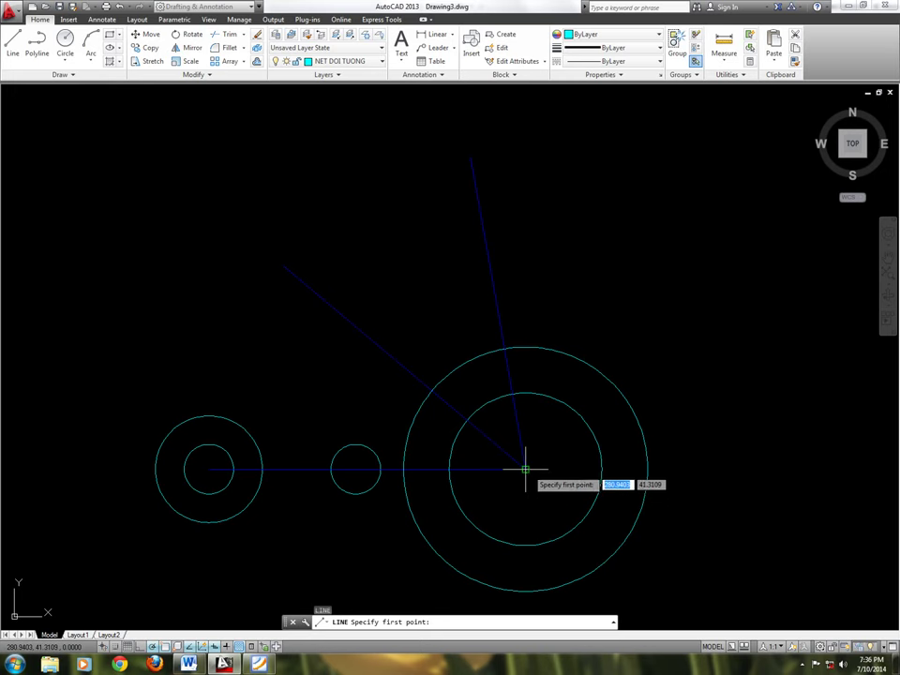
click(525, 468)
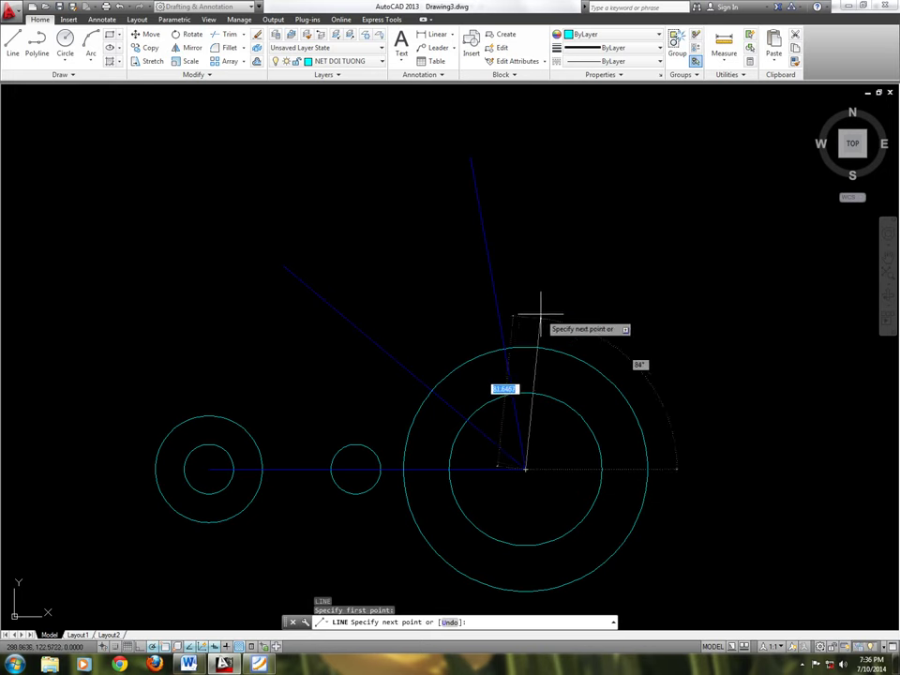
click(525, 134)
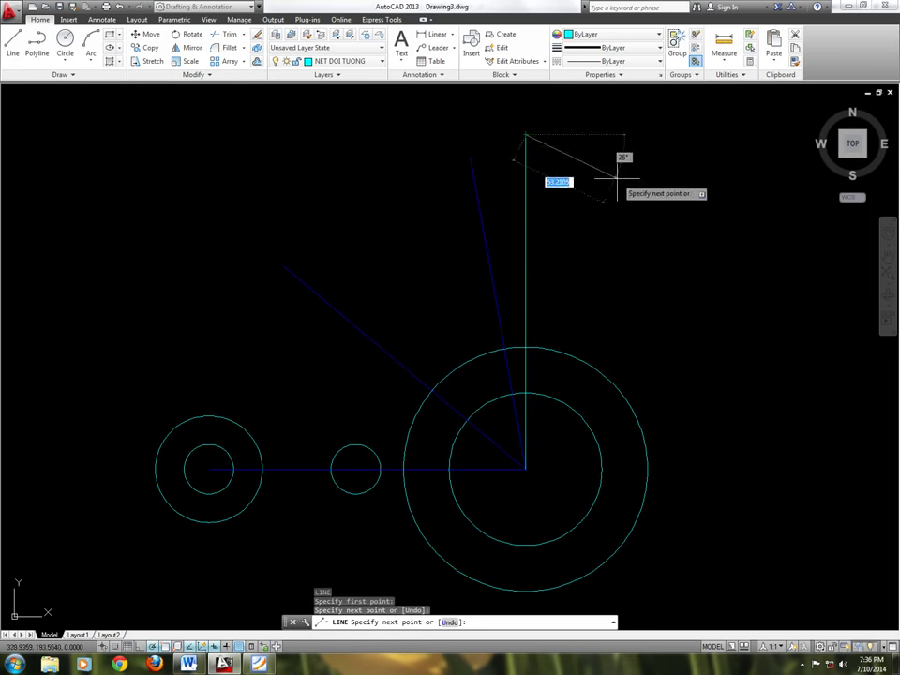
key(Return)
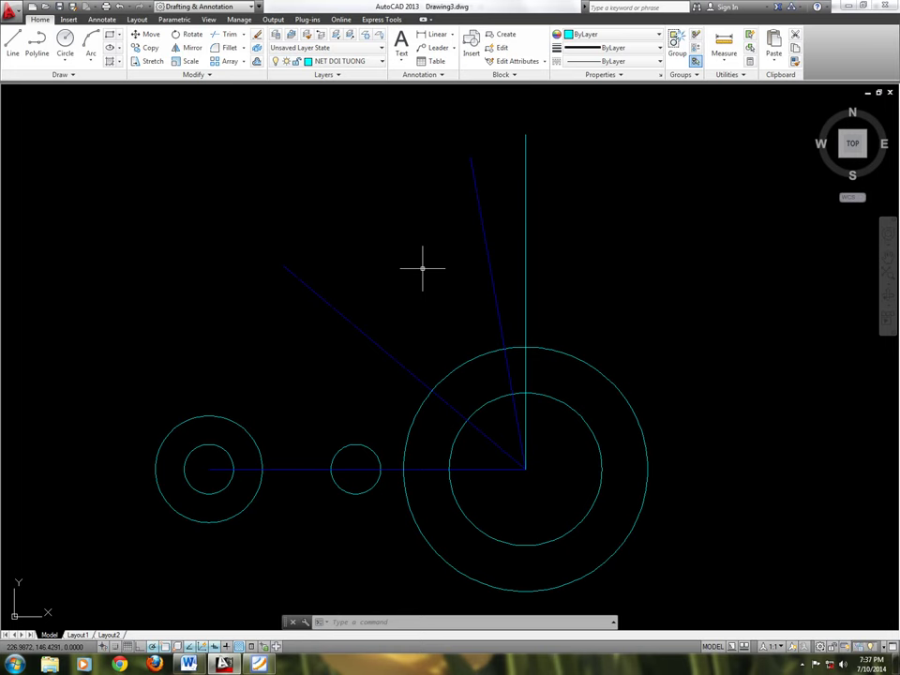
Give the vertical line the diagonal centreline's NET KT properties with MATCHPROP.
text(MA)
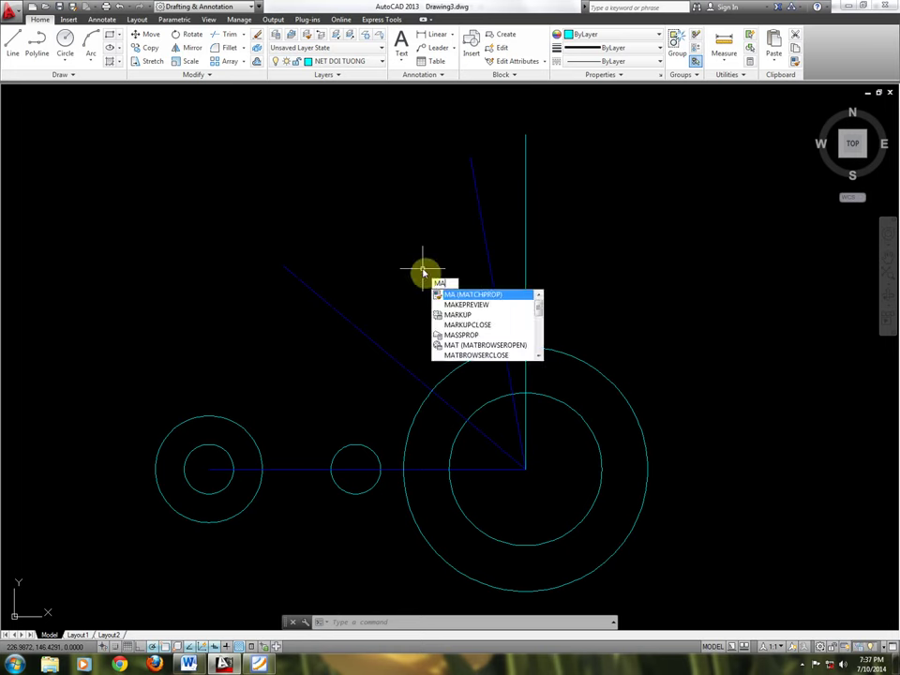
key(Return)
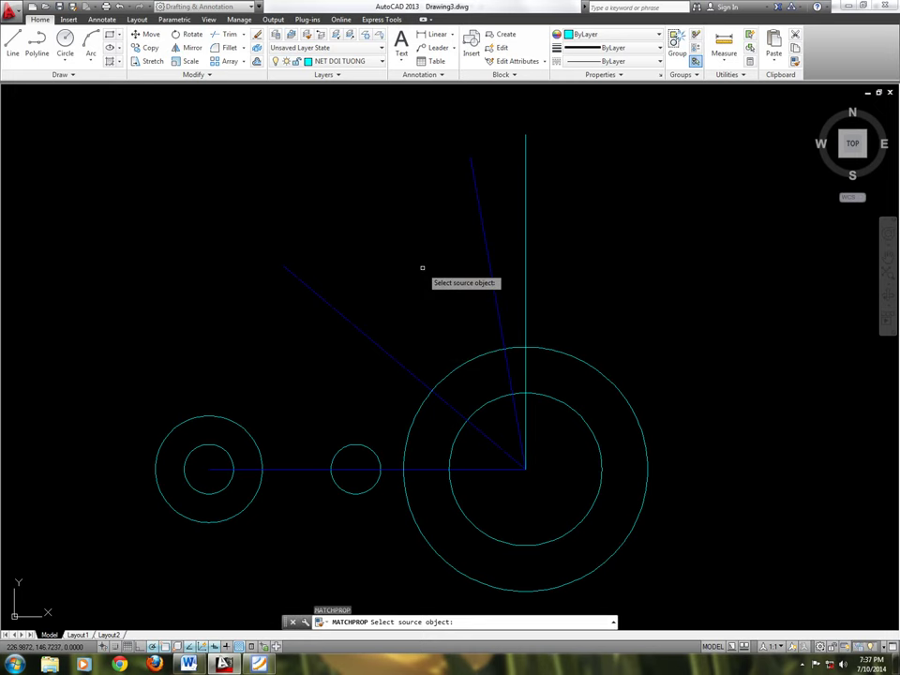
click(364, 334)
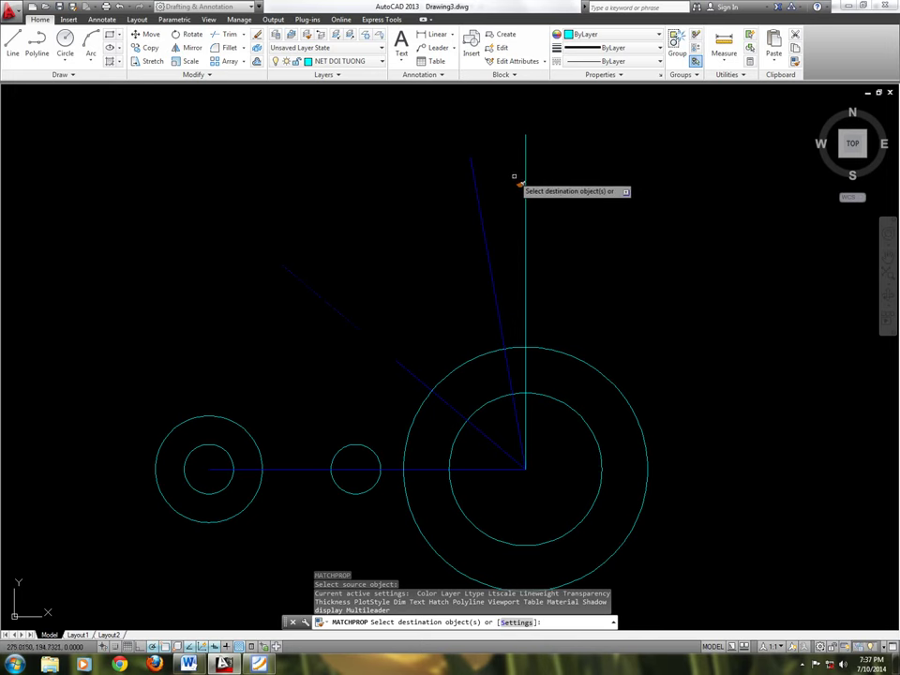
click(525, 221)
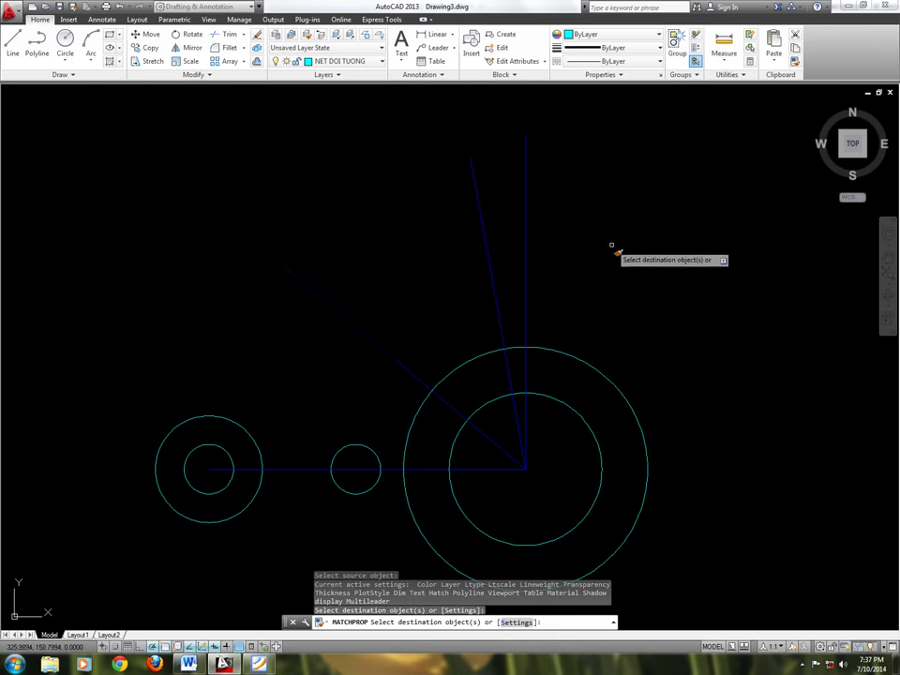
key(Escape)
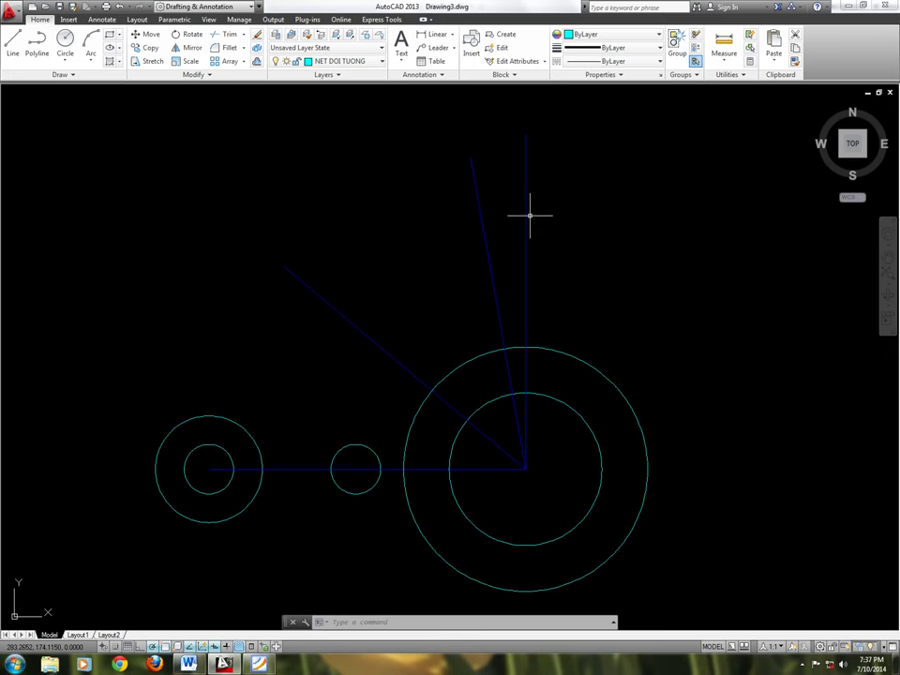
click(259, 663)
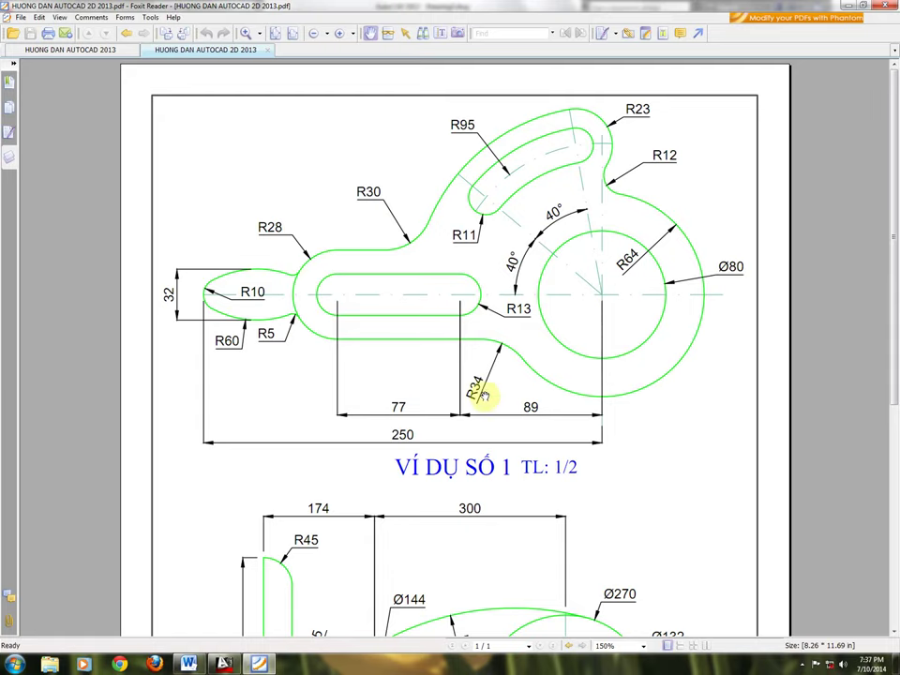
click(223, 664)
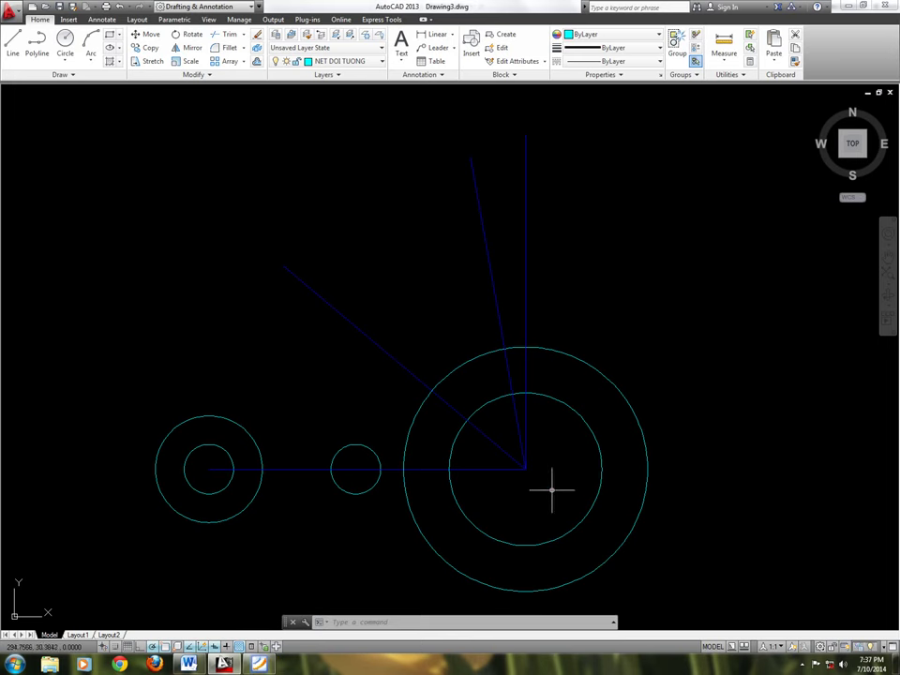
Draw a radius-95 circle concentric with the R64 and Ø80 circles, then check the reference PDF.
text(c)
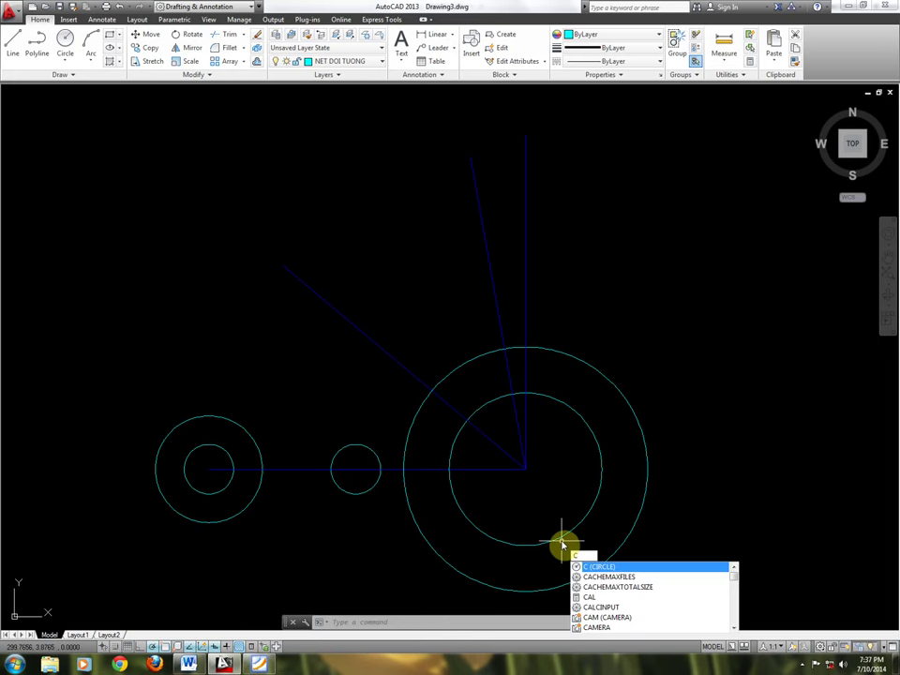
key(Return)
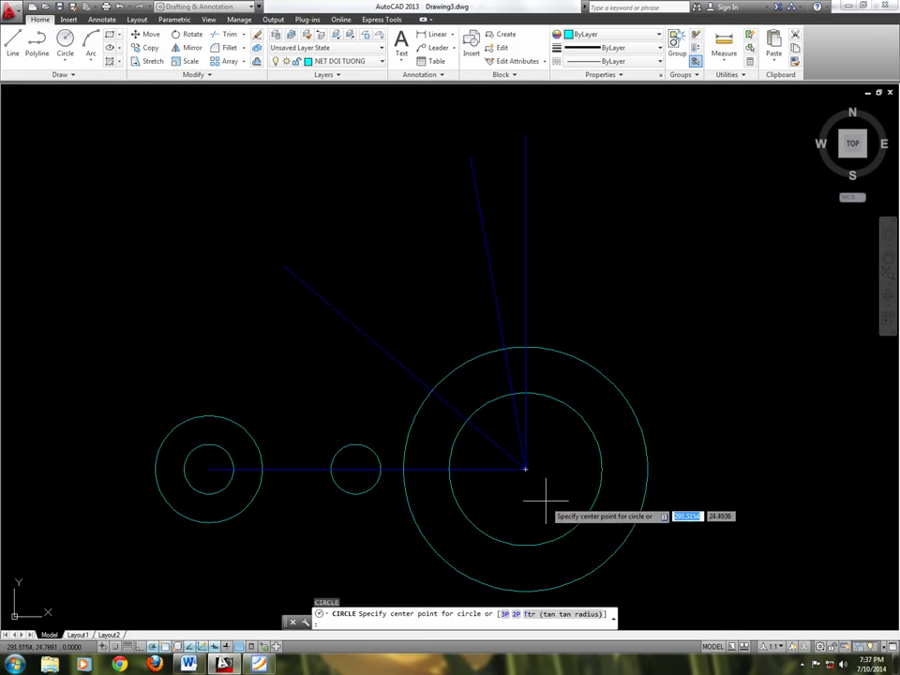
click(524, 469)
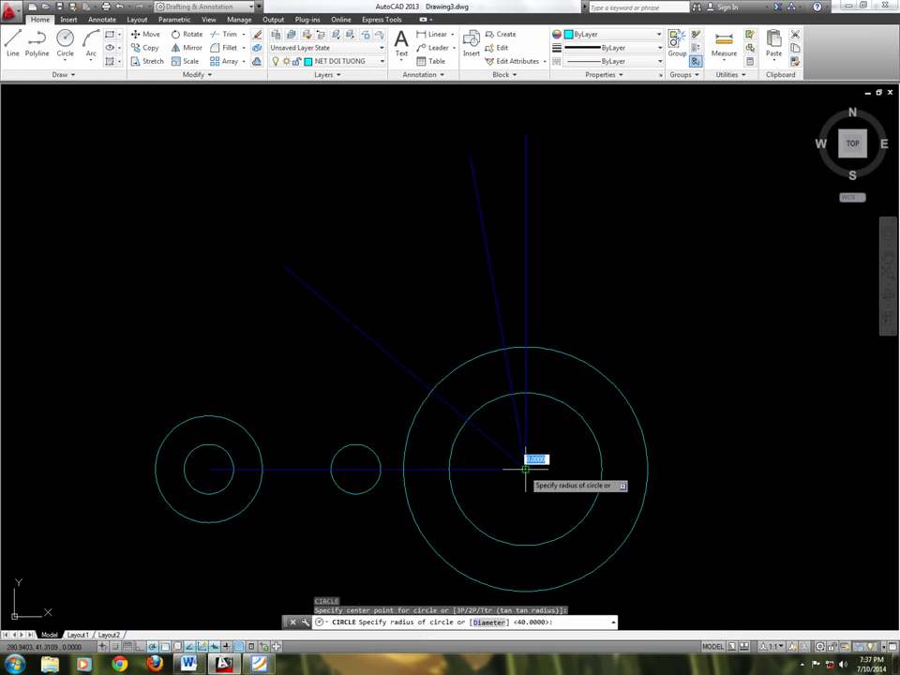
click(378, 251)
text(95)
key(Return)
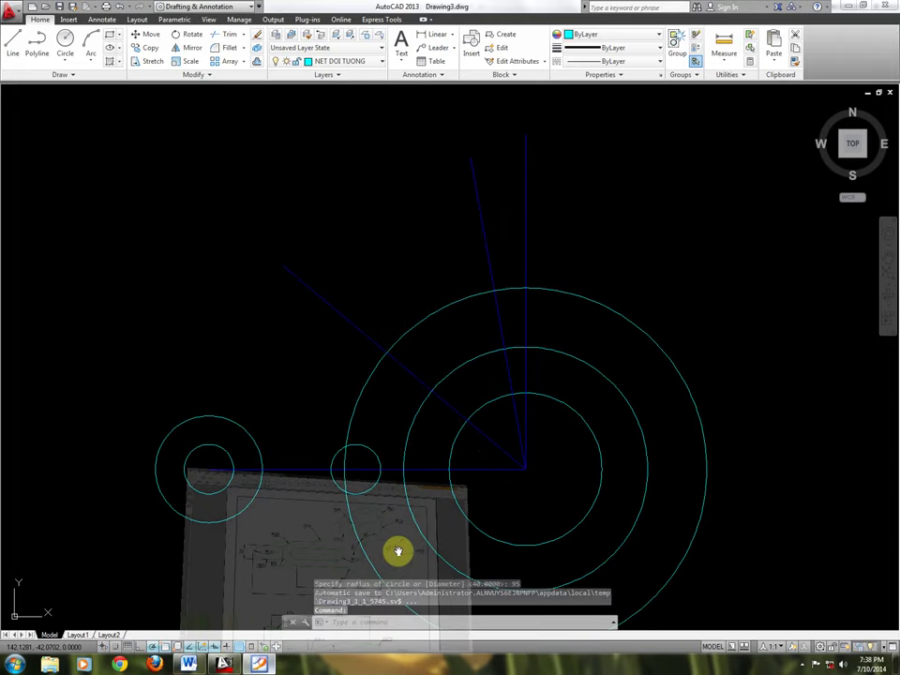
click(399, 548)
click(257, 663)
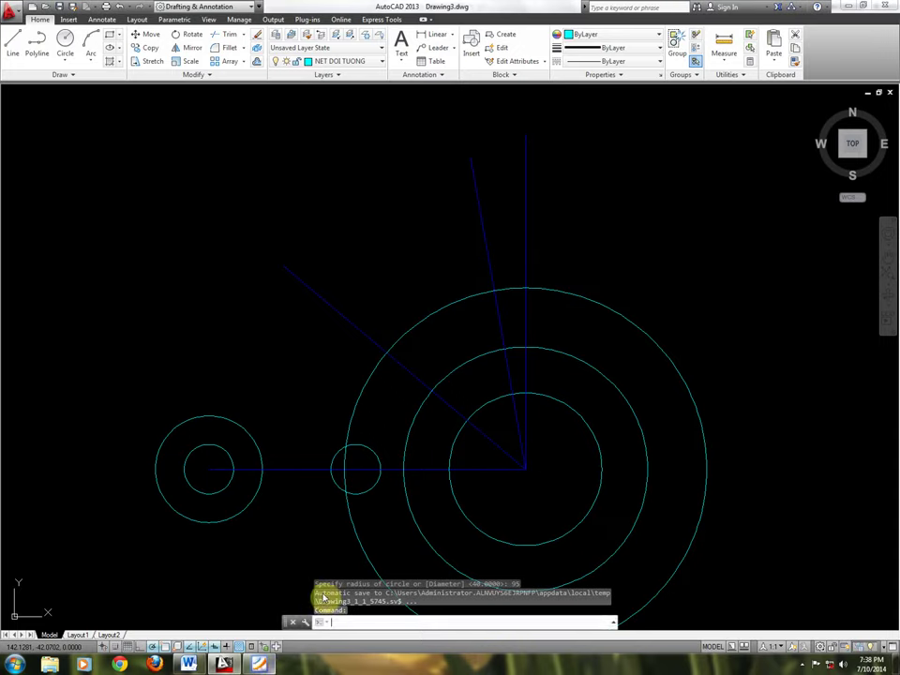
Use MATCHPROP to give the R95 circle the diagonal centre line's dark-blue properties.
text(MA)
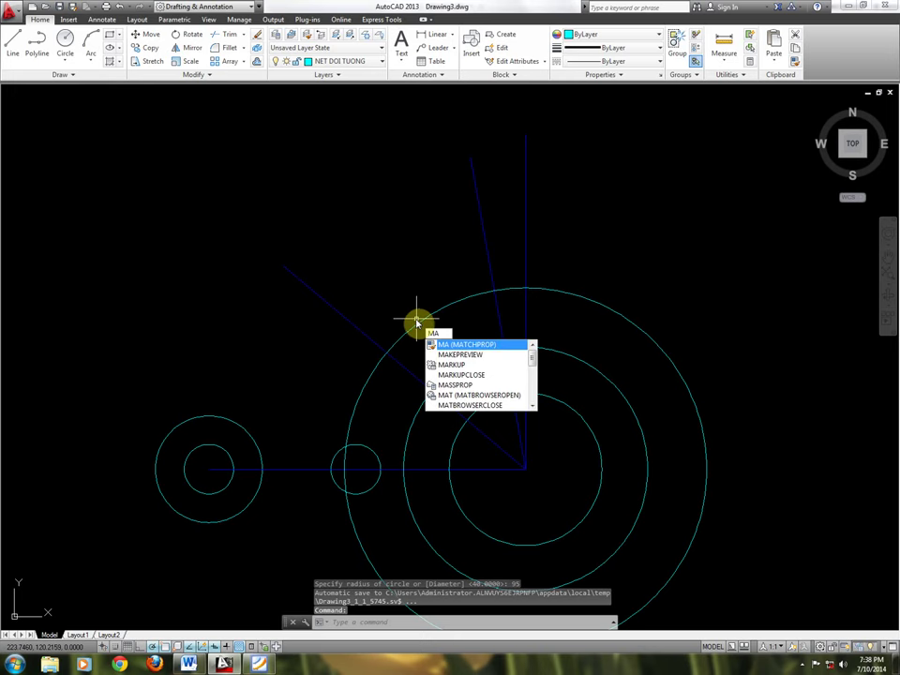
key(Return)
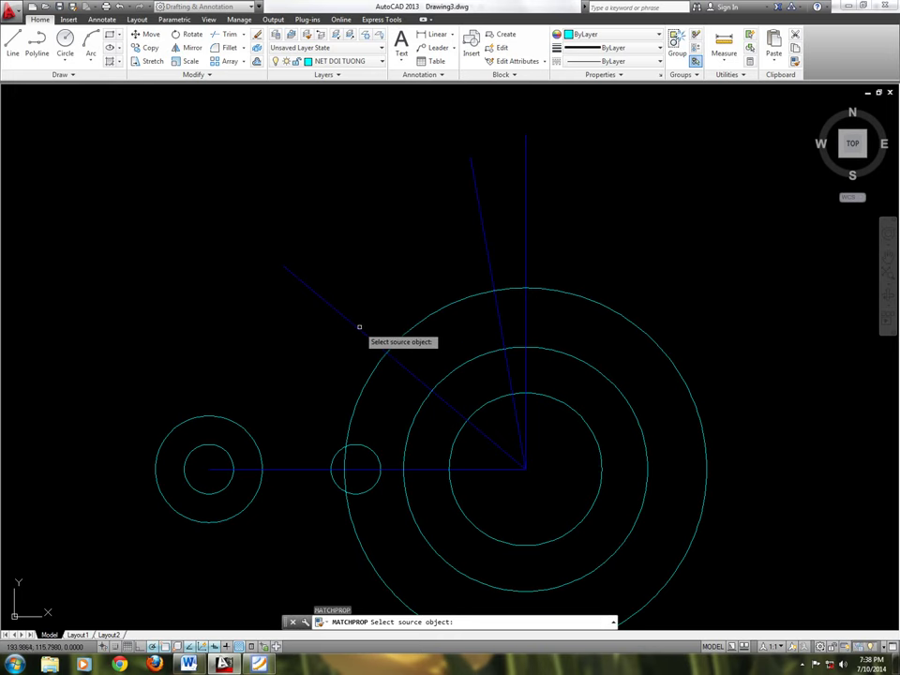
click(358, 327)
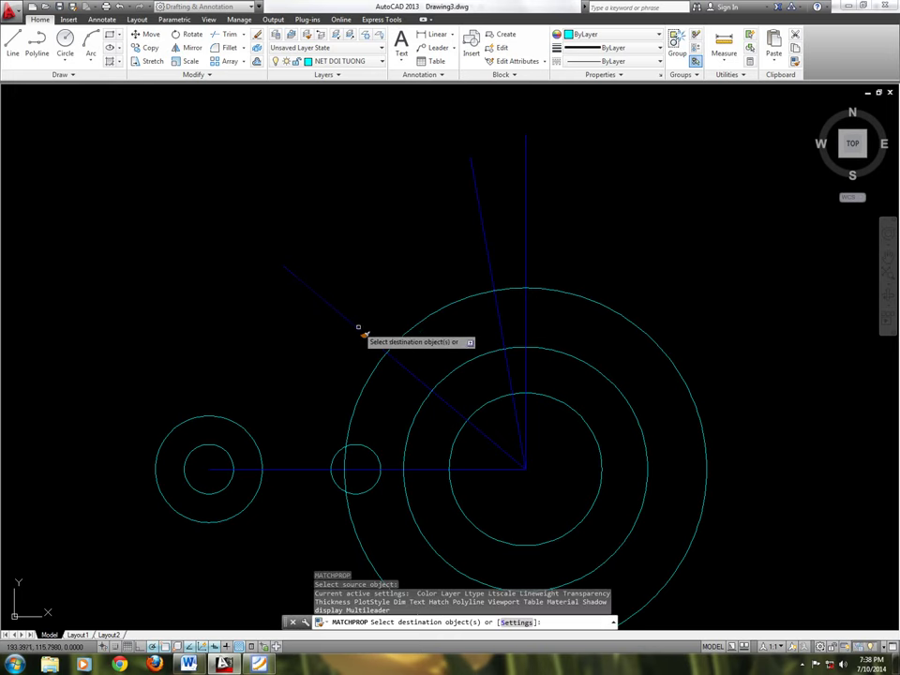
click(420, 322)
key(Return)
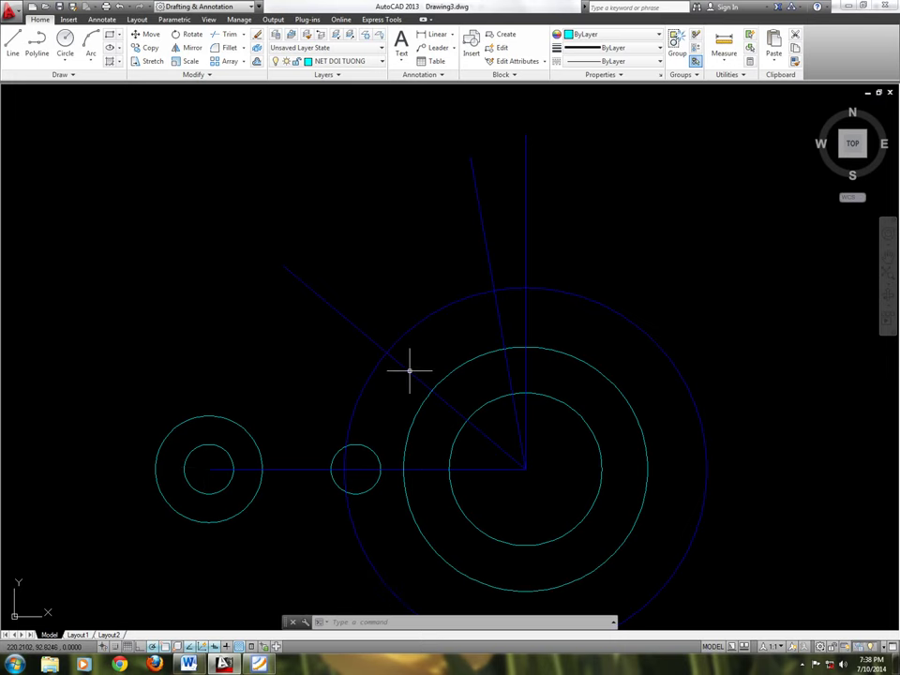
click(261, 665)
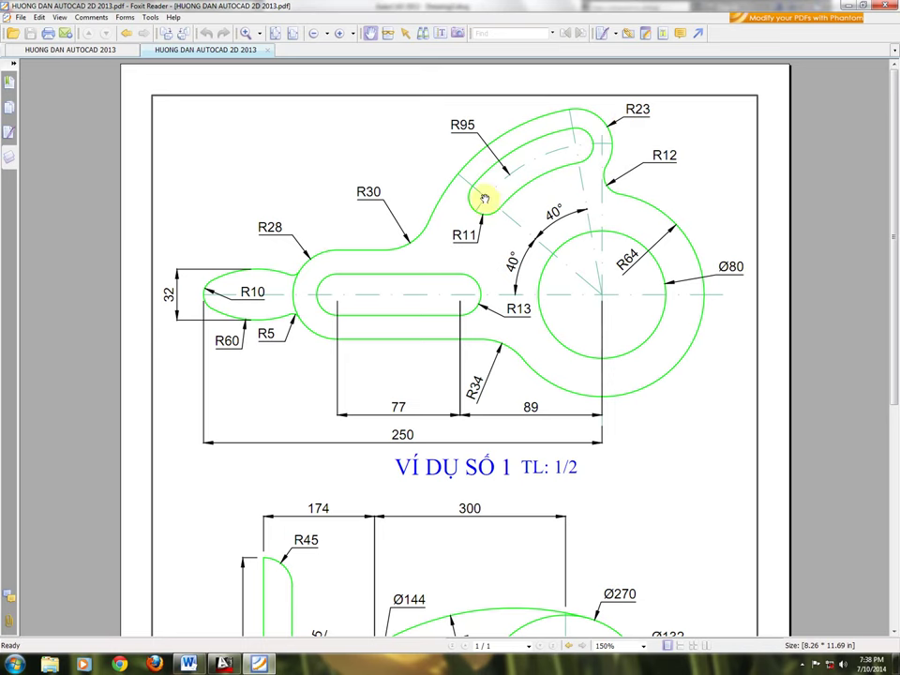
Draw a radius-23 circle where the tilted centreline meets the R95 circle.
click(225, 663)
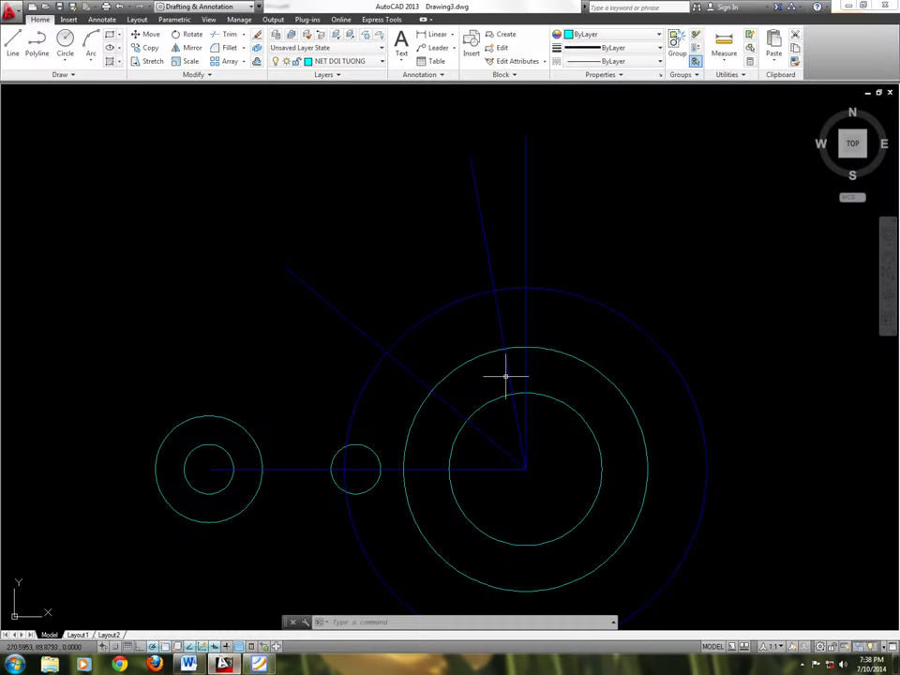
text(c)
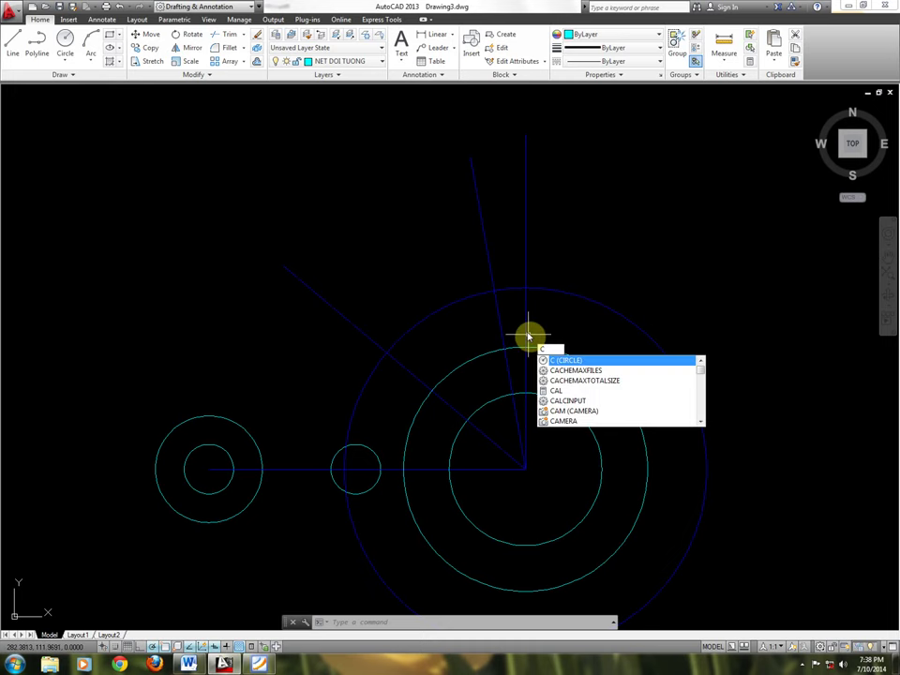
key(Return)
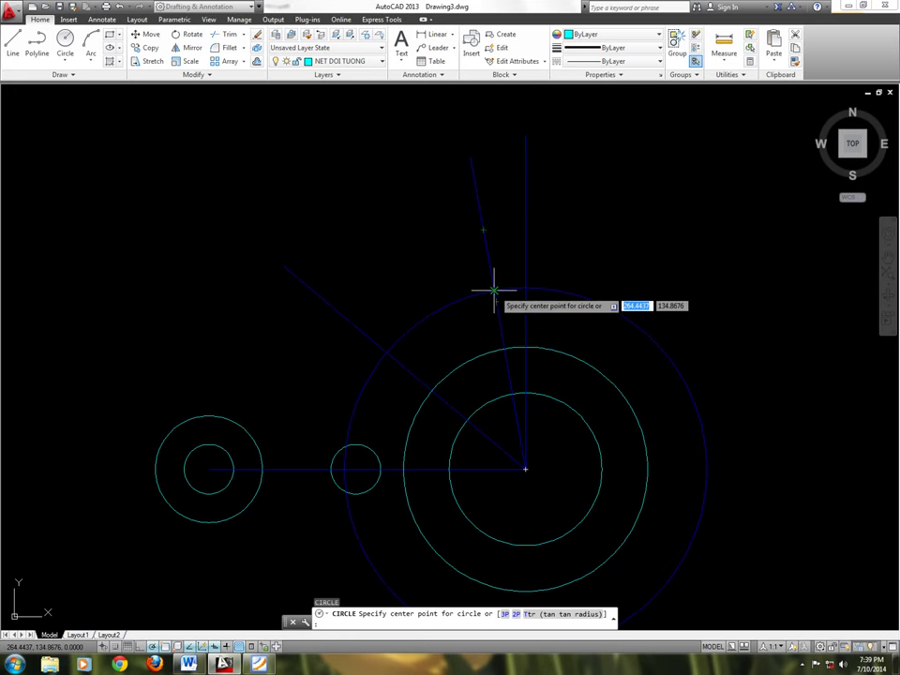
click(494, 291)
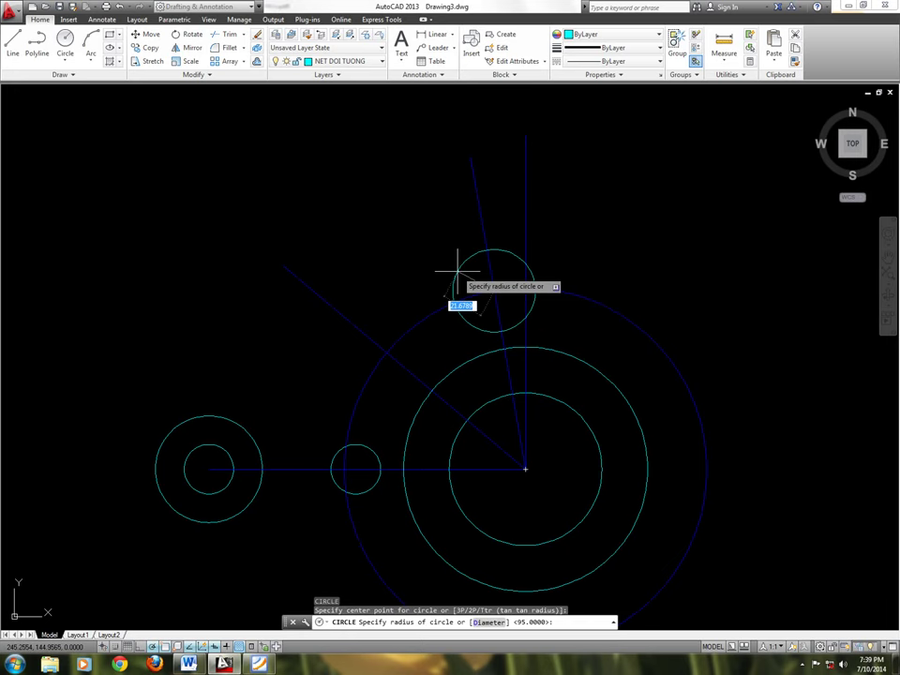
click(259, 664)
click(264, 665)
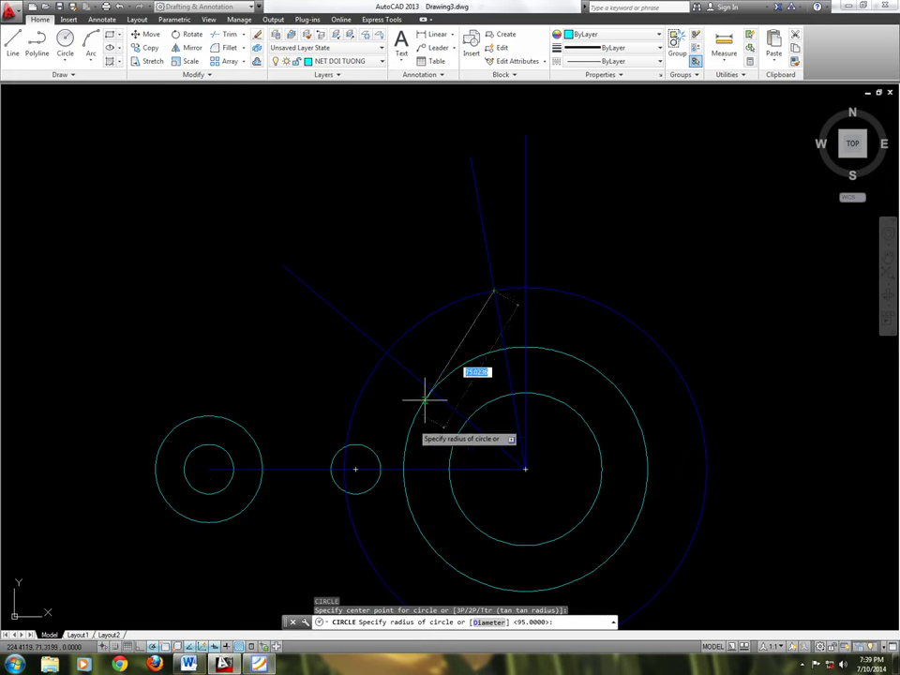
text(23)
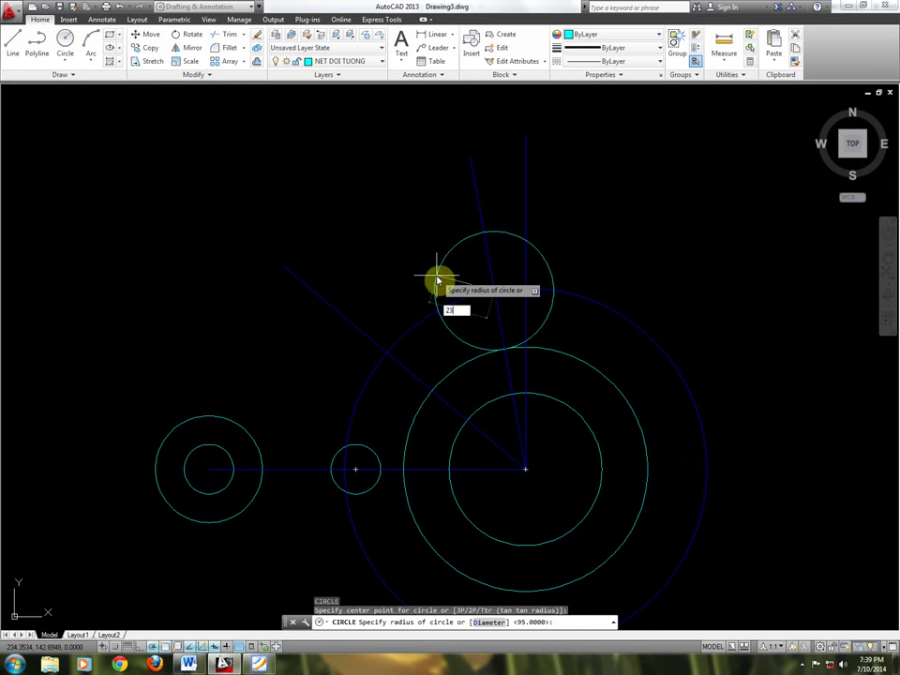
key(Return)
Add a concentric radius-11 circle inside the R23 circle.
text(c)
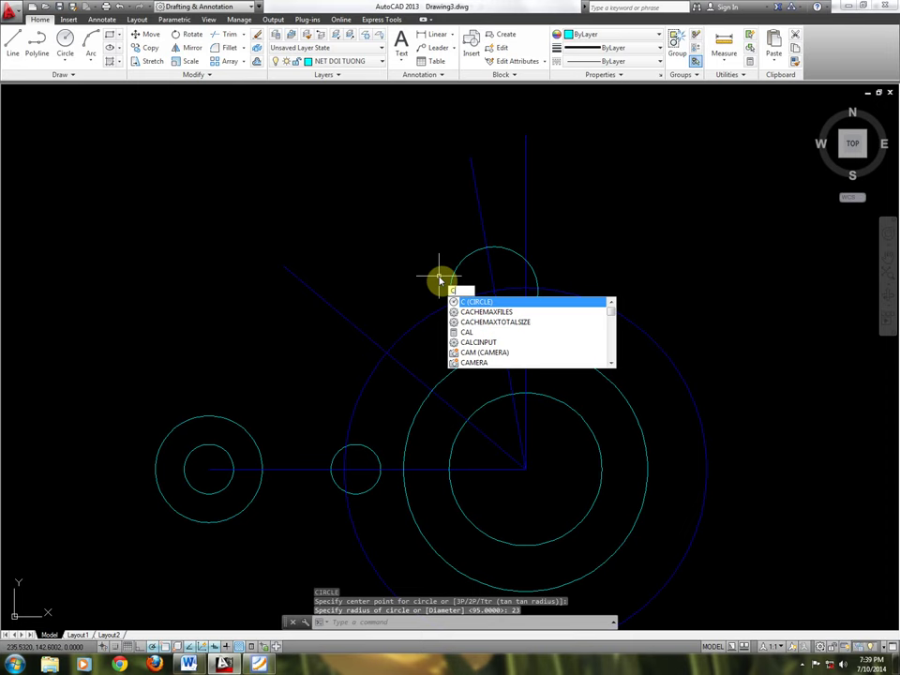
key(Return)
click(493, 290)
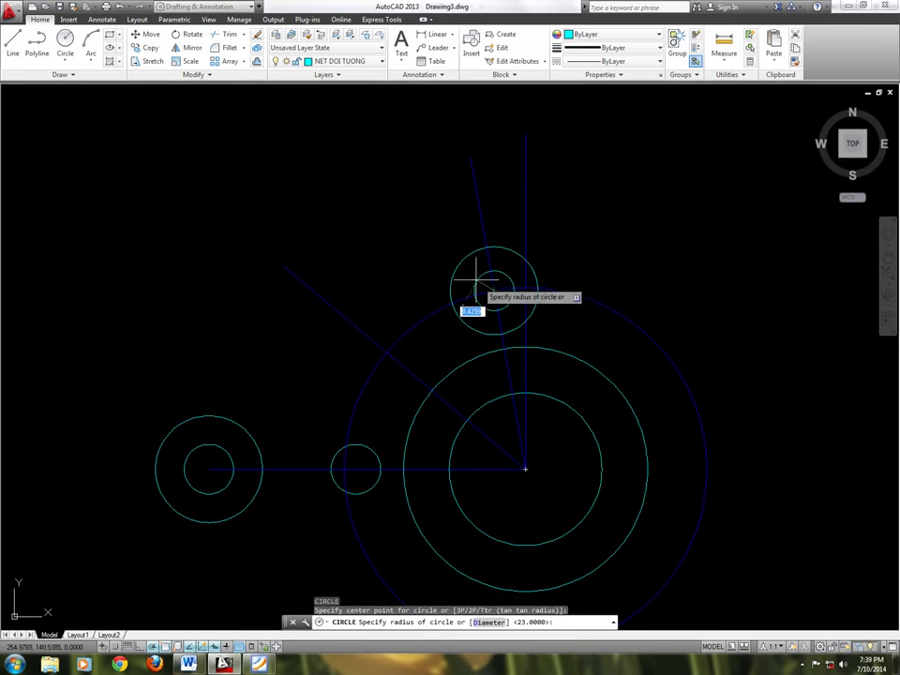
text(11)
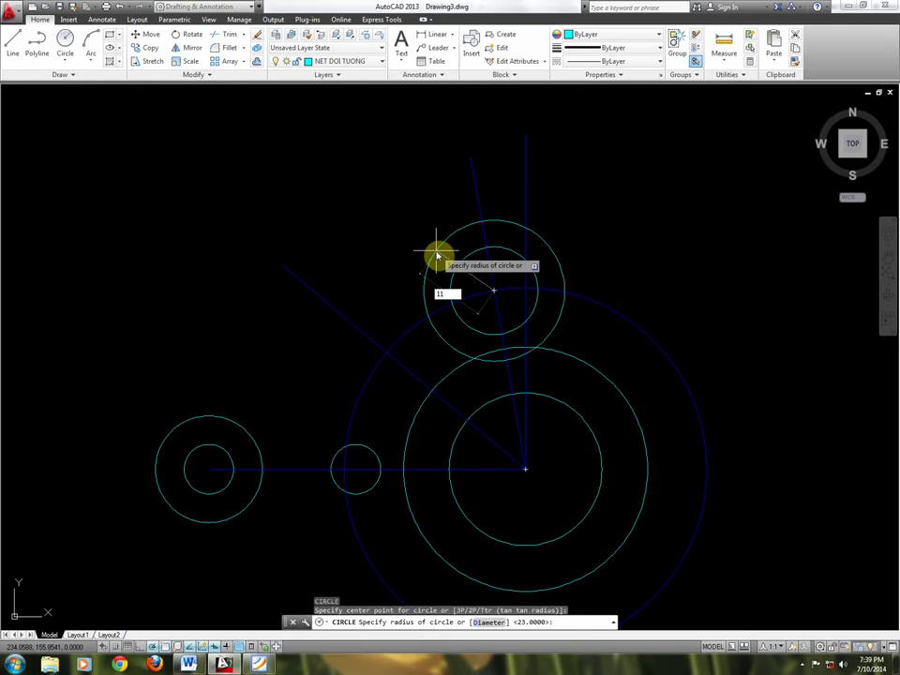
key(Return)
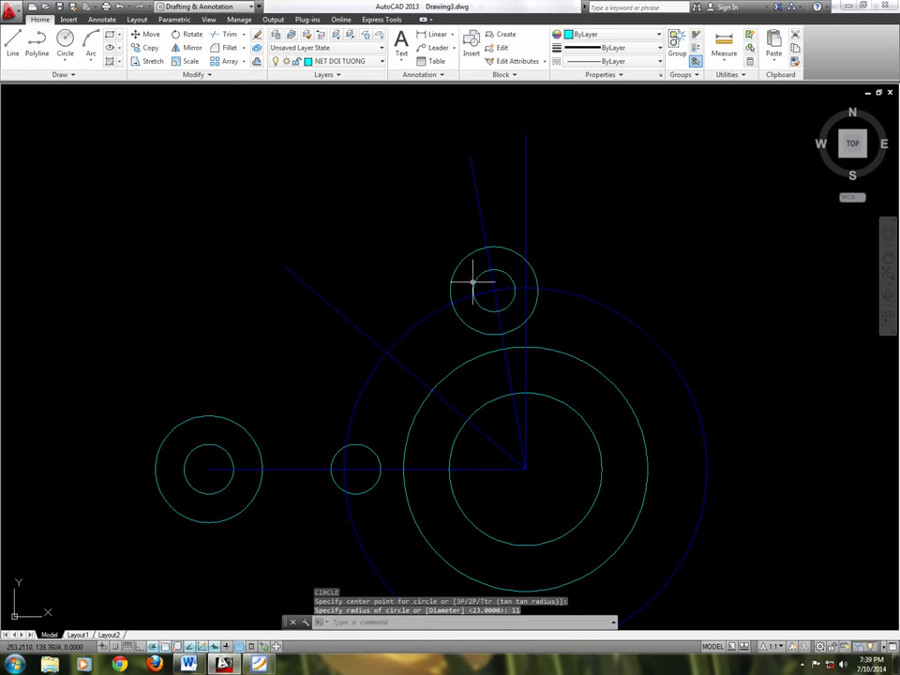
scroll(472, 283, up, 2)
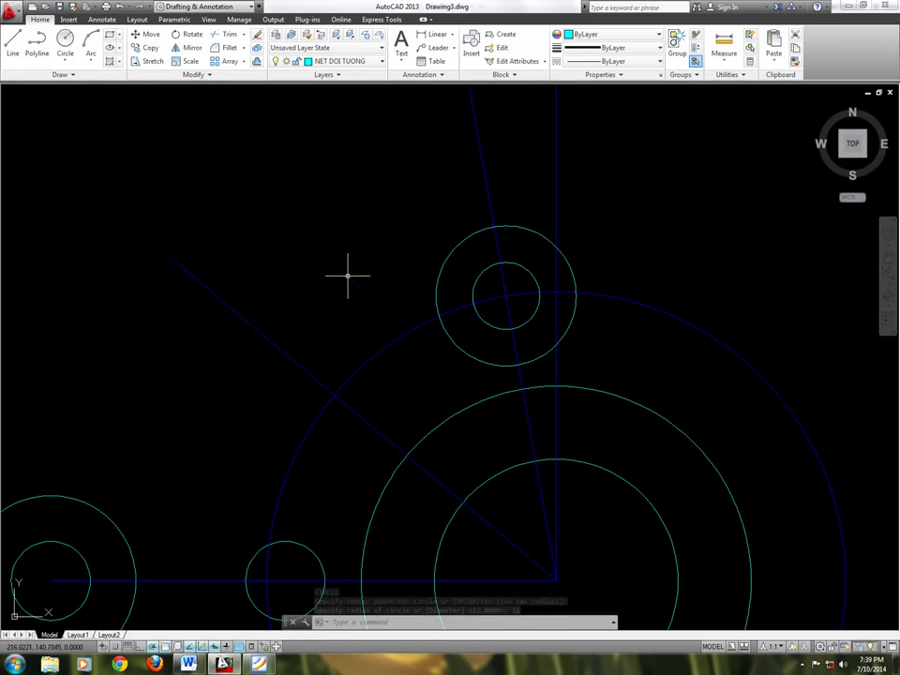
Copy the R23/R11 circle pair from its centre to where the diagonal centreline meets the R95 arc.
text(co)
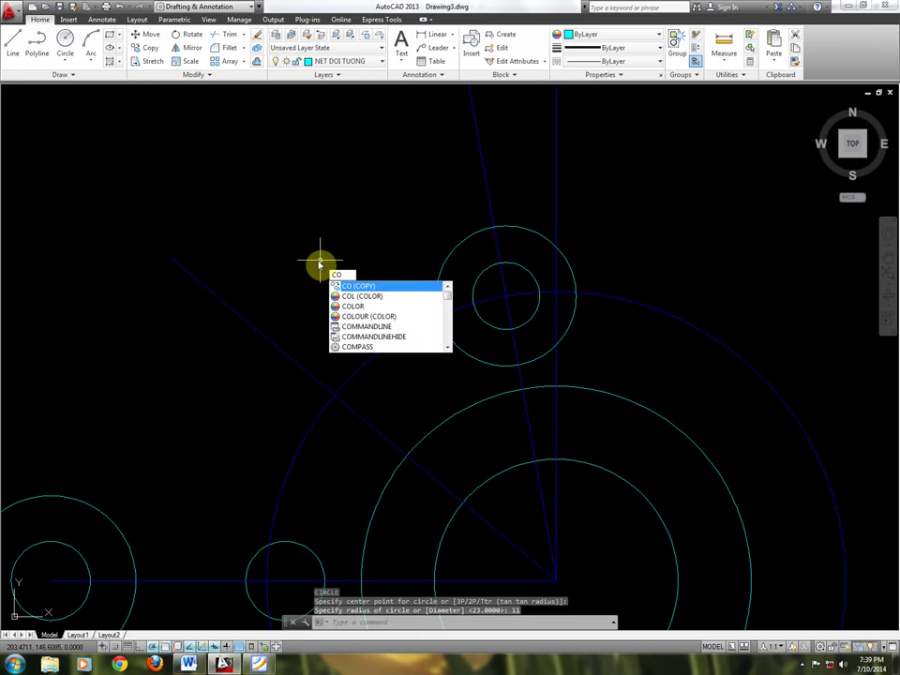
key(Return)
click(480, 282)
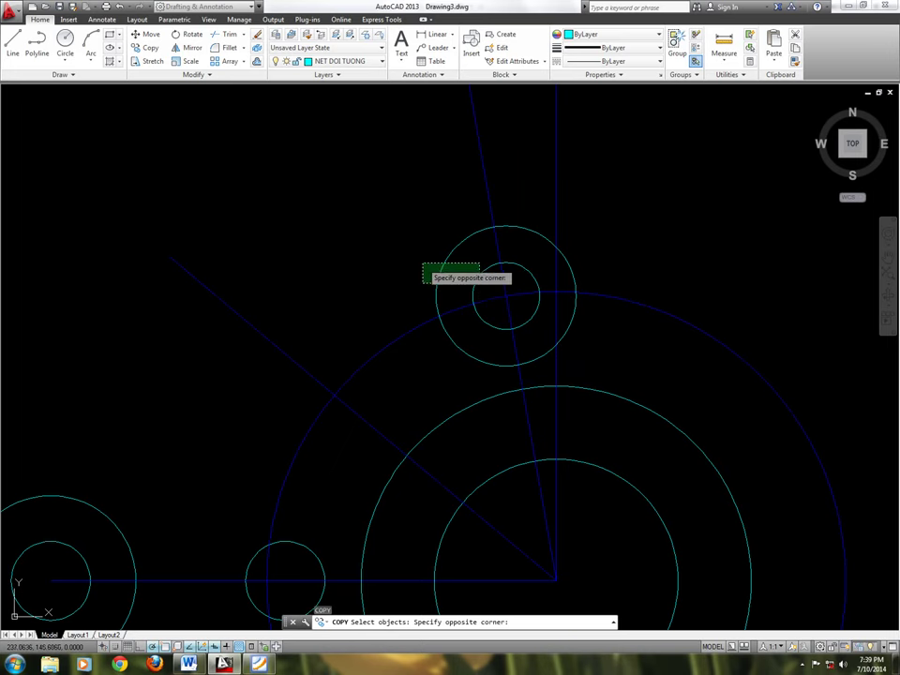
click(421, 263)
key(Return)
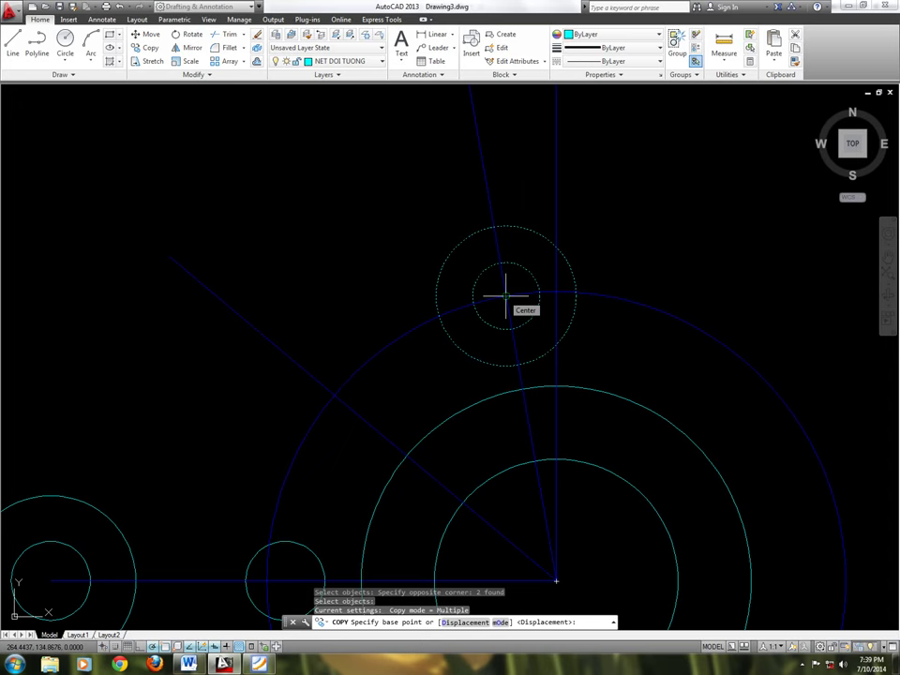
click(505, 296)
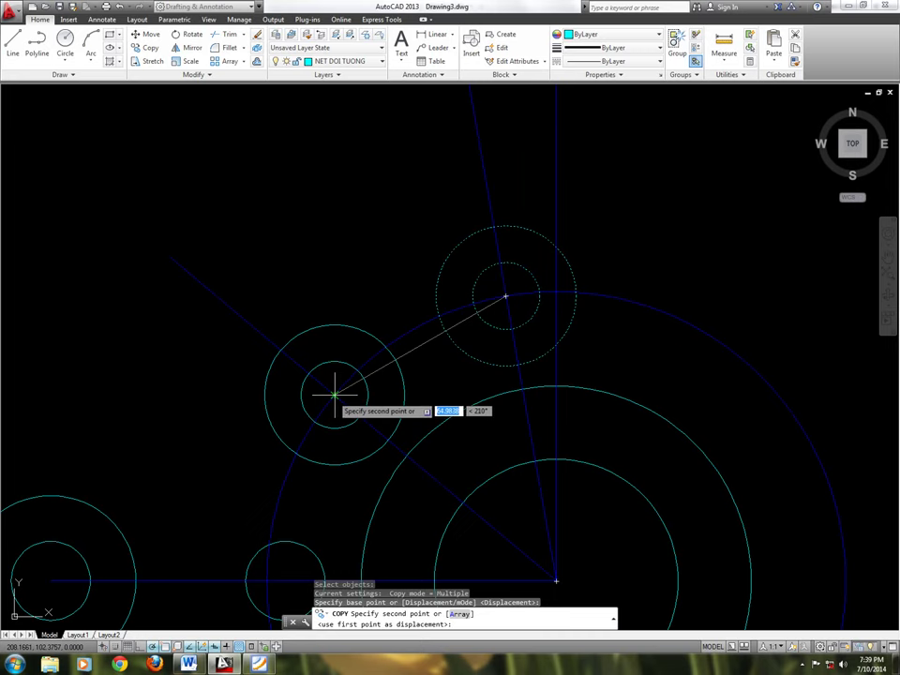
click(335, 394)
key(Return)
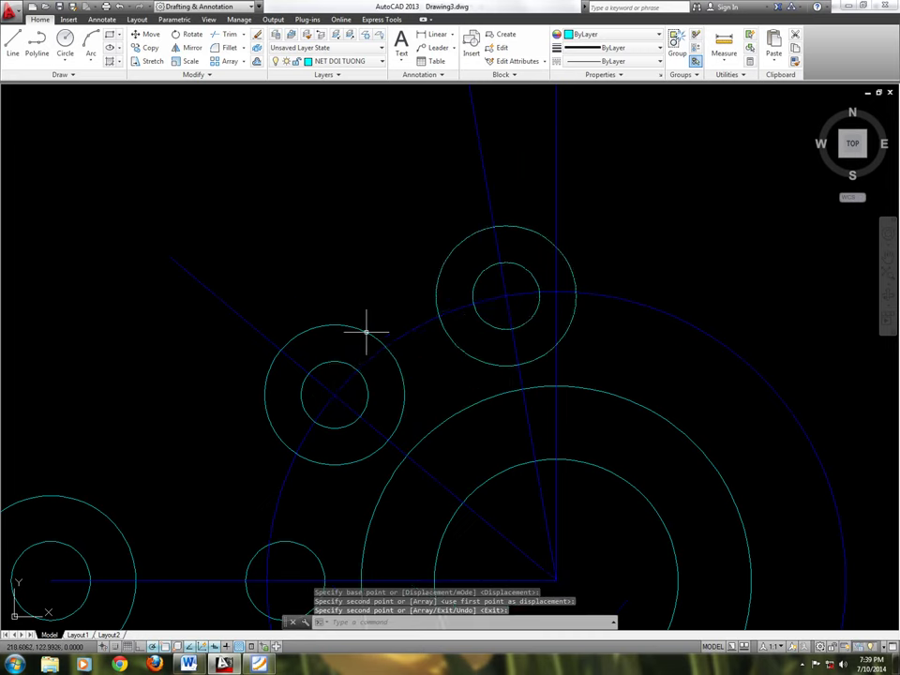
scroll(367, 328, down, 4)
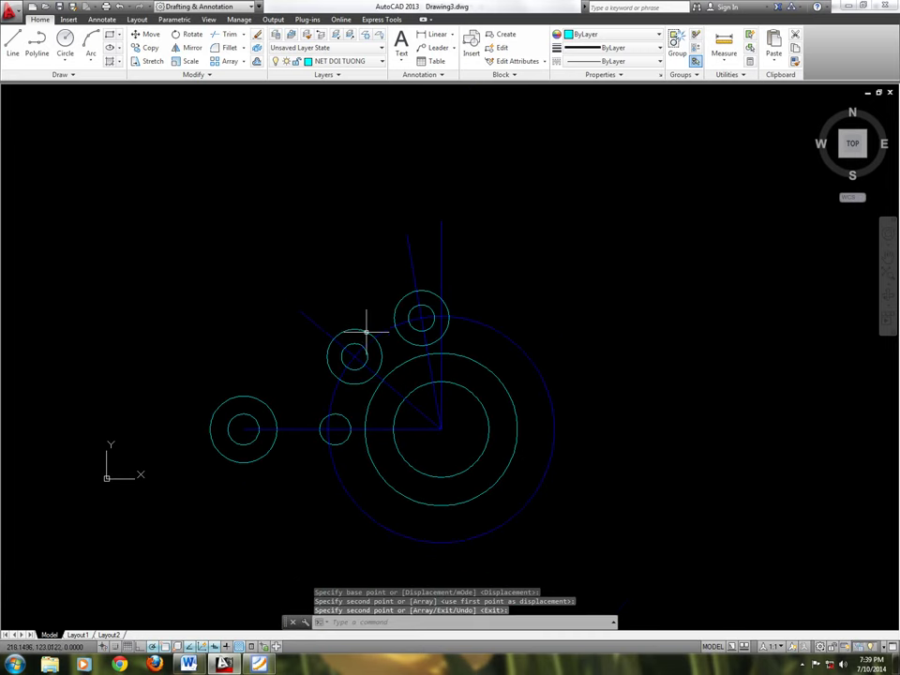
click(259, 663)
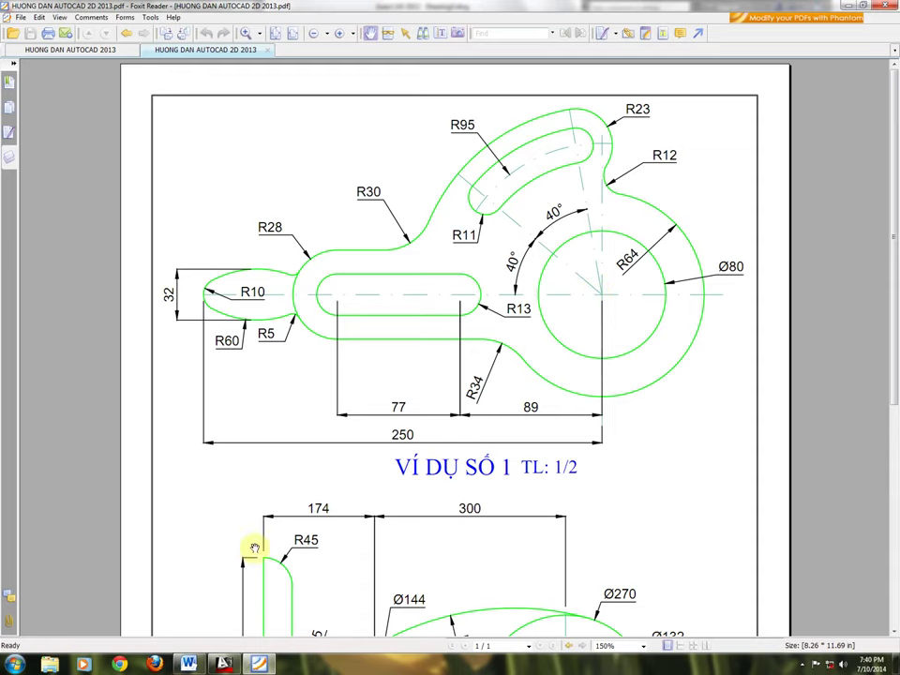
key(alt+Tab)
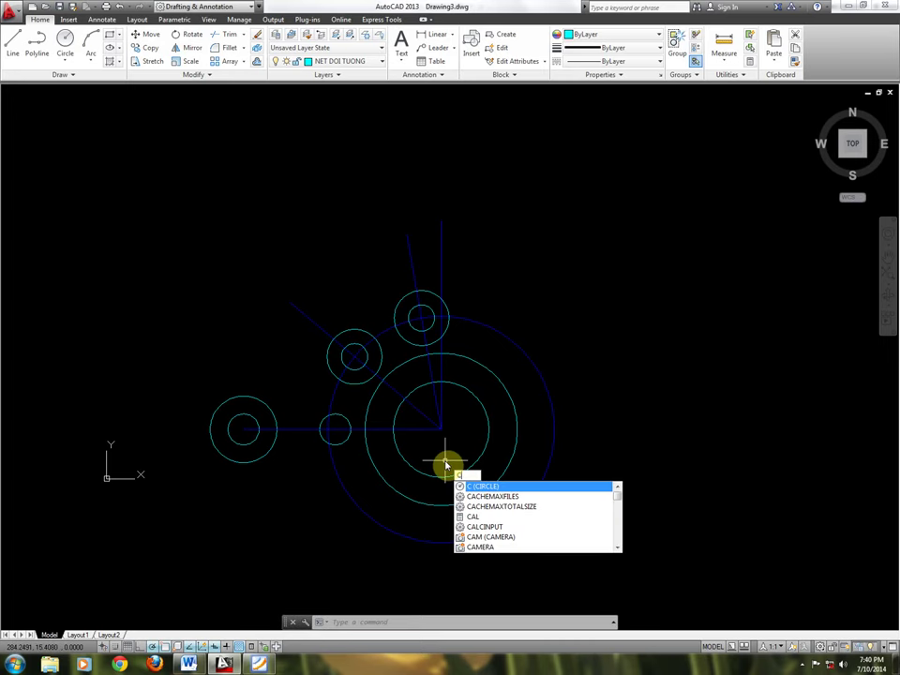
Draw a radius-118 circle from the main centre, touching the top pair's outer edge.
key(Return)
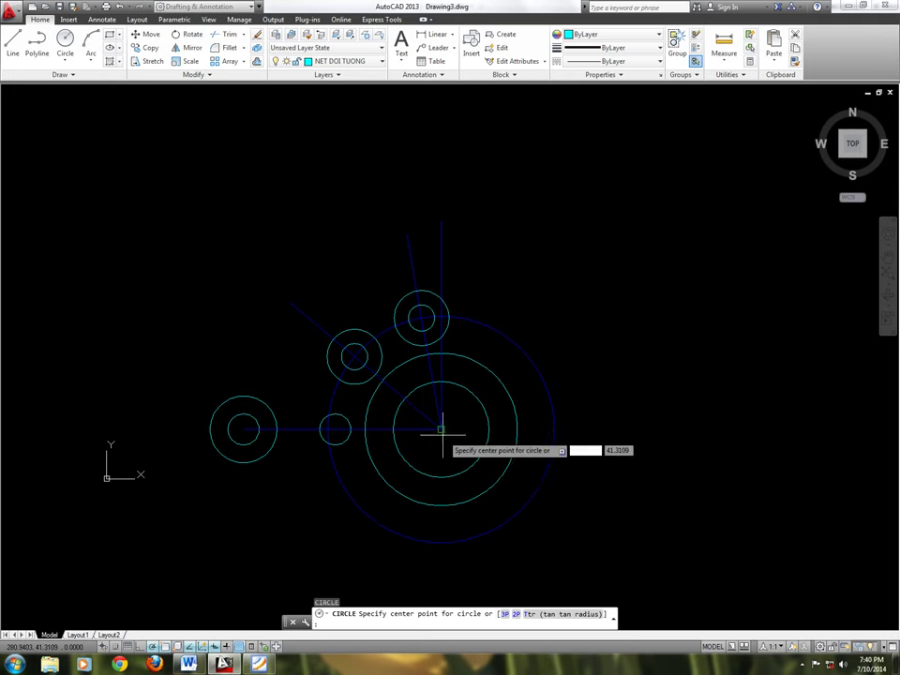
scroll(439, 430, up, 2)
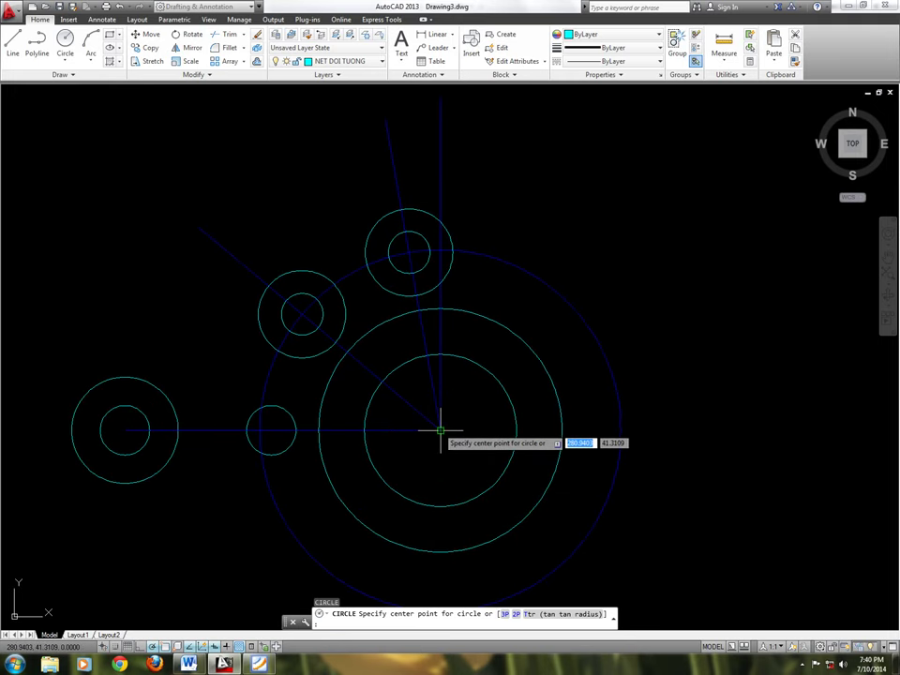
click(440, 430)
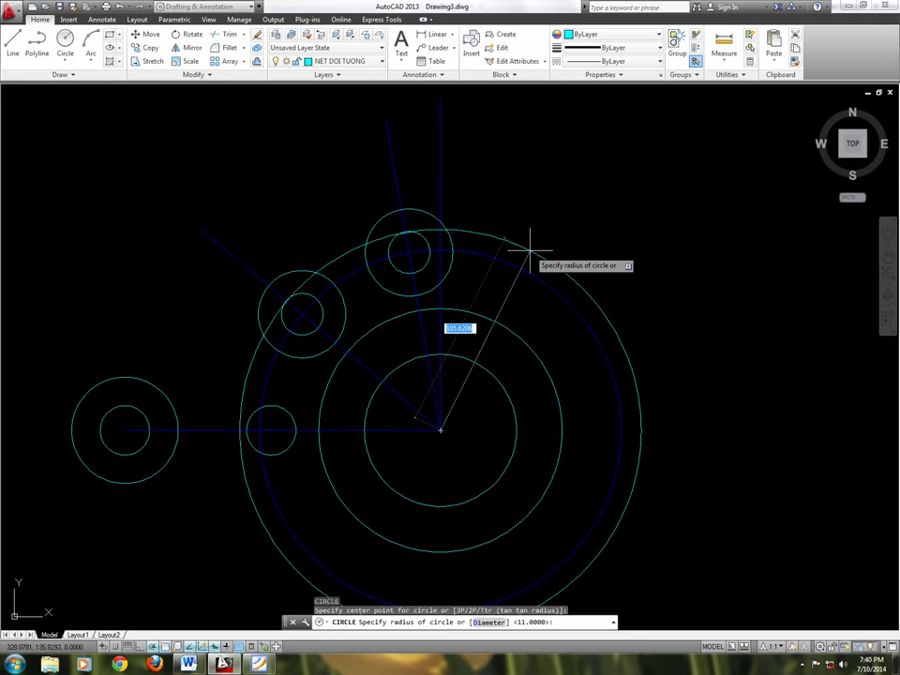
scroll(361, 200, up, 2)
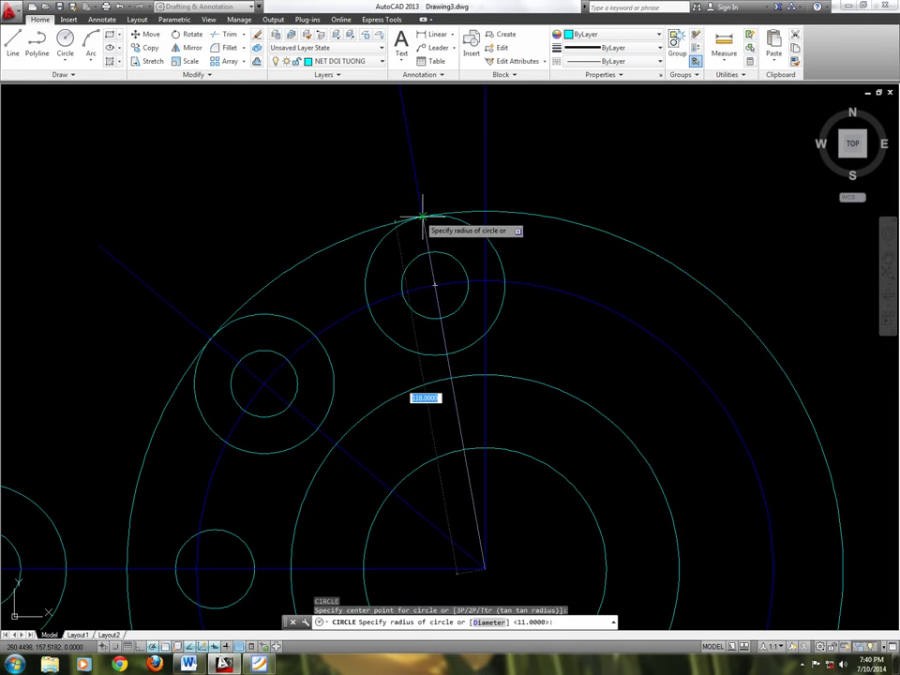
click(423, 216)
scroll(500, 251, down, 2)
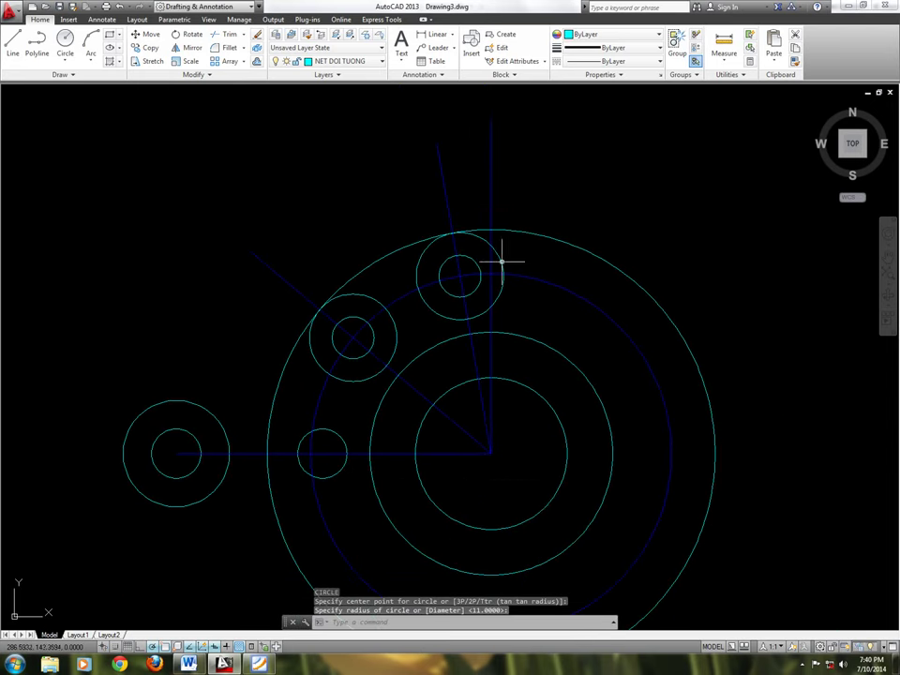
Add two more concentric circles touching the top small circle (R106) and the pair's lower edge.
text(c)
key(Return)
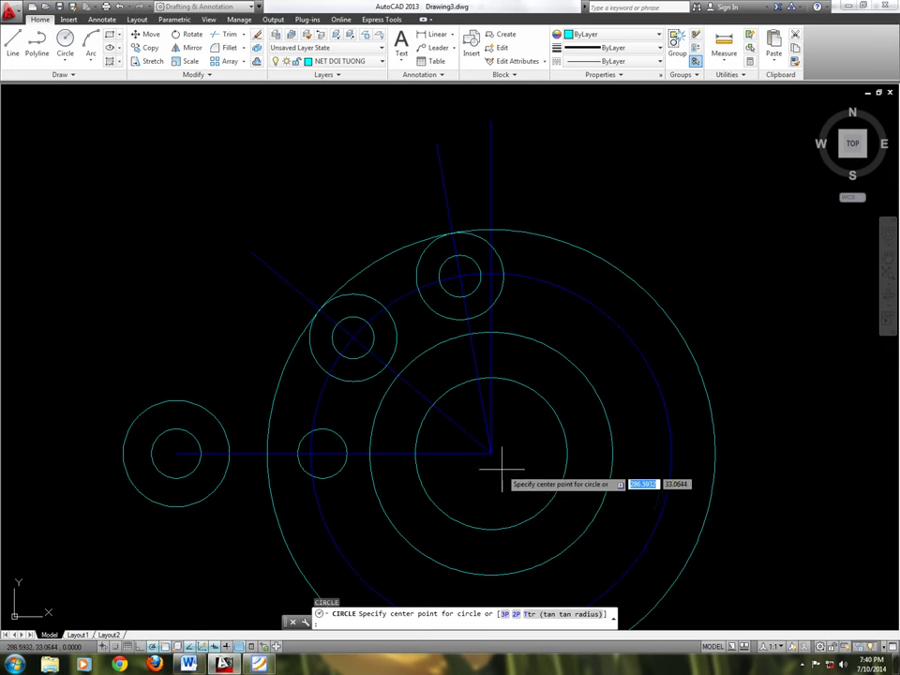
click(490, 453)
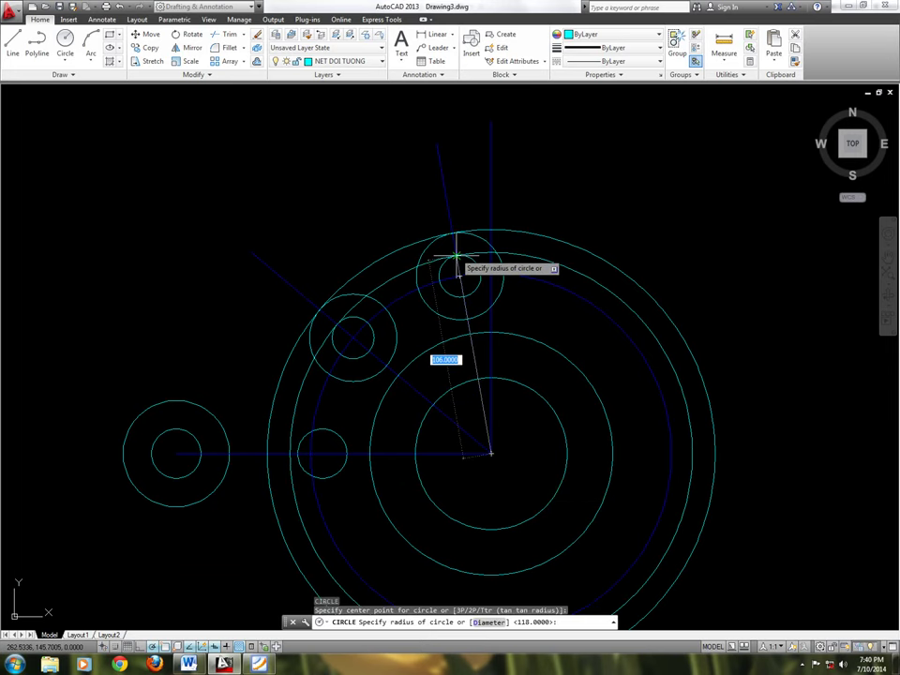
click(456, 255)
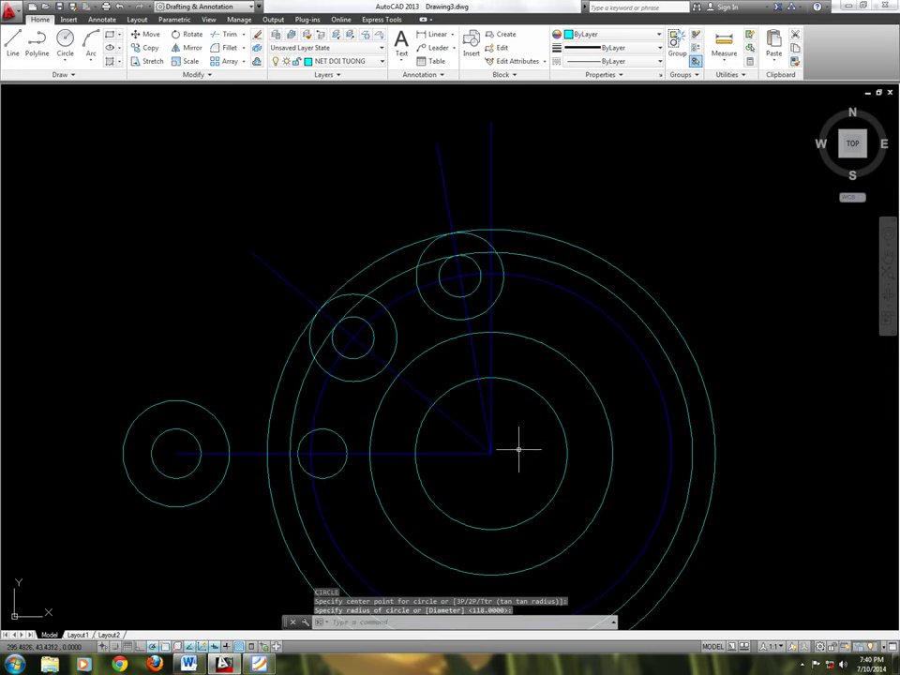
key(Return)
click(490, 454)
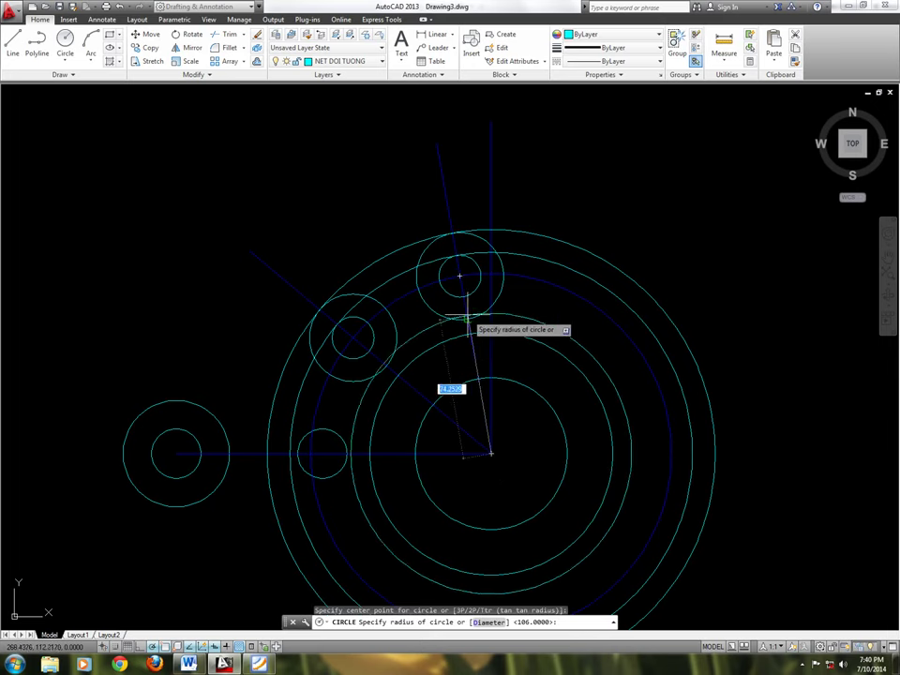
click(460, 296)
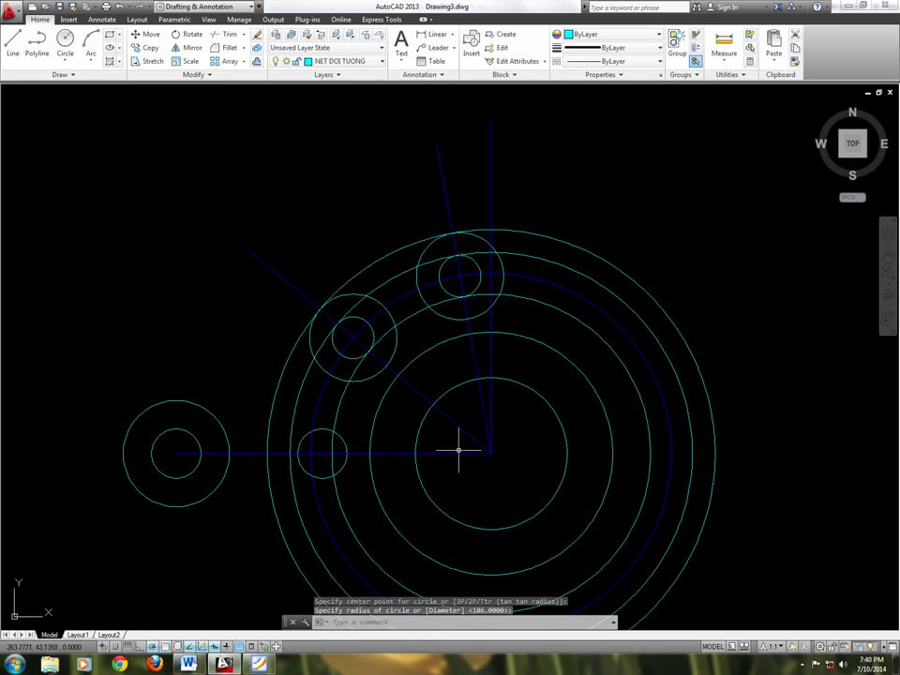
click(263, 664)
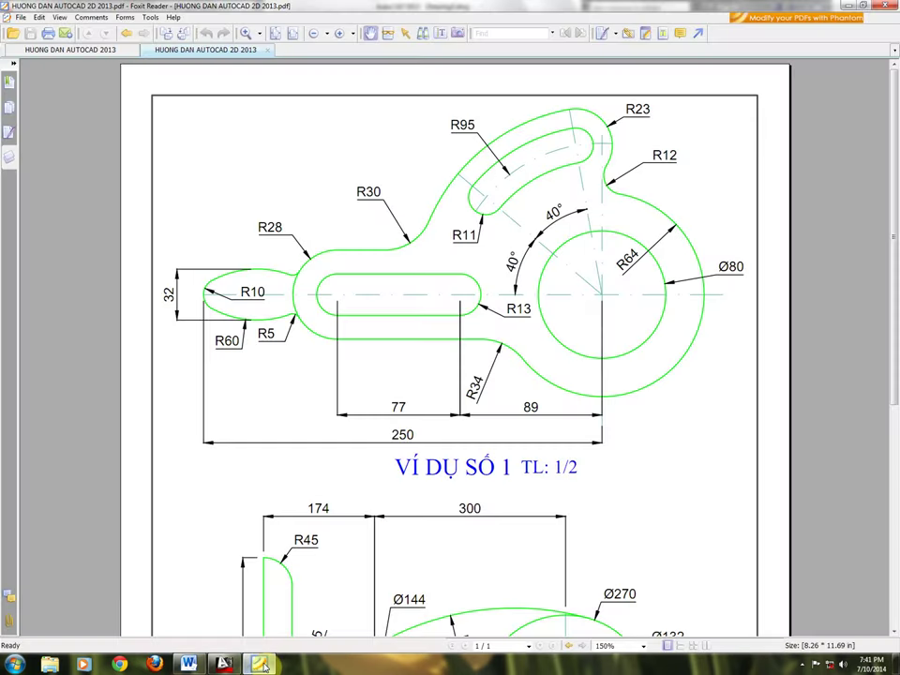
Trim the four outer concentric circles back to their upper-left arcs.
click(264, 665)
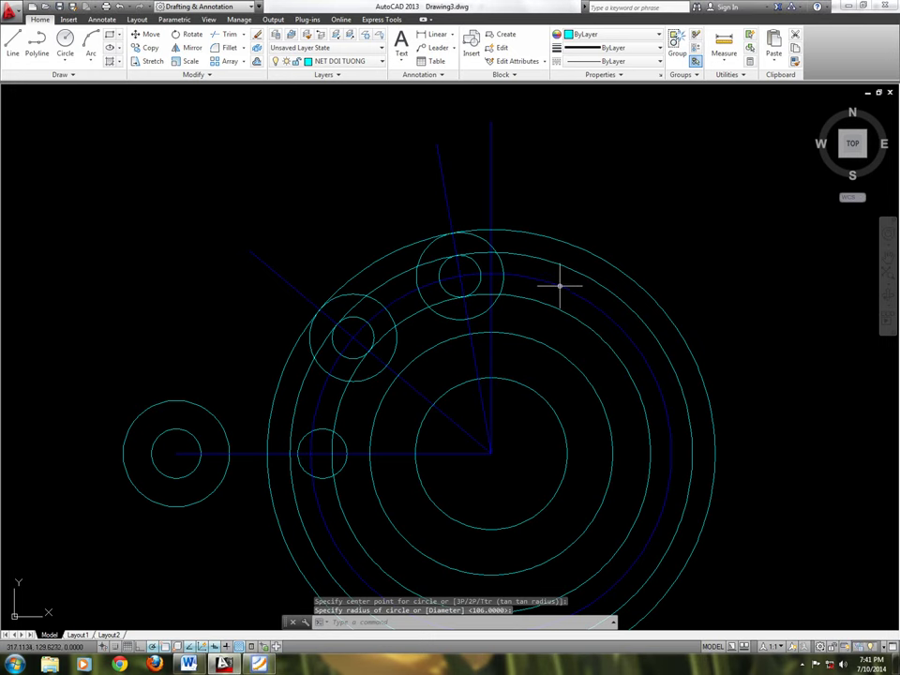
middle_drag(560, 280, 559, 198)
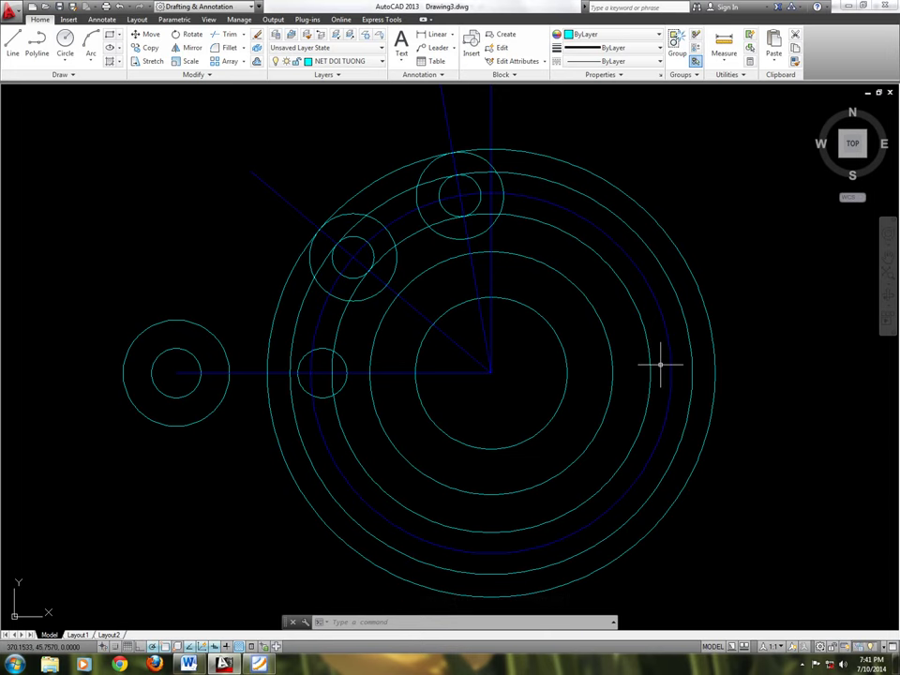
text(TR)
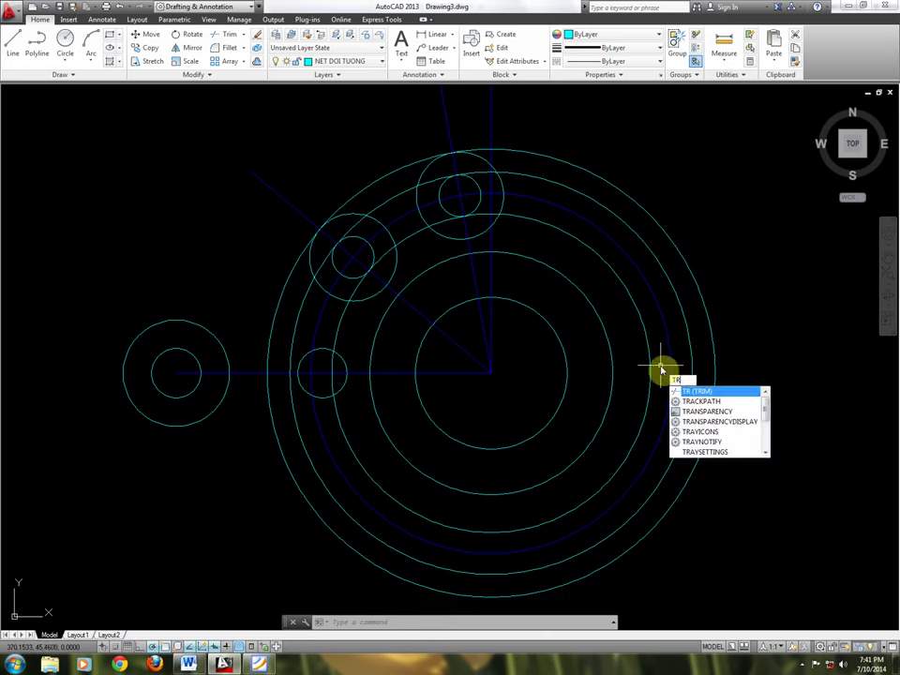
key(Return)
key(Return)
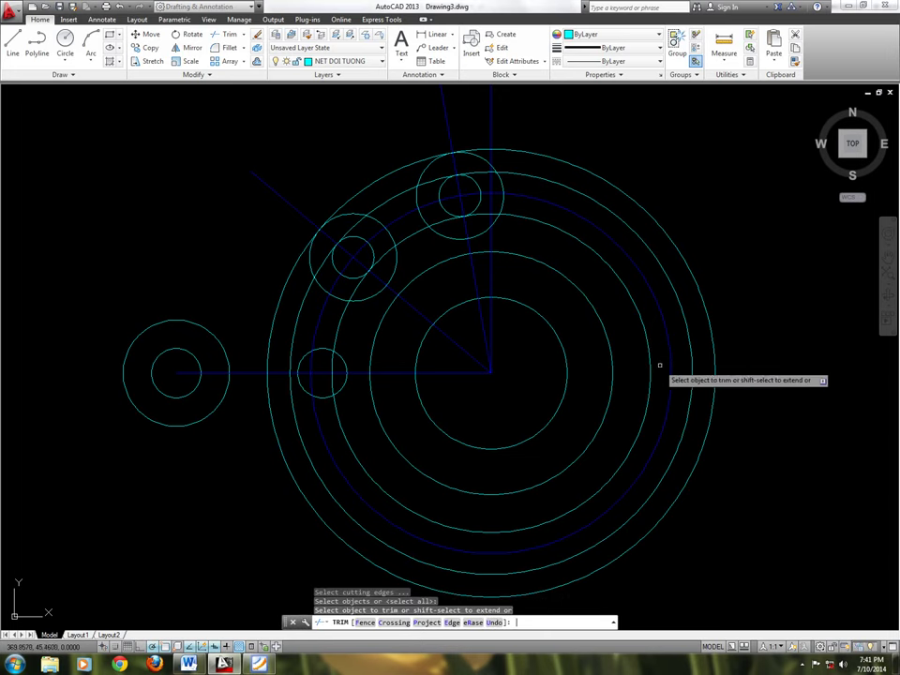
click(620, 190)
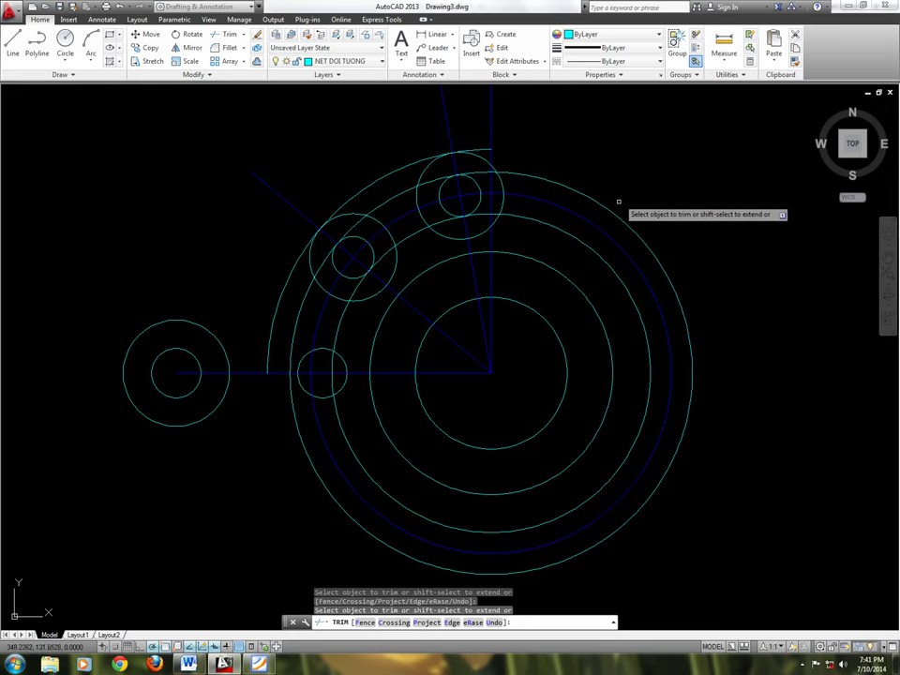
click(617, 215)
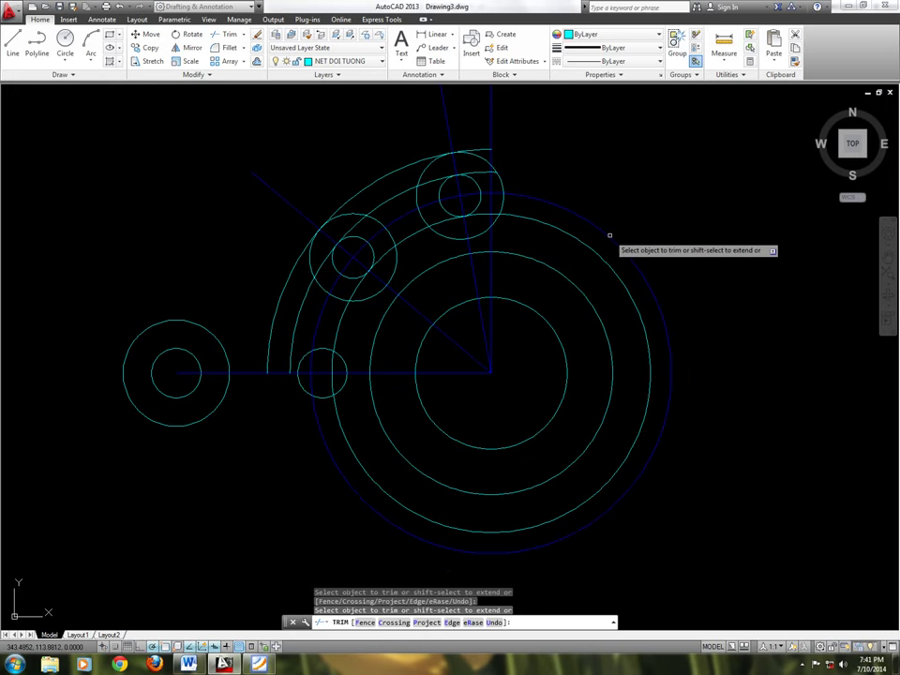
click(609, 235)
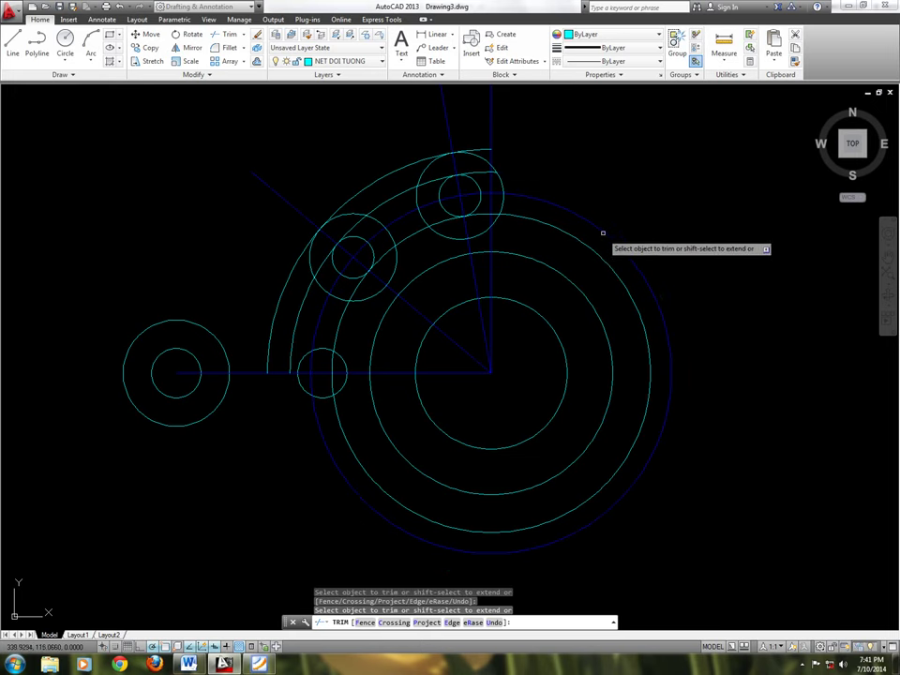
click(594, 251)
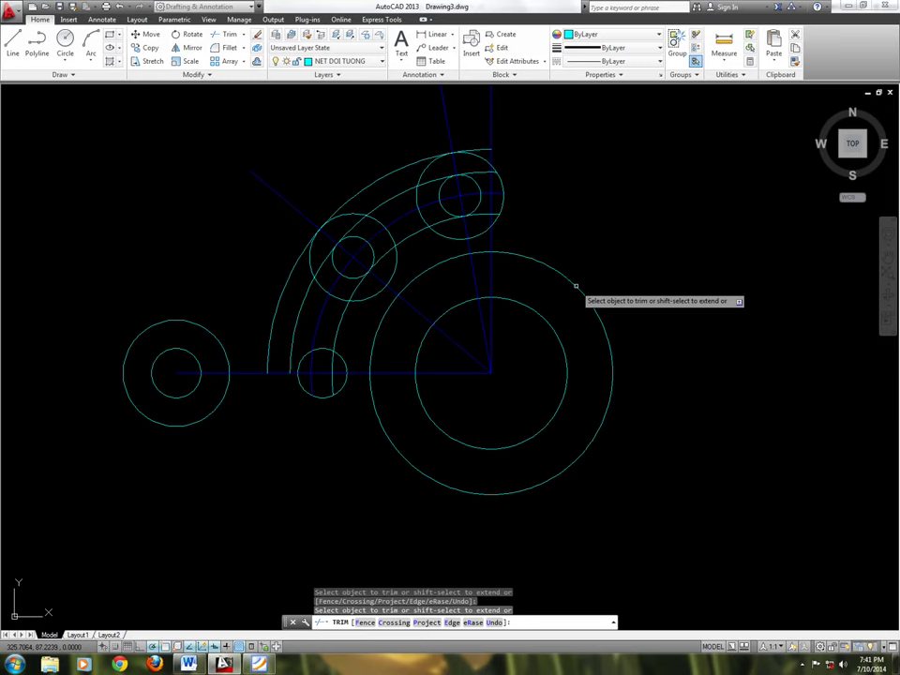
scroll(560, 307, down, 2)
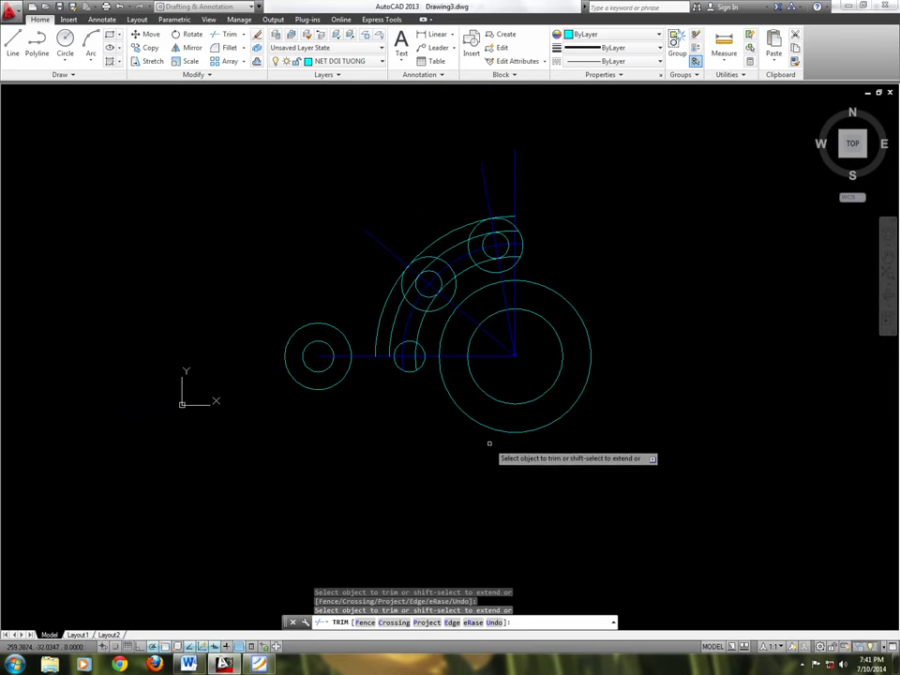
scroll(482, 220, up, 2)
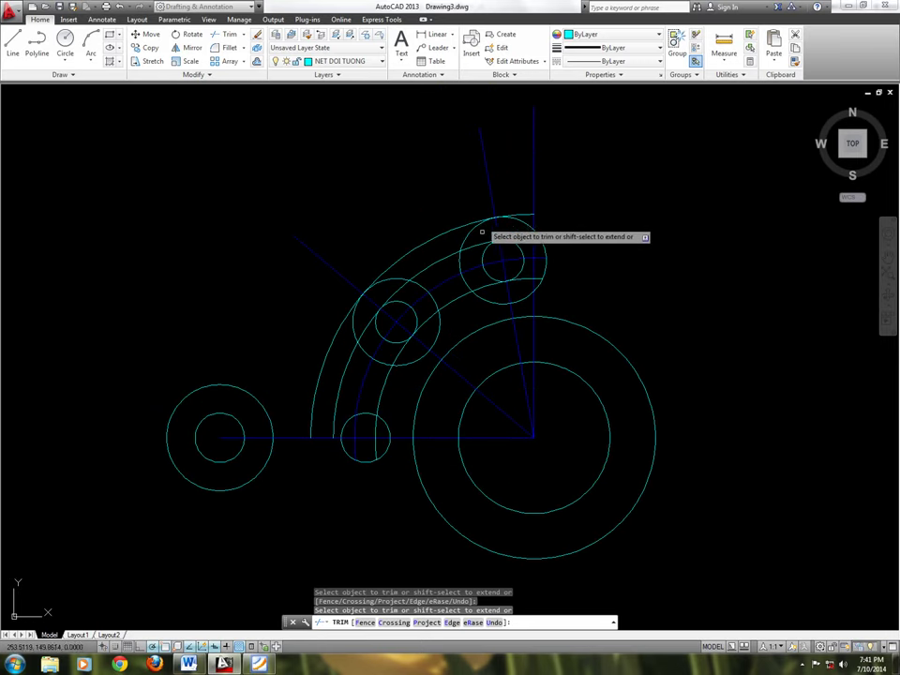
click(265, 664)
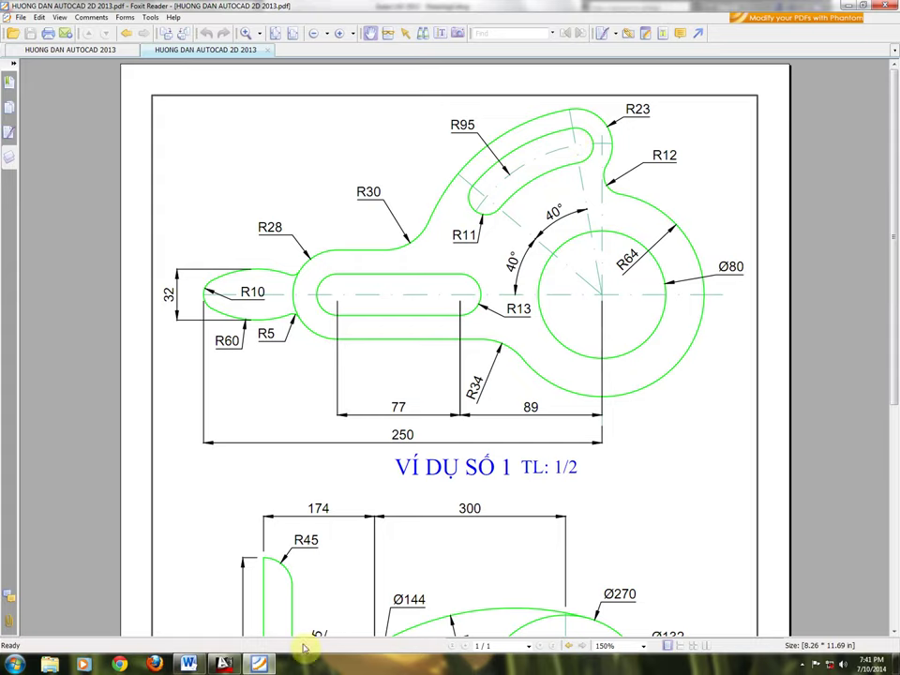
click(262, 664)
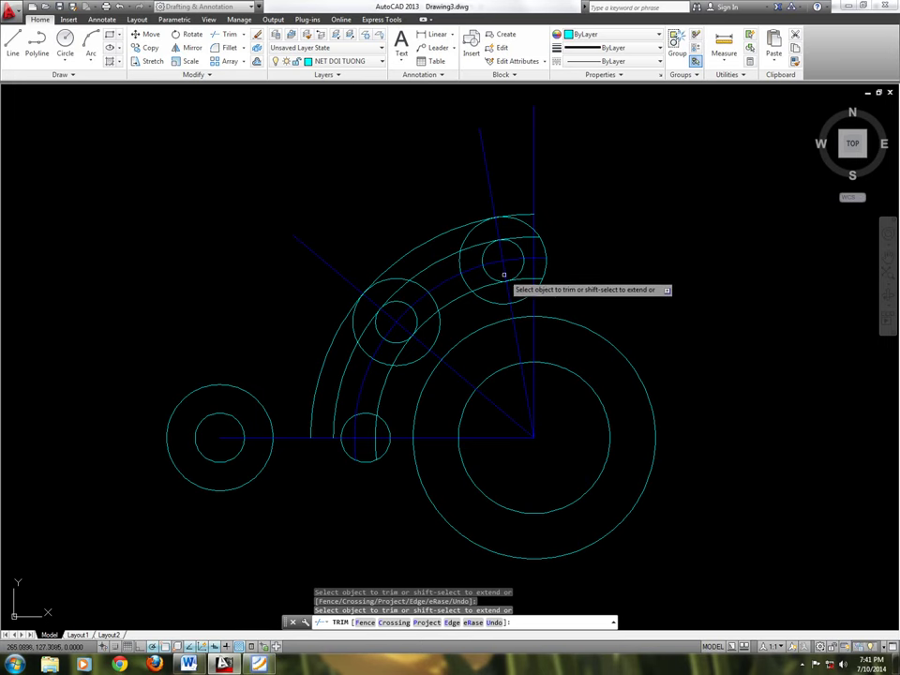
Trim the leftover inner arc pieces and open both R11 circles into the slot's rounded ends.
scroll(510, 257, up, 3)
scroll(548, 217, up, 2)
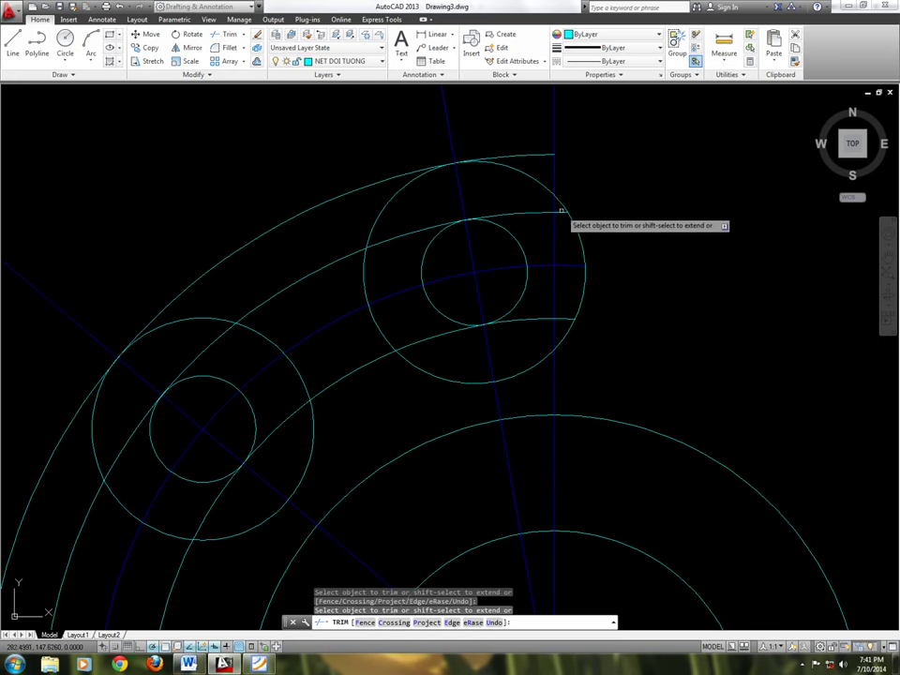
click(543, 215)
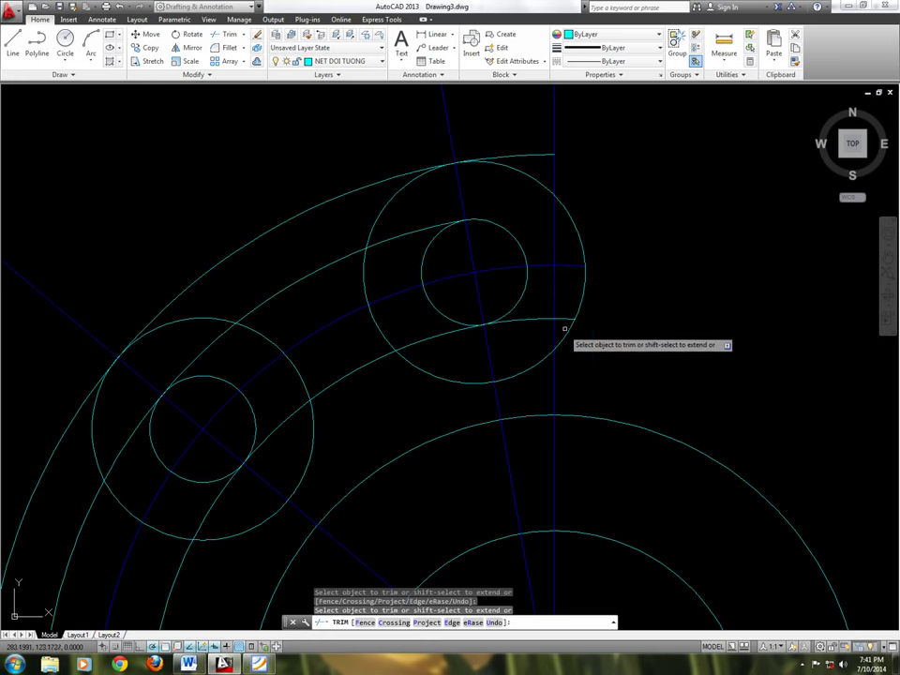
scroll(516, 333, down, 2)
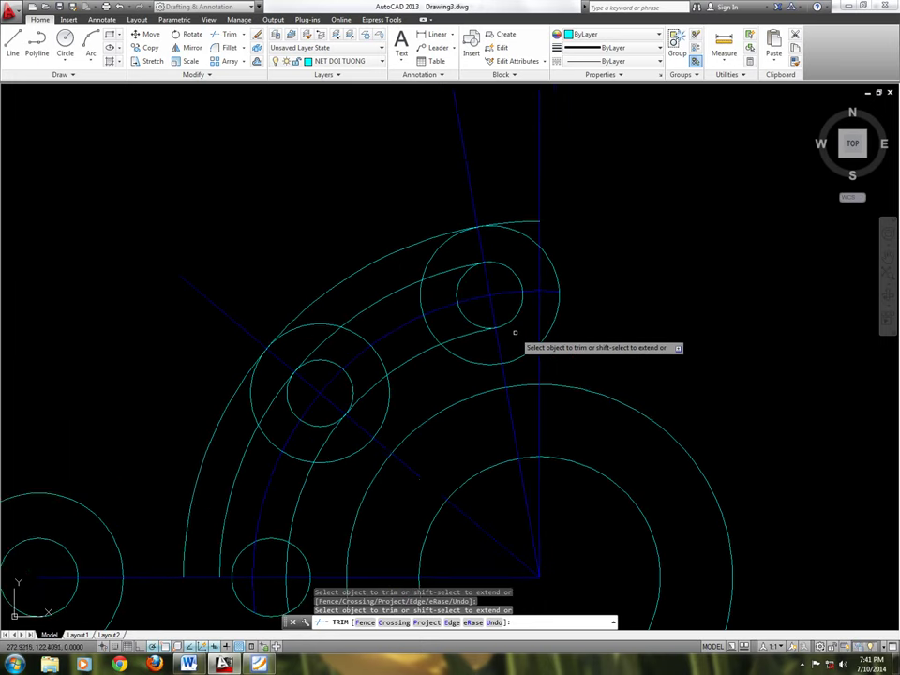
middle_drag(339, 475, 356, 439)
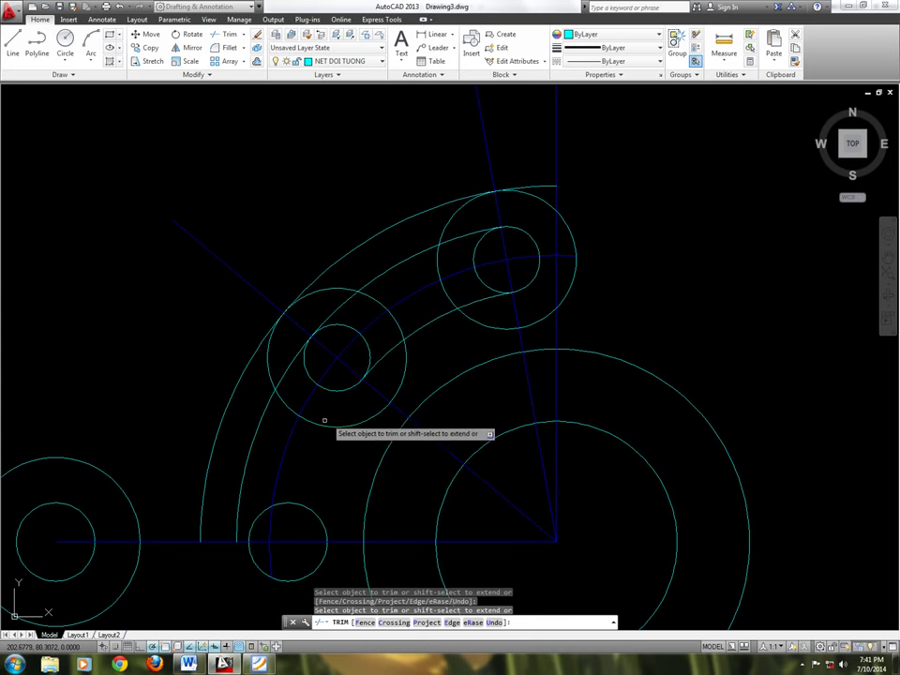
click(253, 530)
click(235, 491)
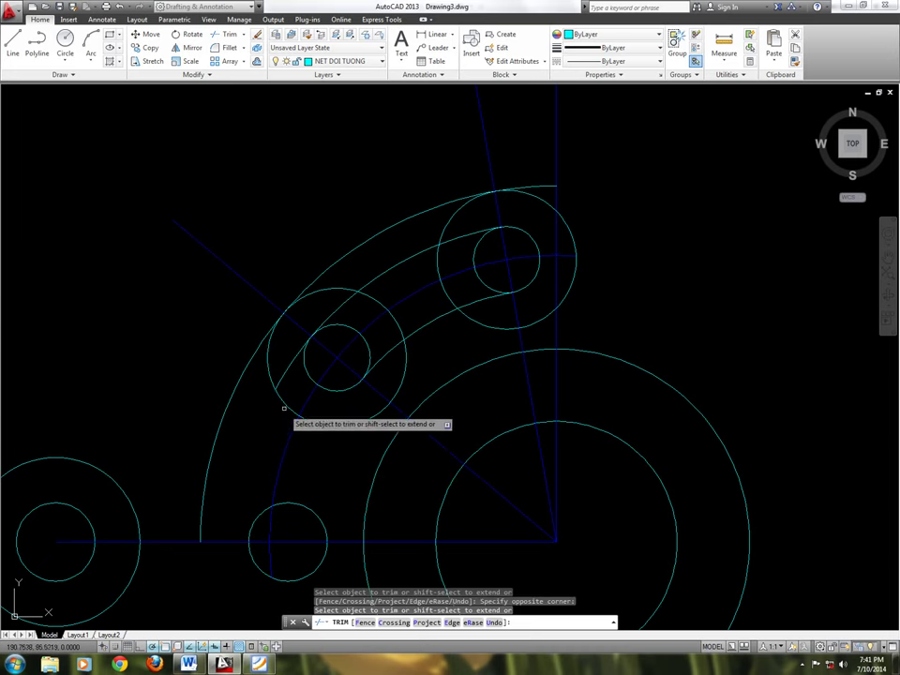
click(284, 373)
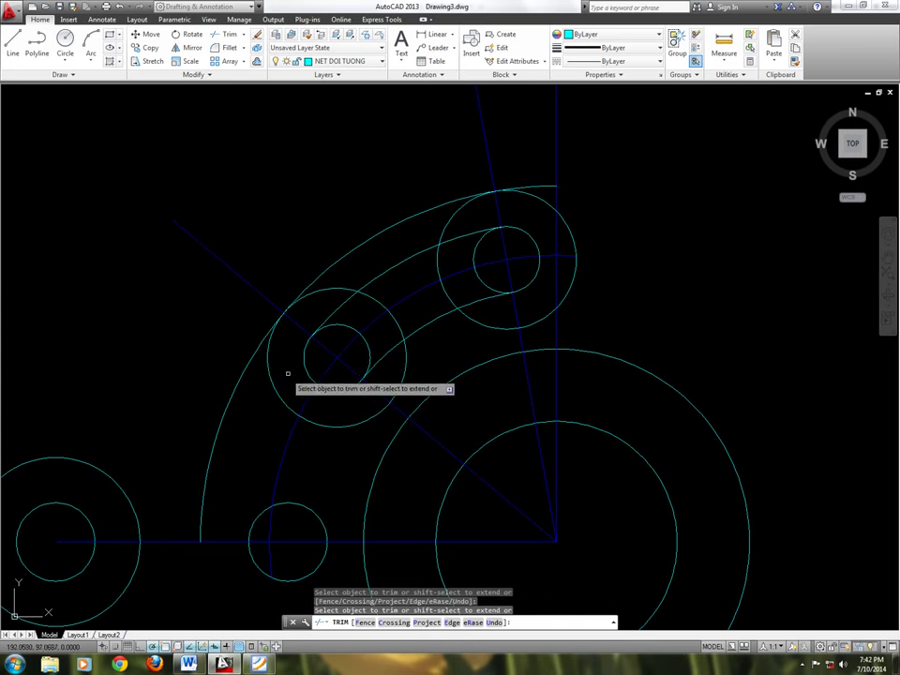
click(339, 325)
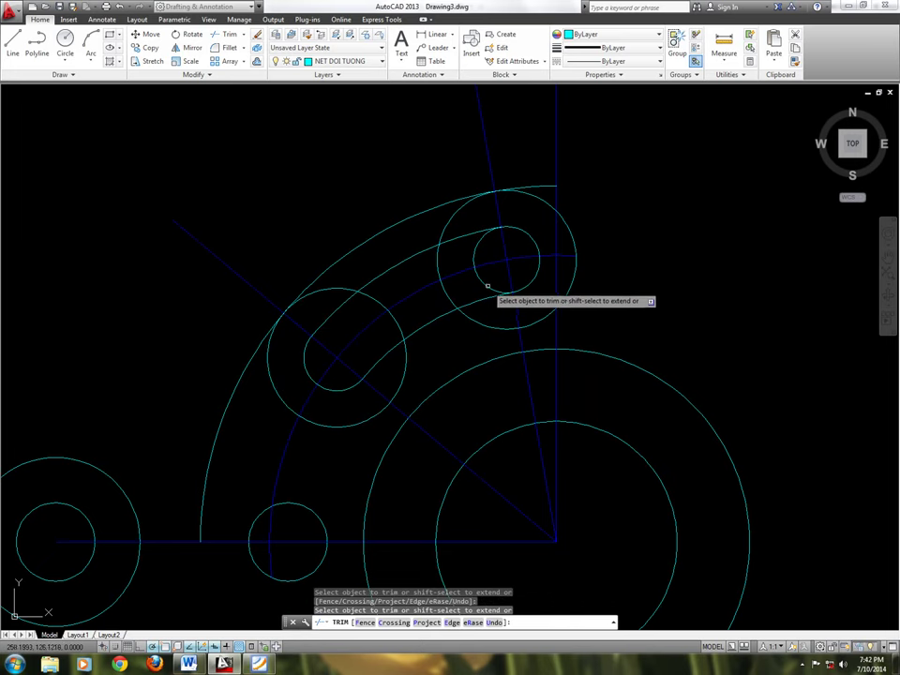
click(475, 254)
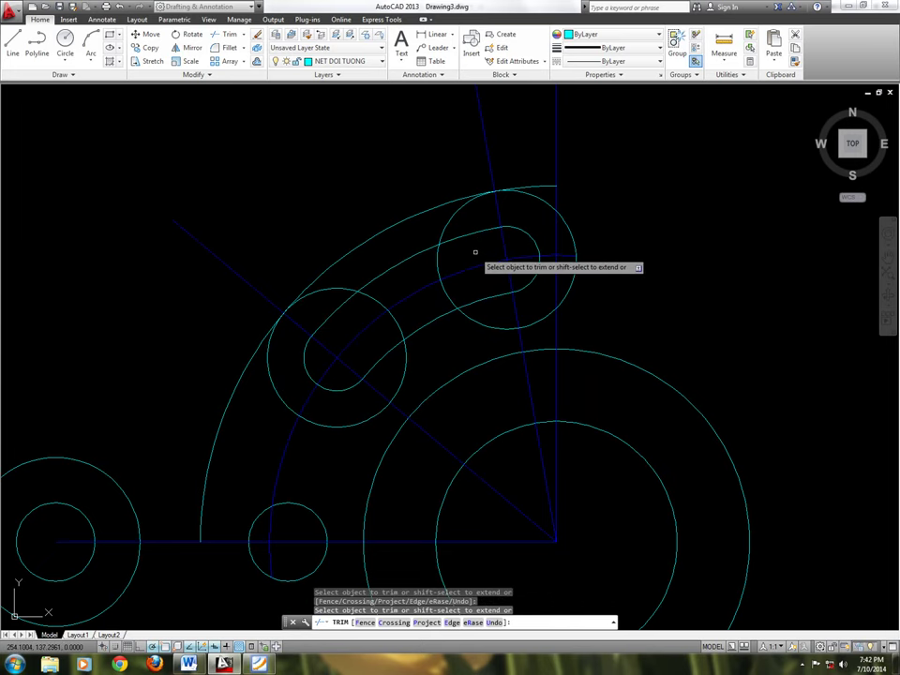
right_click(496, 263)
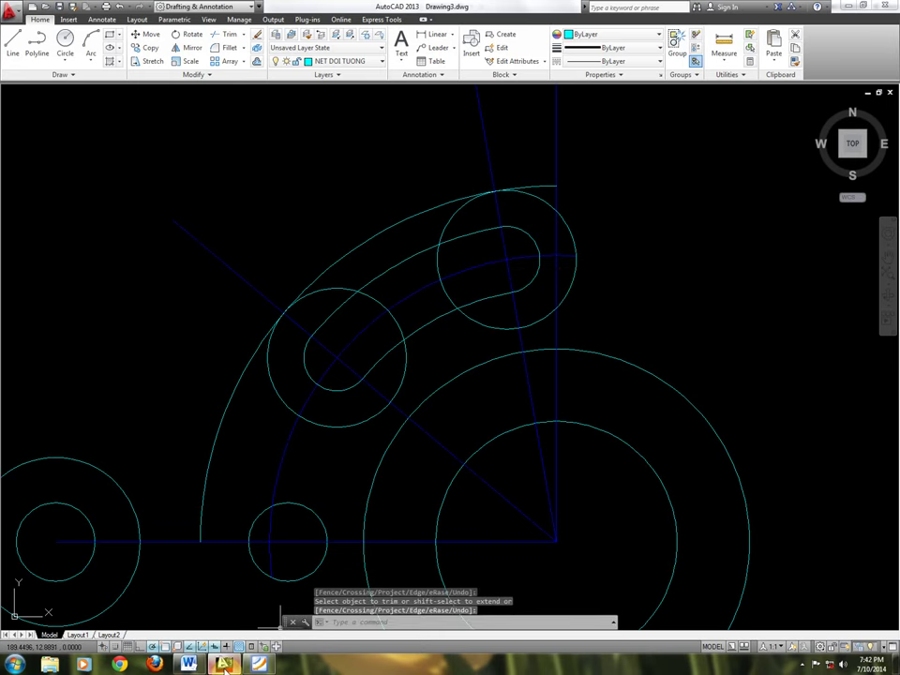
mouse_move(223, 665)
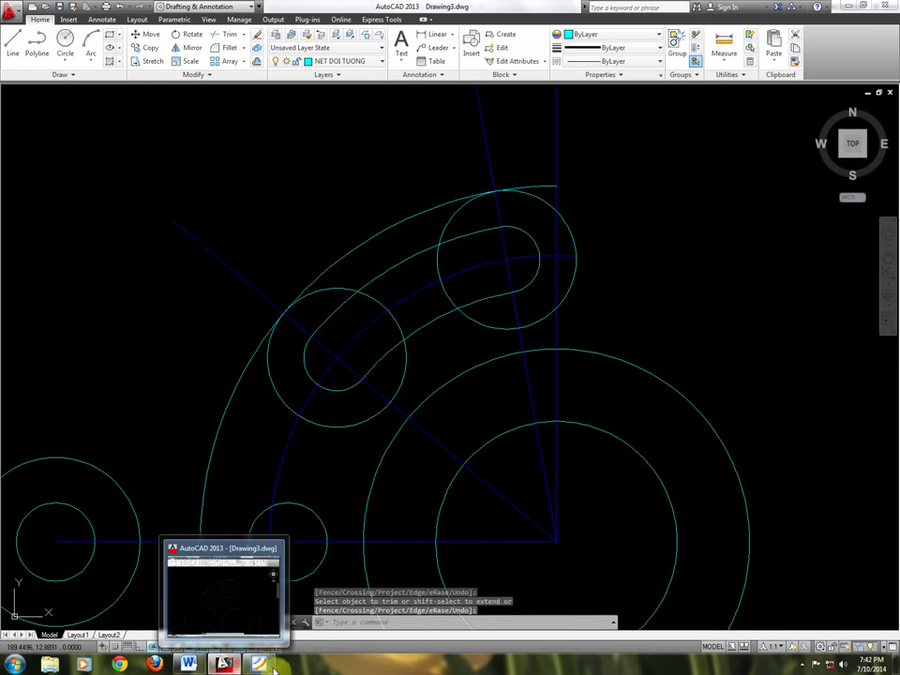
click(258, 664)
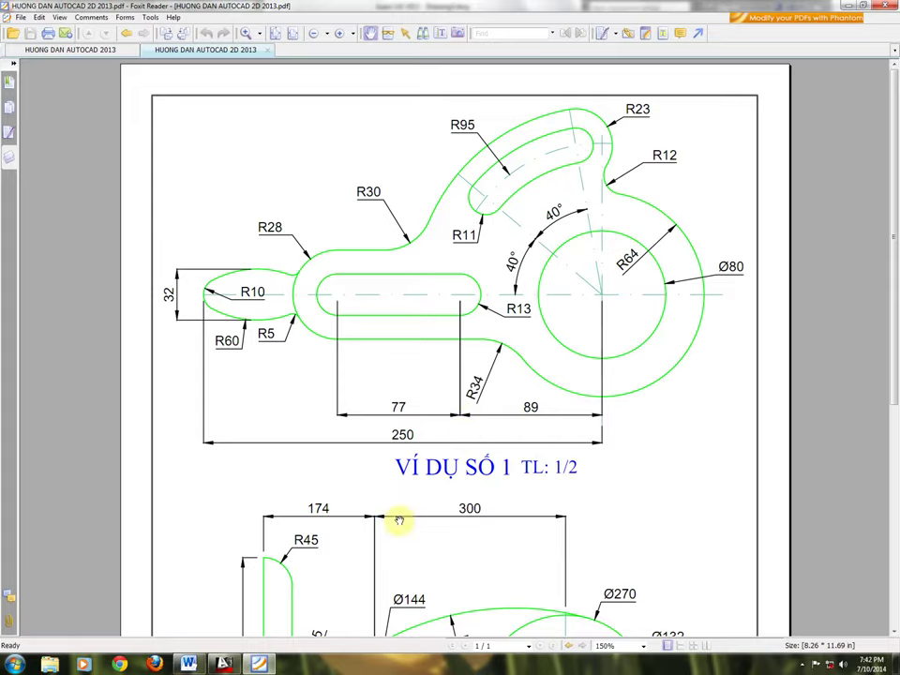
click(270, 662)
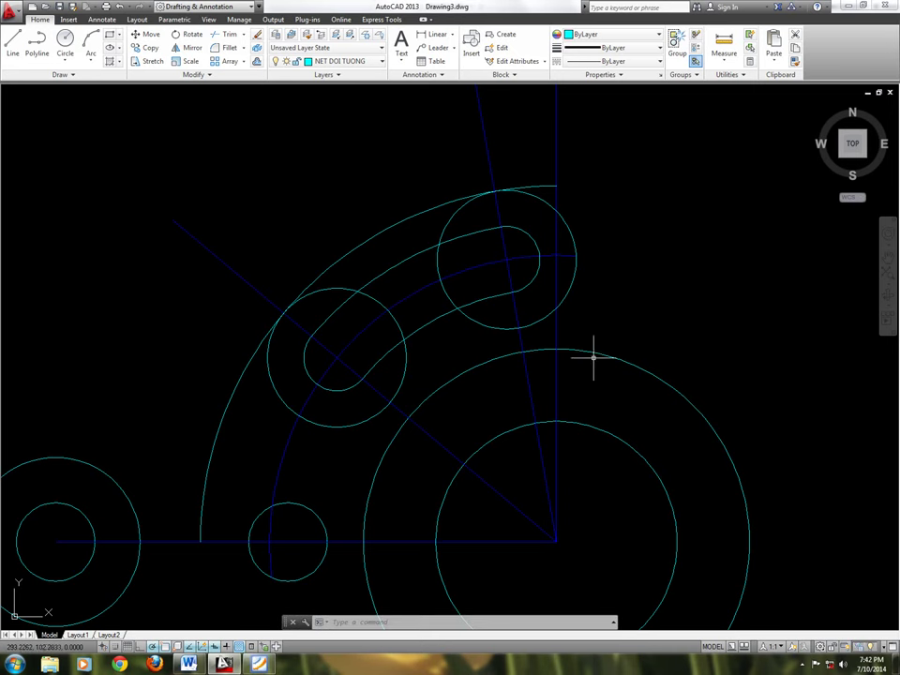
text(F)
Fillet the upper-right R23 circle to the large outer circle with radius 12.
key(Return)
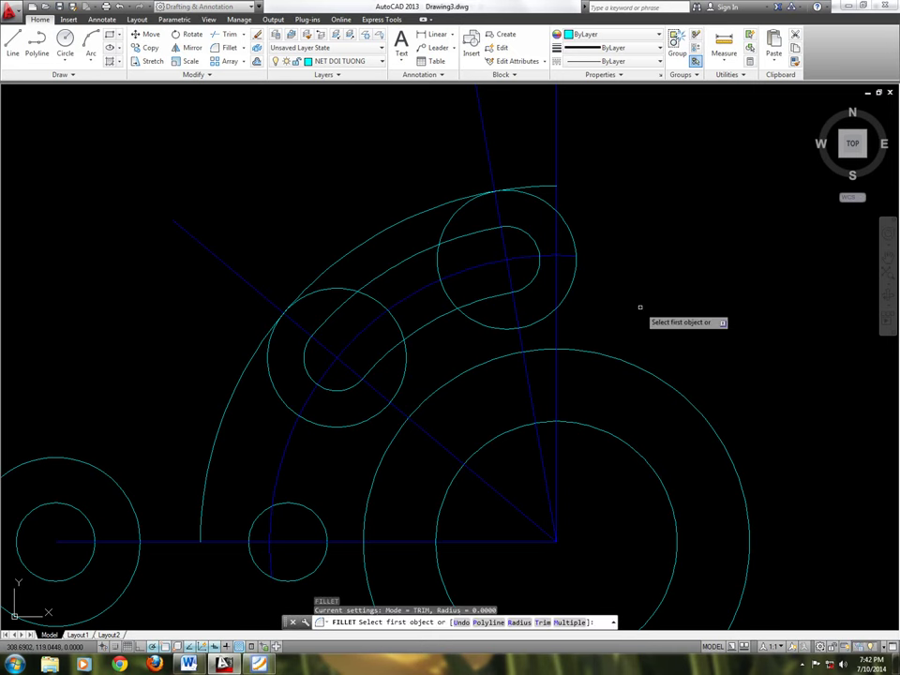
text(R)
key(Return)
text(12)
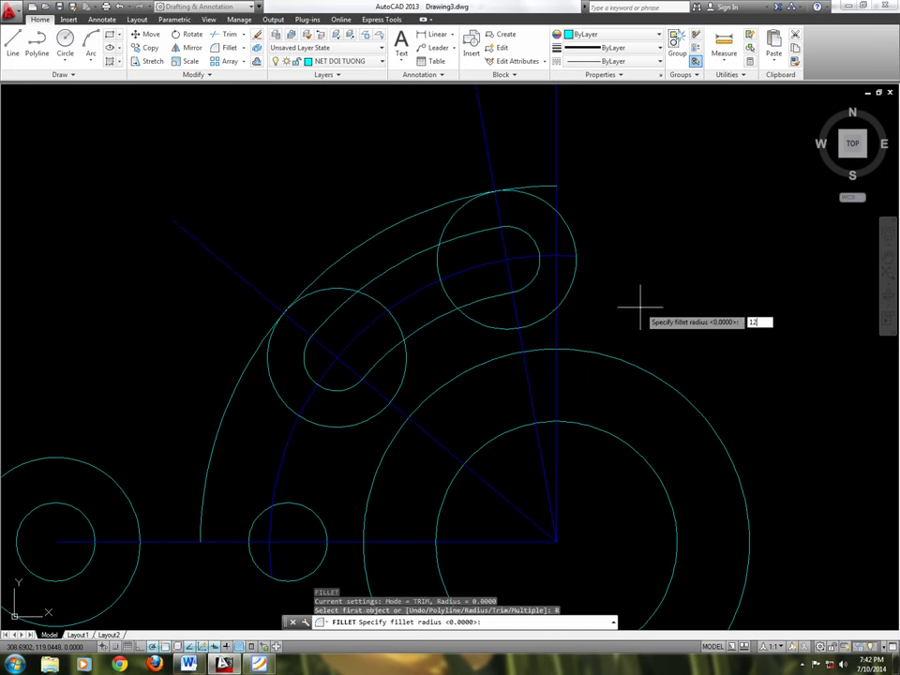
key(Return)
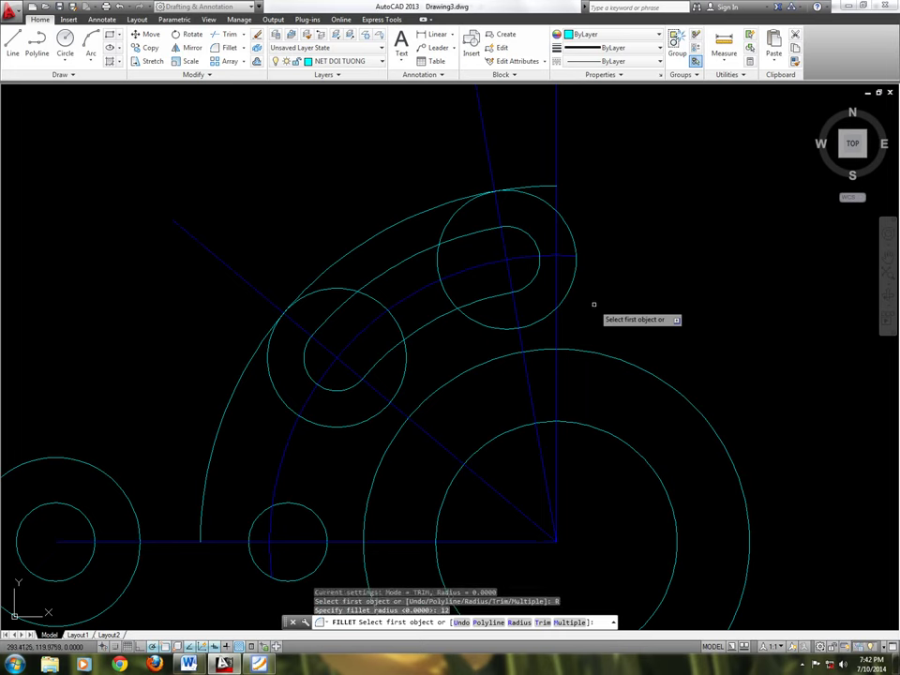
click(569, 285)
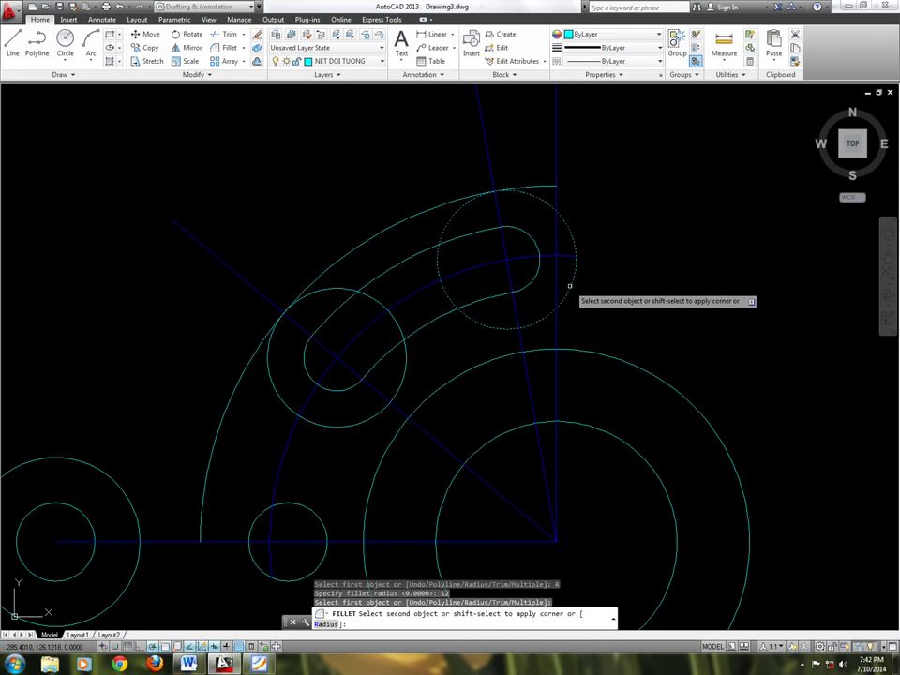
click(592, 351)
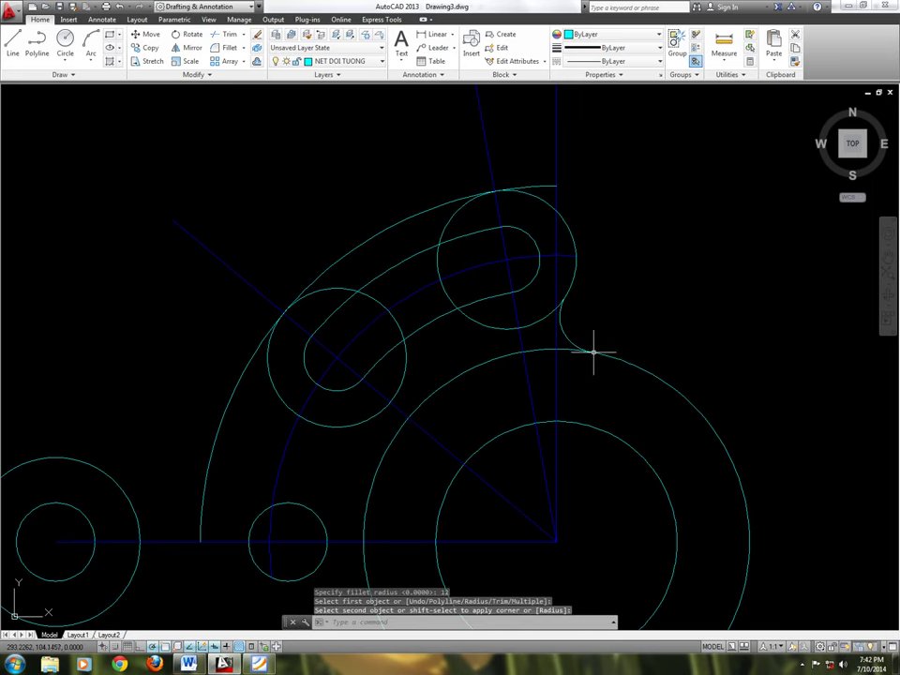
scroll(613, 326, down, 2)
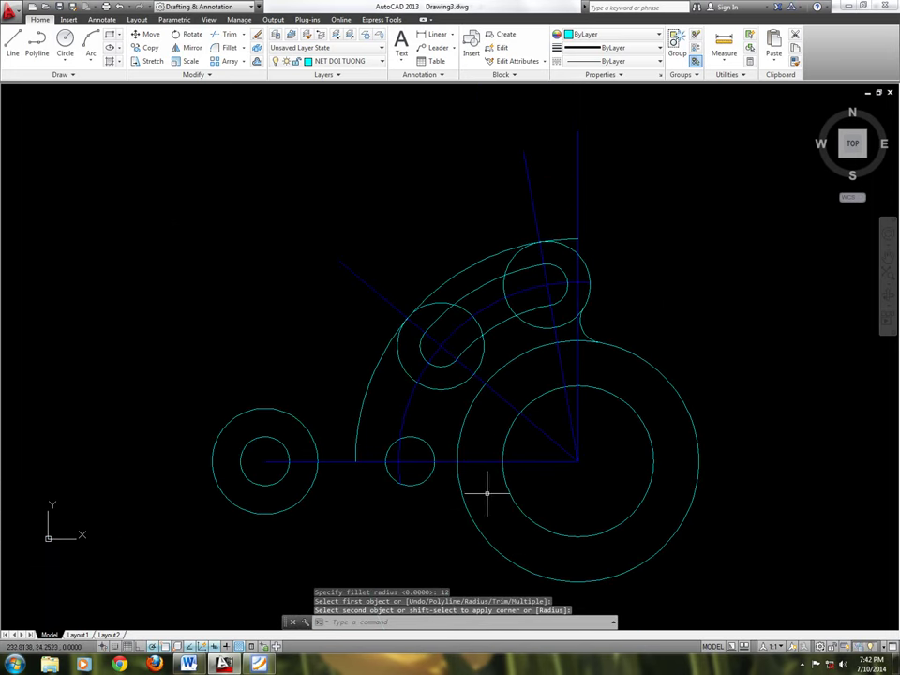
click(261, 664)
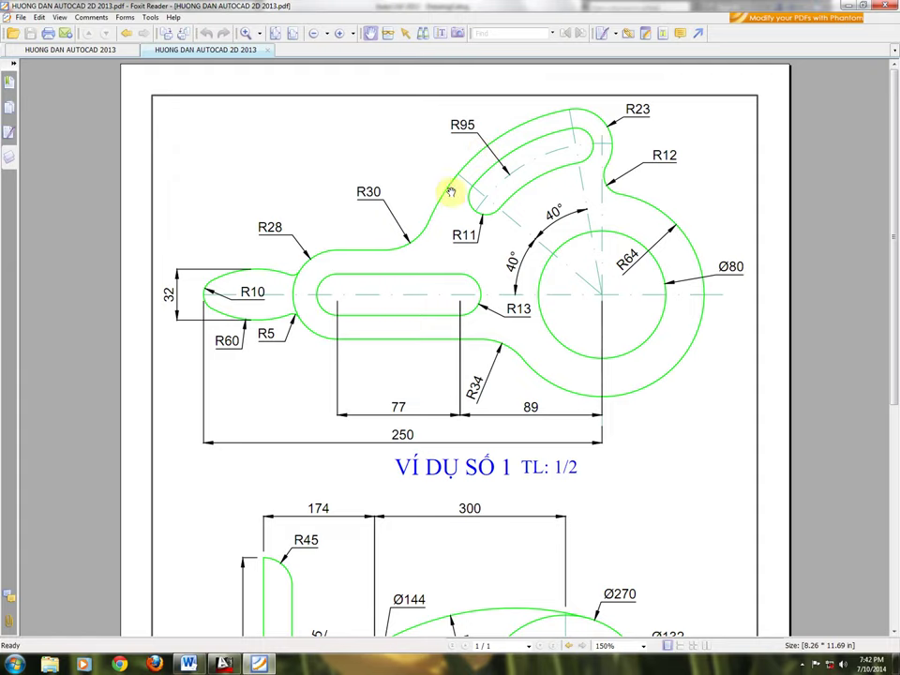
key(alt+Tab)
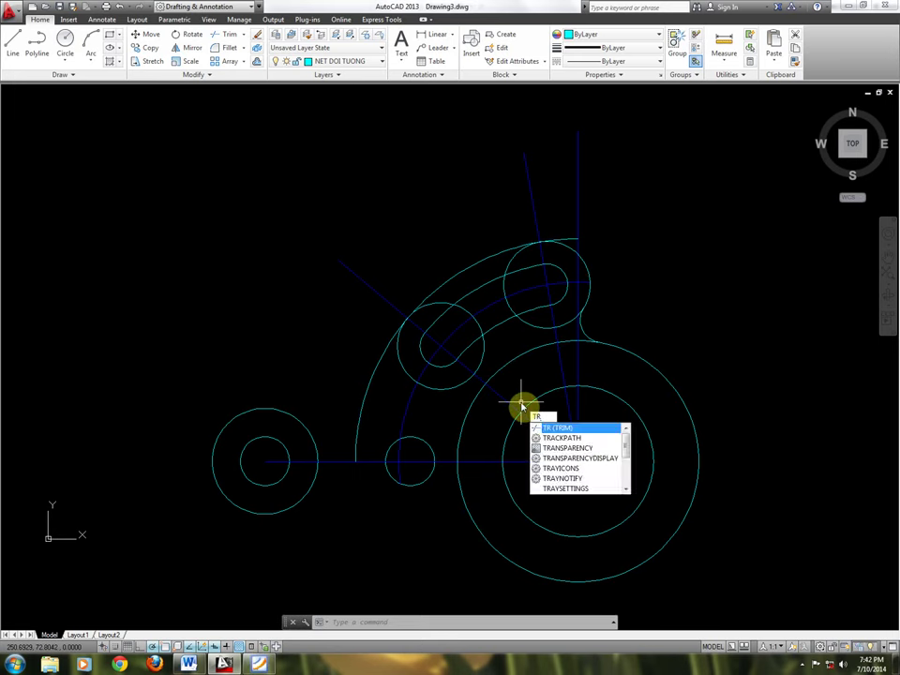
Trim the R23 circles' arcs crossing the curved arm using crossing windows and picks.
key(Return)
key(Return)
scroll(562, 248, up, 2)
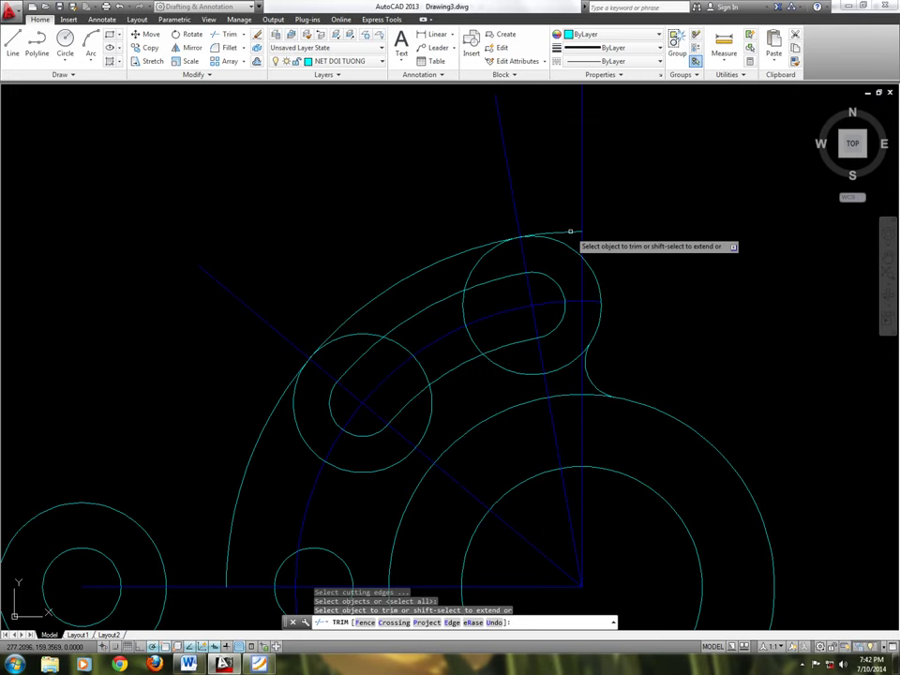
scroll(575, 356, up, 2)
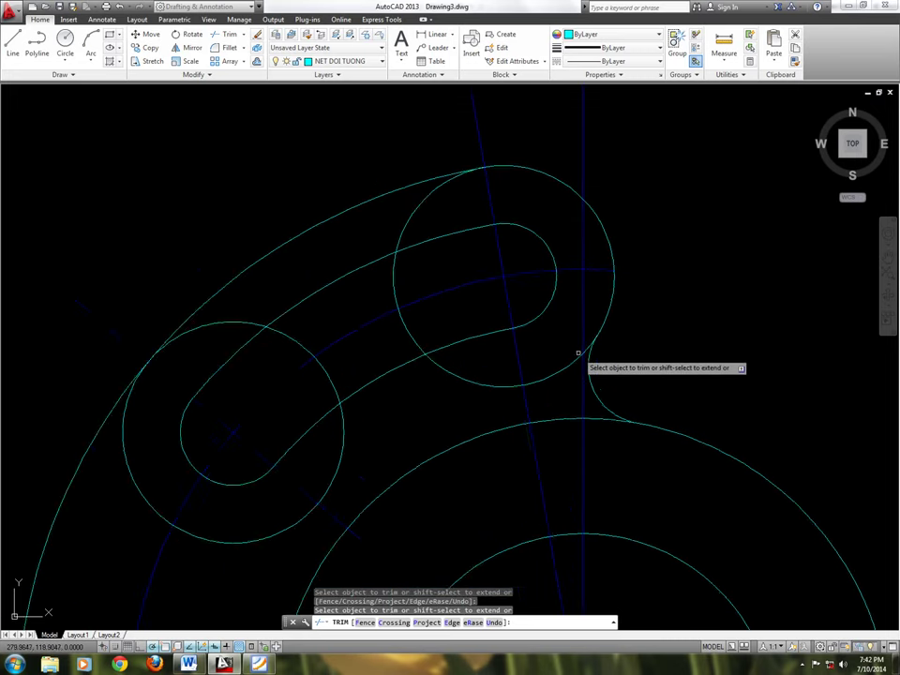
scroll(583, 351, up, 2)
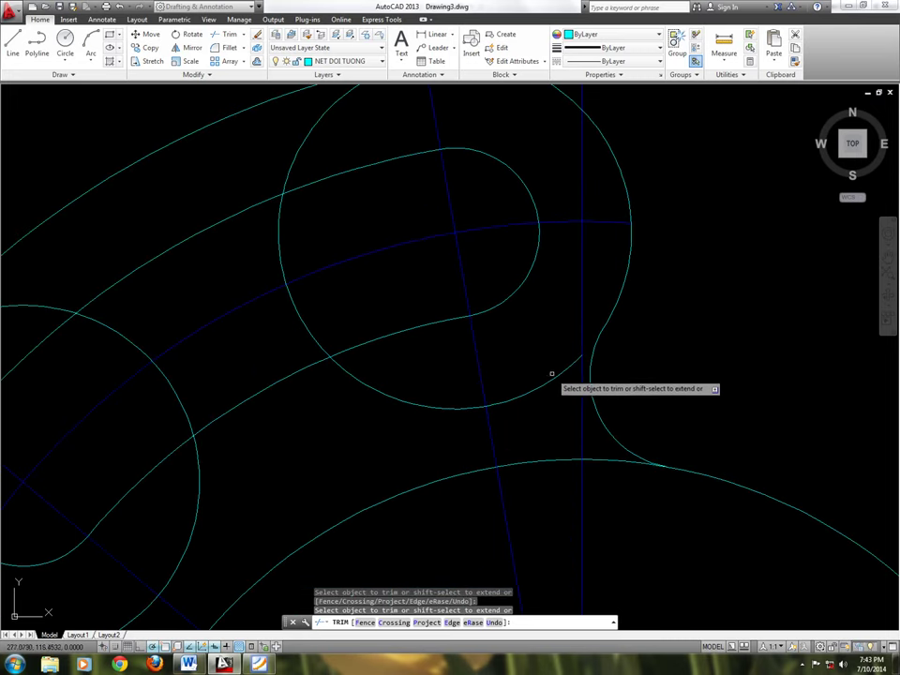
scroll(446, 418, down, 2)
click(403, 384)
click(357, 366)
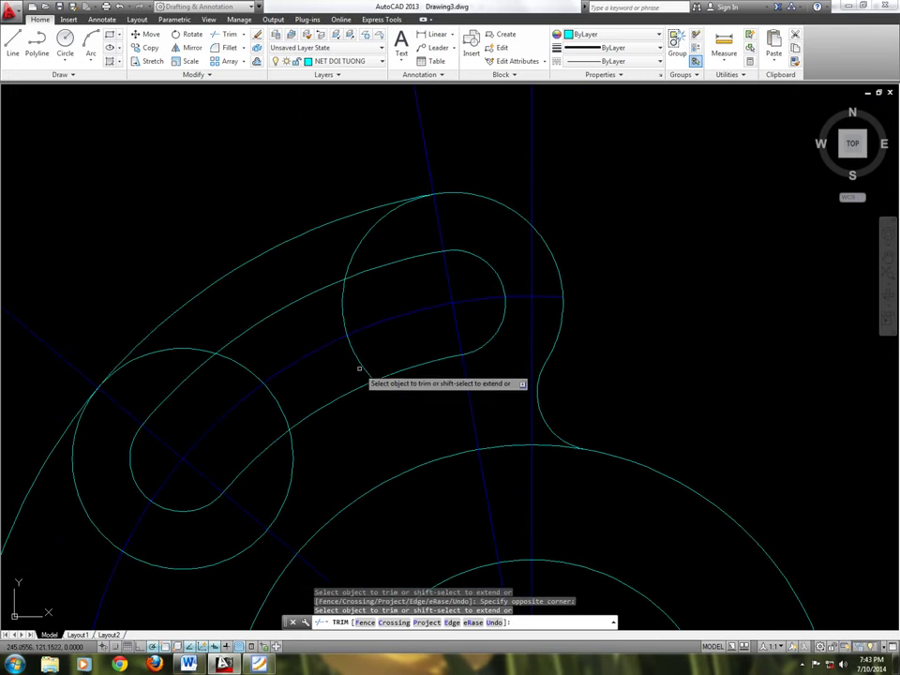
click(355, 354)
click(315, 264)
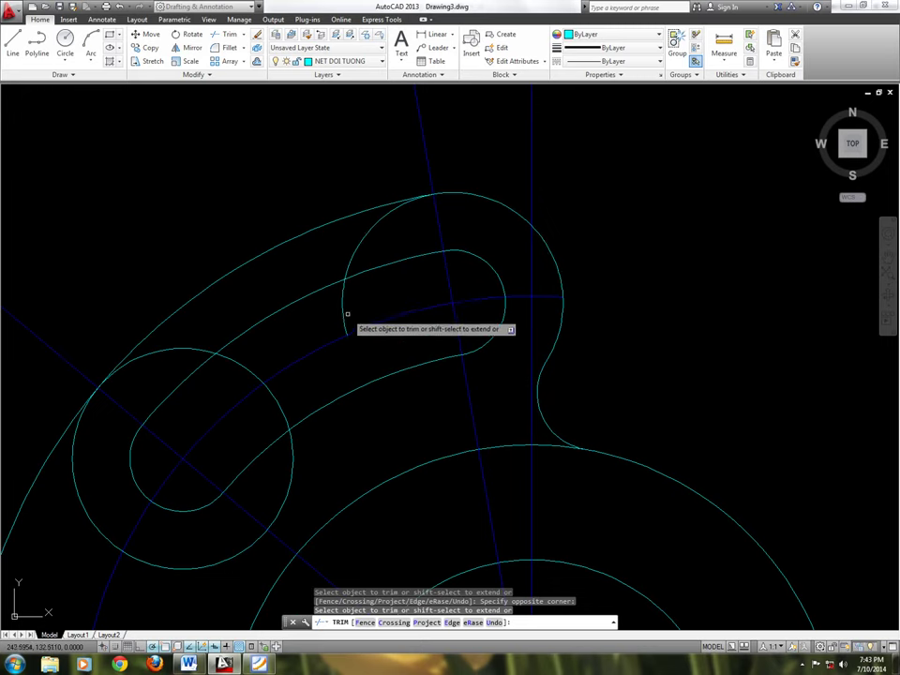
click(361, 243)
click(425, 257)
Trim the remaining arc pieces beside the slot's lower end.
scroll(427, 262, down, 3)
scroll(505, 367, down, 1)
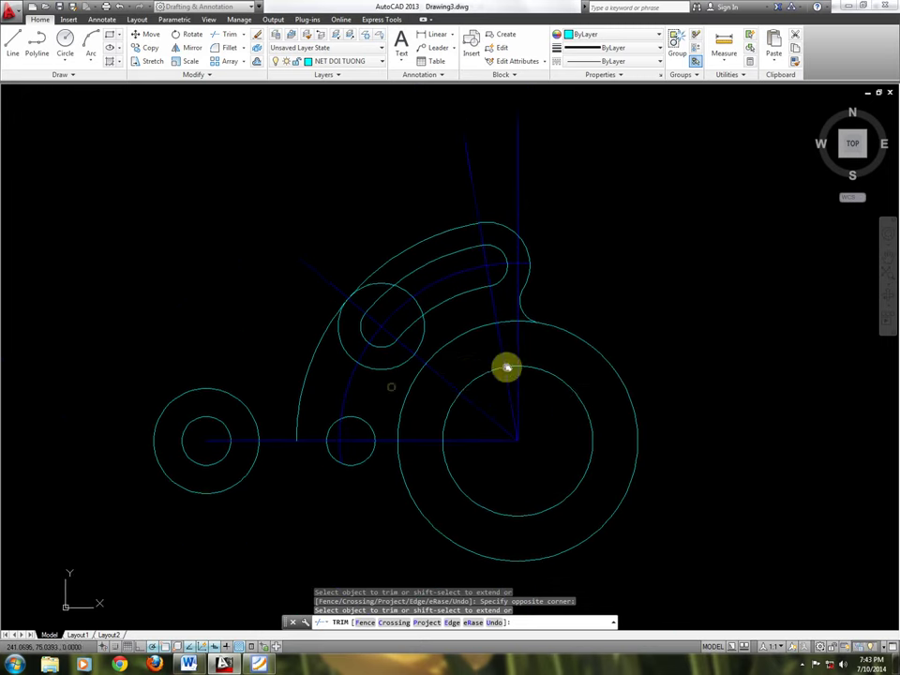
scroll(457, 309, up, 2)
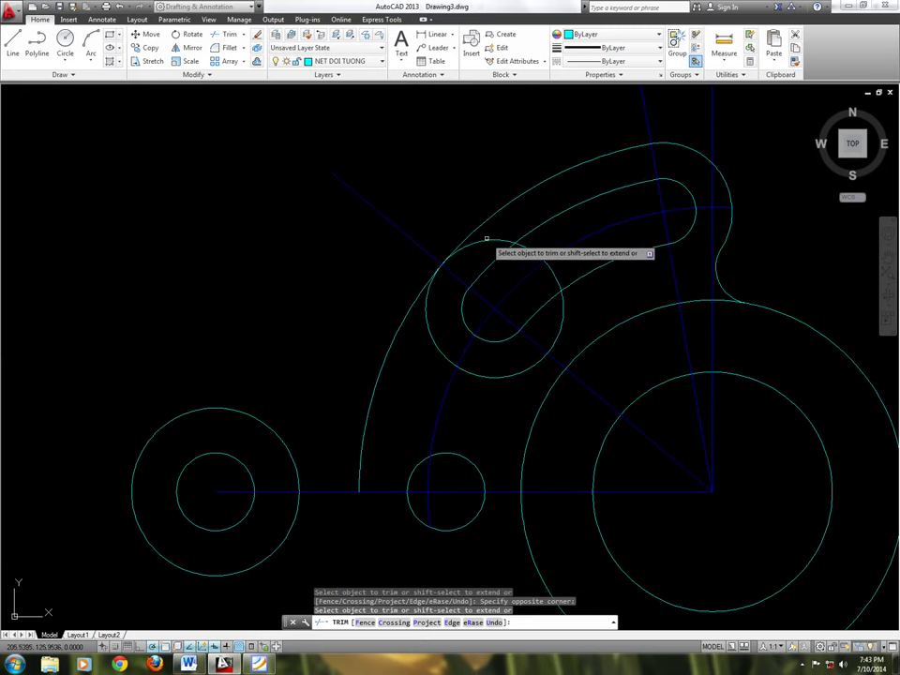
click(486, 238)
click(506, 248)
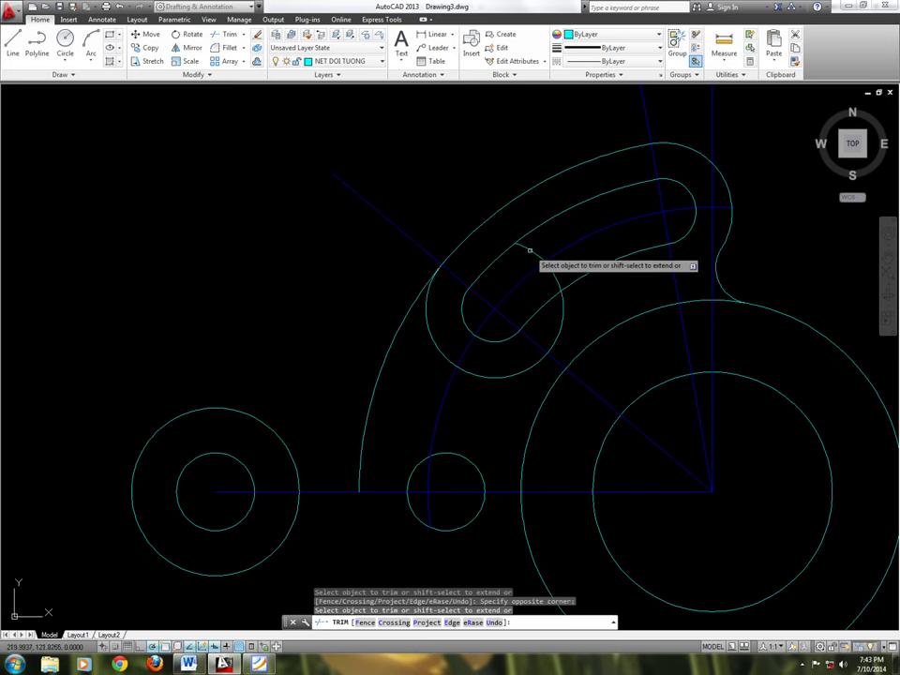
click(556, 274)
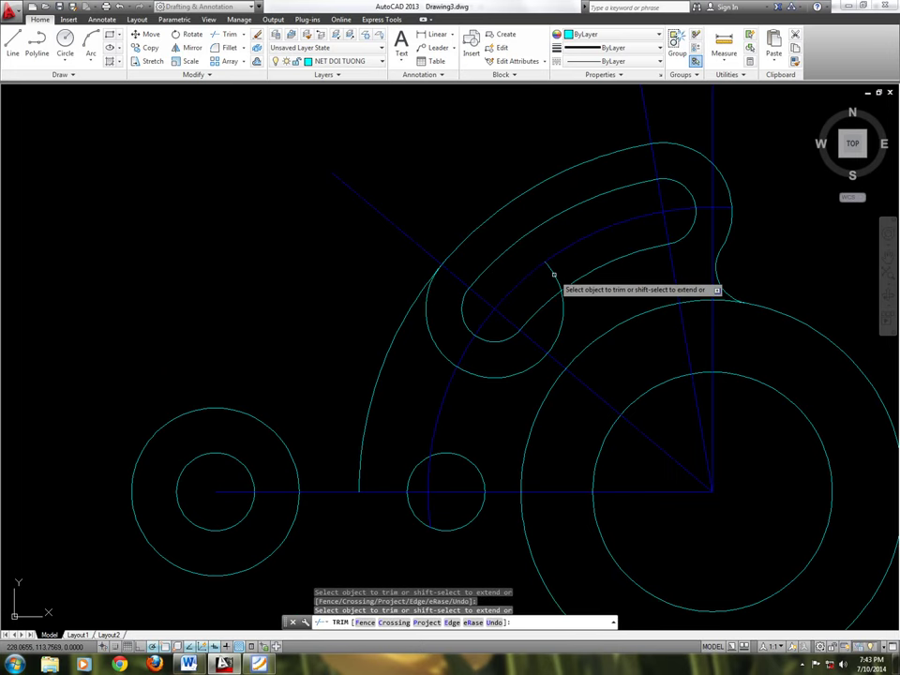
Review the example 1 bracket drawing in the PDF reference, then return to AutoCAD.
click(262, 663)
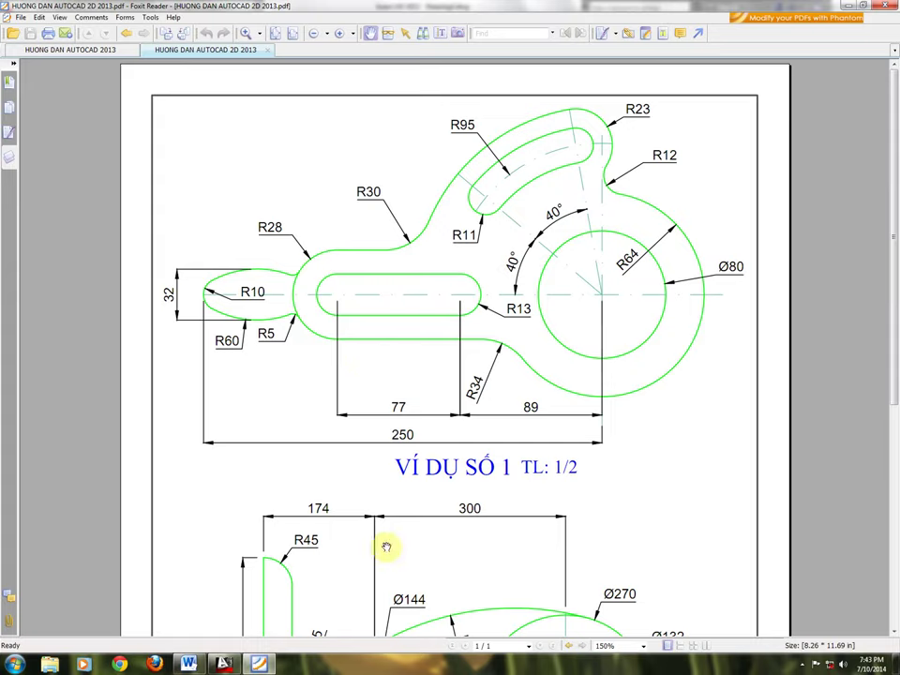
click(247, 662)
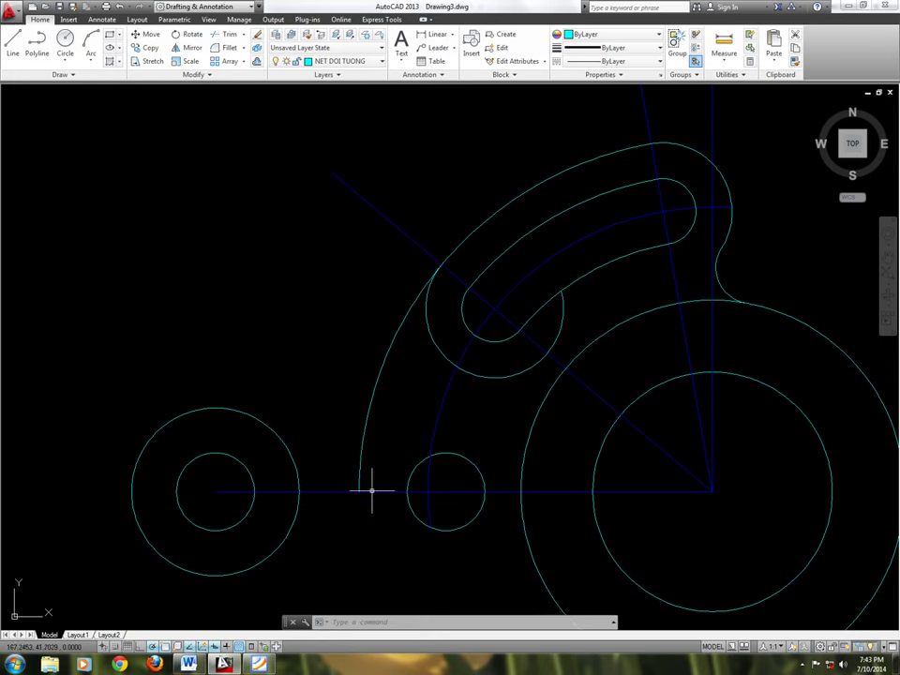
Offset the horizontal centreline 28 units both above and below.
middle_drag(372, 490, 420, 428)
text(o)
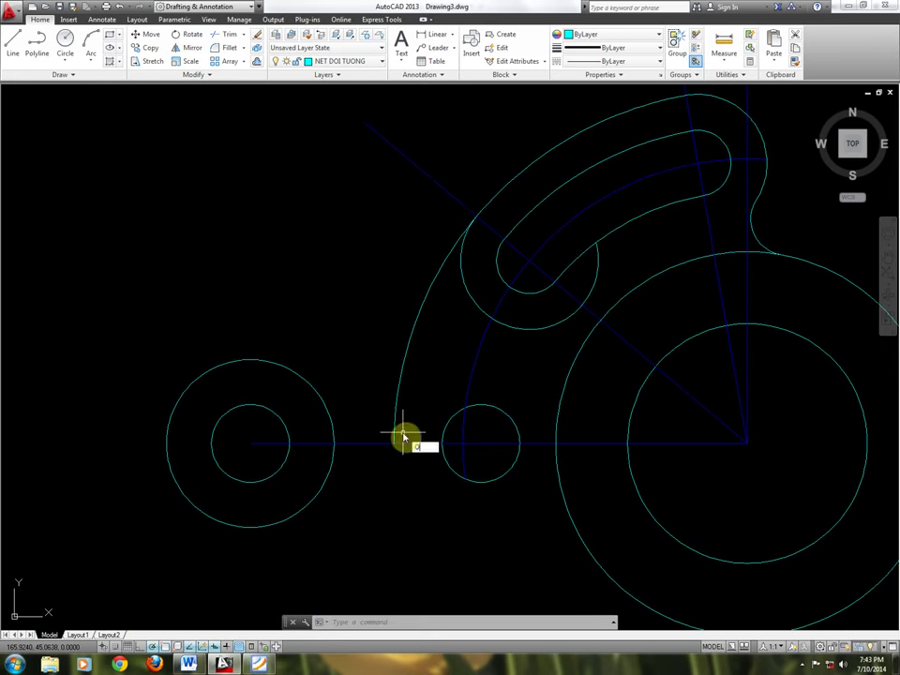
key(Return)
text(28)
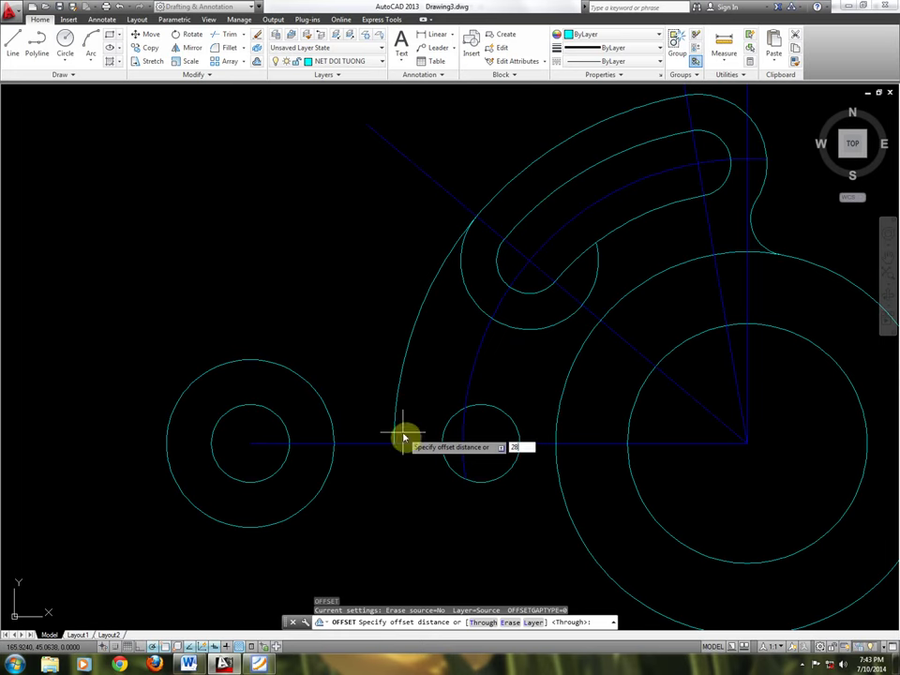
key(Return)
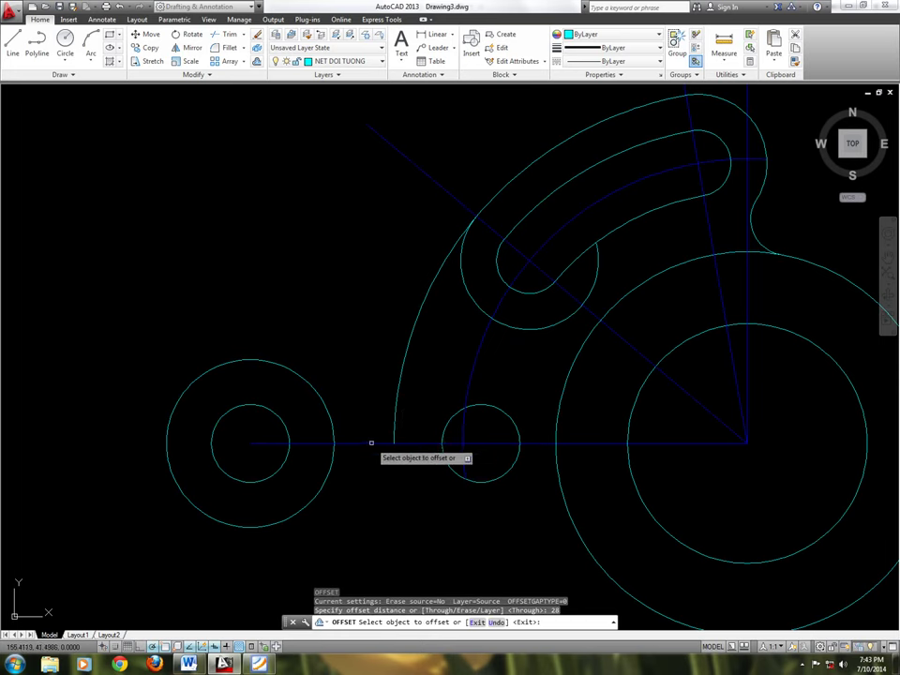
click(371, 442)
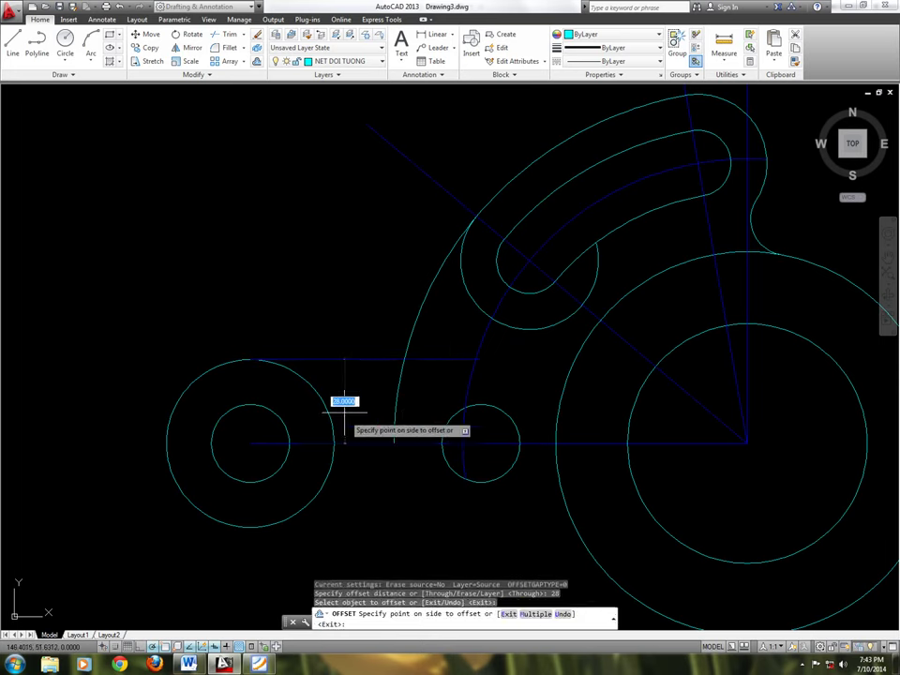
click(354, 337)
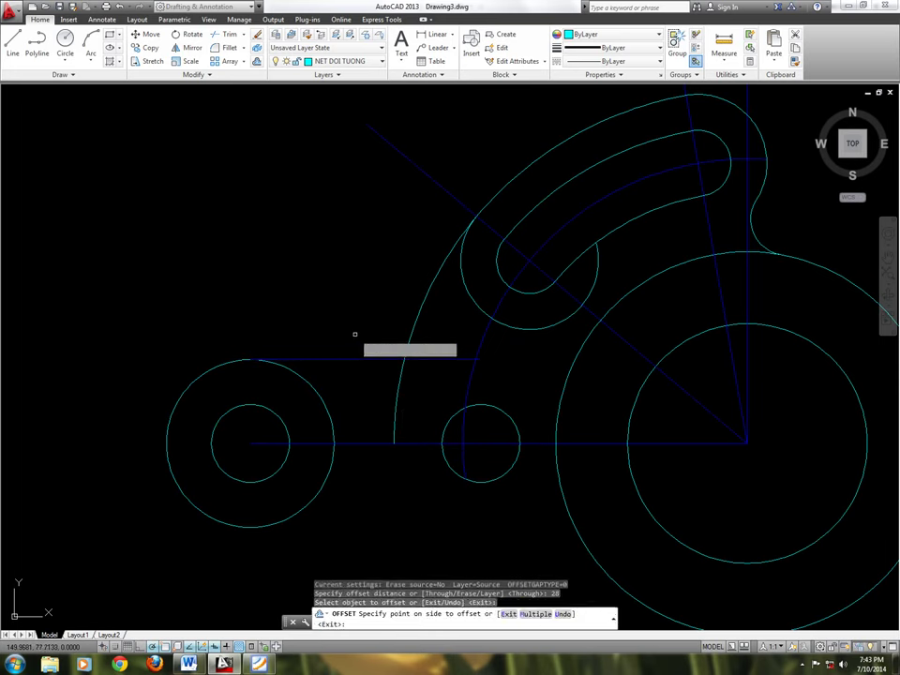
click(365, 442)
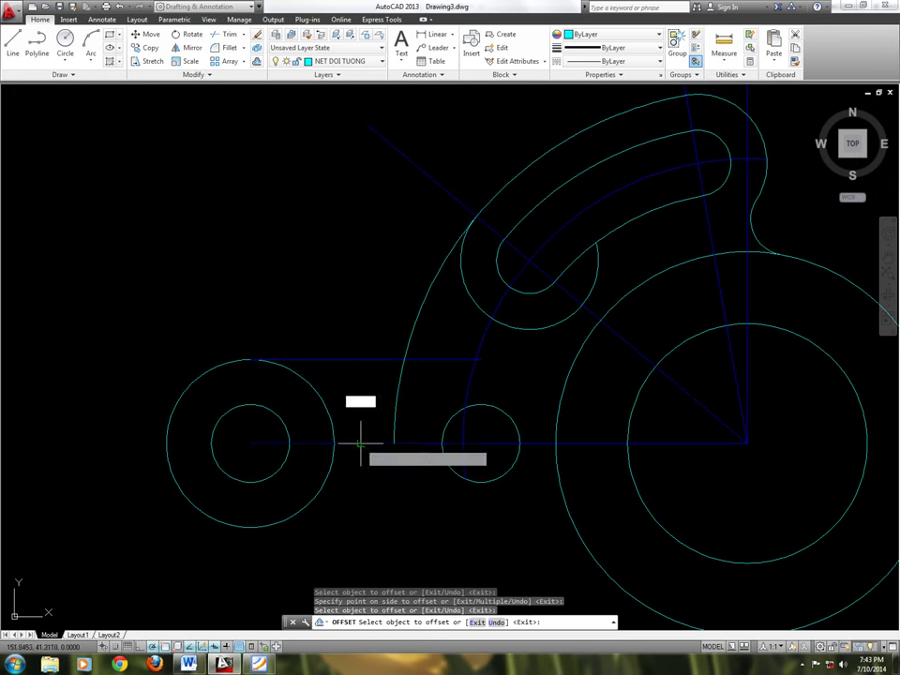
click(366, 506)
right_click(397, 412)
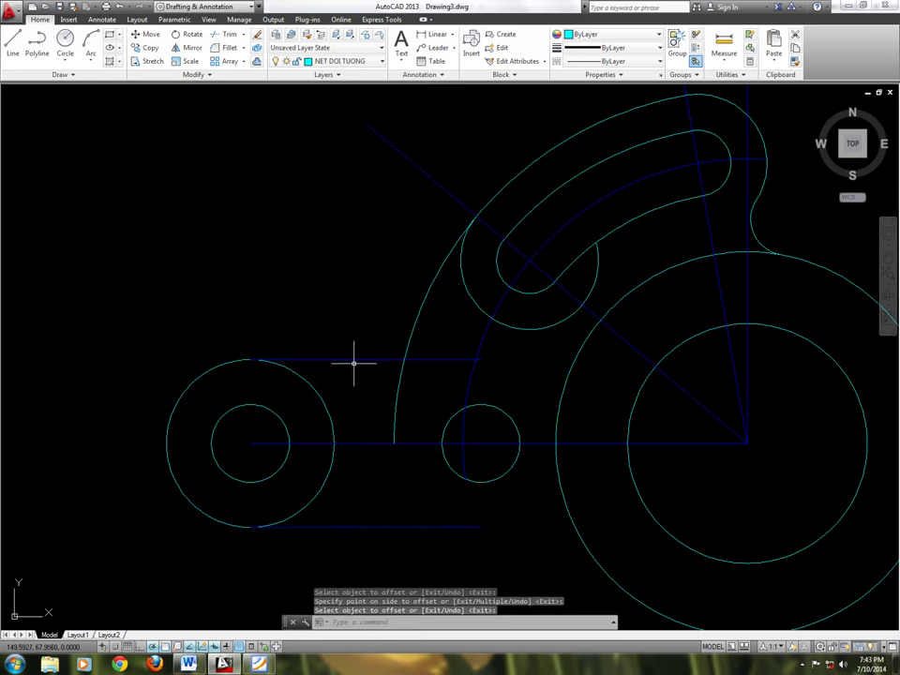
Match the large left circle's outline properties onto both new offset lines.
middle_drag(351, 365, 349, 343)
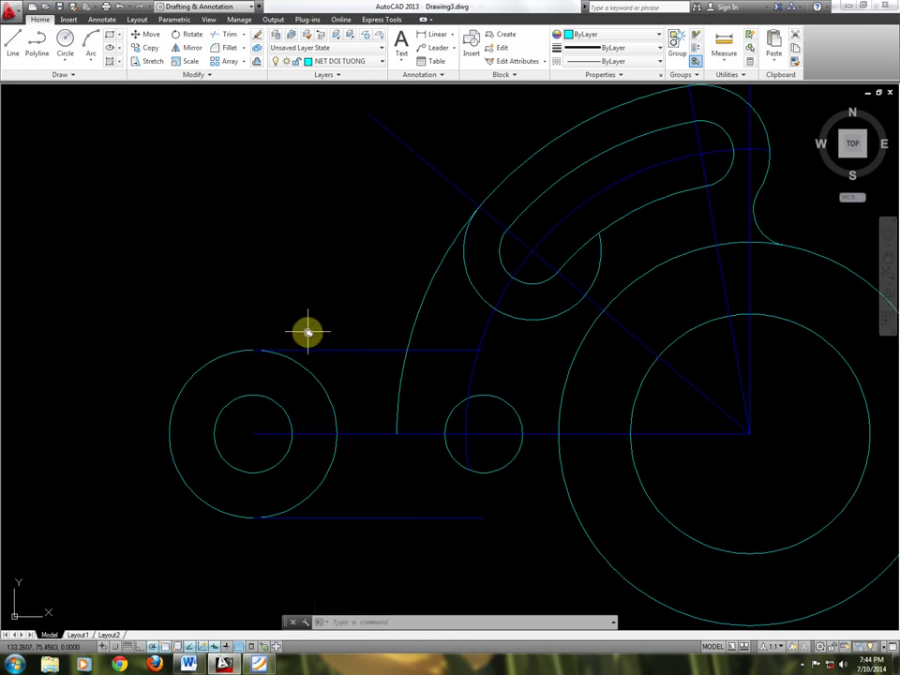
text(ma)
key(Return)
click(309, 371)
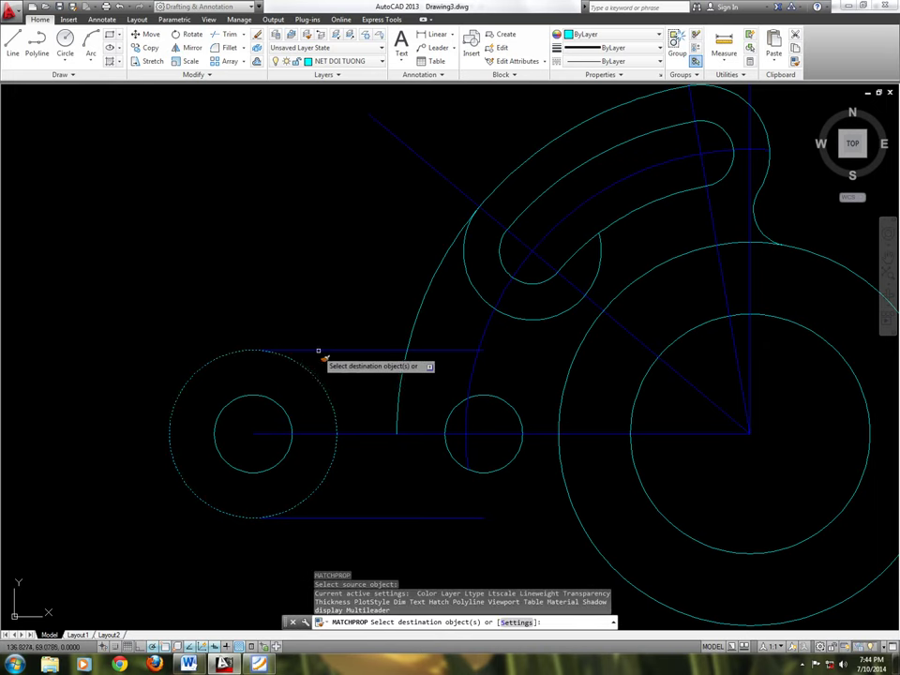
click(323, 349)
click(383, 518)
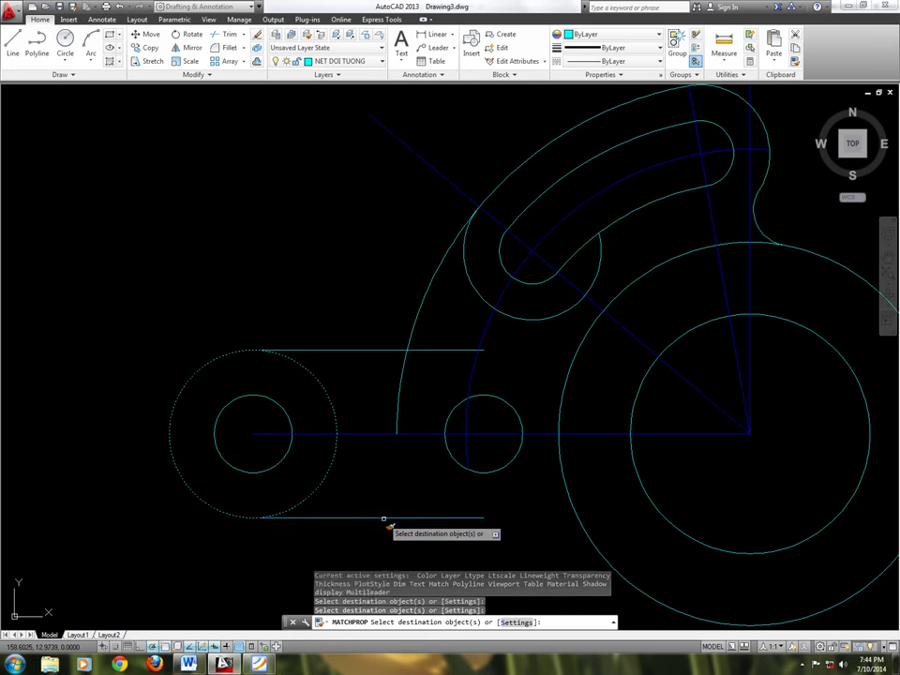
key(Return)
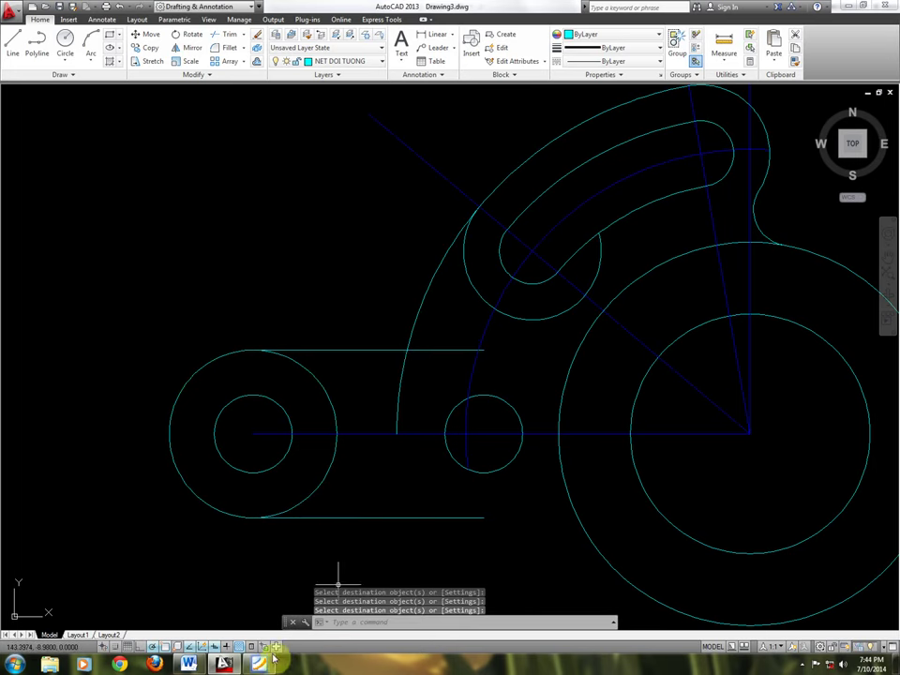
key(alt+Tab)
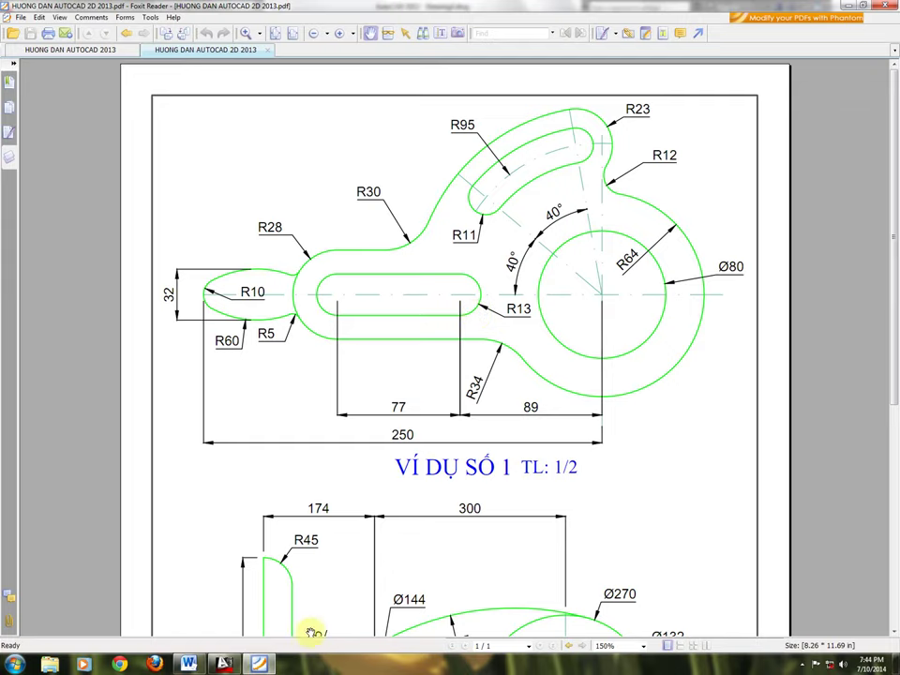
Fillet the upper line into the large arc with radius 30.
click(267, 664)
text(f)
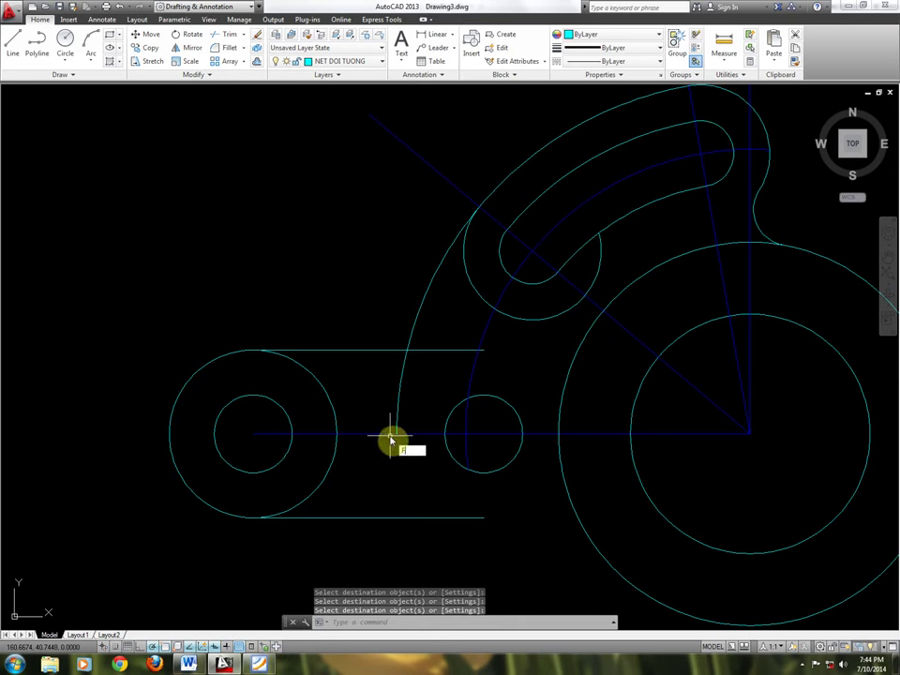
key(Return)
key(Return)
text(30)
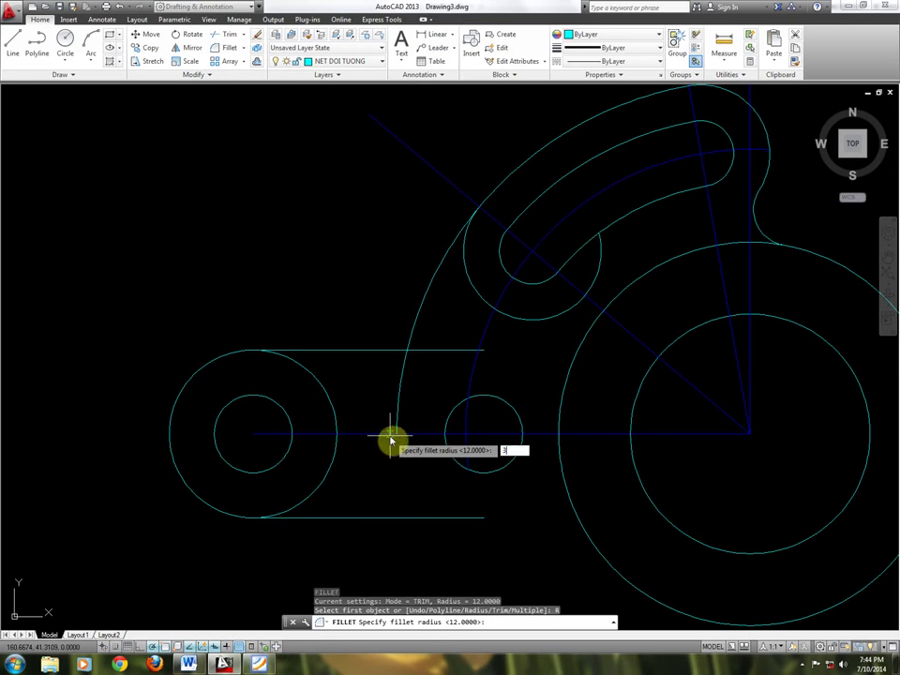
key(Return)
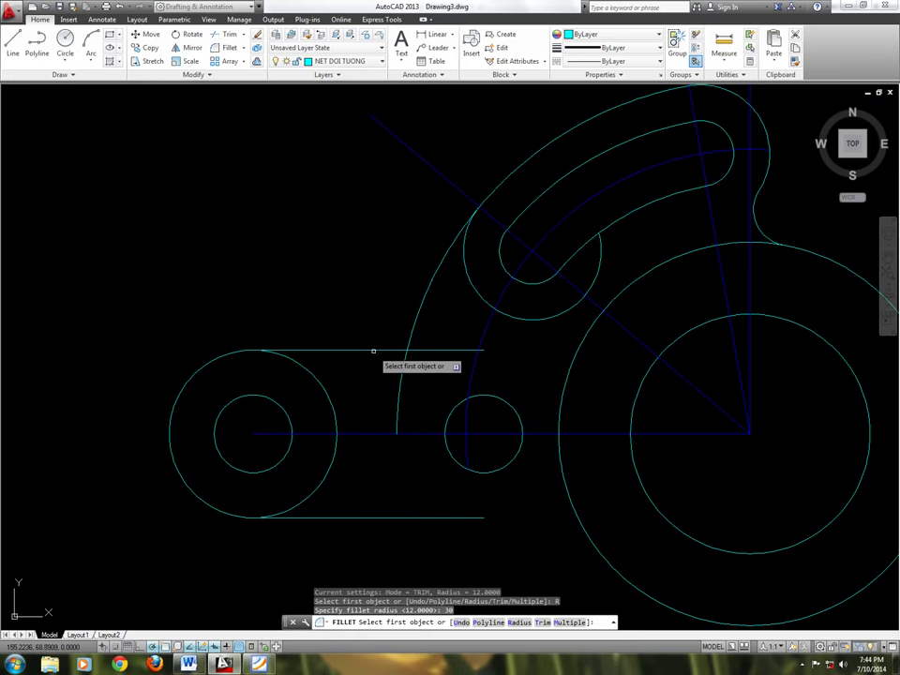
click(373, 350)
click(413, 318)
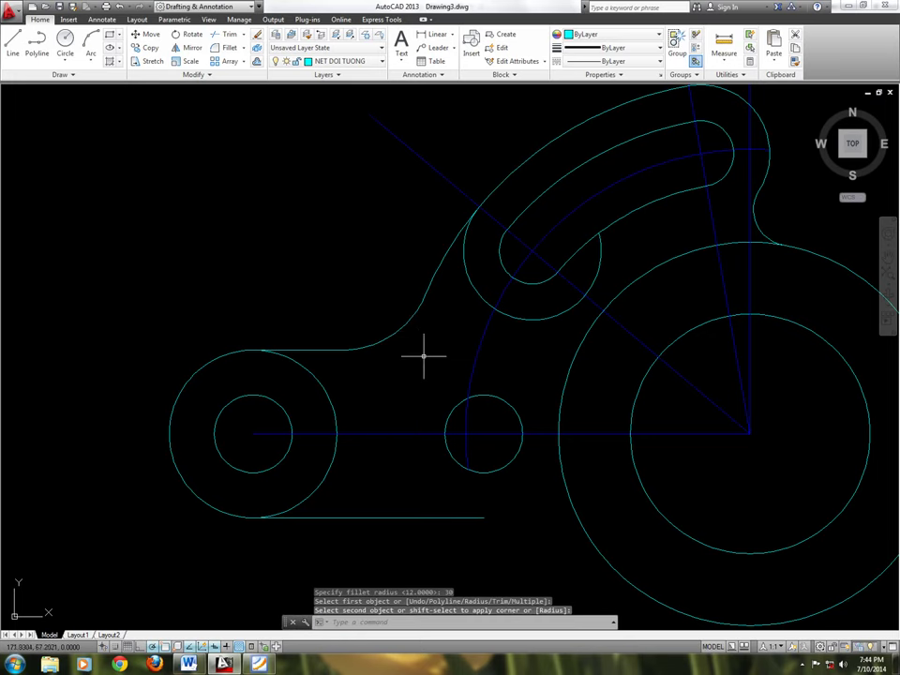
scroll(426, 355, down, 2)
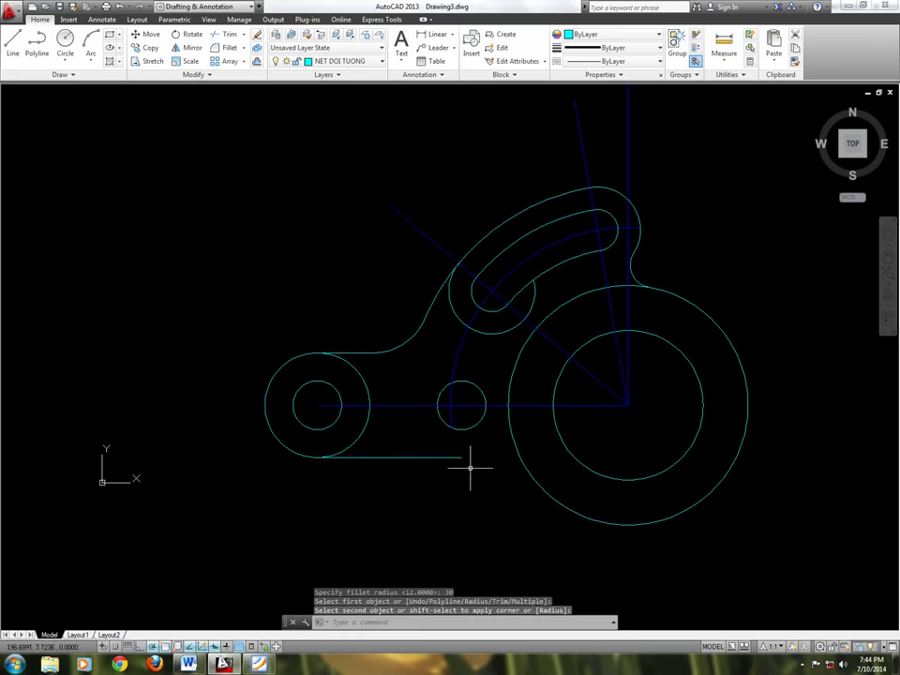
Fillet the lower line into the large circle with radius 34.
click(258, 664)
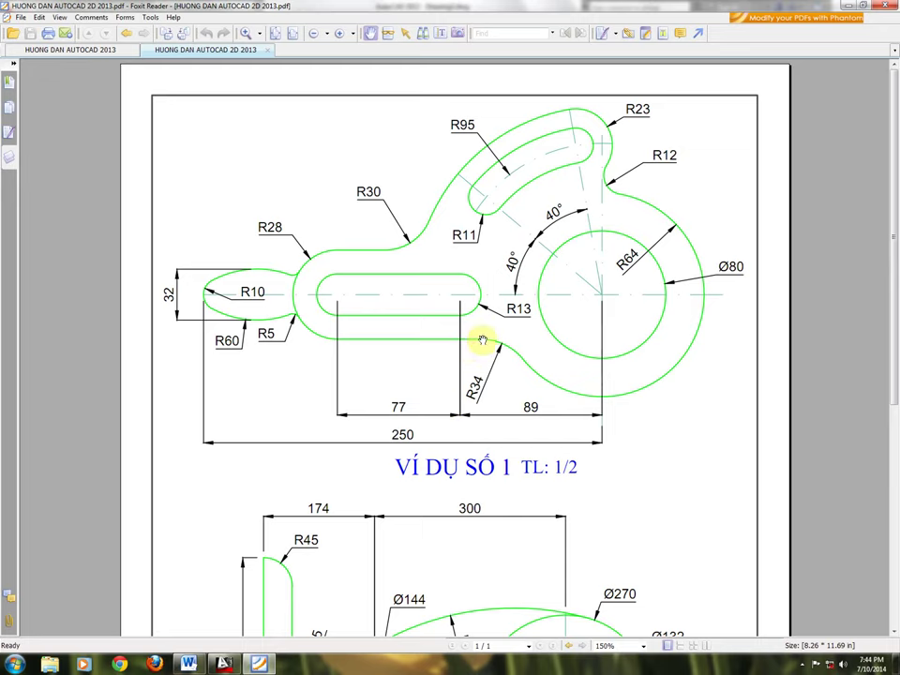
click(263, 663)
text(R)
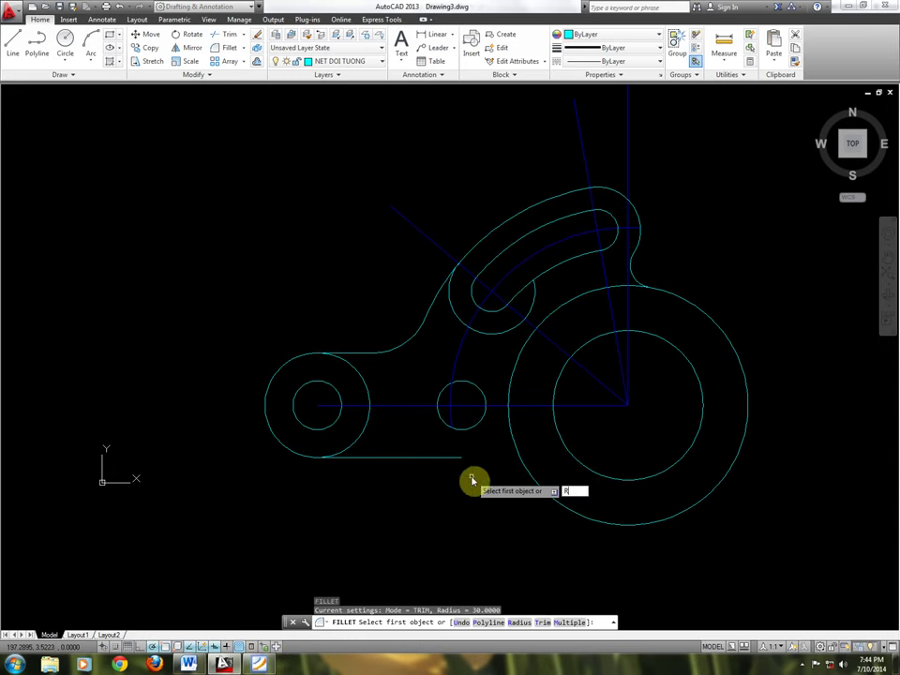
key(Return)
text(34)
key(Return)
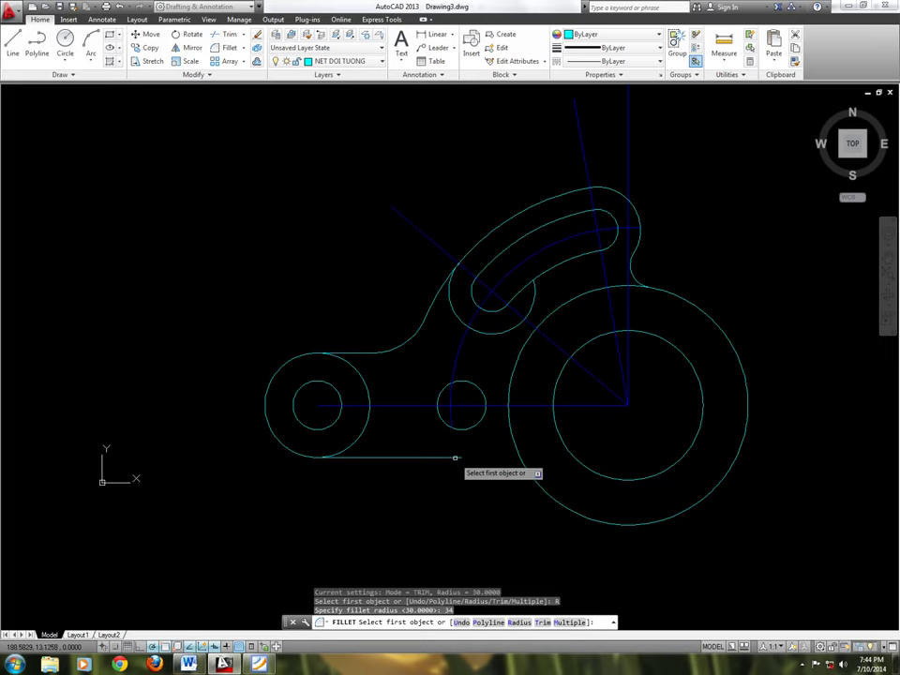
click(454, 457)
click(539, 486)
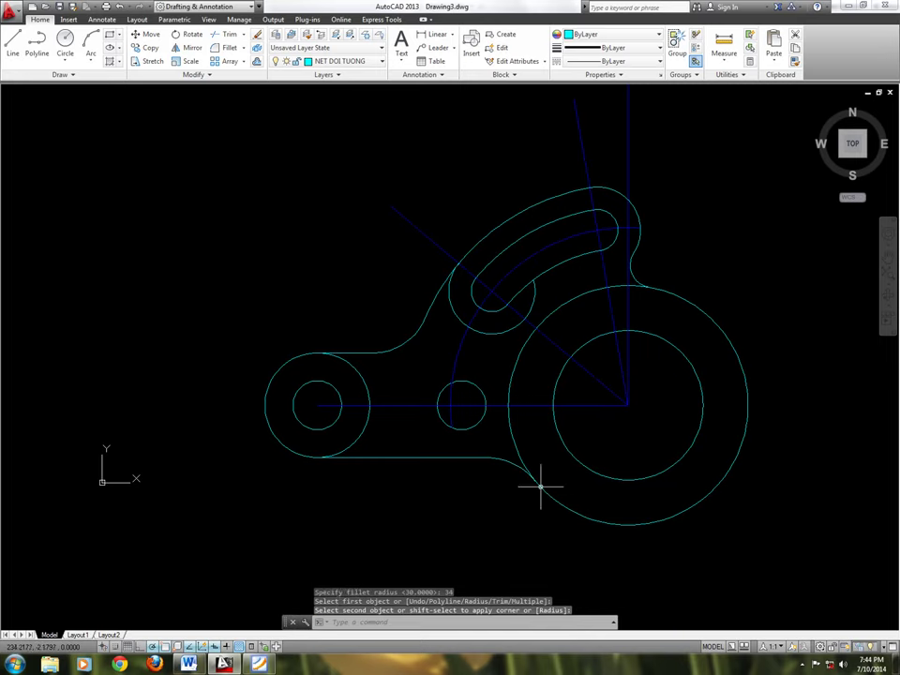
click(262, 664)
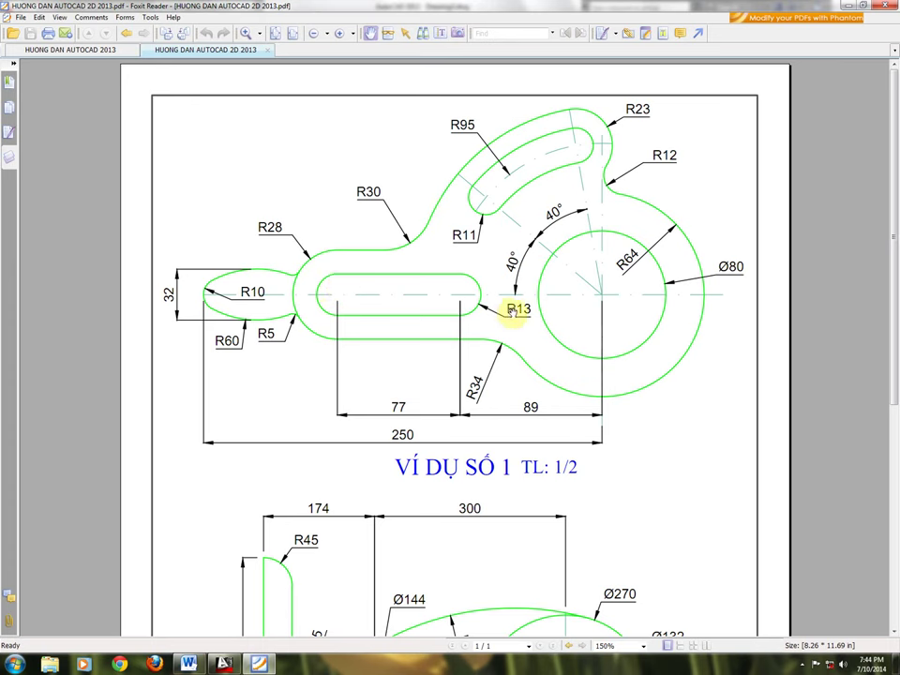
Draw the top and bottom slot edges tangent to both slot circles.
click(262, 665)
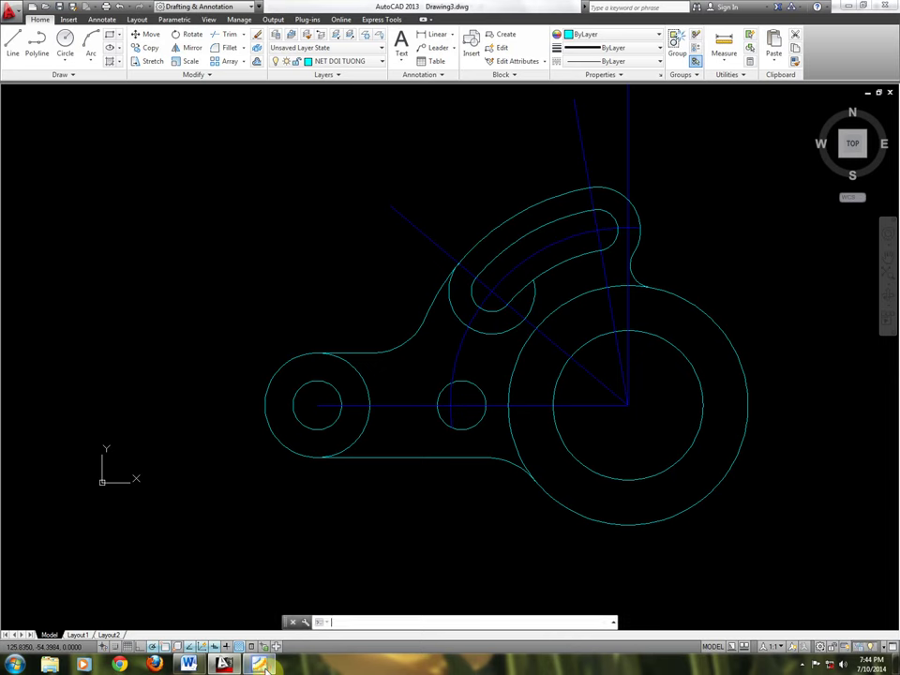
scroll(391, 416, up, 4)
middle_drag(391, 416, 446, 415)
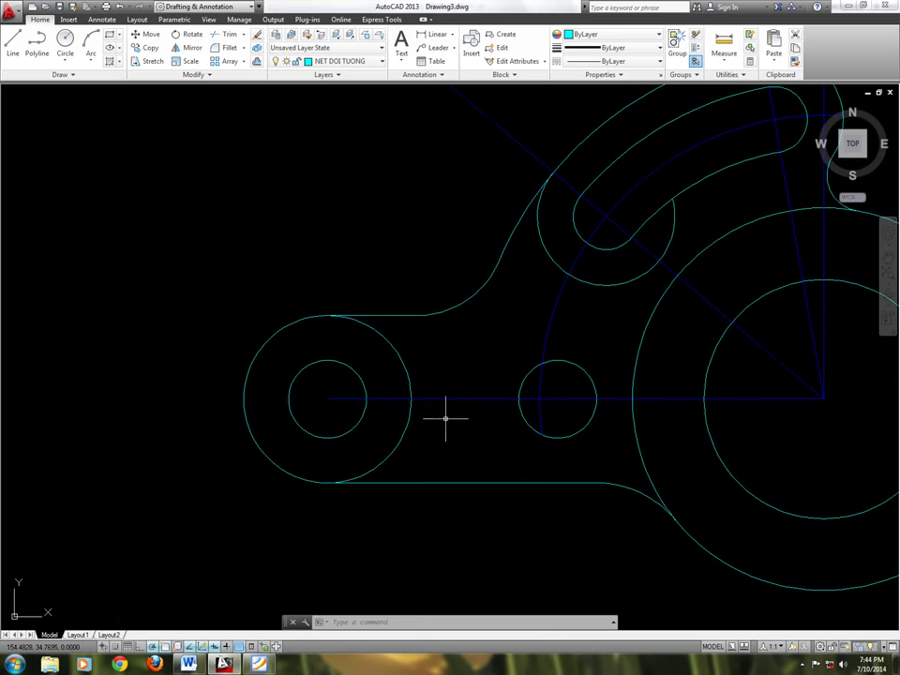
text(l)
key(Return)
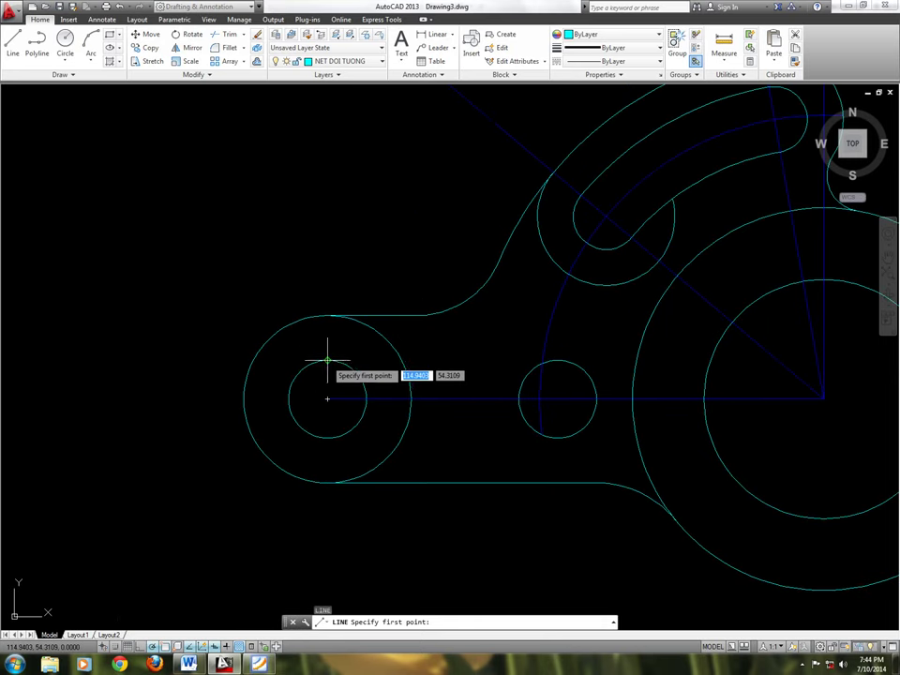
click(327, 368)
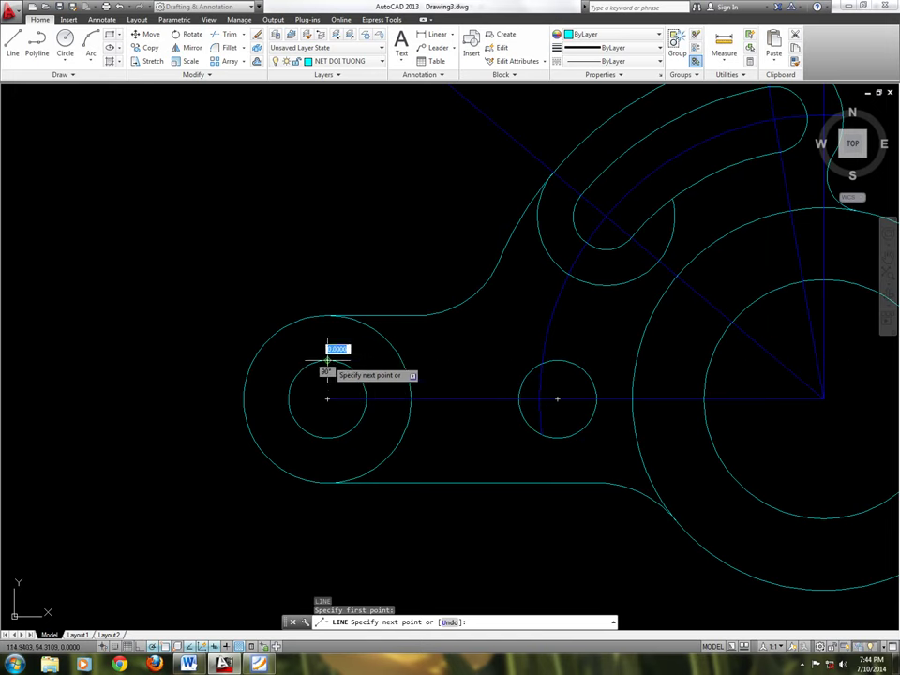
click(557, 360)
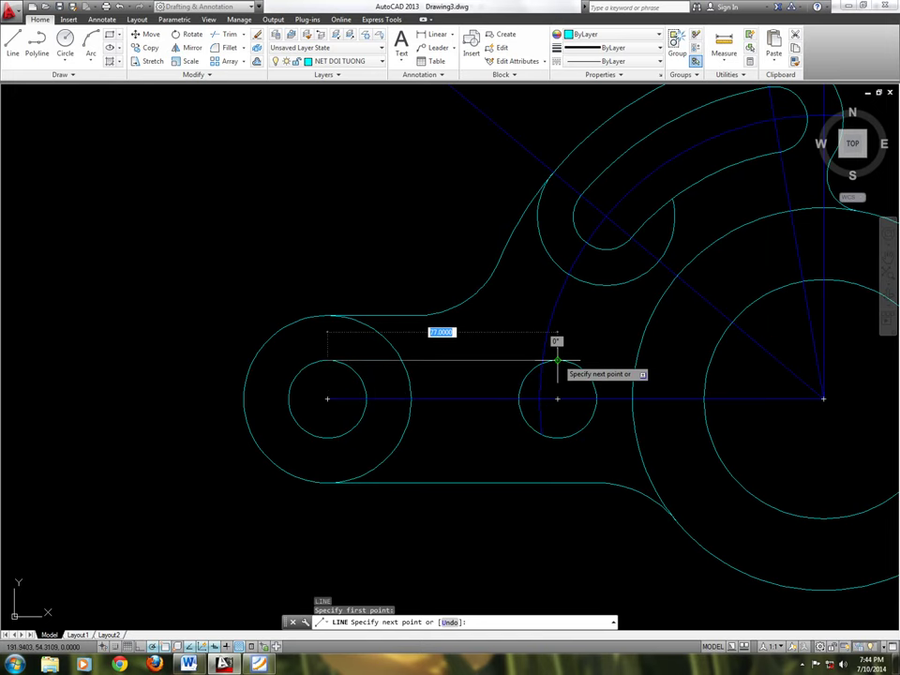
key(Return)
key(Return)
click(327, 436)
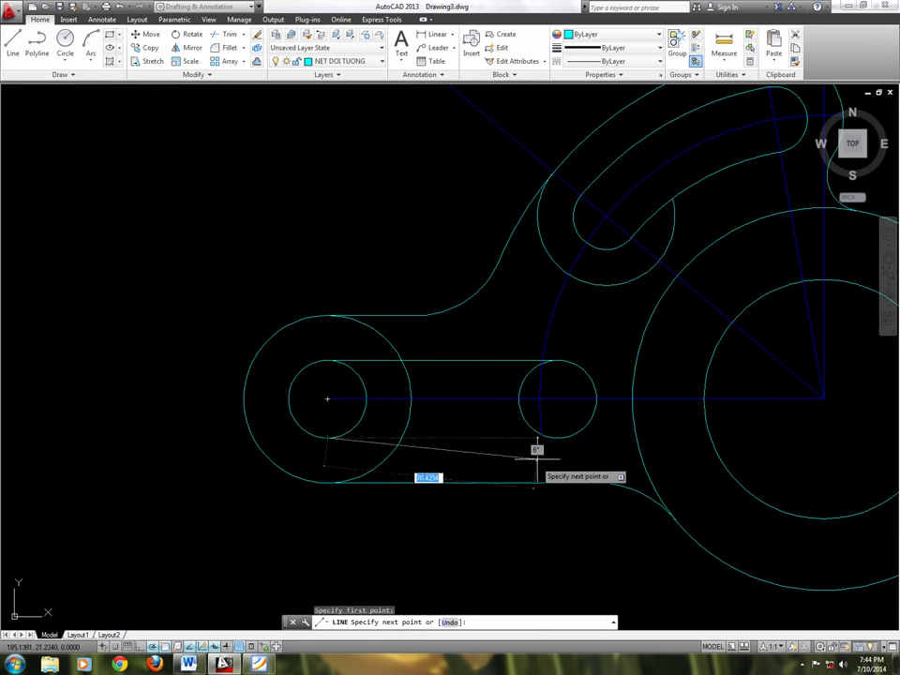
click(558, 437)
Trim the small circle's arcs lying inside the slot.
key(Return)
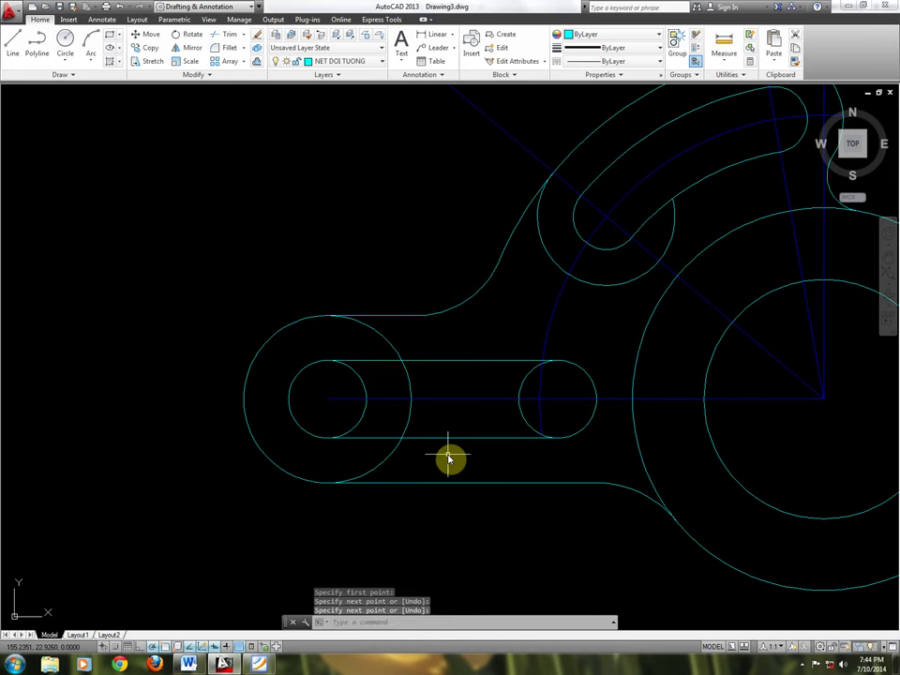
text(tr)
key(Return)
key(Return)
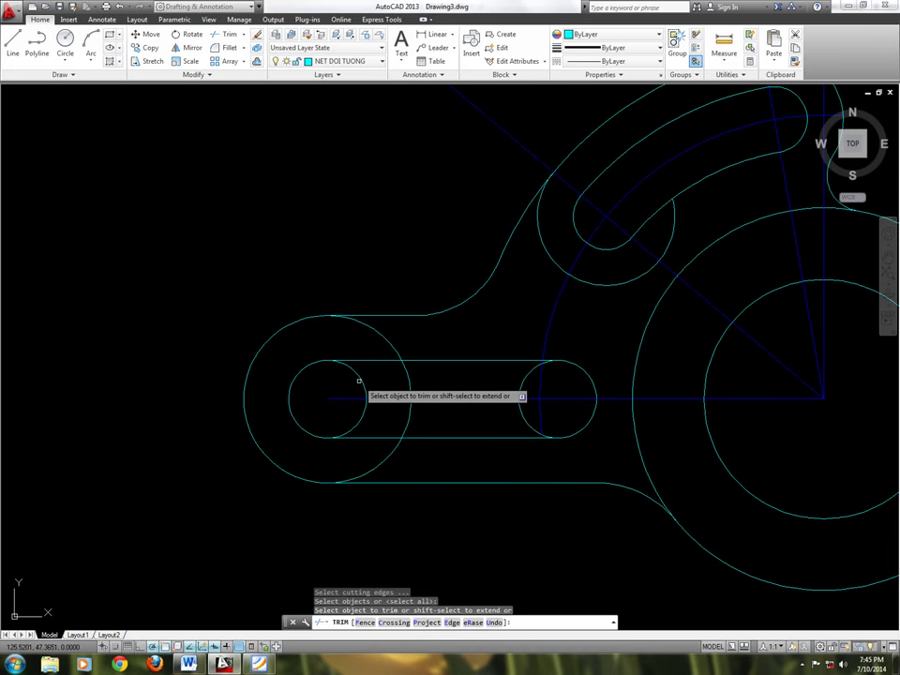
click(360, 378)
click(362, 409)
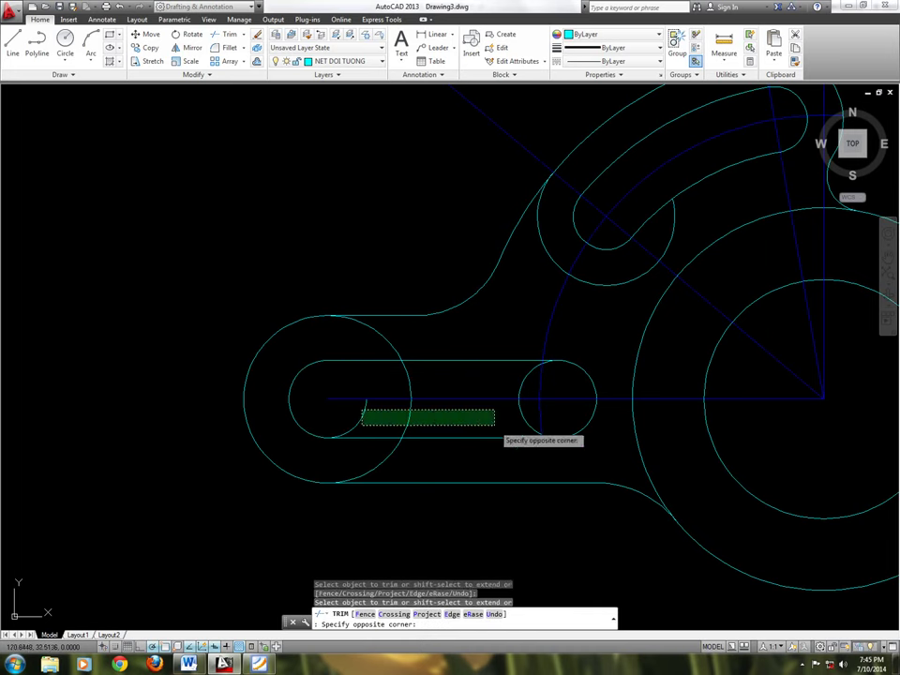
click(401, 420)
click(529, 420)
click(523, 389)
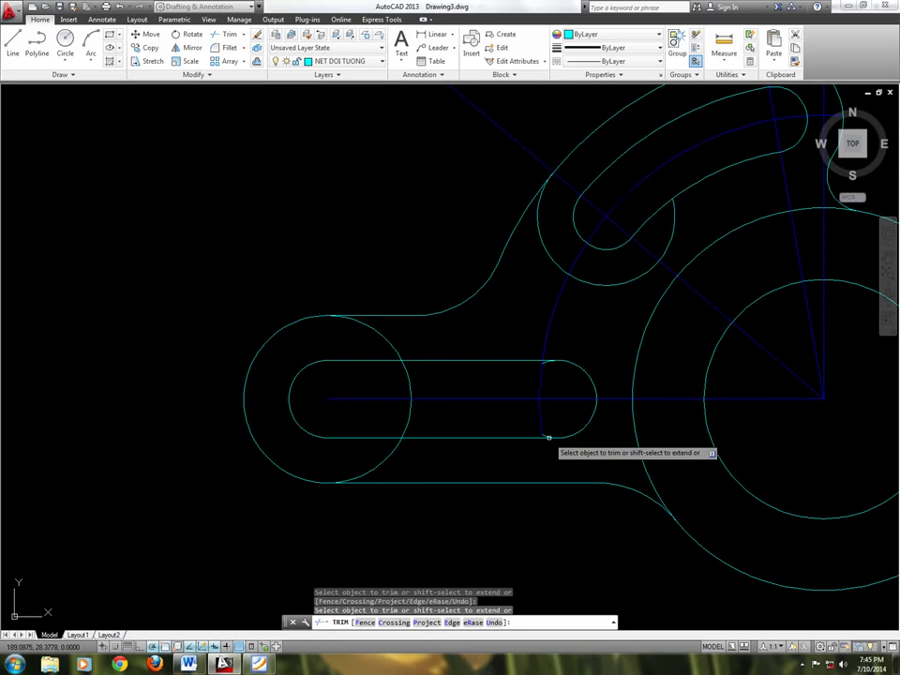
scroll(550, 434, up, 4)
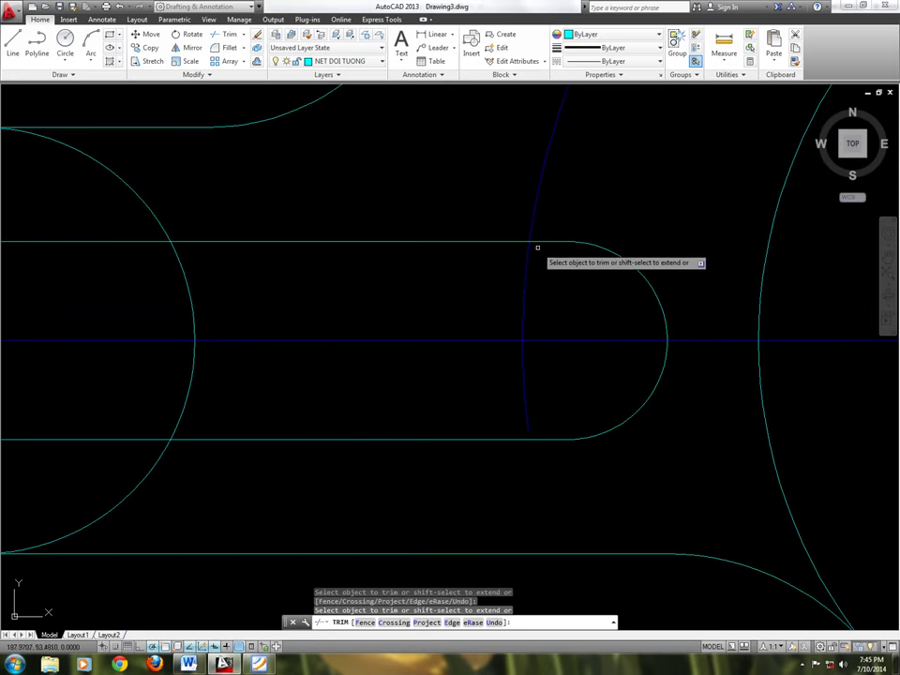
scroll(536, 356, down, 3)
scroll(491, 371, down, 1)
Trim the right circle's inner arcs and the short leftover arc at the top-left.
click(369, 420)
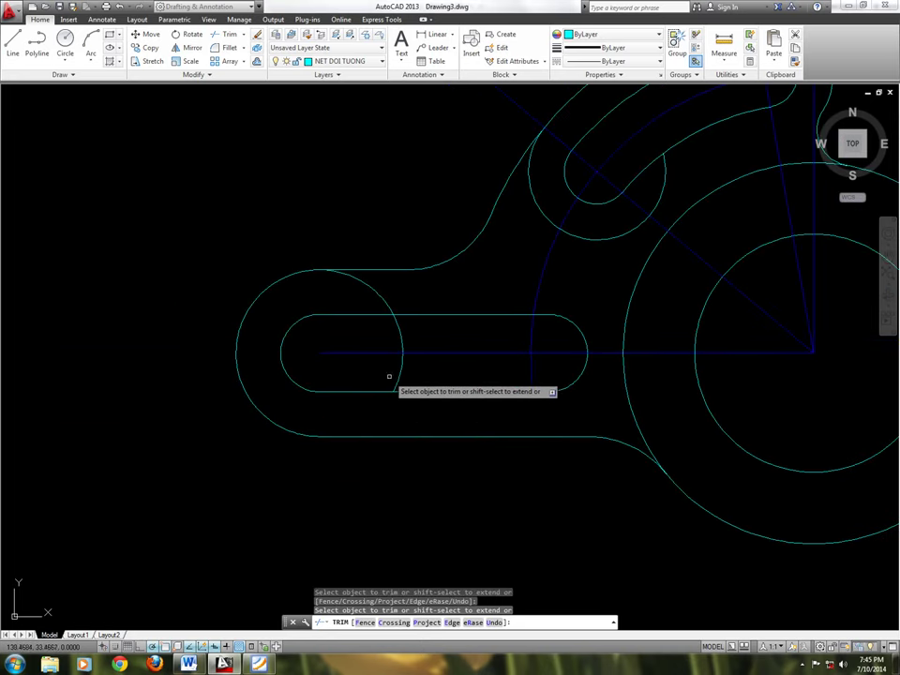
click(388, 374)
click(410, 332)
click(400, 313)
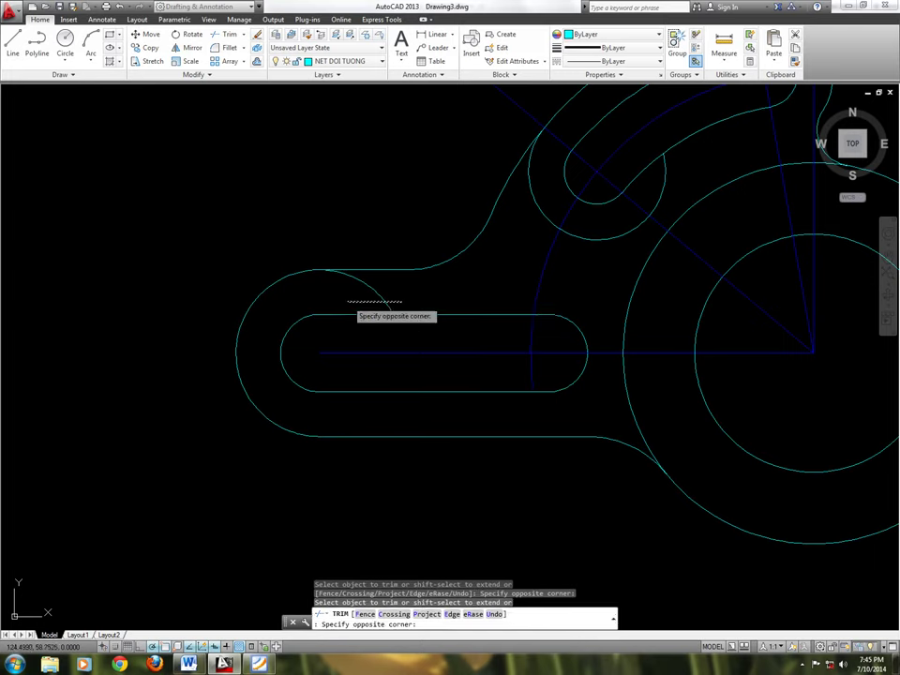
click(498, 261)
middle_drag(497, 261, 435, 382)
key(Escape)
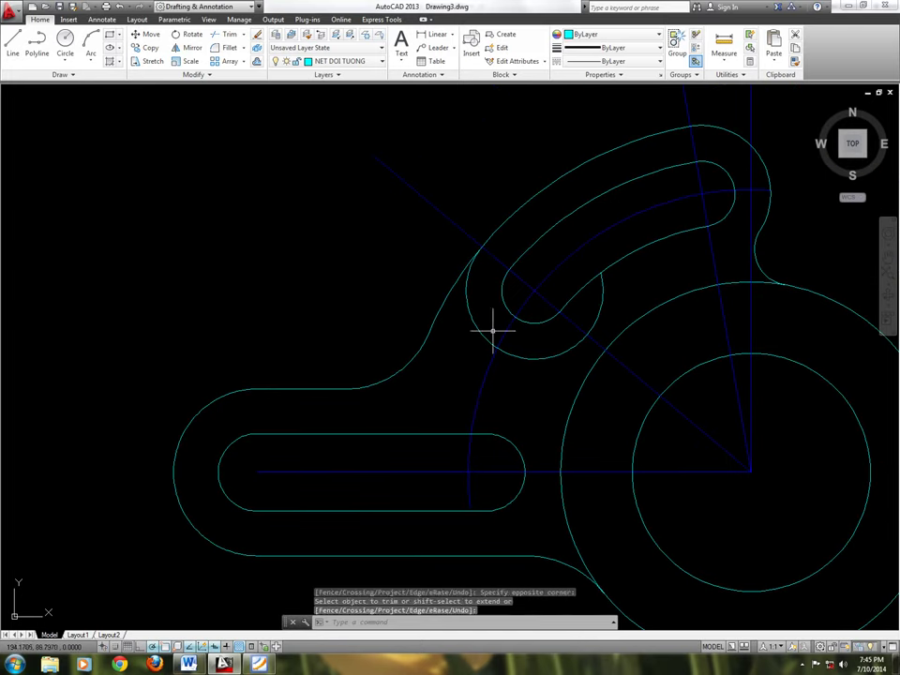
Erase the leftover small circle.
click(471, 338)
key(Return)
scroll(474, 357, down, 2)
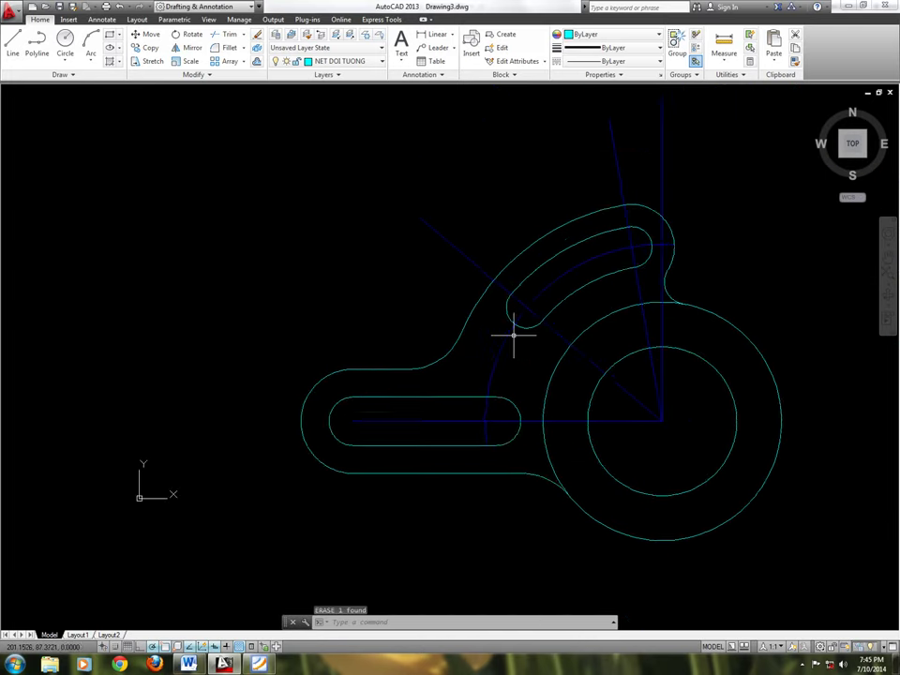
scroll(514, 337, down, 1)
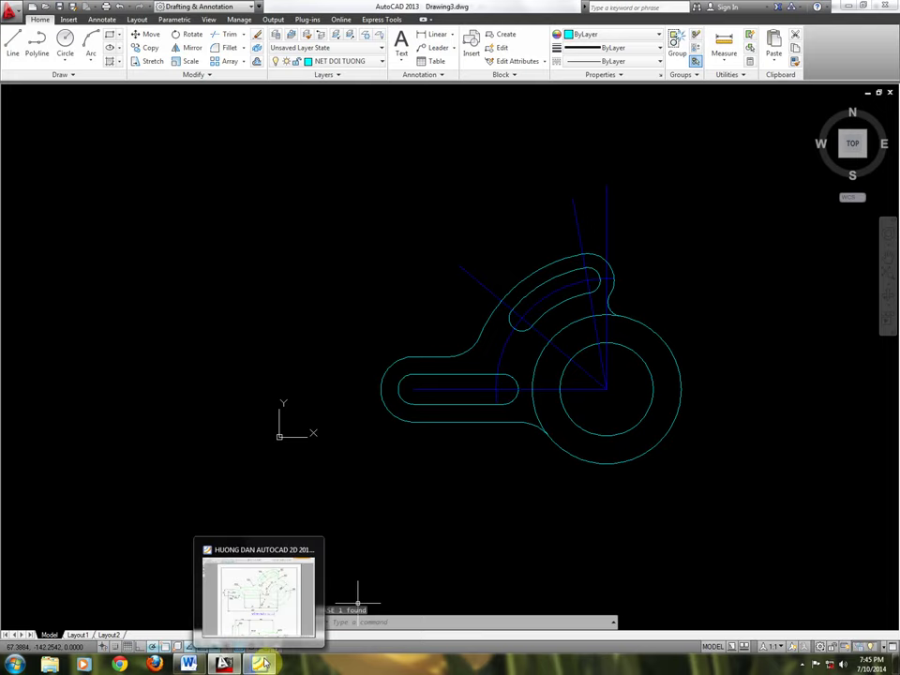
click(261, 663)
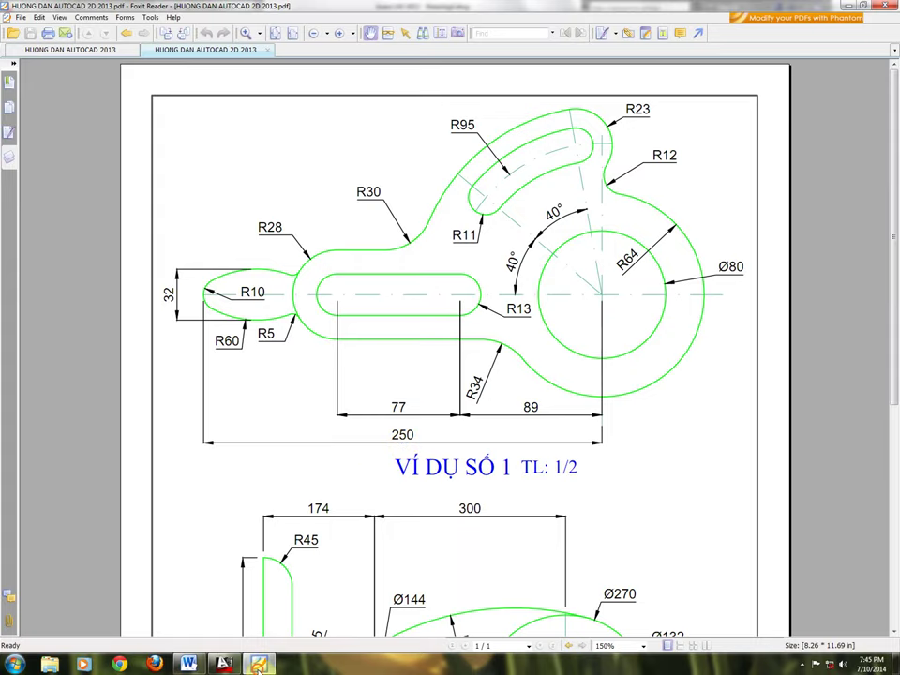
click(223, 663)
Draw a 250-unit line leftward from the large circle's centre along the centreline.
scroll(598, 402, up, 2)
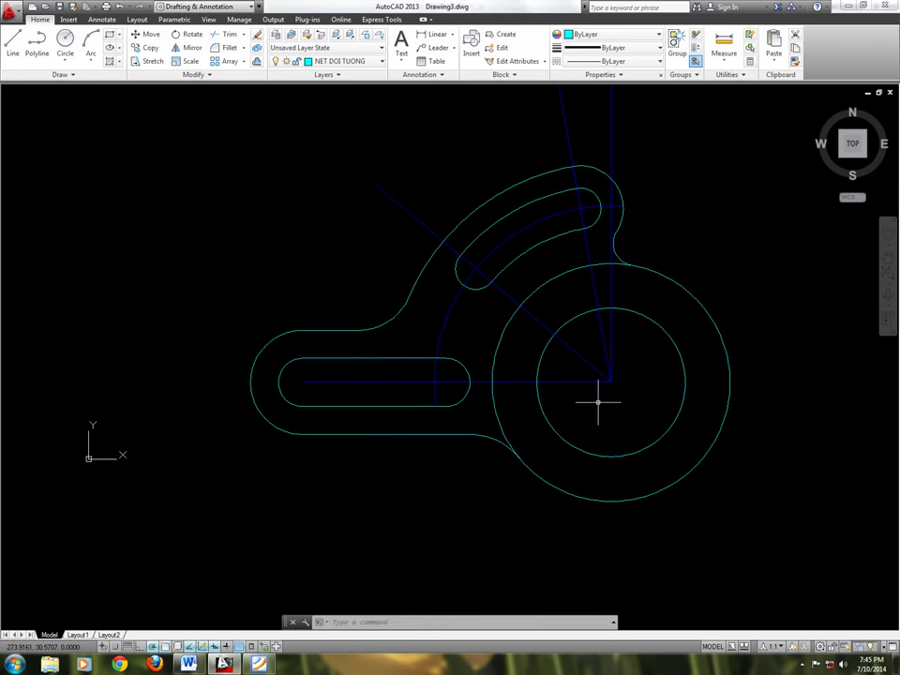
key(Return)
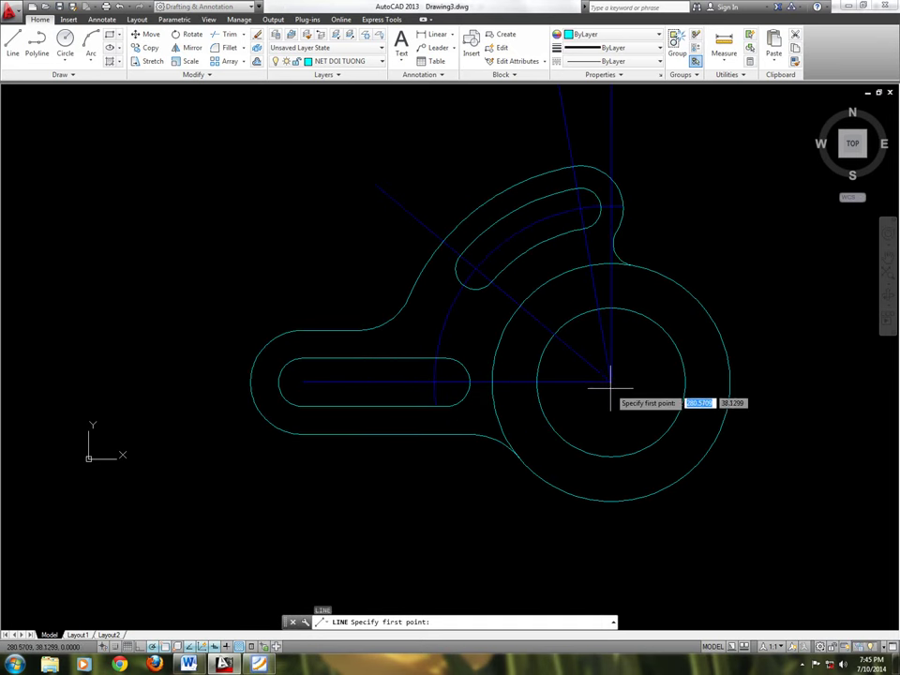
click(610, 382)
scroll(607, 398, down, 2)
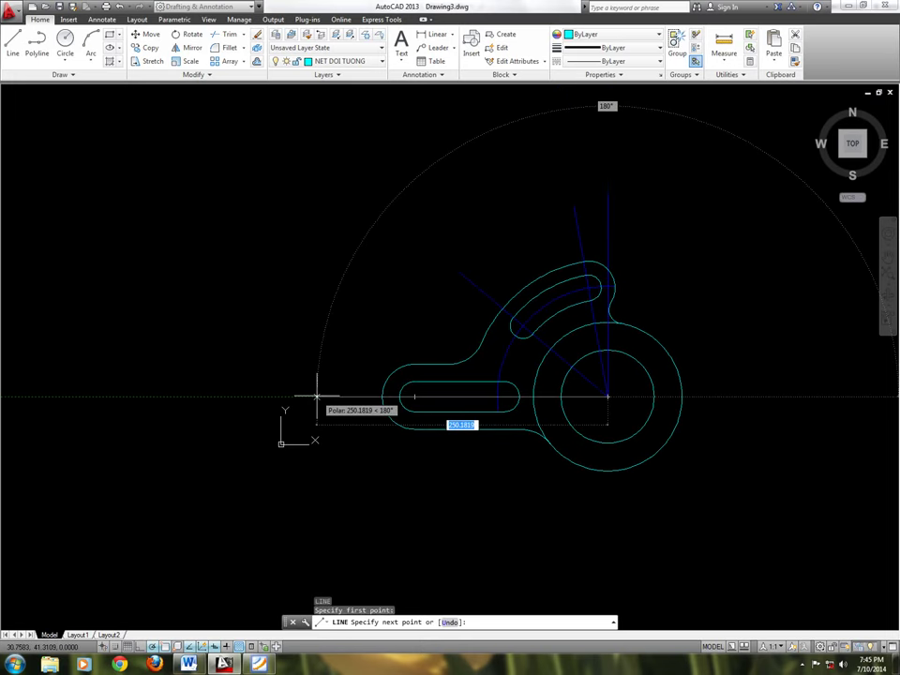
text(250)
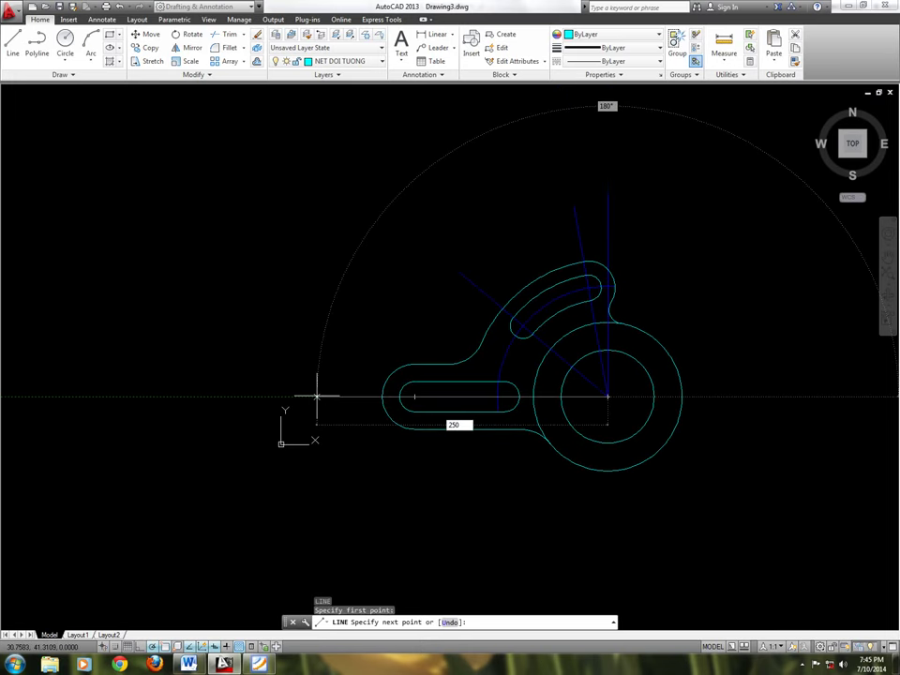
key(Return)
key(Return)
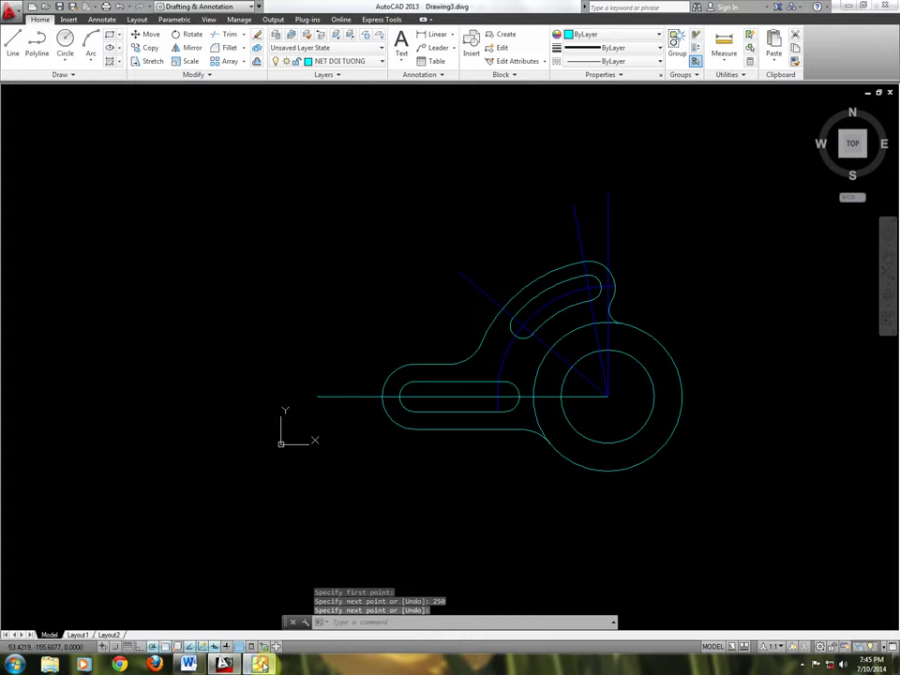
click(260, 664)
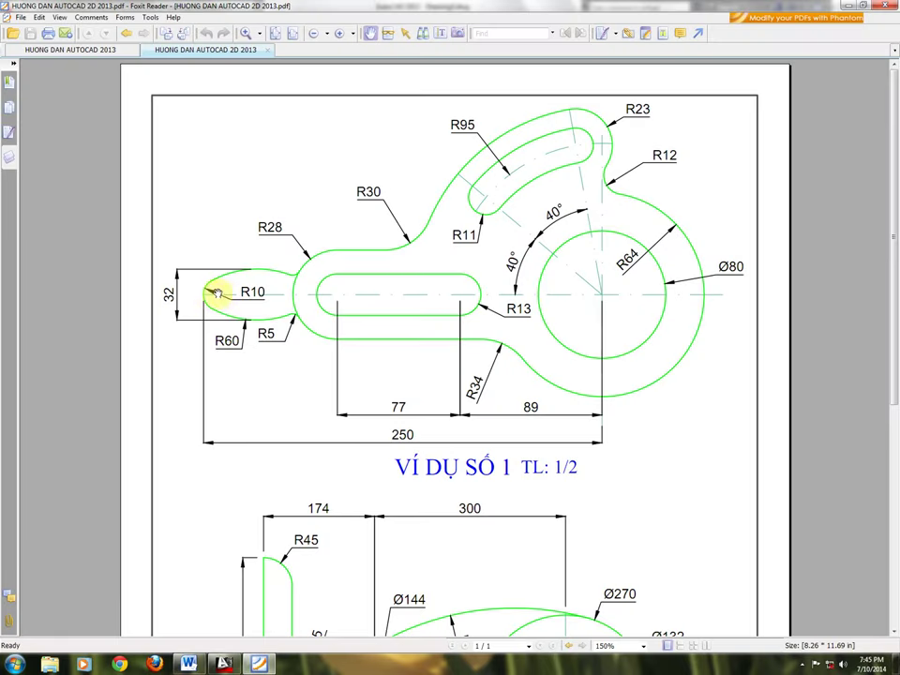
ctrl+scroll(210, 293, up, 1)
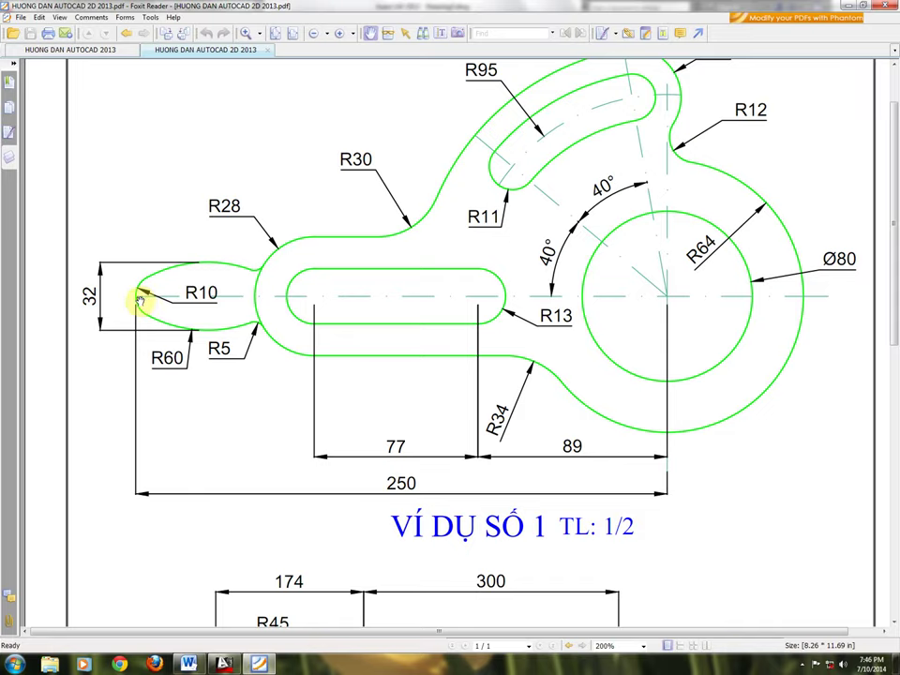
Draw a radius 10 circle to the left of the bracket.
click(223, 663)
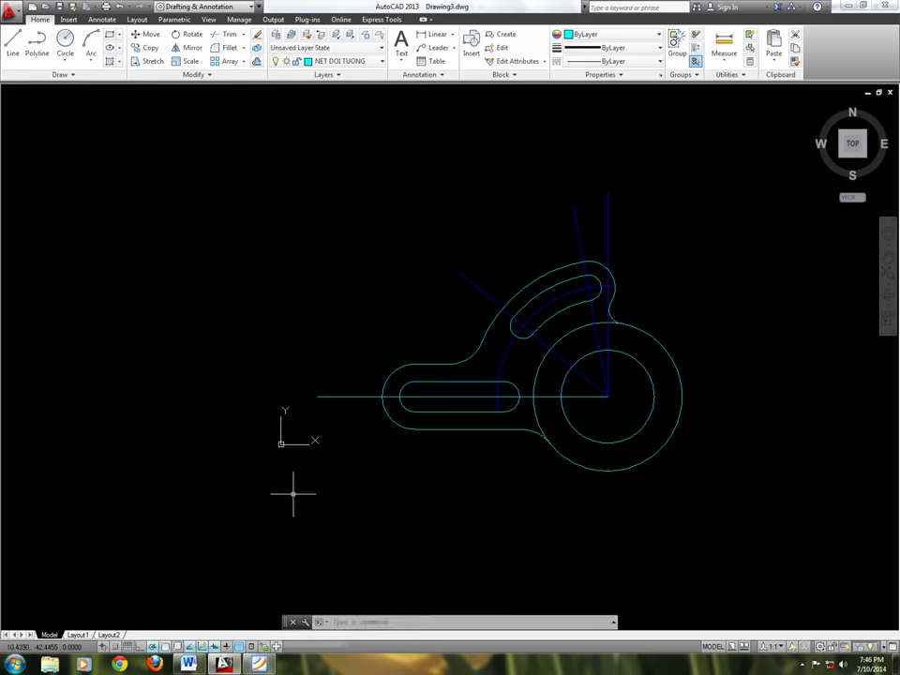
text(c)
key(Return)
scroll(337, 393, up, 2)
click(306, 354)
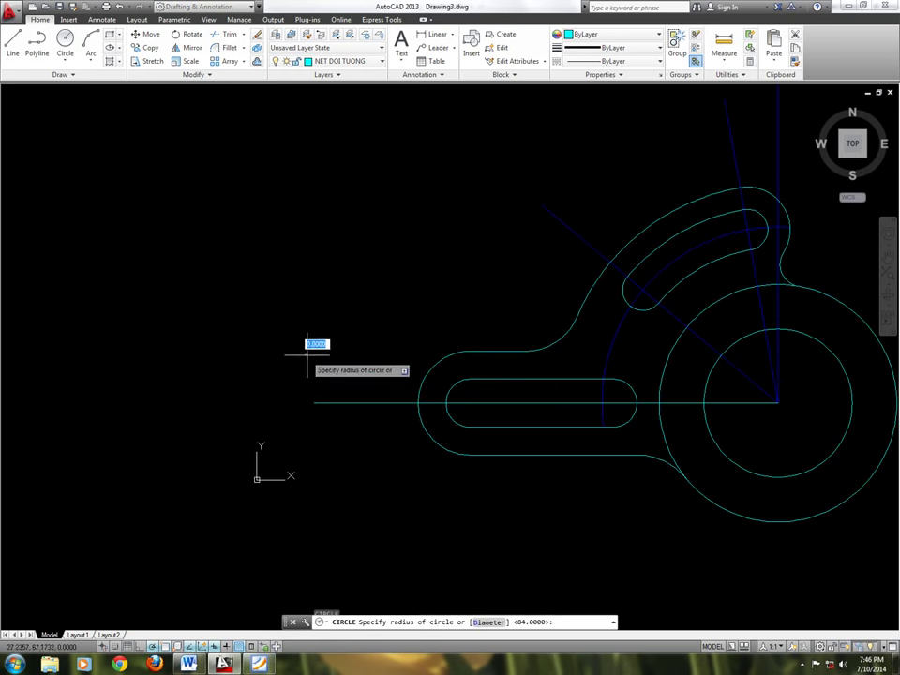
text(10)
key(Return)
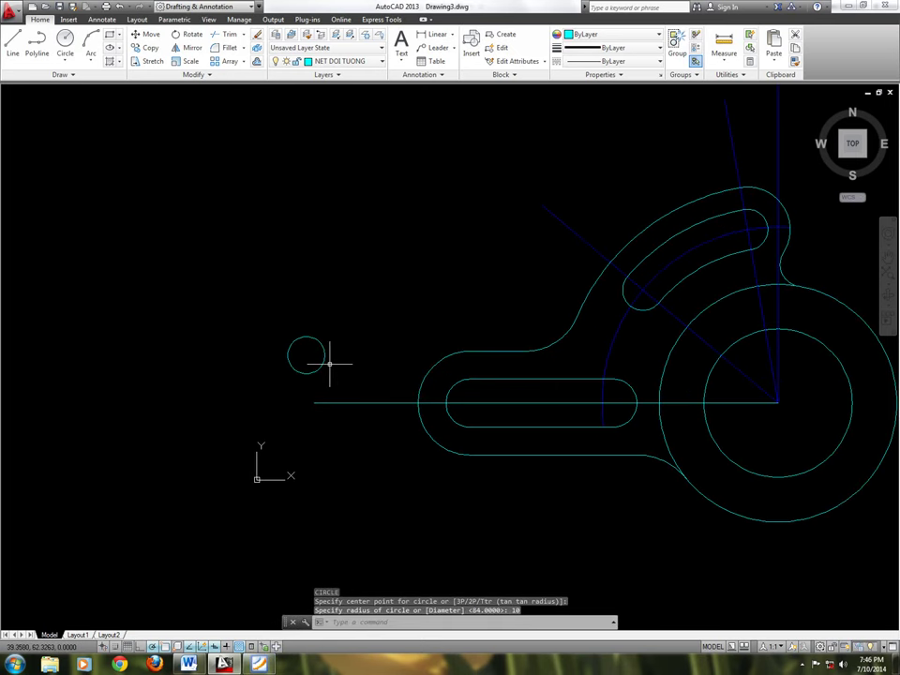
Move the R10 circle so its left quadrant sits on the 250 line's left end.
text(m)
key(Return)
scroll(330, 368, up, 2)
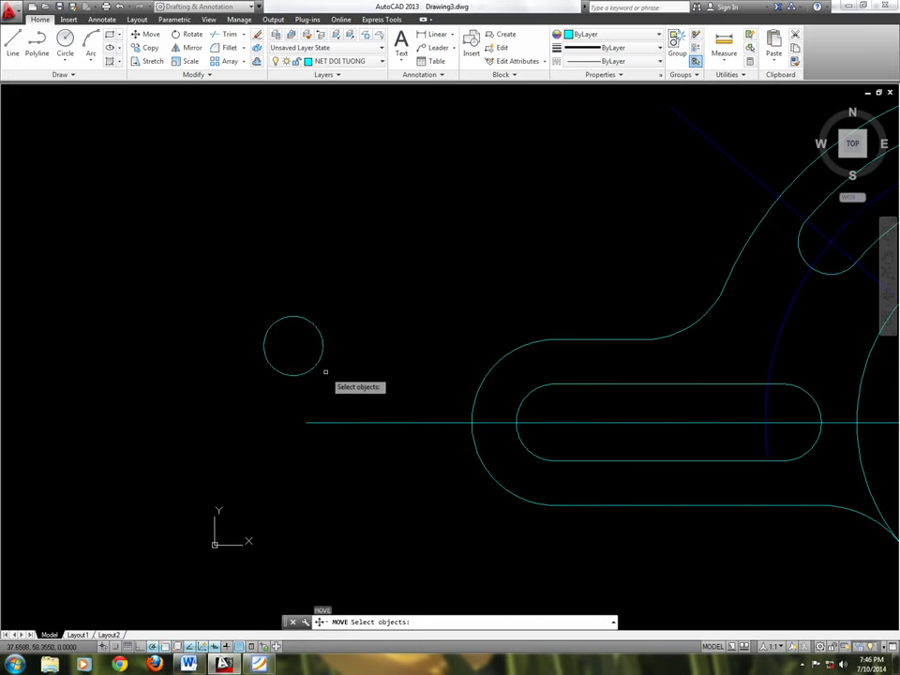
click(319, 371)
click(298, 362)
key(Return)
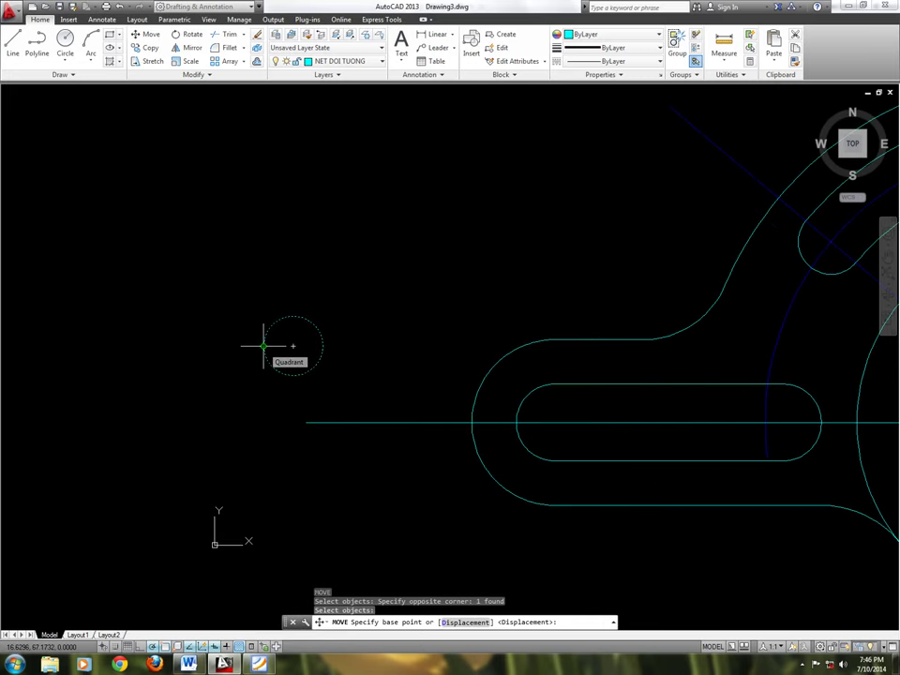
click(263, 345)
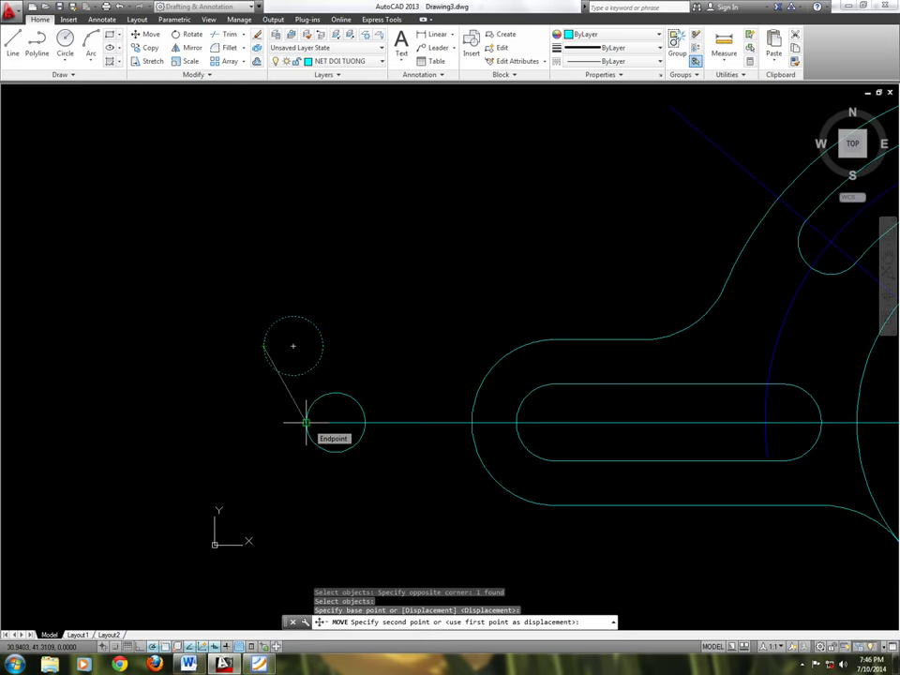
click(306, 422)
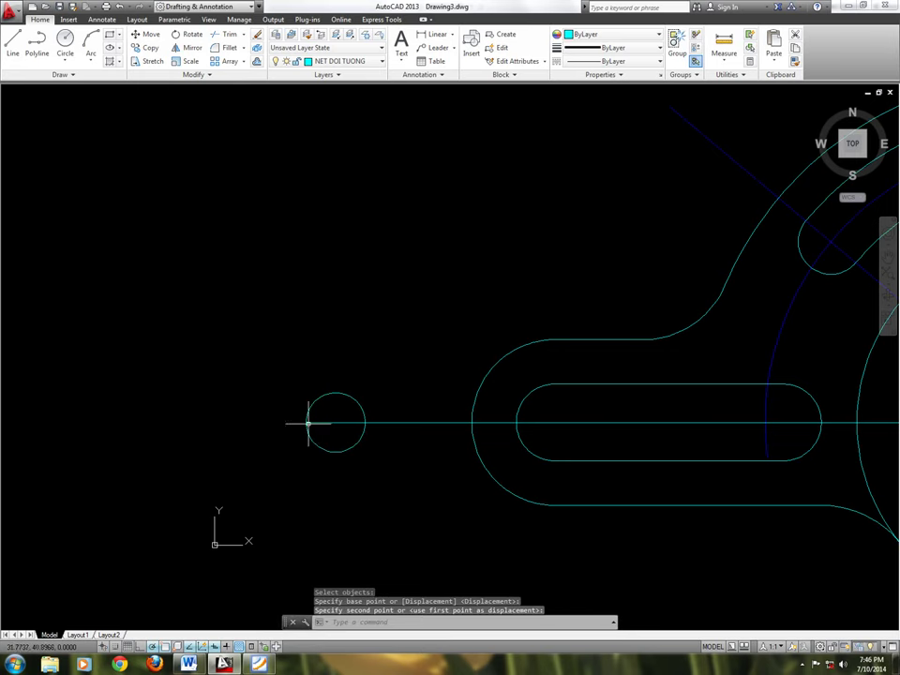
click(258, 663)
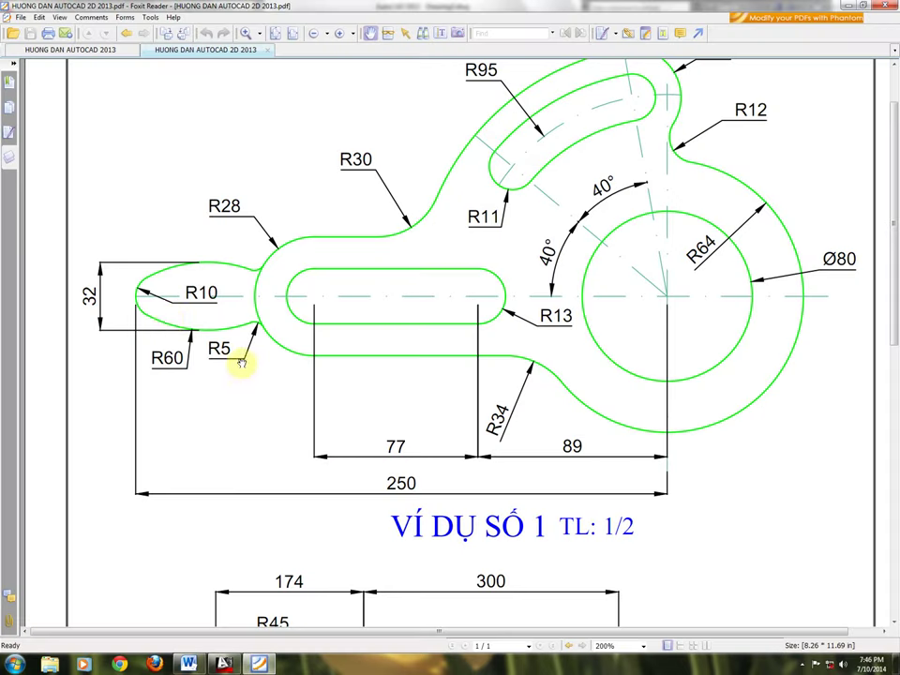
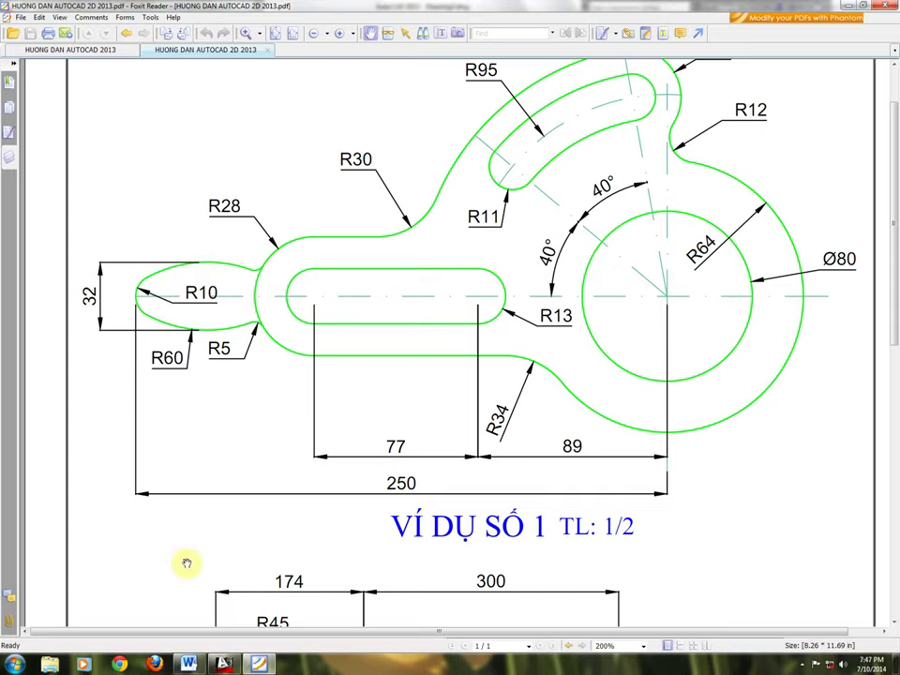
Switch from the Foxit Reader reference back to Drawing3 in AutoCAD.
click(223, 662)
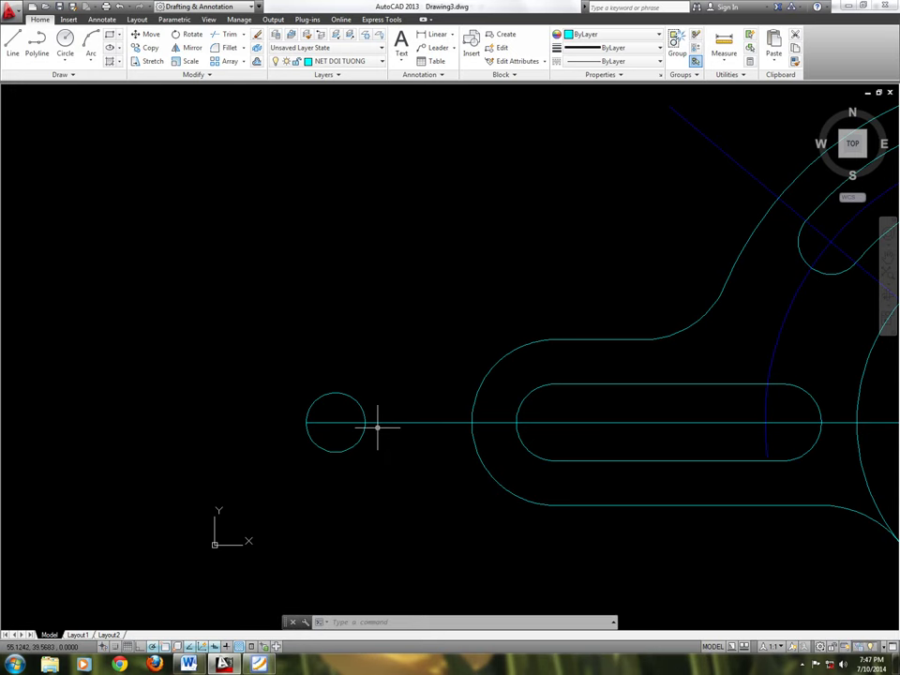
Offset the horizontal centerline upward by 16 (32/2) to make a parallel line.
text(o)
key(Return)
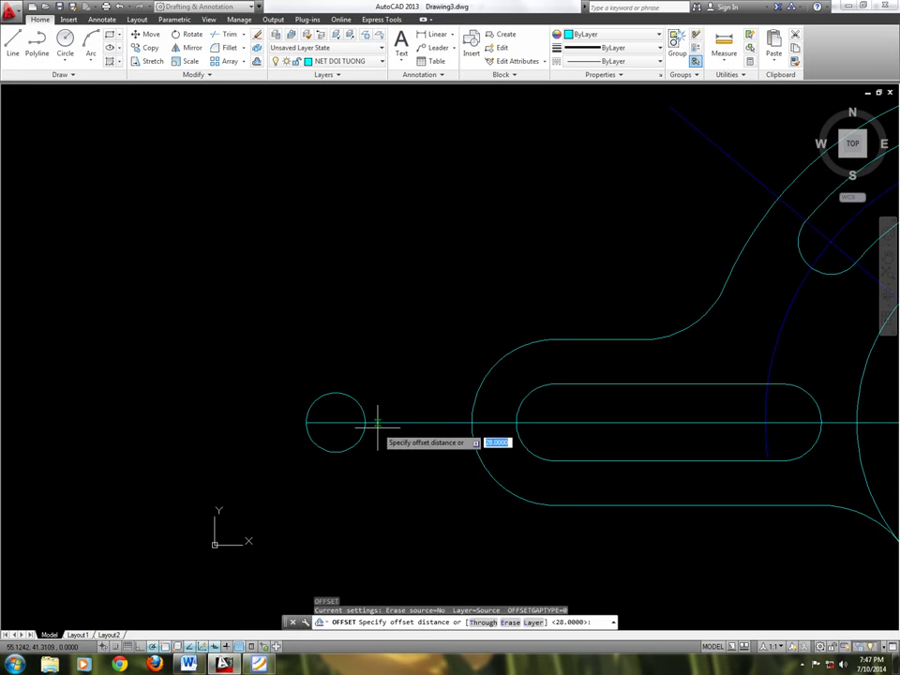
text(32/2)
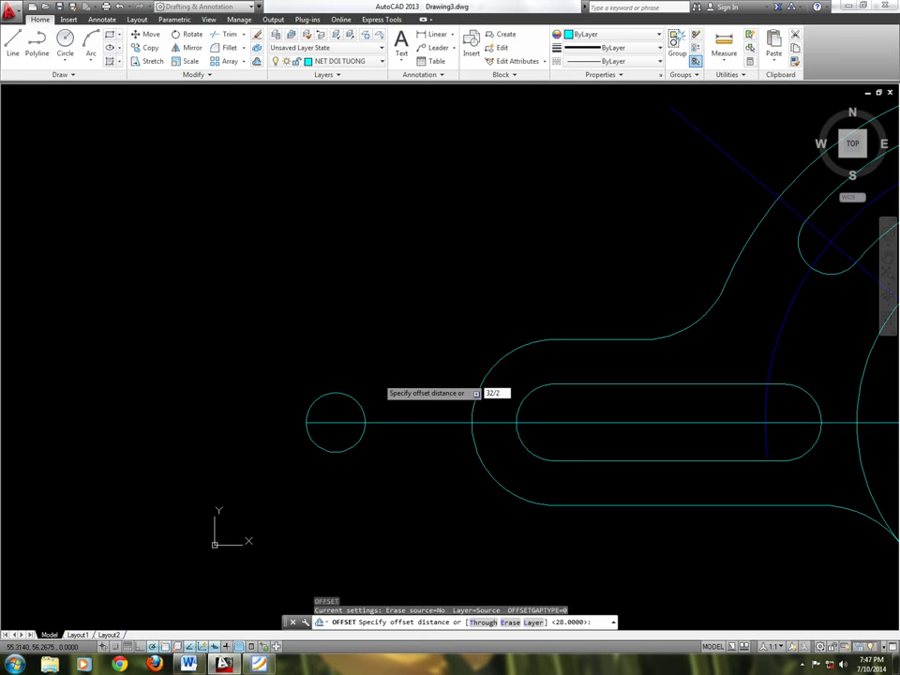
key(Return)
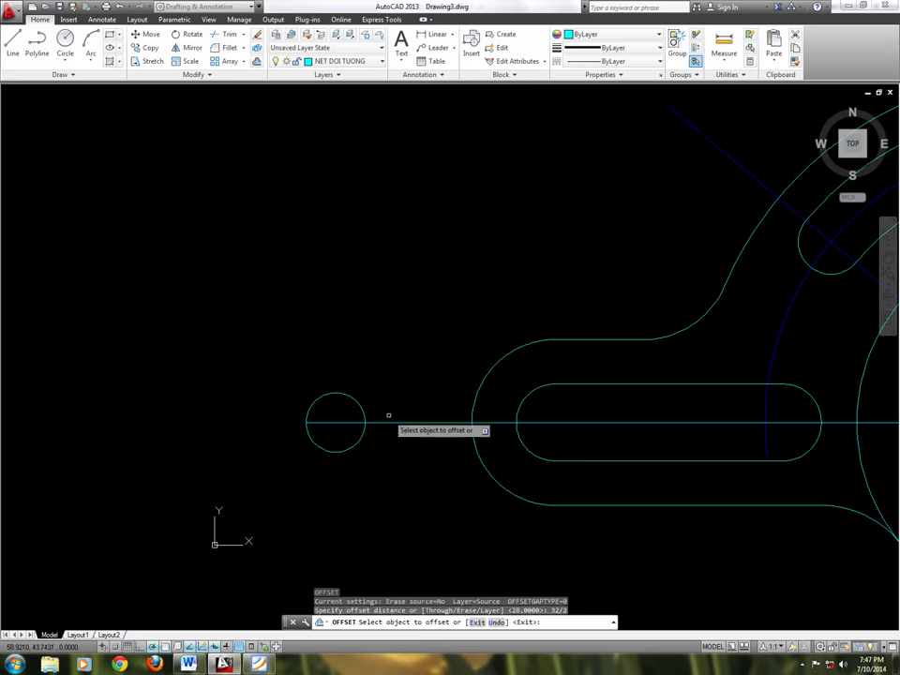
click(389, 422)
click(395, 348)
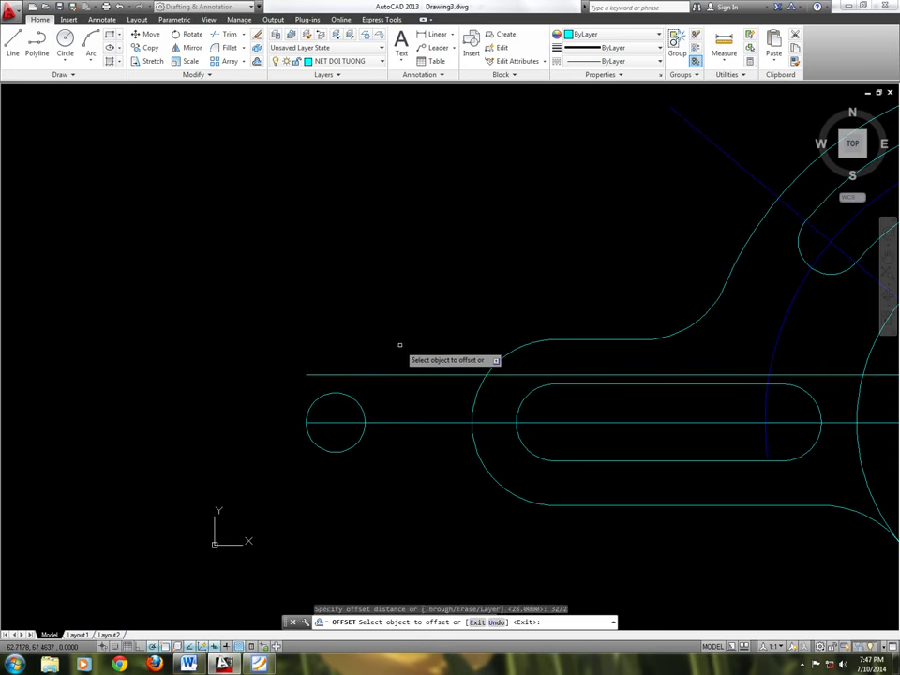
key(Escape)
Draw an R60 circle tangent to the small left lobe circle and the new upper line.
middle_drag(415, 415, 368, 417)
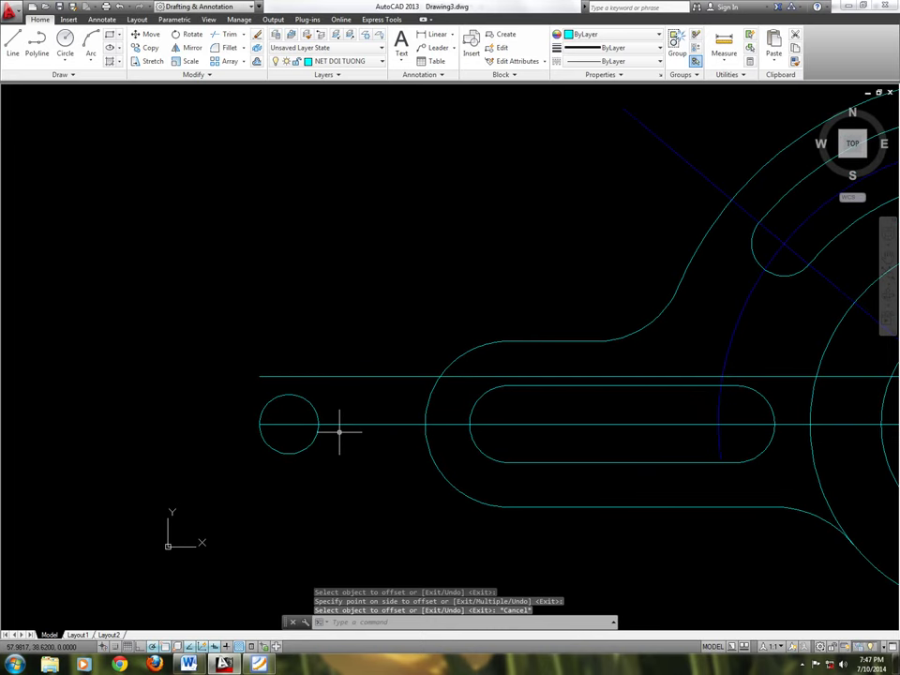
text(c)
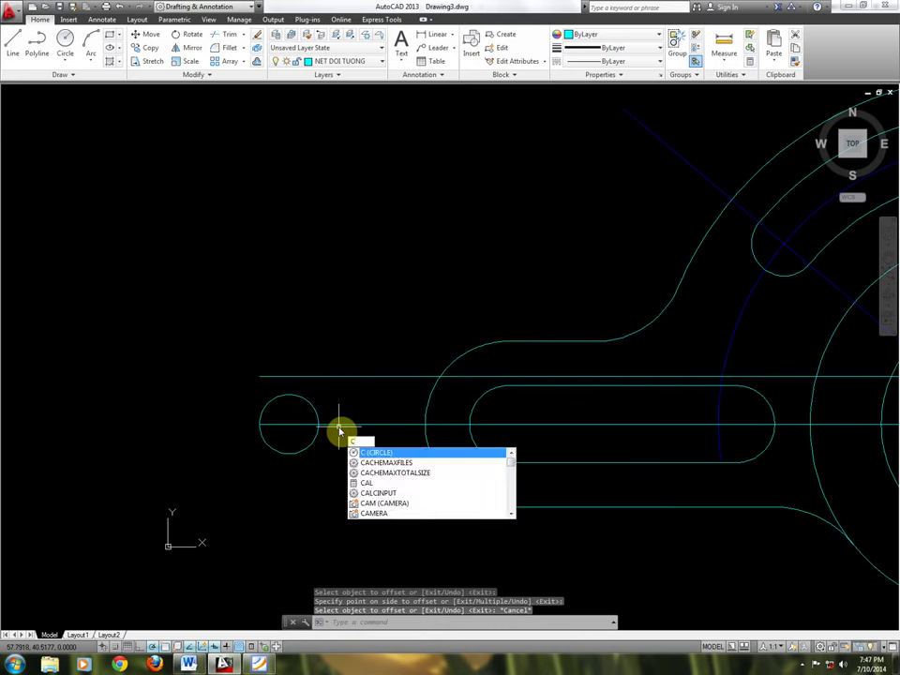
key(Return)
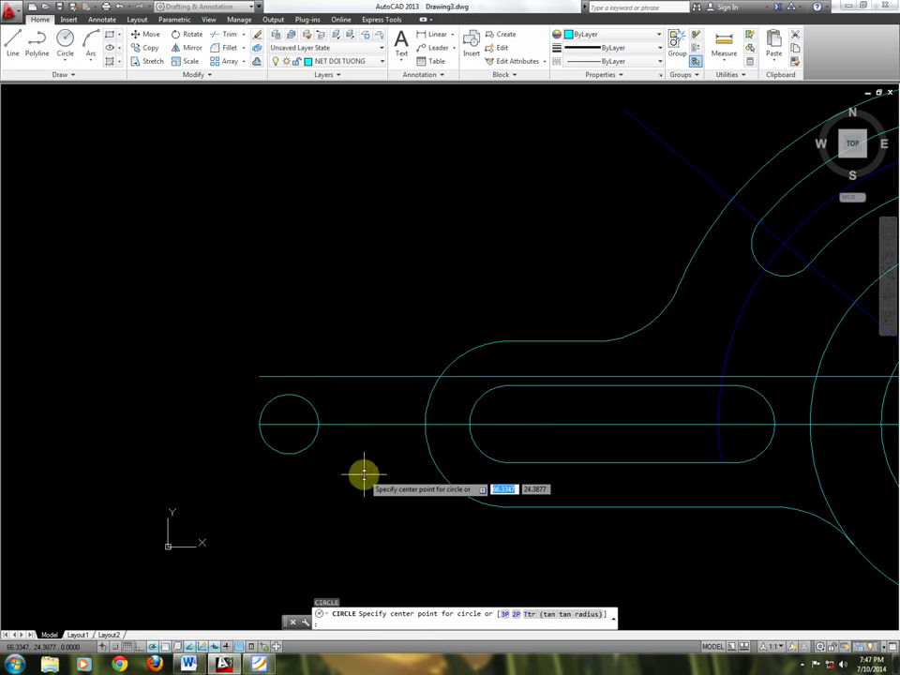
text(t)
key(Return)
scroll(345, 458, up, 2)
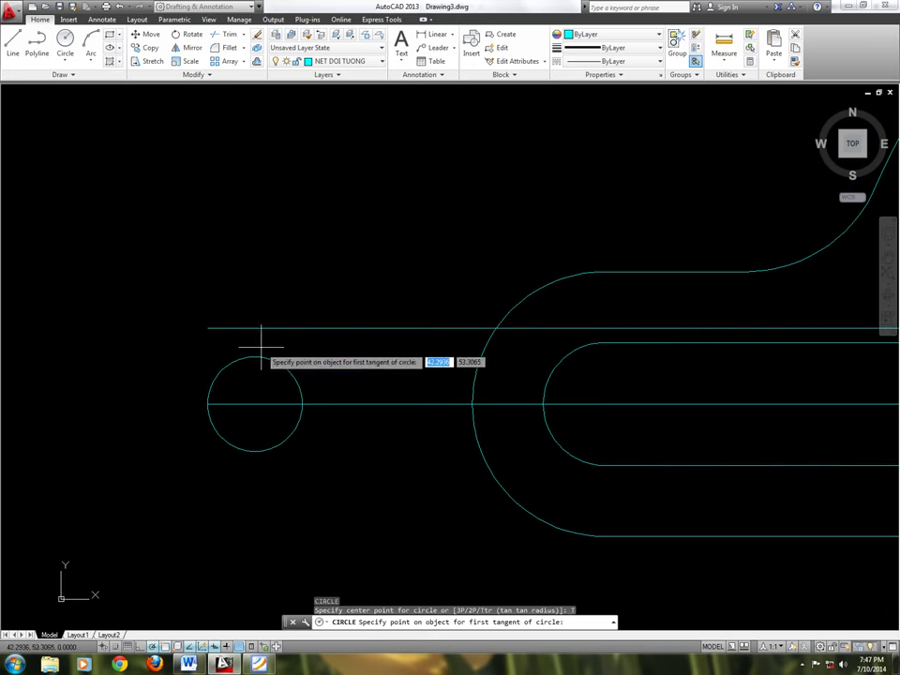
click(218, 366)
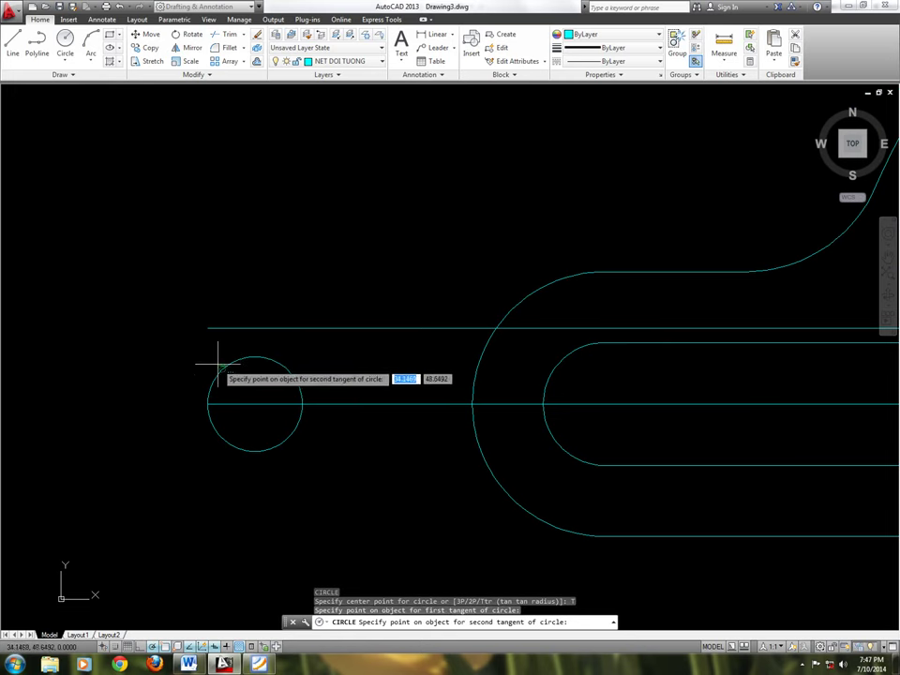
click(361, 328)
text(60)
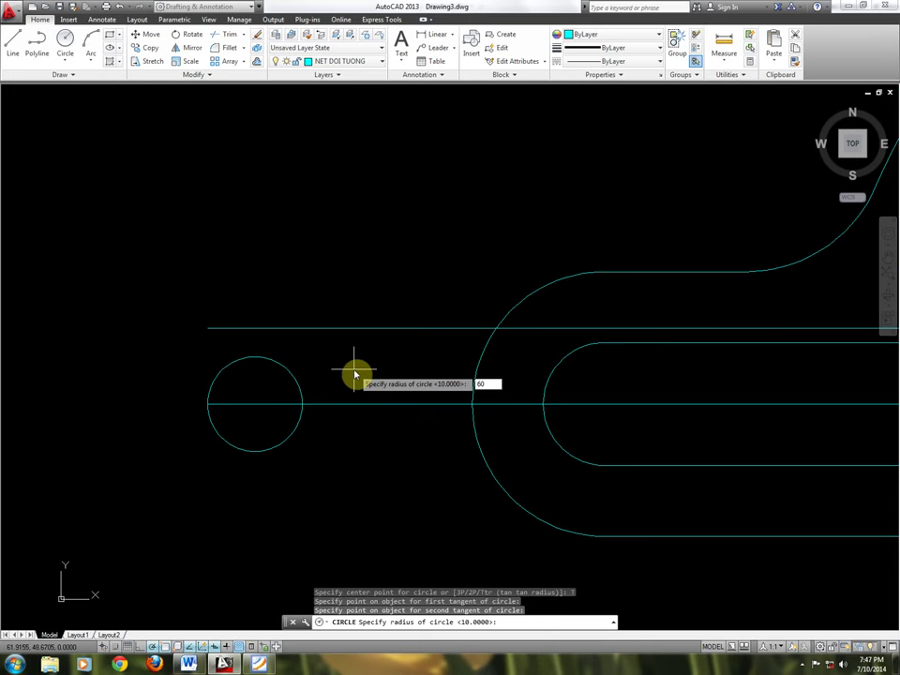
key(Return)
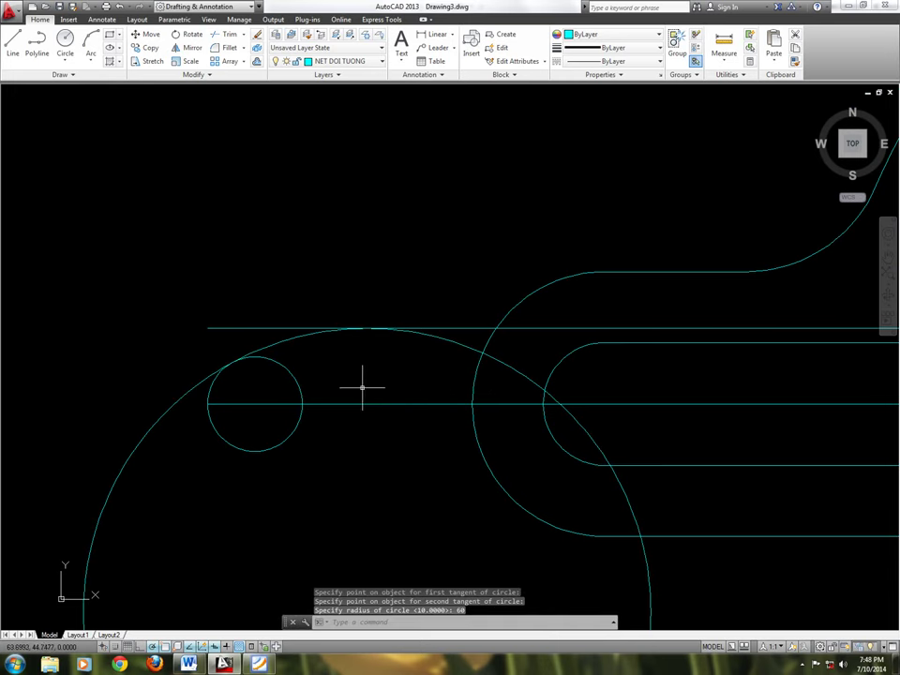
text(r)
key(Return)
key(Return)
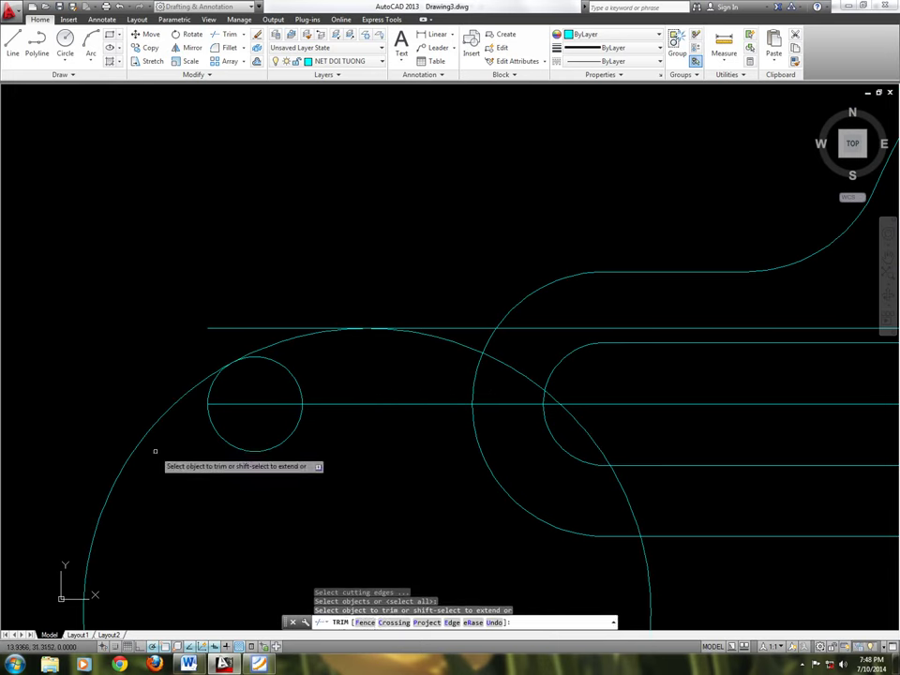
Trim away the unwanted parts of the R60 circle and delete the leftover inner arc.
click(154, 450)
click(113, 413)
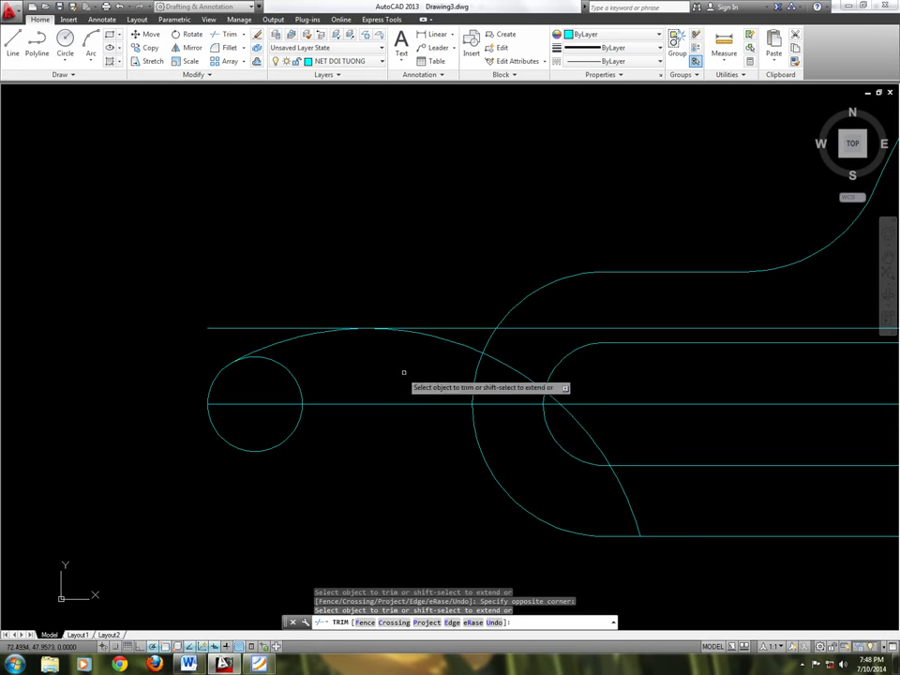
click(518, 361)
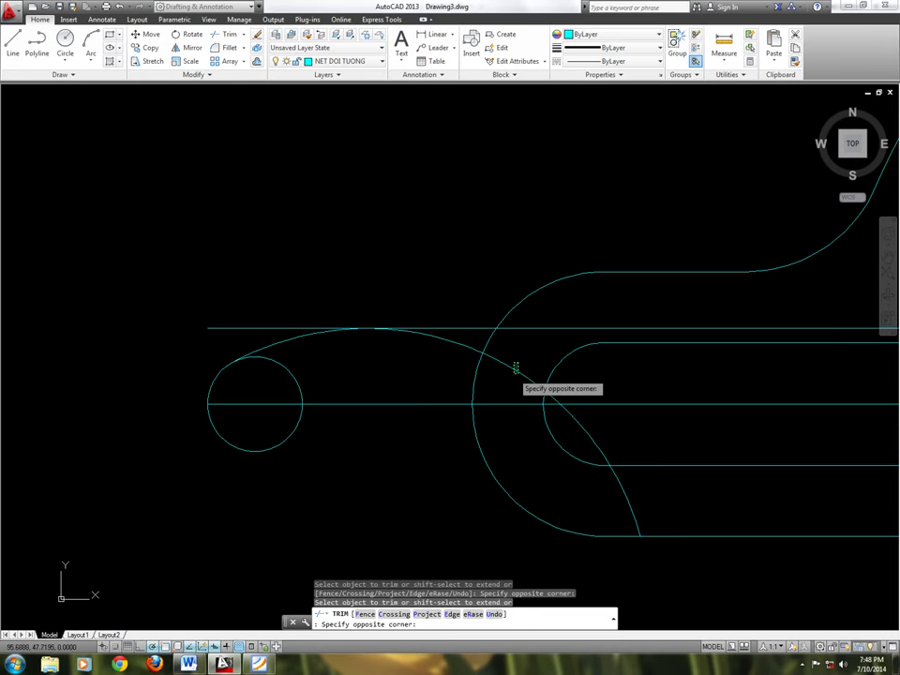
click(513, 381)
key(Escape)
click(597, 422)
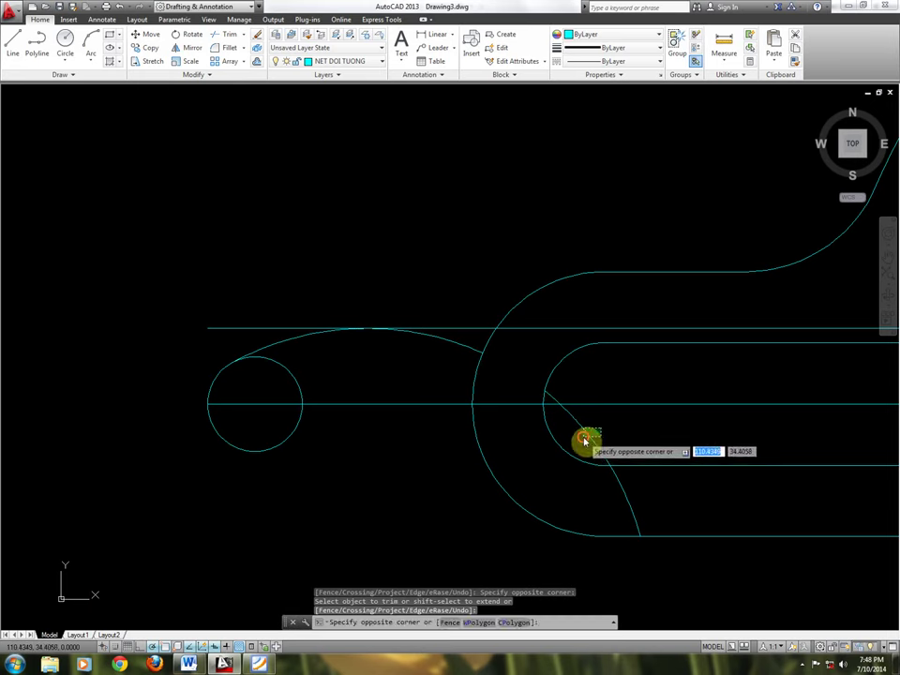
click(575, 433)
key(Delete)
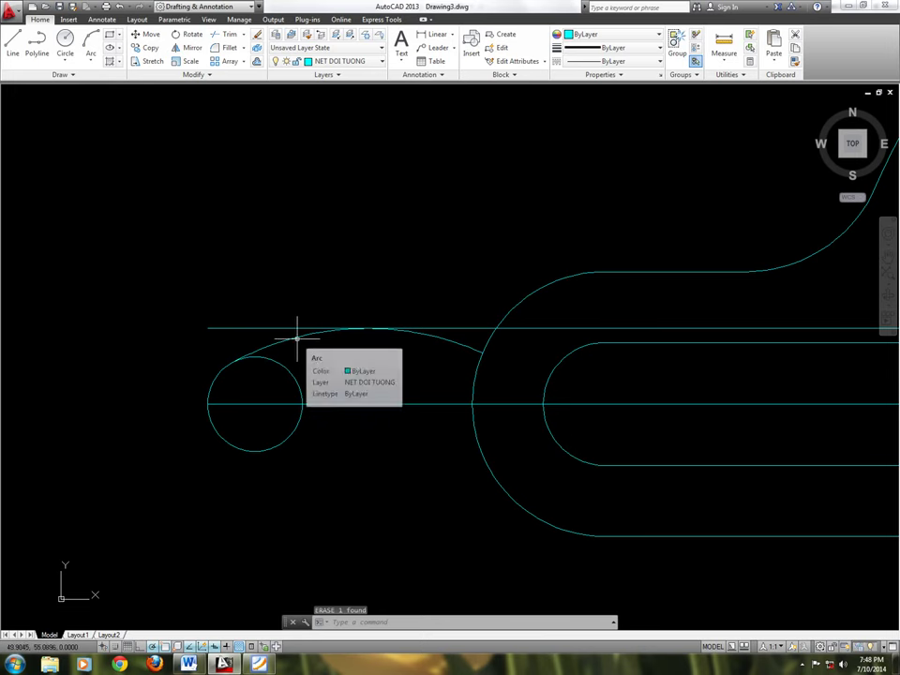
Mirror the R60 arc about the horizontal centerline, keeping the original.
text(MI)
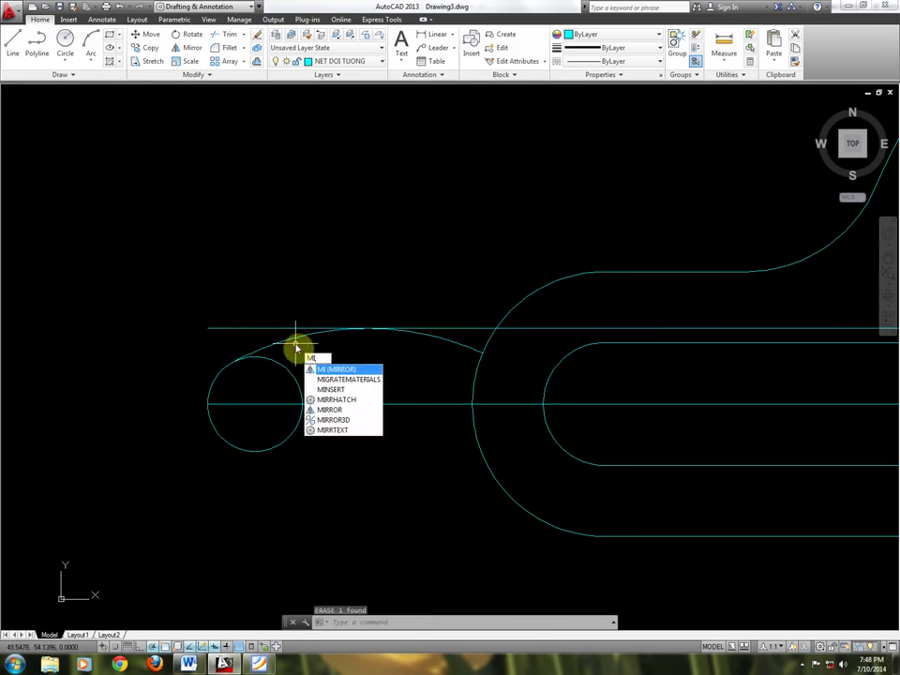
key(Return)
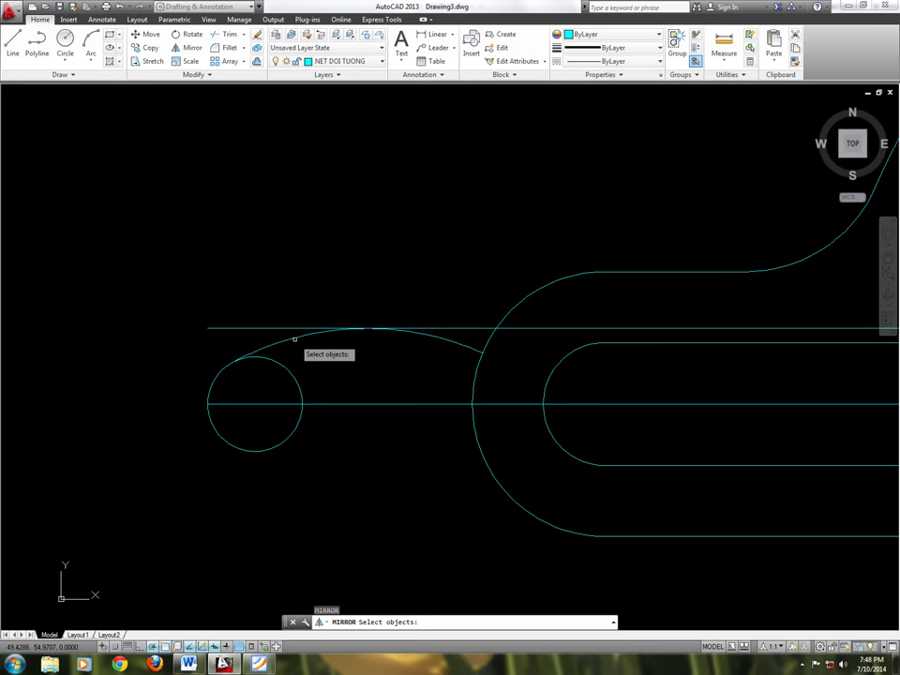
click(295, 339)
key(Return)
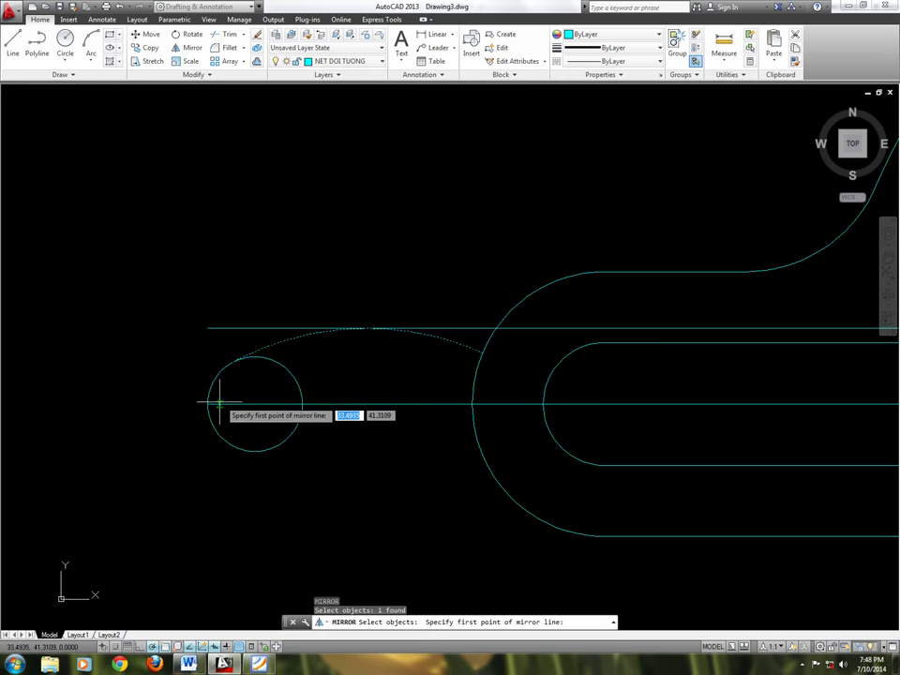
click(208, 404)
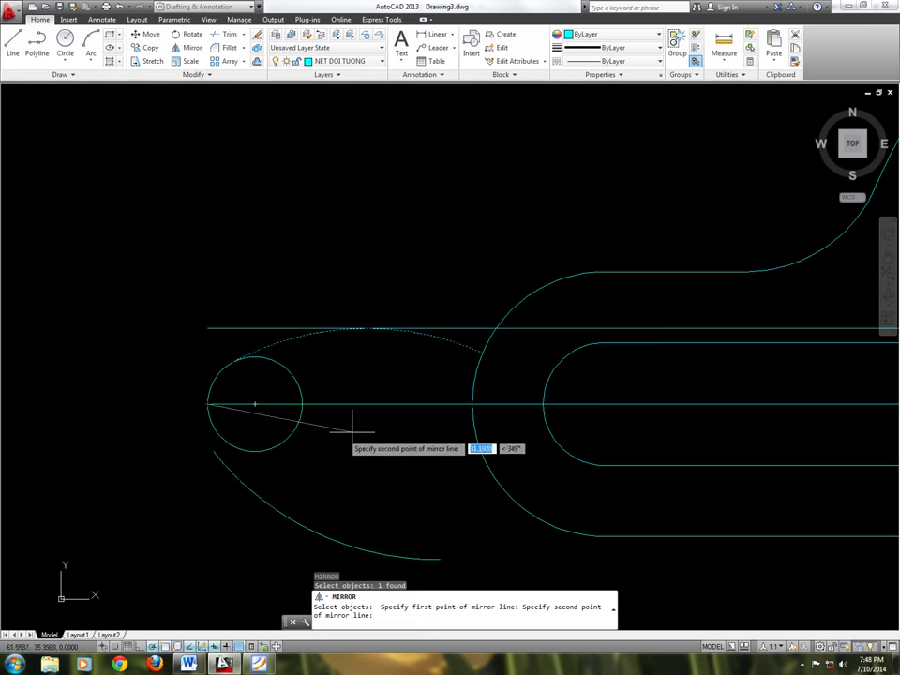
click(471, 404)
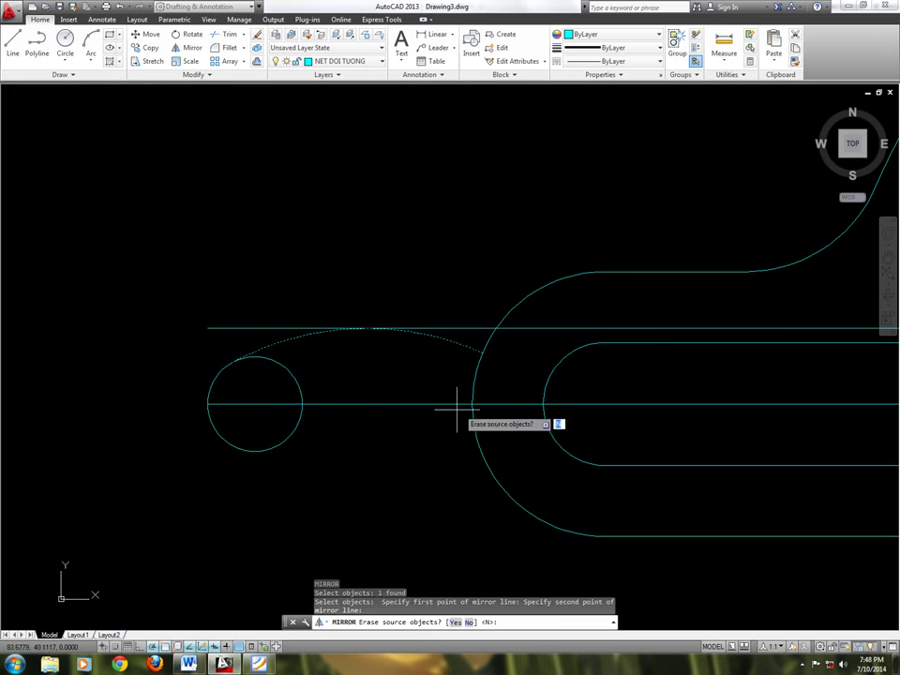
key(Return)
Erase the upper construction line.
scroll(391, 396, down, 1)
scroll(345, 404, down, 2)
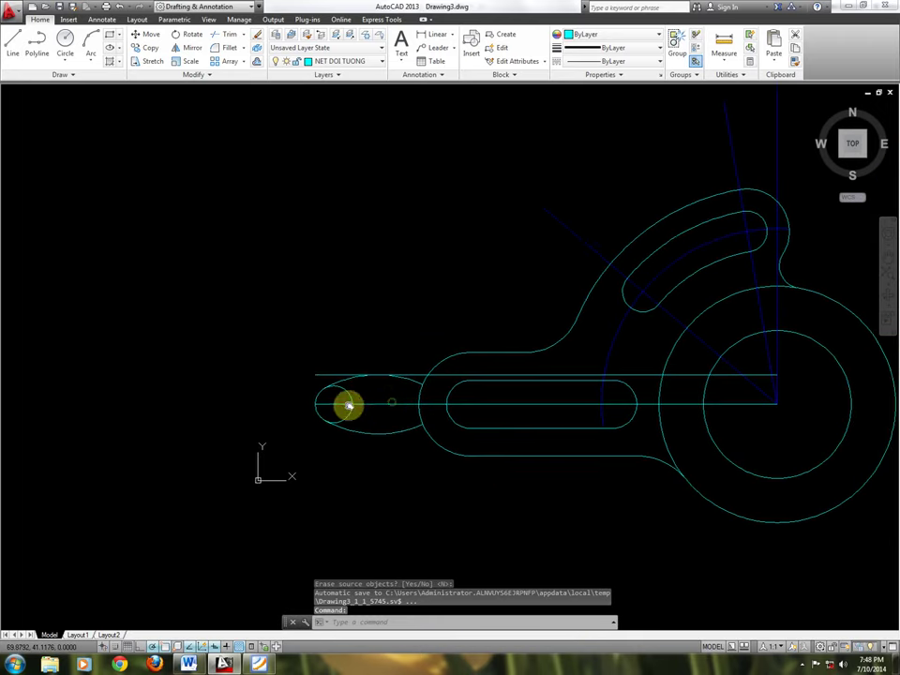
scroll(291, 388, up, 3)
scroll(288, 385, up, 2)
click(271, 358)
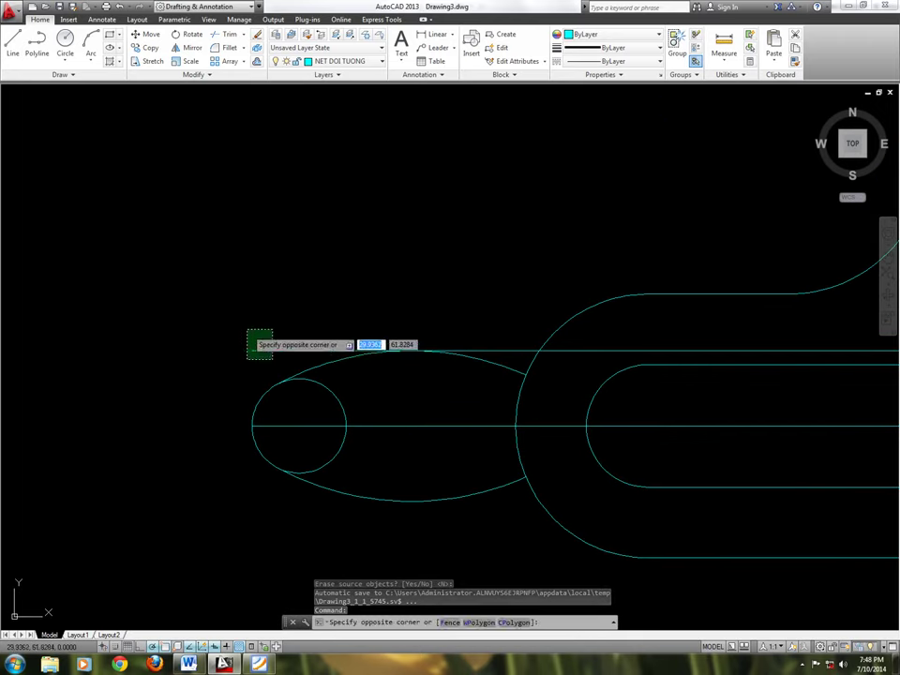
click(237, 321)
key(Delete)
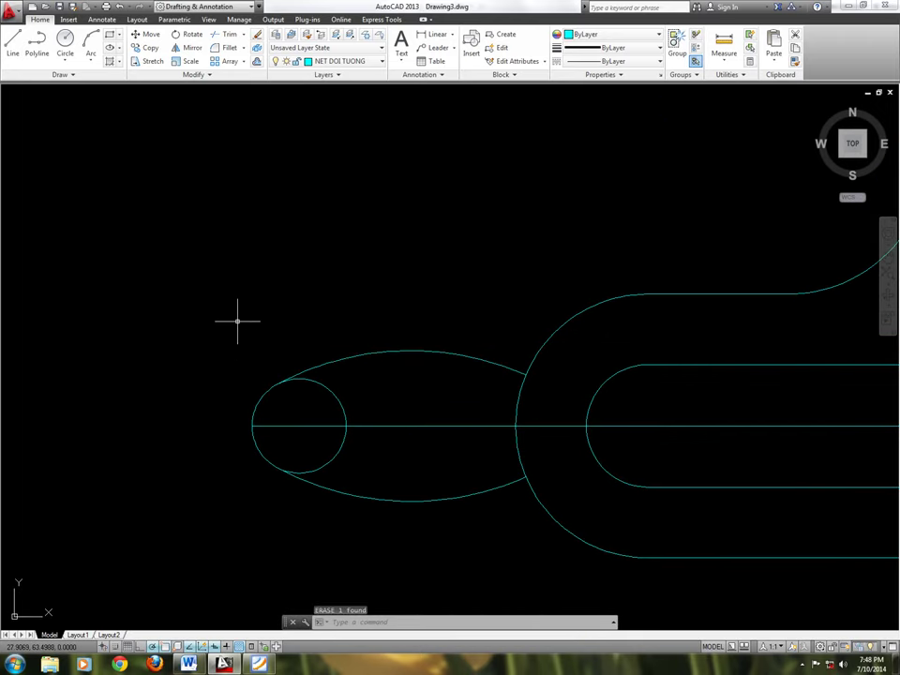
text(TR)
Trim the small circle inside the lobe to leave a rounded end.
key(Return)
key(Return)
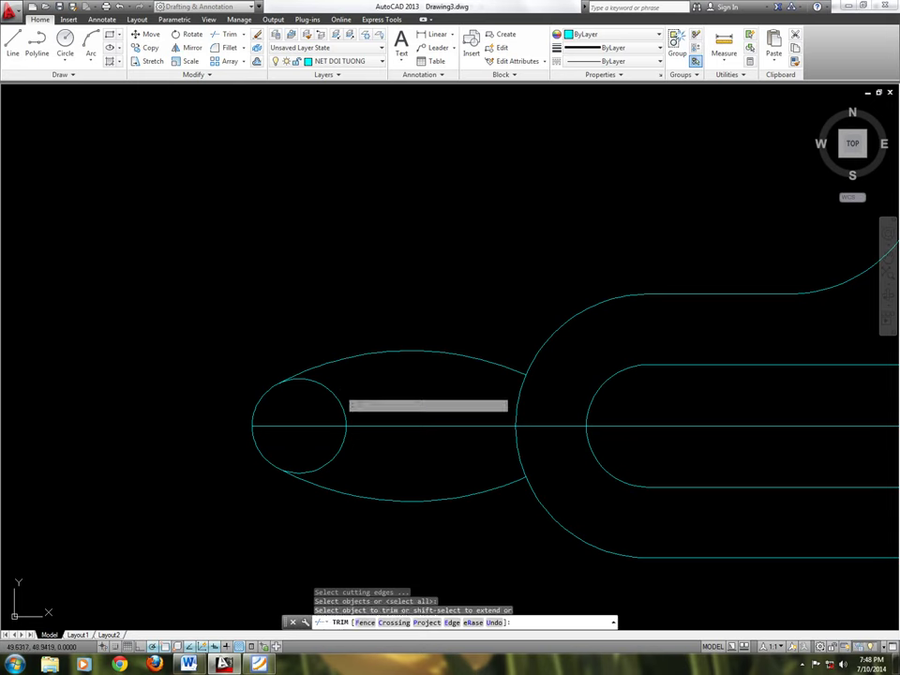
click(347, 452)
click(324, 442)
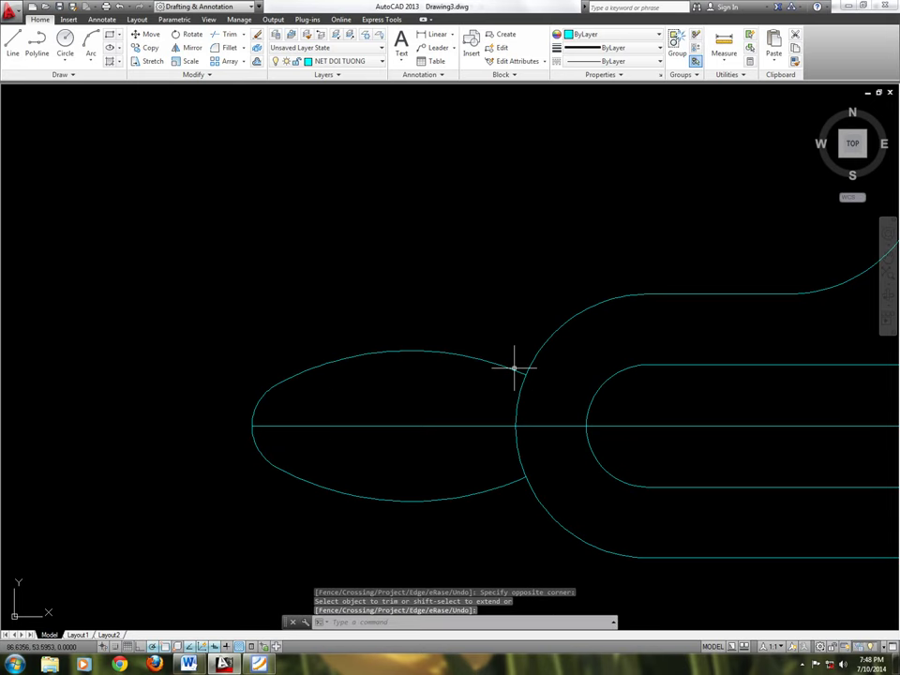
scroll(492, 351, down, 2)
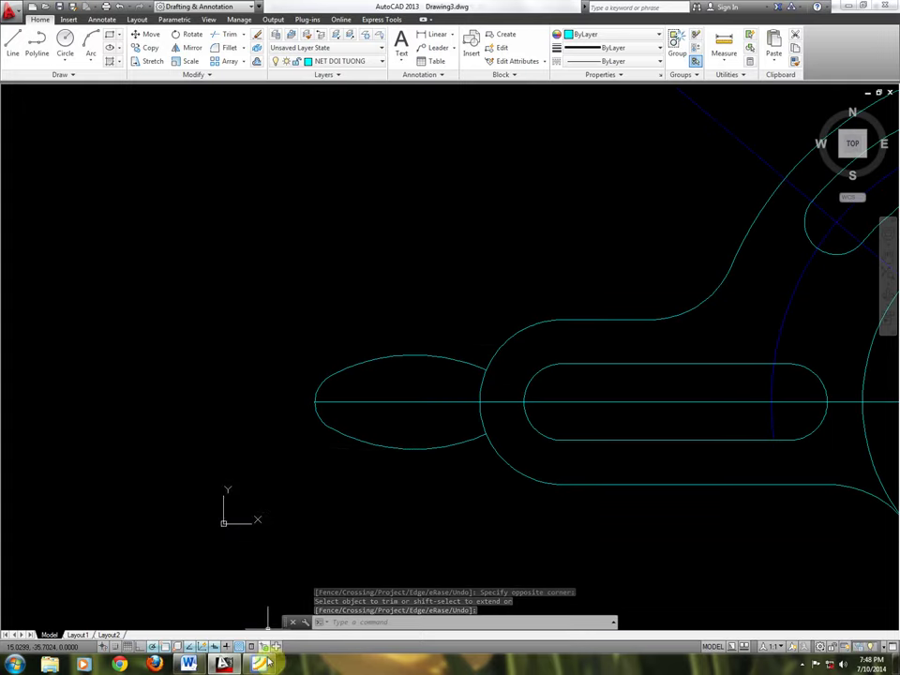
scroll(272, 600, down, 1)
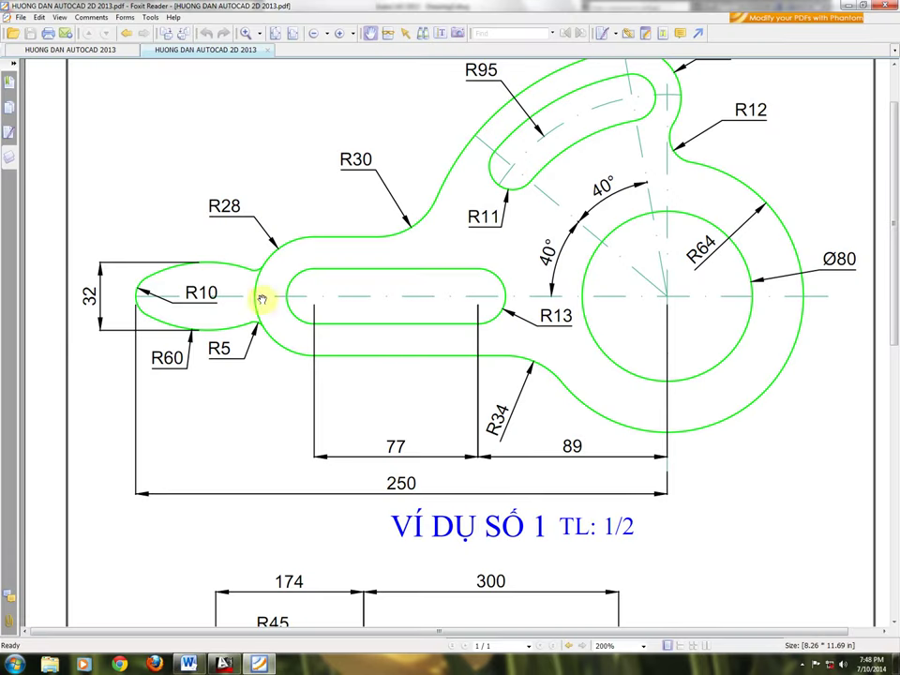
click(269, 664)
Draw an R5 circle tangent to the lobe curve and the large R28 arc.
scroll(512, 421, up, 2)
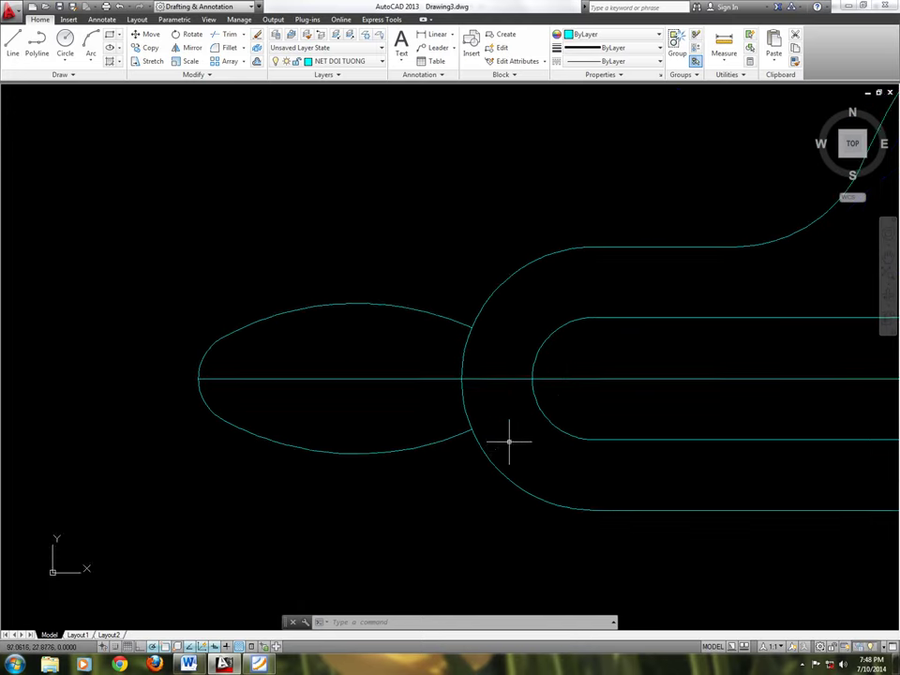
middle_drag(512, 437, 385, 461)
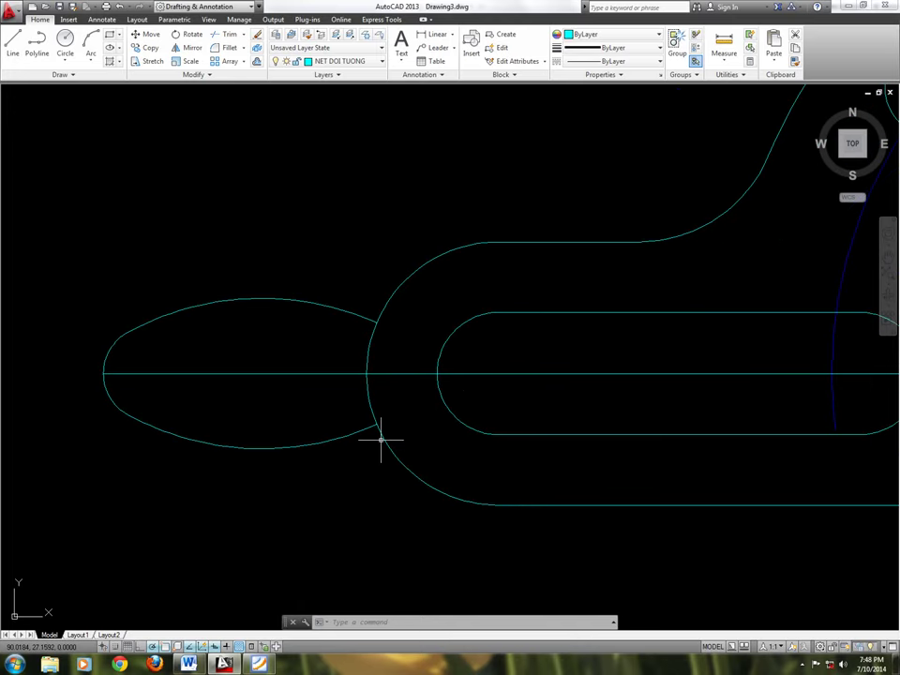
text(c)
key(Return)
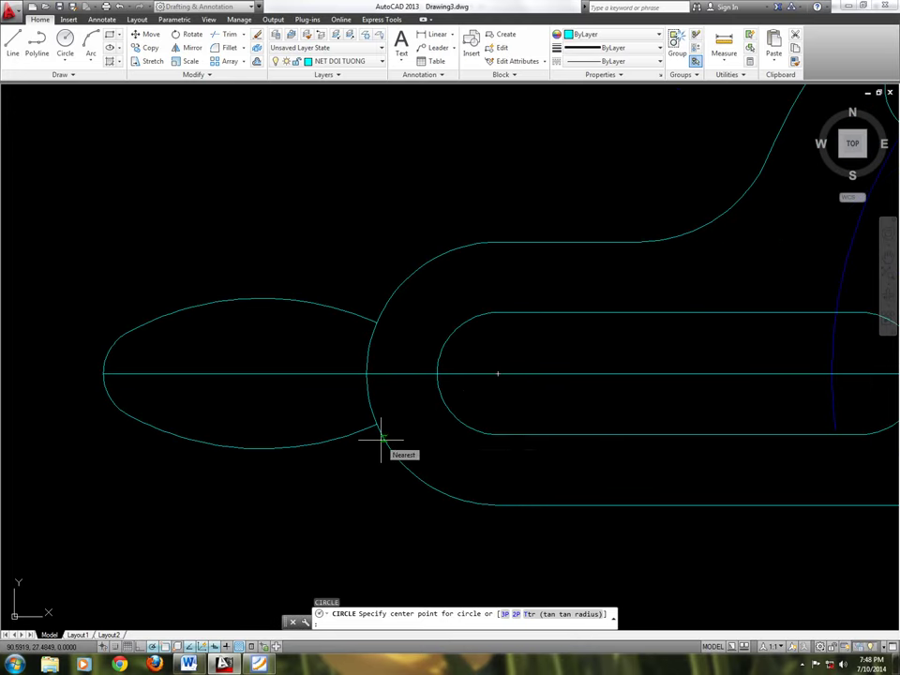
text(t)
key(Return)
scroll(379, 436, up, 2)
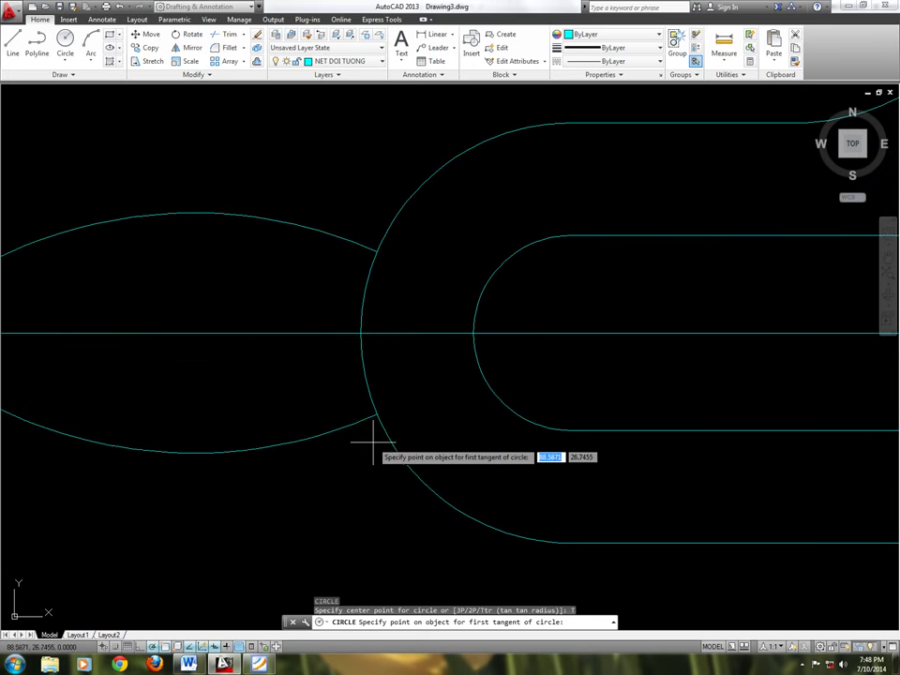
click(351, 426)
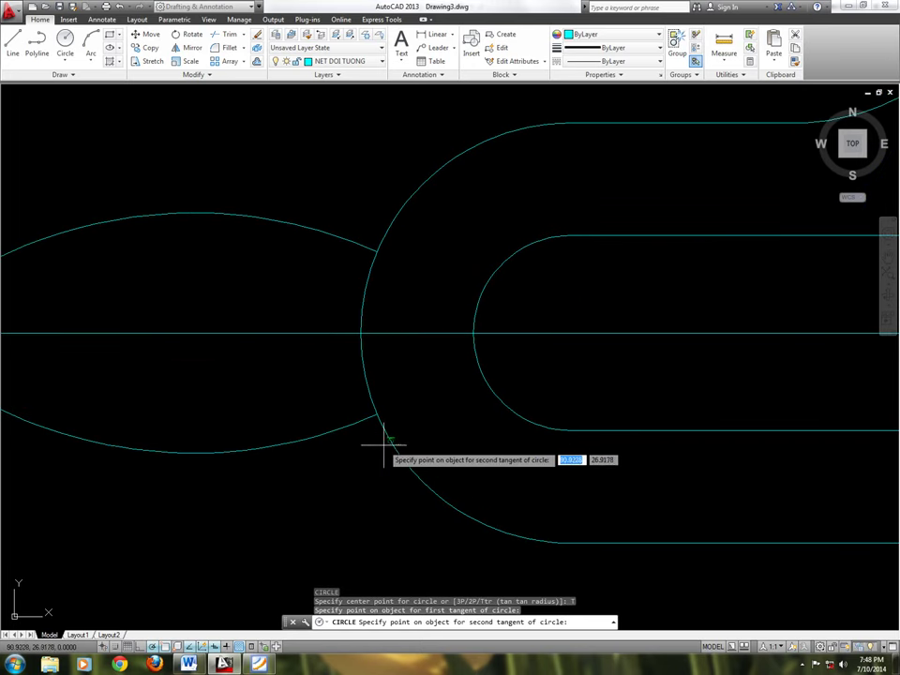
click(389, 440)
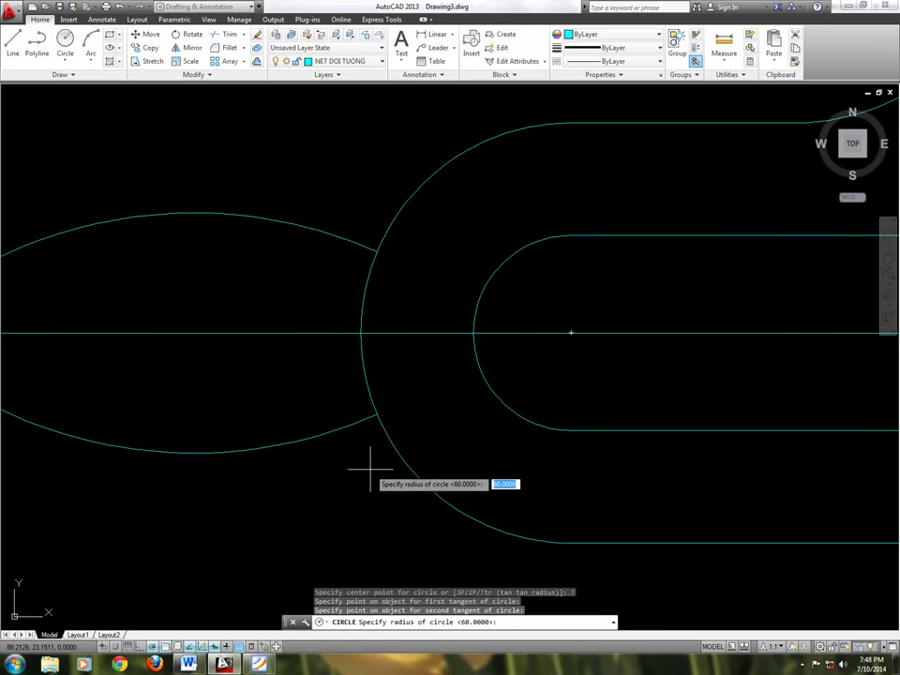
text(5)
key(Return)
text(TR)
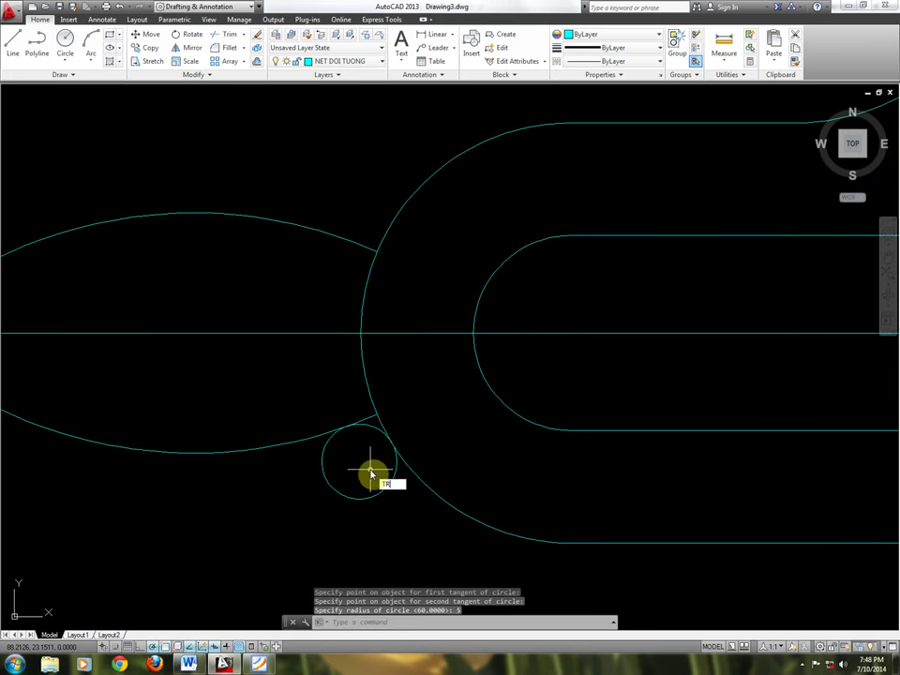
Trim the R5 circle and the junction overlap, leaving the lower fillet arc.
key(Return)
key(Return)
click(368, 473)
click(366, 477)
scroll(356, 450, up, 2)
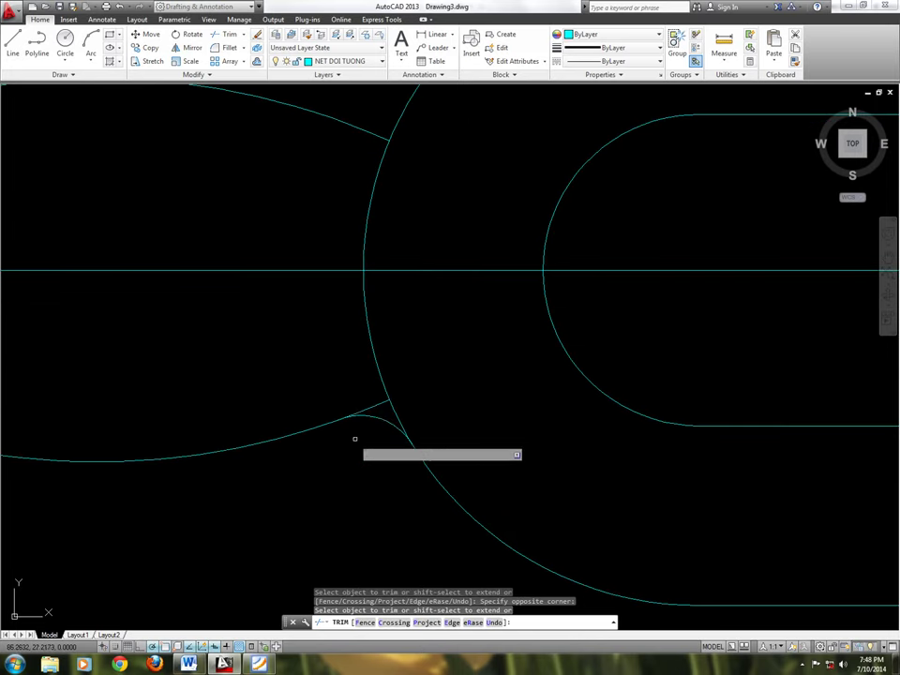
click(371, 407)
scroll(407, 463, down, 2)
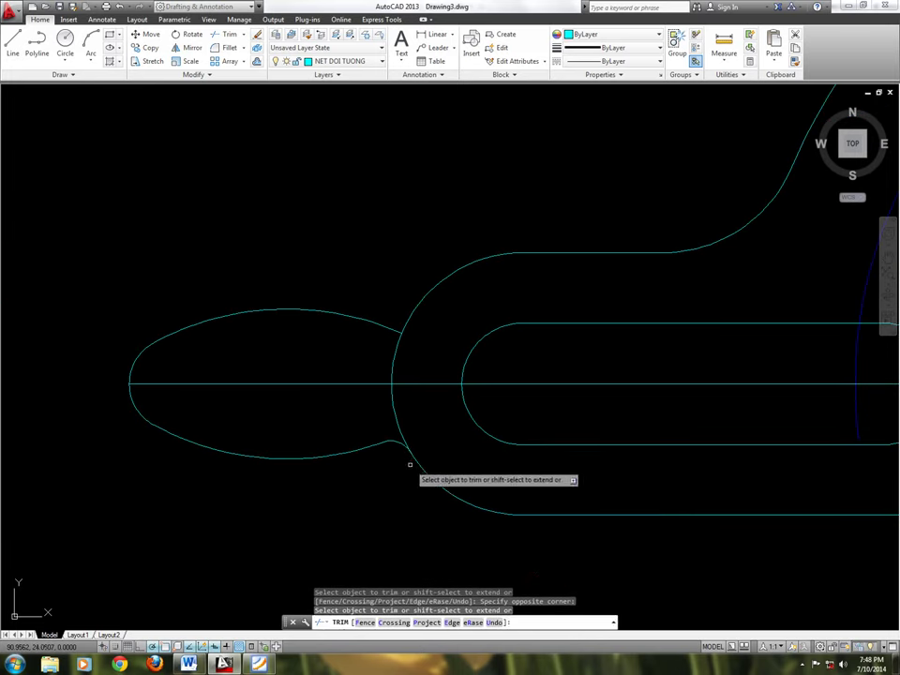
key(Escape)
Mirror the R5 fillet arc about the horizontal centerline to the upper side.
text(mi)
key(Return)
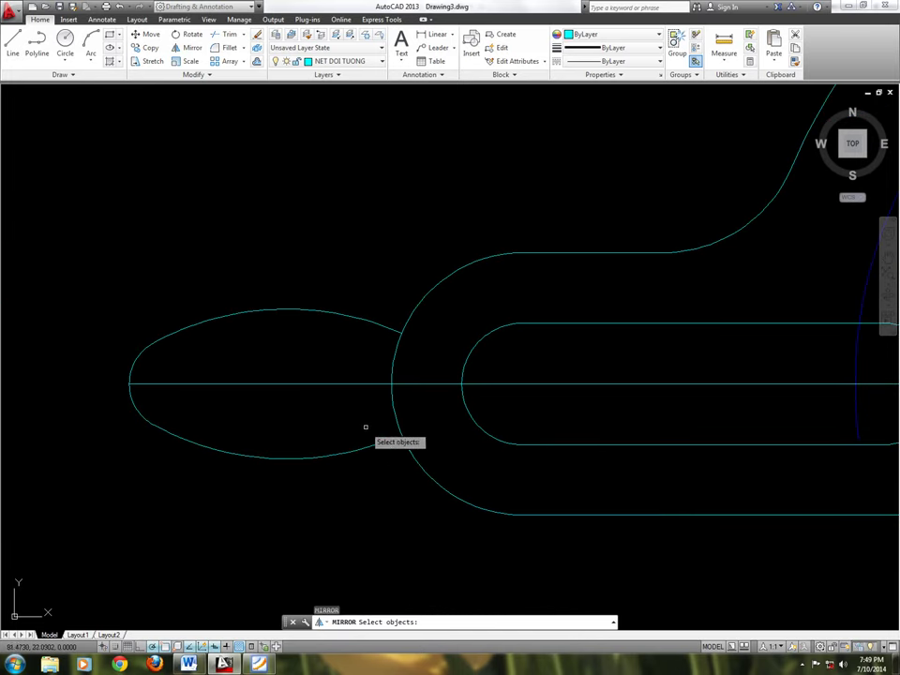
click(365, 426)
click(428, 463)
key(Return)
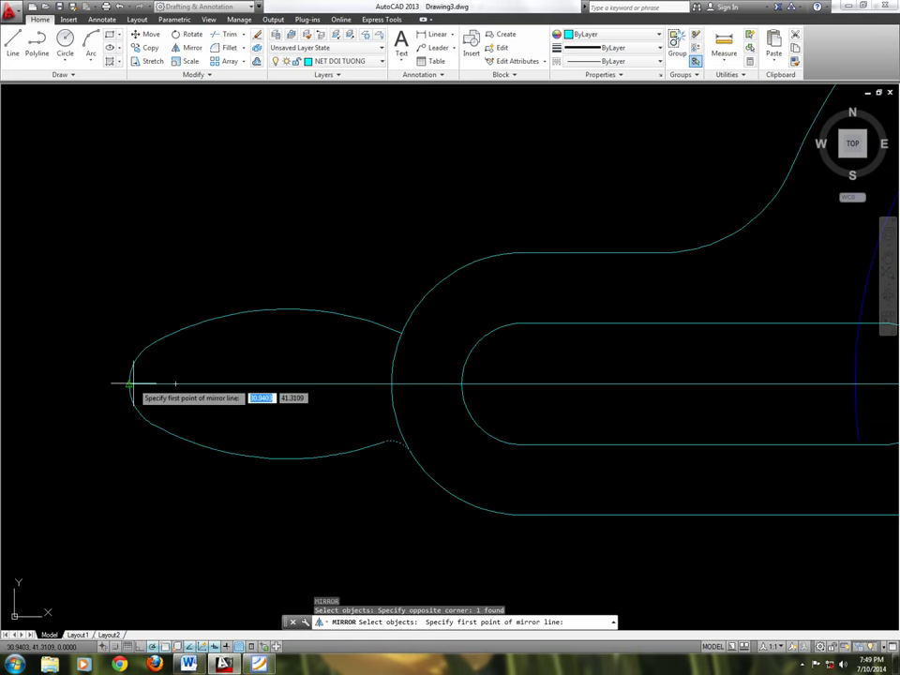
click(130, 383)
click(394, 382)
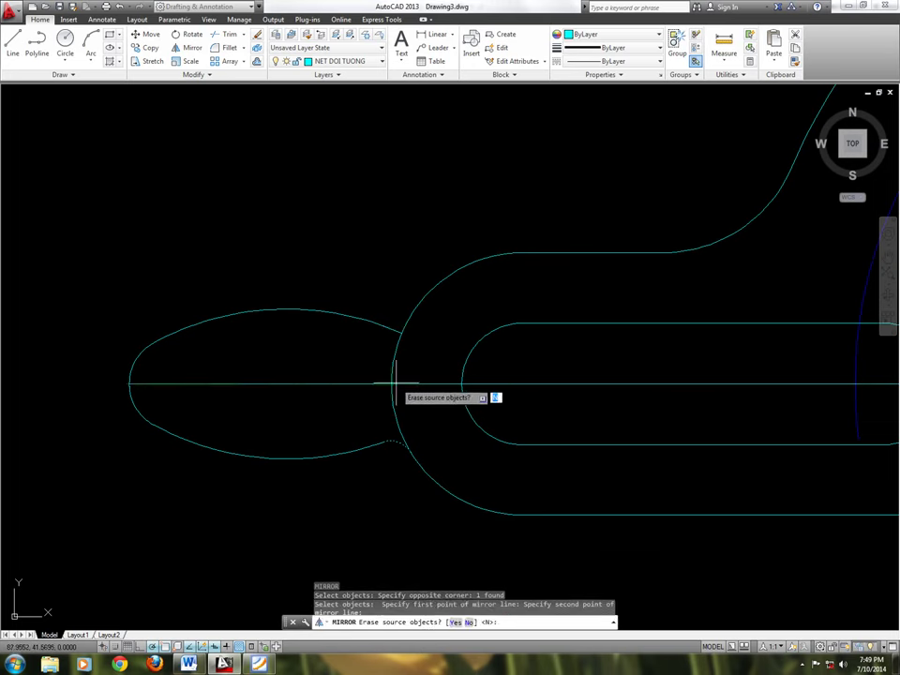
key(Return)
Trim the upper junction where the mirrored fillet meets the lobe.
scroll(401, 321, up, 3)
text(tr)
key(Return)
key(Return)
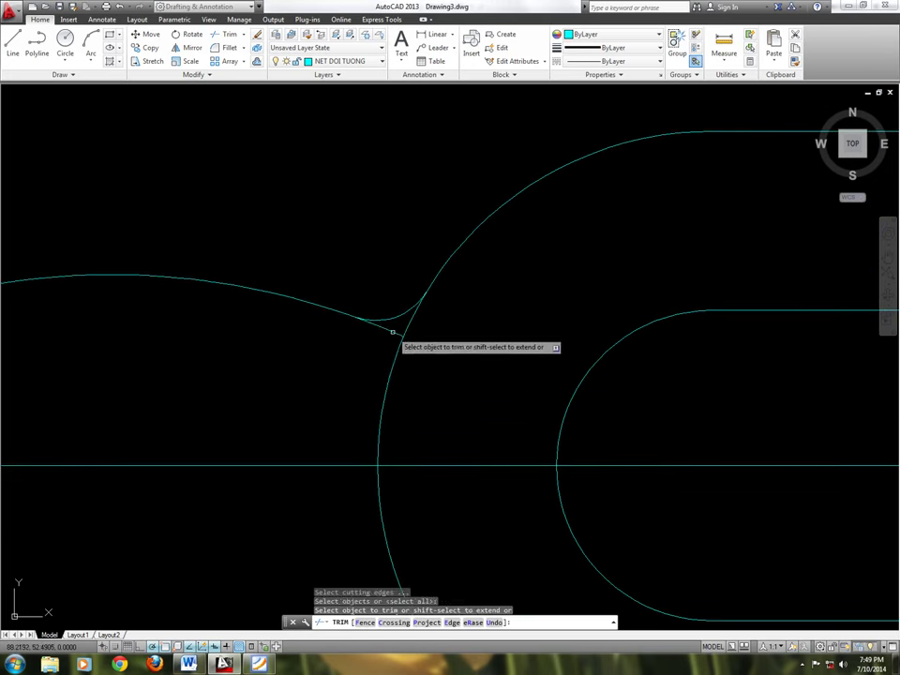
scroll(349, 363, down, 3)
scroll(349, 363, down, 2)
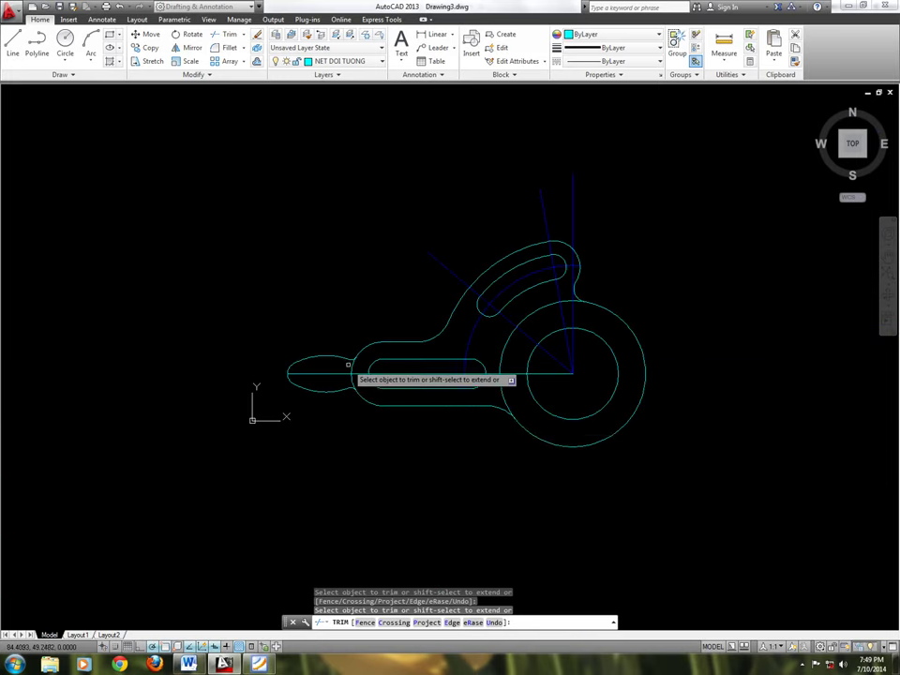
key(Return)
scroll(473, 342, up, 2)
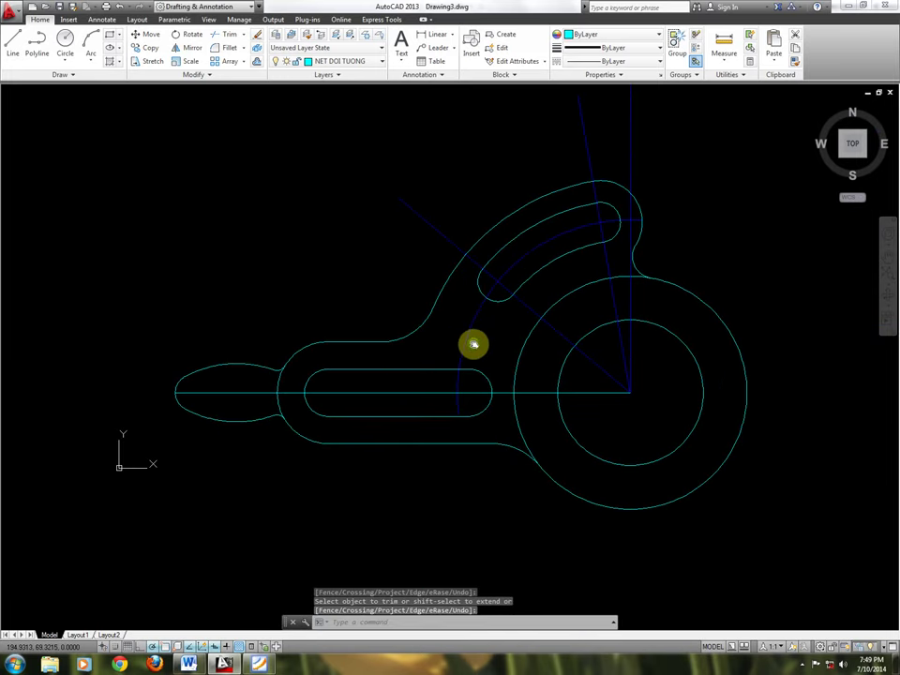
Erase the duplicate horizontal axis line.
middle_drag(473, 344, 464, 361)
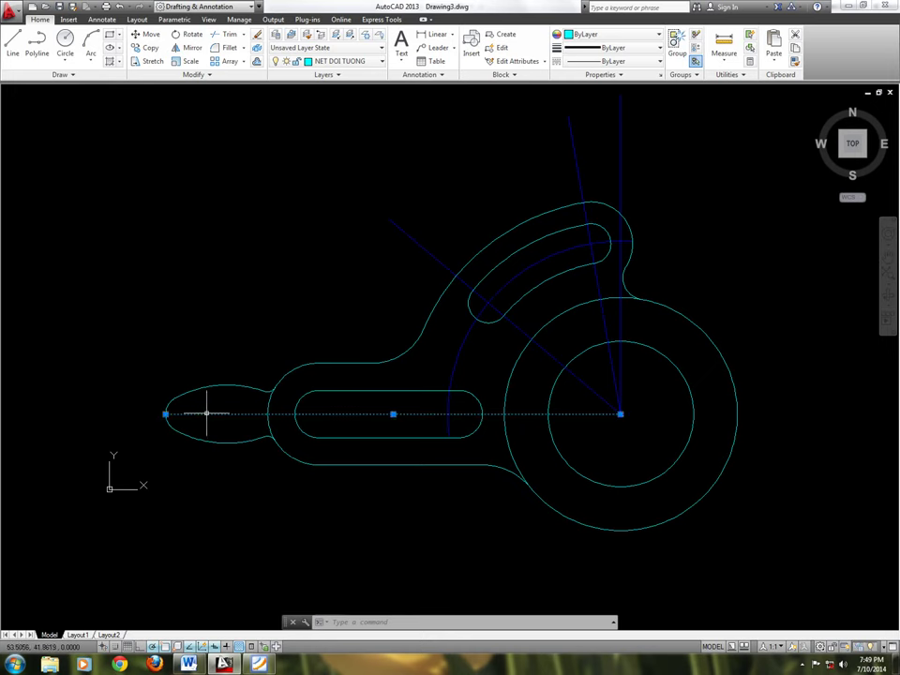
key(Delete)
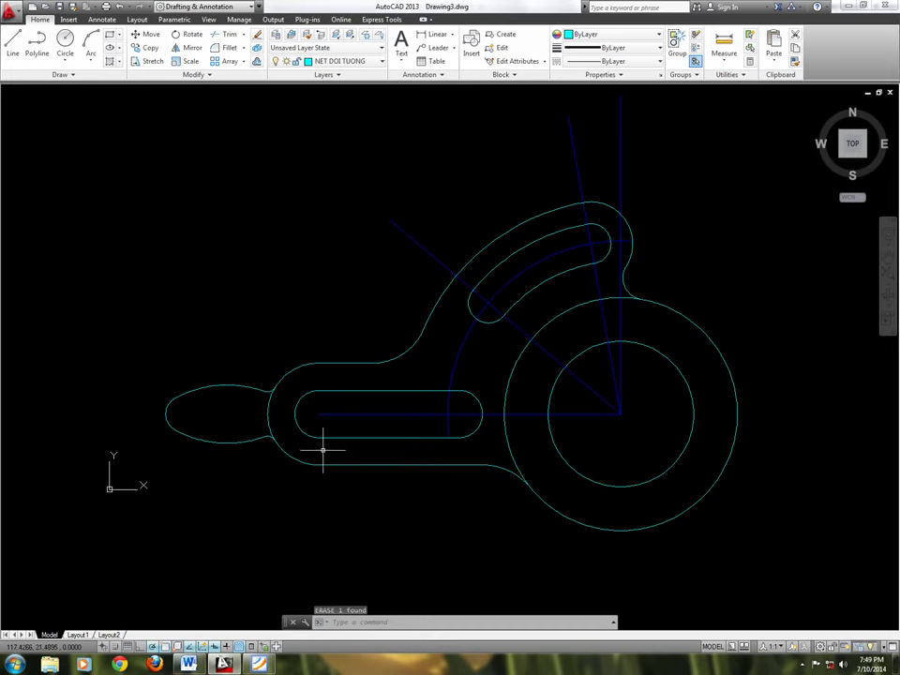
scroll(316, 426, up, 1)
scroll(374, 434, up, 1)
Stretch the blue horizontal centerline's left end past the lobe tip.
click(386, 421)
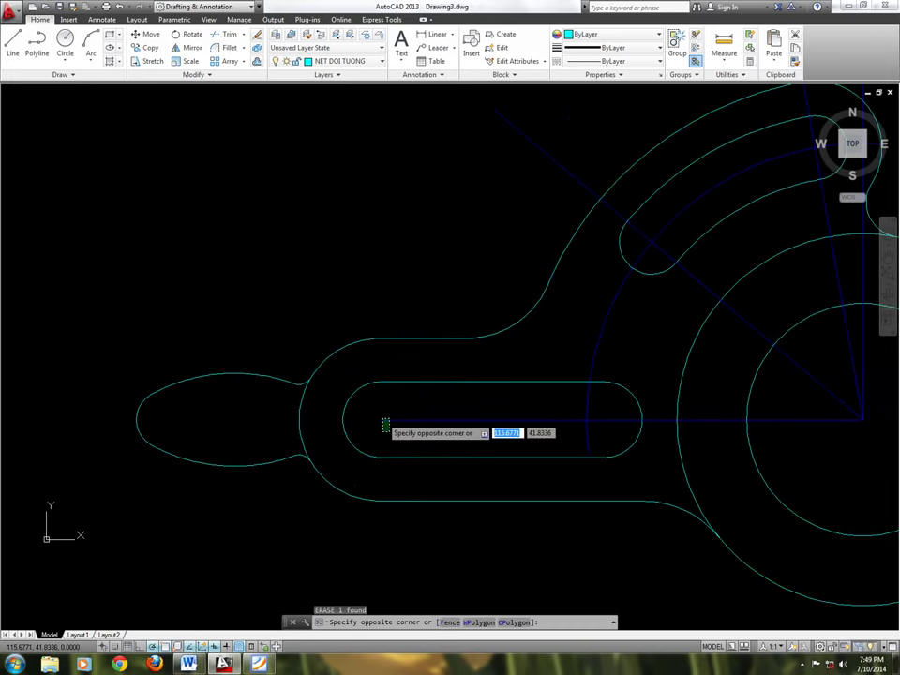
click(377, 419)
click(379, 419)
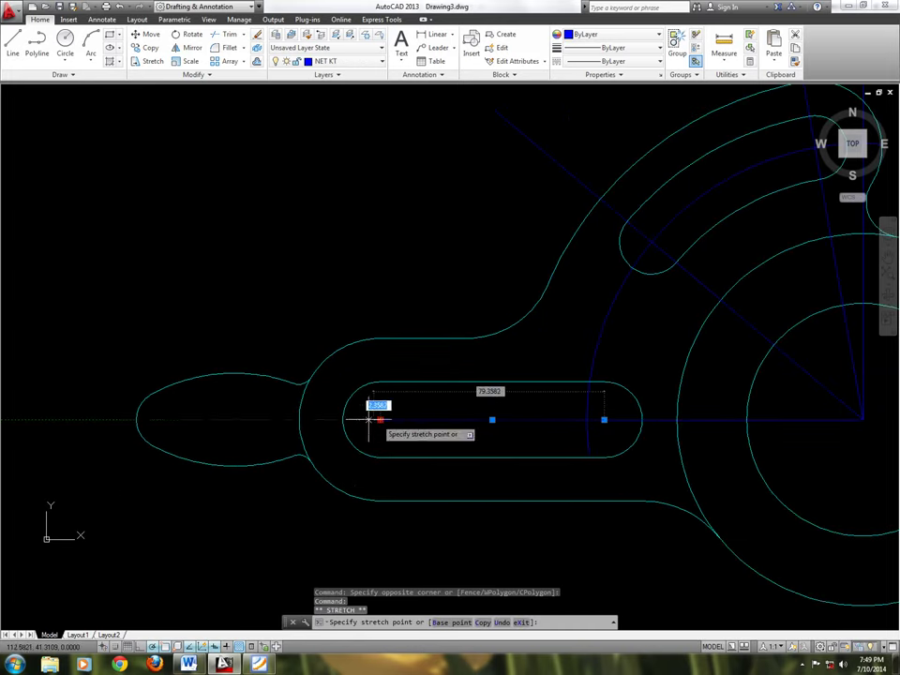
click(100, 418)
scroll(203, 429, down, 1)
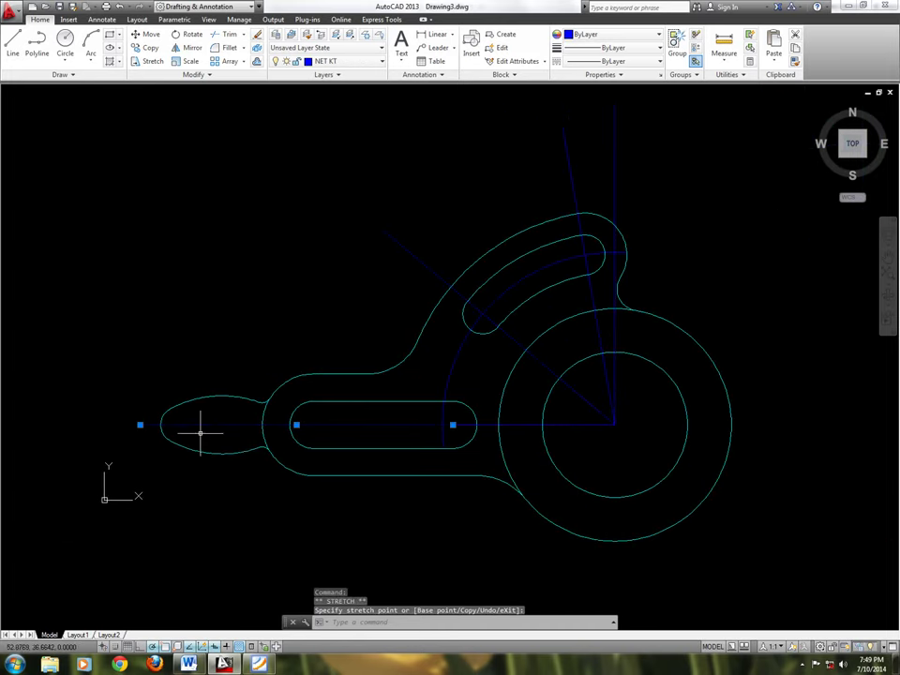
key(Escape)
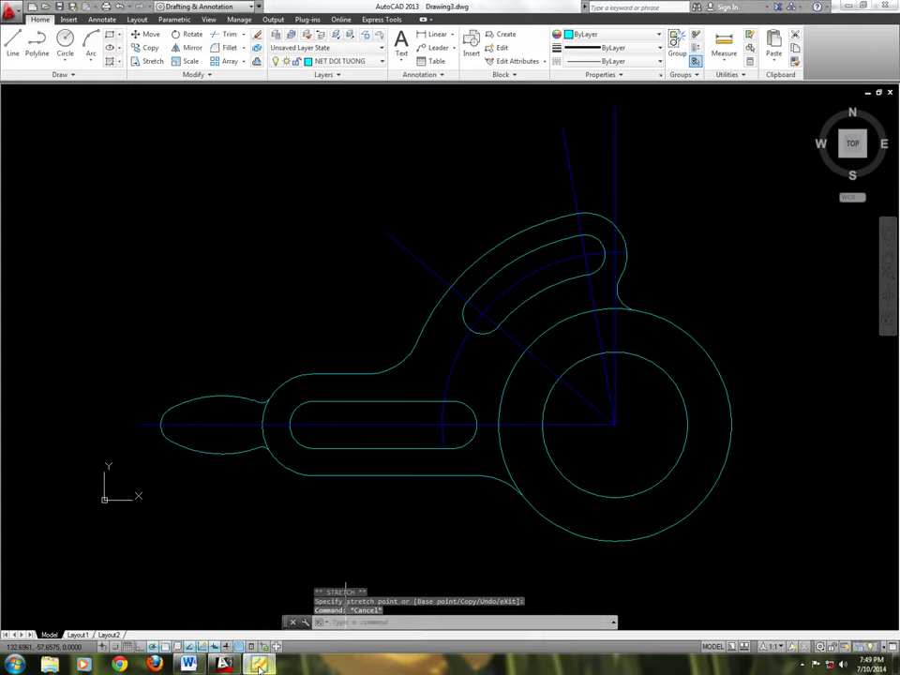
Check the reference, then shorten the curved slot's arc centerline at its lower end.
click(260, 665)
click(259, 664)
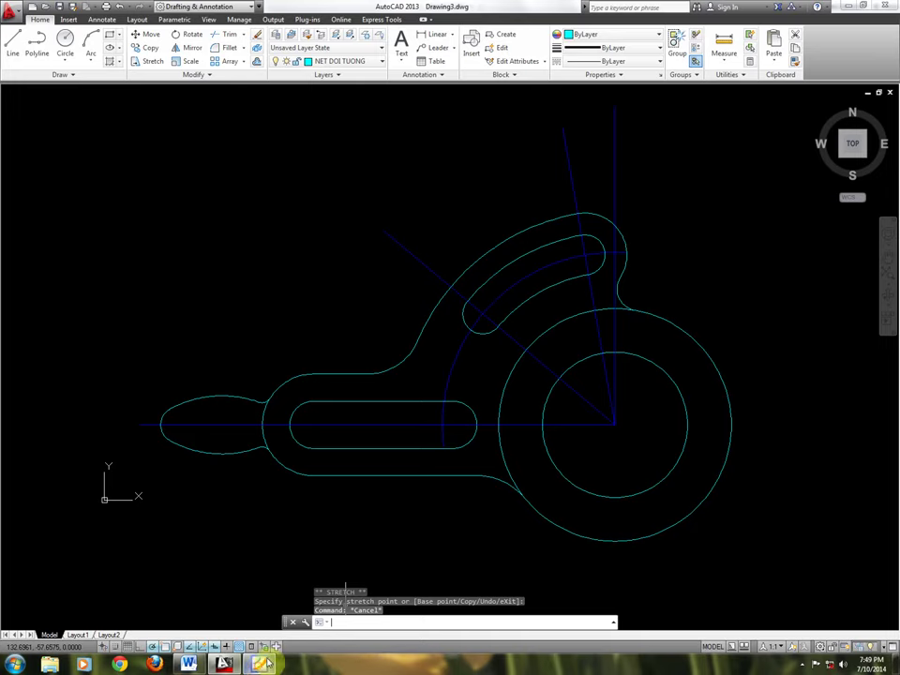
scroll(413, 485, up, 2)
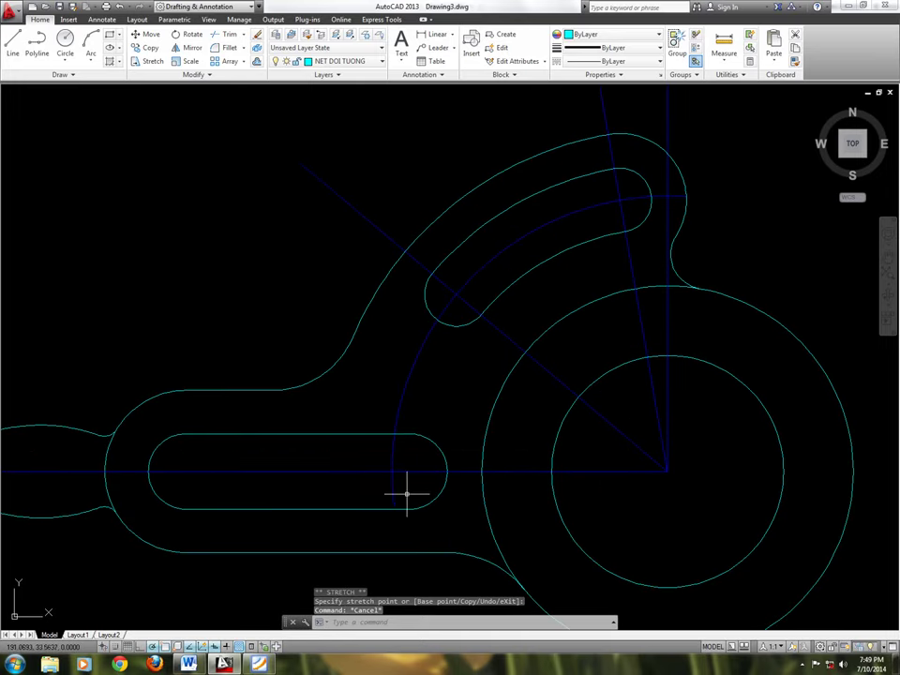
click(403, 488)
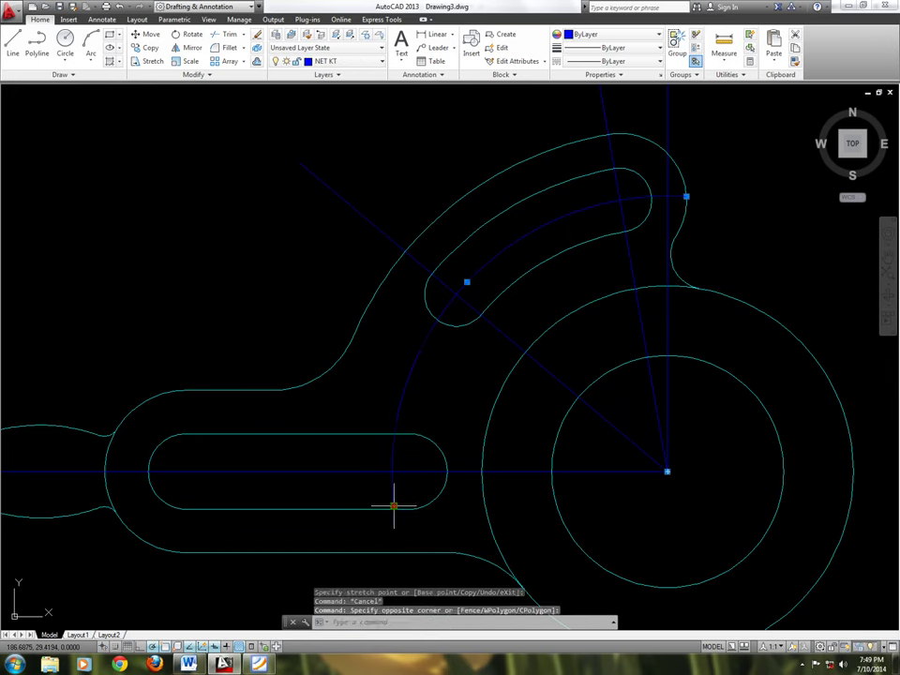
click(394, 506)
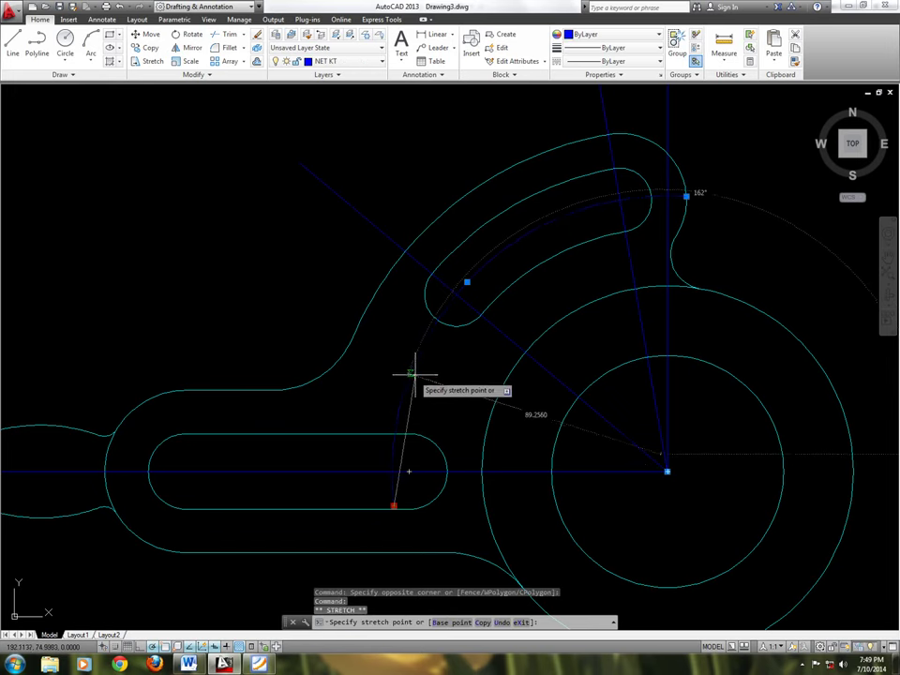
click(411, 368)
middle_drag(411, 368, 296, 469)
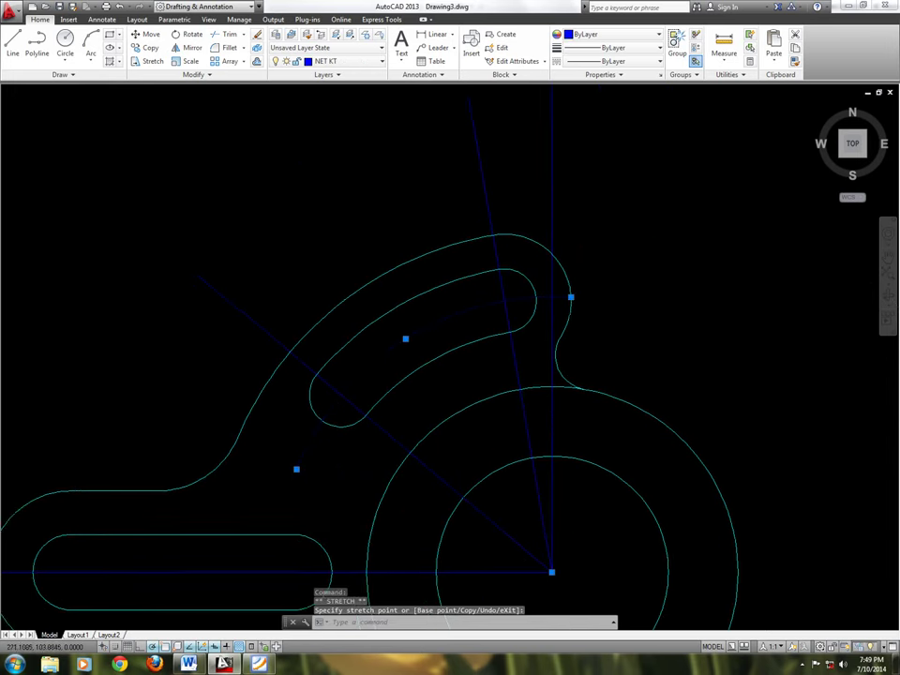
middle_drag(594, 287, 581, 295)
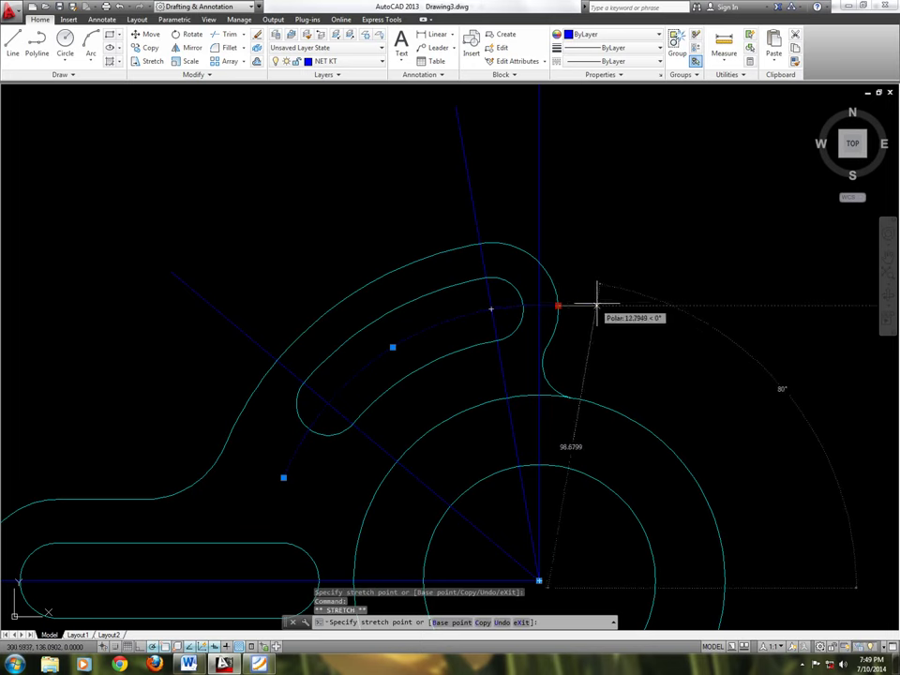